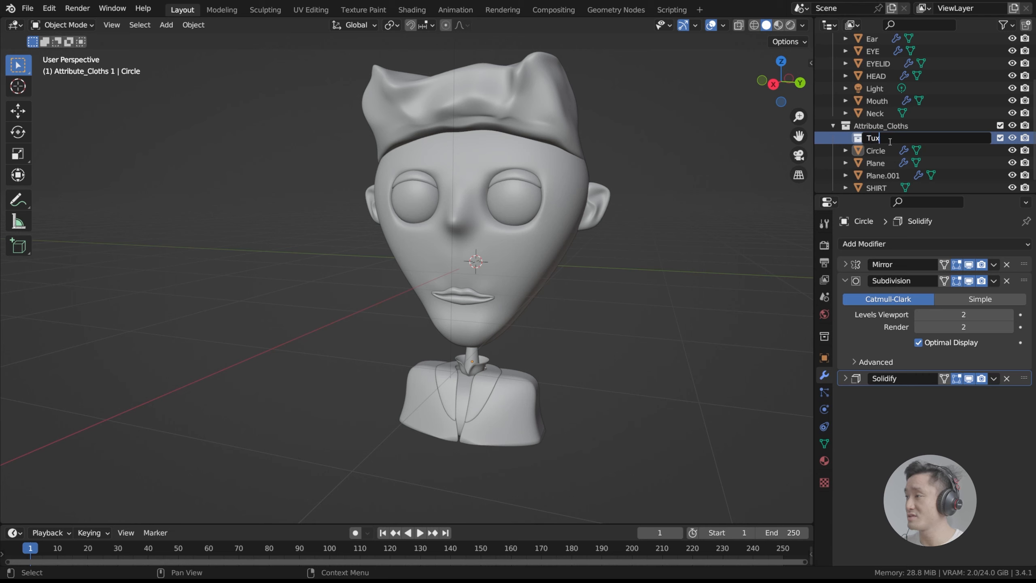
# Rename the new collection inside Attribute_Cloths to Tuxedo.
pyautogui.press('Return')
pyautogui.doubleClick(889, 140)
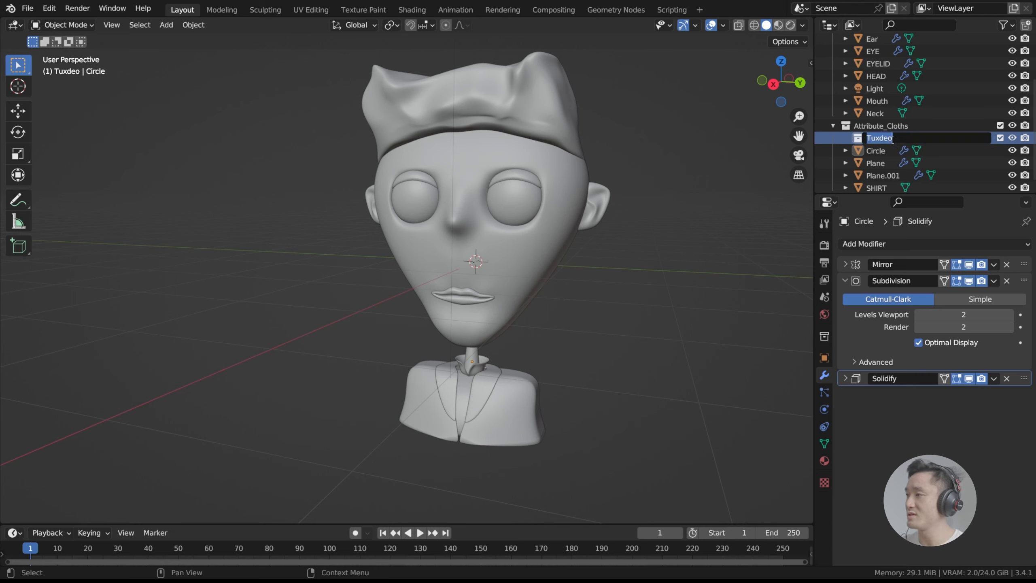
pyautogui.click(895, 139)
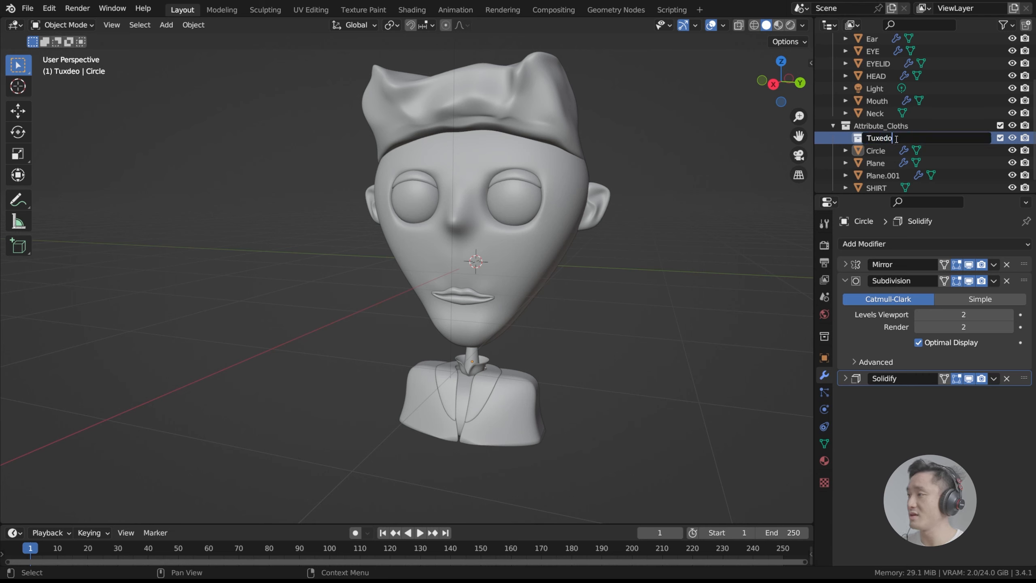
pyautogui.press('Return')
# Move the Circle, Plane, Plane.001 and SHIRT objects into the Tuxedo collection and hide that collection in the viewport.
pyautogui.click(888, 150)
pyautogui.keyDown('shift'); pyautogui.click(880, 188); pyautogui.keyUp('shift')
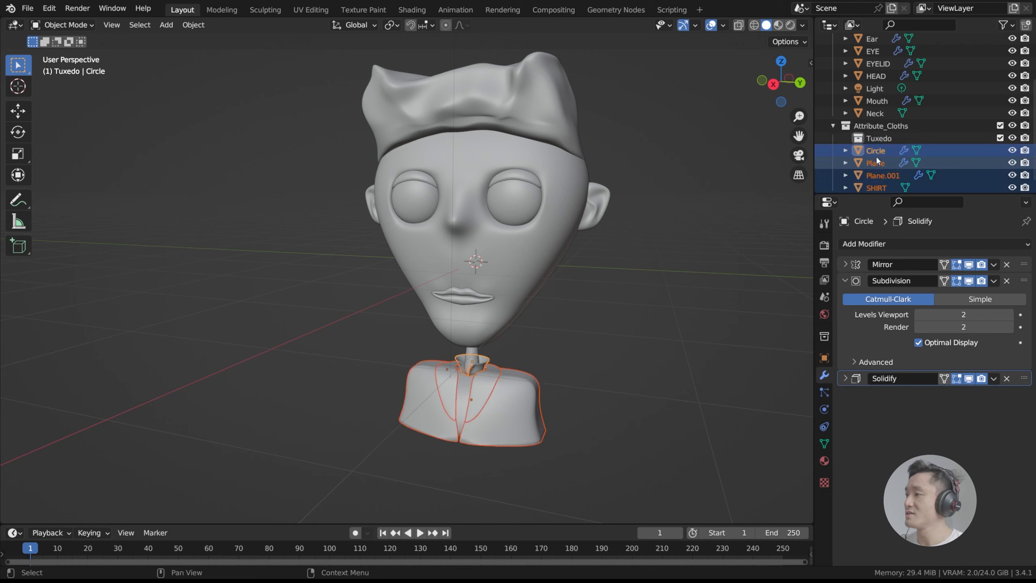
pyautogui.moveTo(875, 155); pyautogui.dragTo(877, 141)
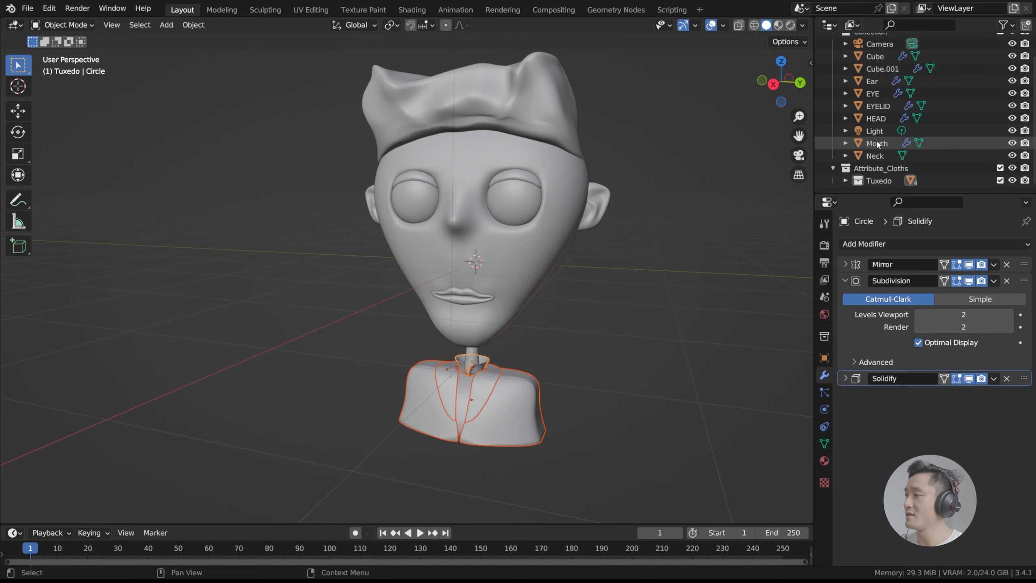
pyautogui.click(1012, 180)
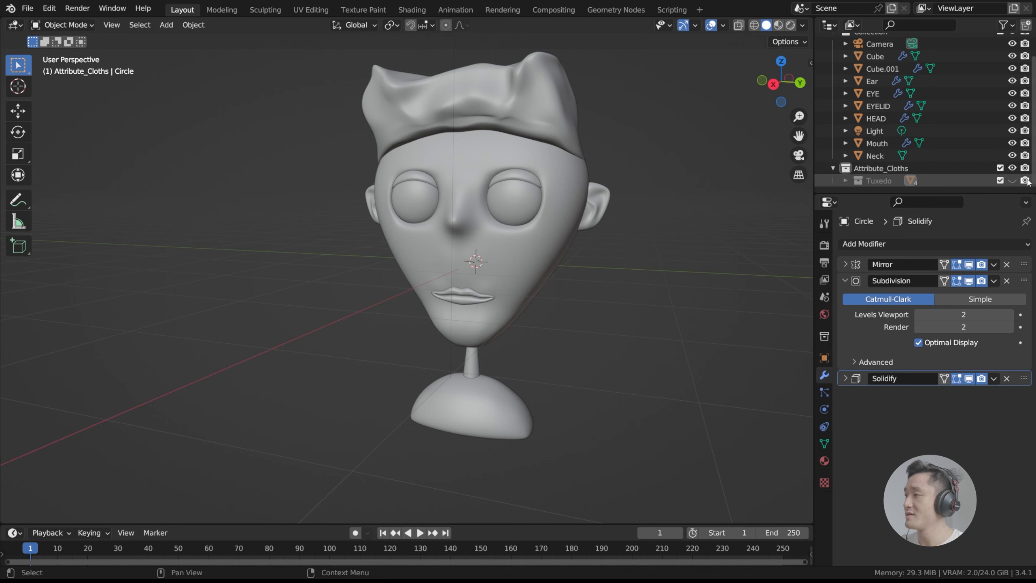
# Add a mesh plane to the Attribute_Cloths collection.
pyautogui.keyDown('shift'); pyautogui.moveTo(469, 393); pyautogui.dragTo(485, 313, button='middle'); pyautogui.keyUp('shift')
pyautogui.scroll(3, 508, 384)
pyautogui.scroll(-1, 504, 357)
pyautogui.hotkey('shift', 'a')
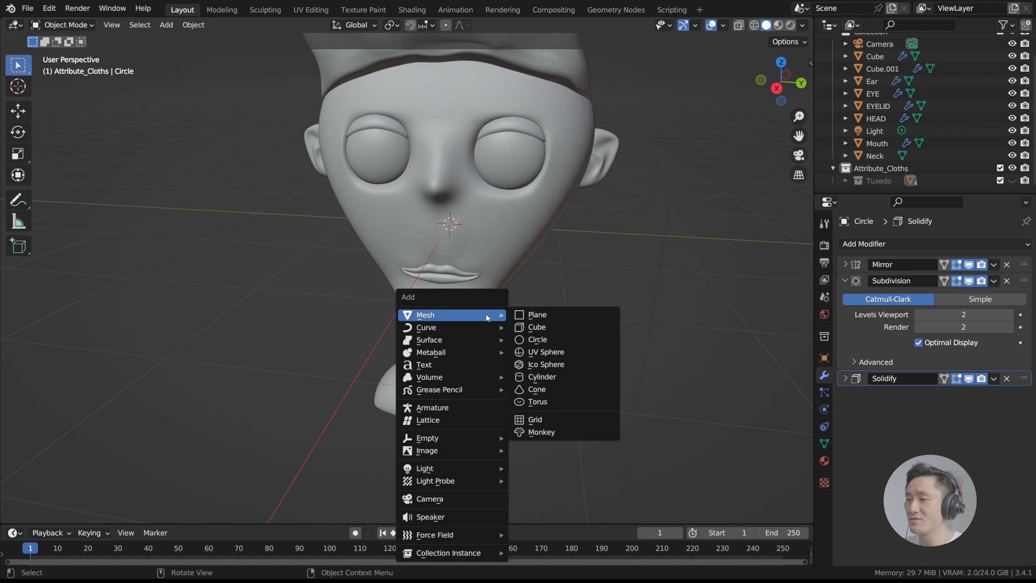
pyautogui.moveTo(485, 313)
pyautogui.click(558, 314)
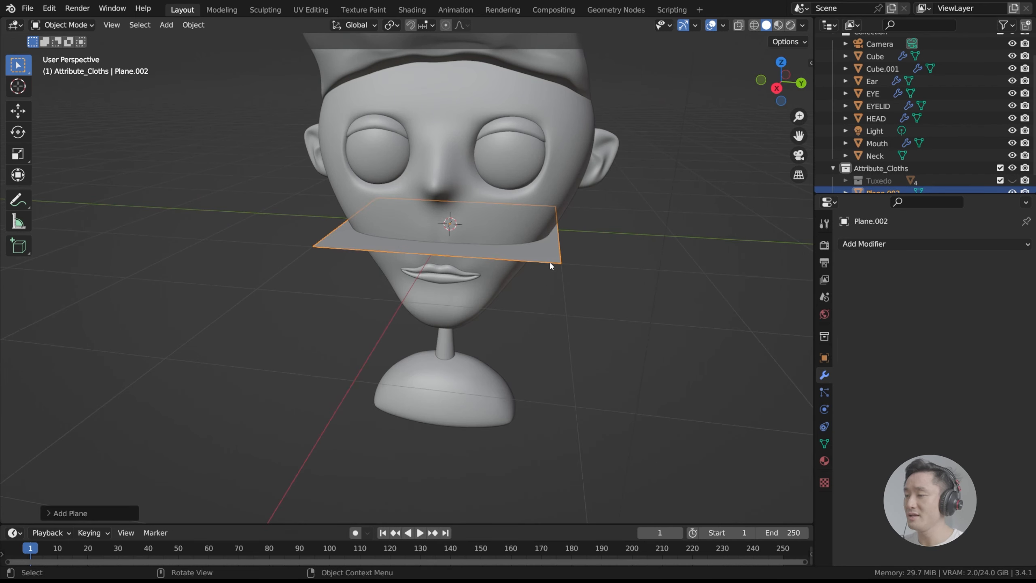
# Lower the new plane about 1.22 m along Z to the height of the character's neck.
pyautogui.keyDown('shift'); pyautogui.moveTo(493, 236); pyautogui.dragTo(548, 227, button='middle'); pyautogui.keyUp('shift')
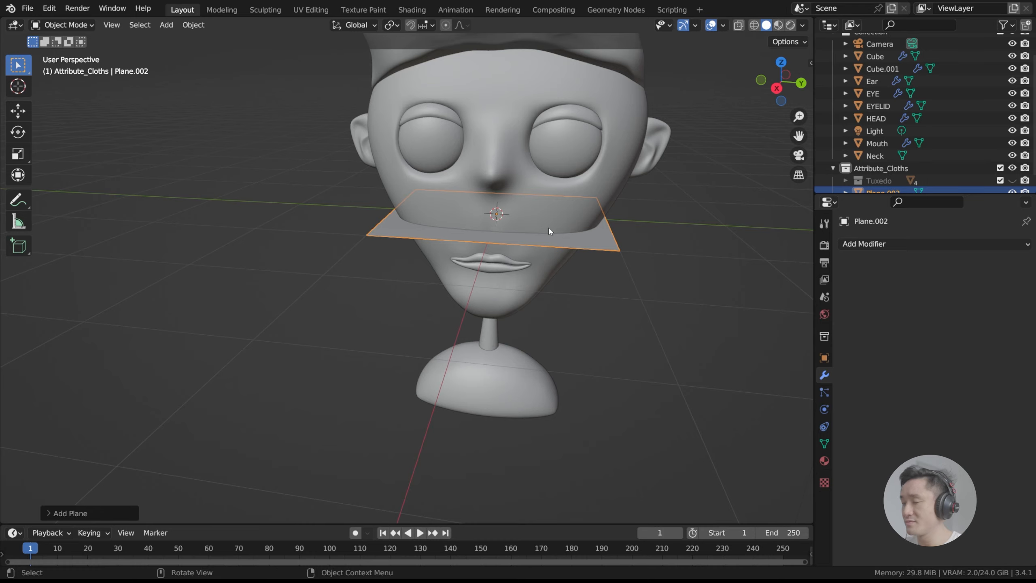
pyautogui.press('KP_3')
pyautogui.press('g')
pyautogui.press('z')
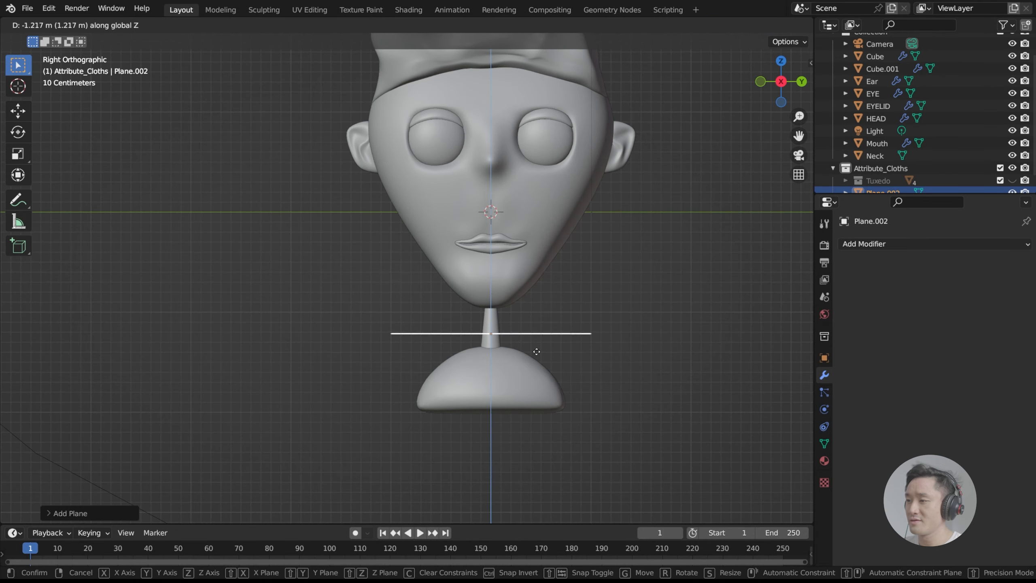
pyautogui.click(536, 352)
# Centre the plane on the neck in the front orthographic view, placing it slightly above the shoulders.
pyautogui.moveTo(518, 312); pyautogui.dragTo(479, 328, button='middle')
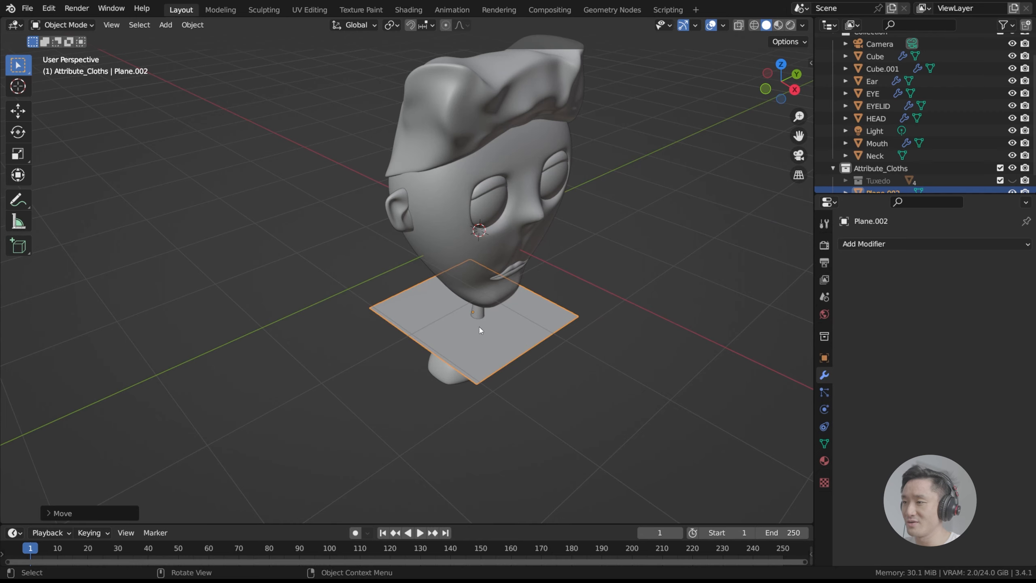
pyautogui.press('KP_1')
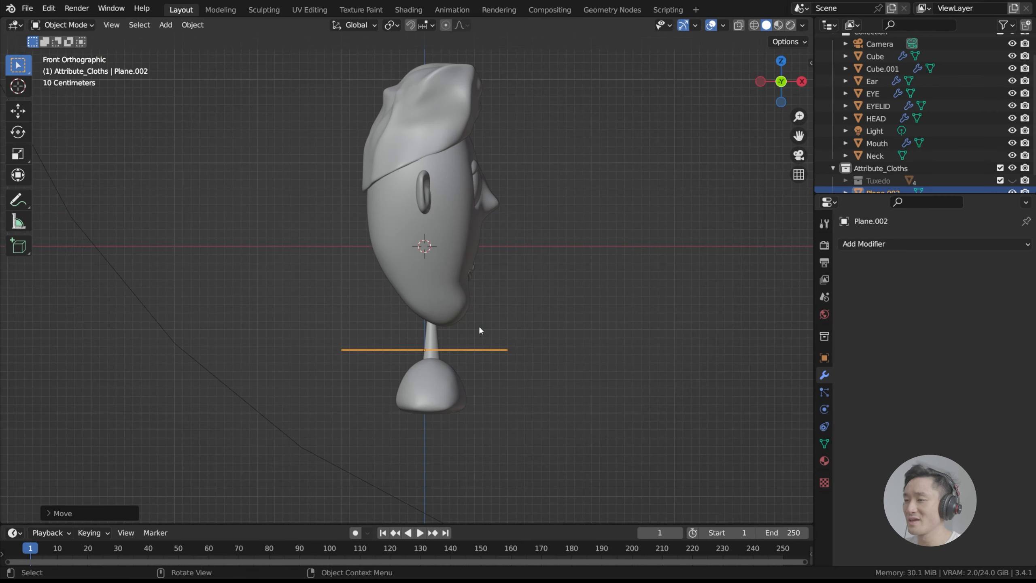
pyautogui.keyDown('shift'); pyautogui.moveTo(465, 322); pyautogui.dragTo(528, 356, button='middle'); pyautogui.keyUp('shift')
pyautogui.scroll(4, 528, 356)
pyautogui.keyDown('shift'); pyautogui.moveTo(504, 307); pyautogui.dragTo(329, 225, button='middle'); pyautogui.keyUp('shift')
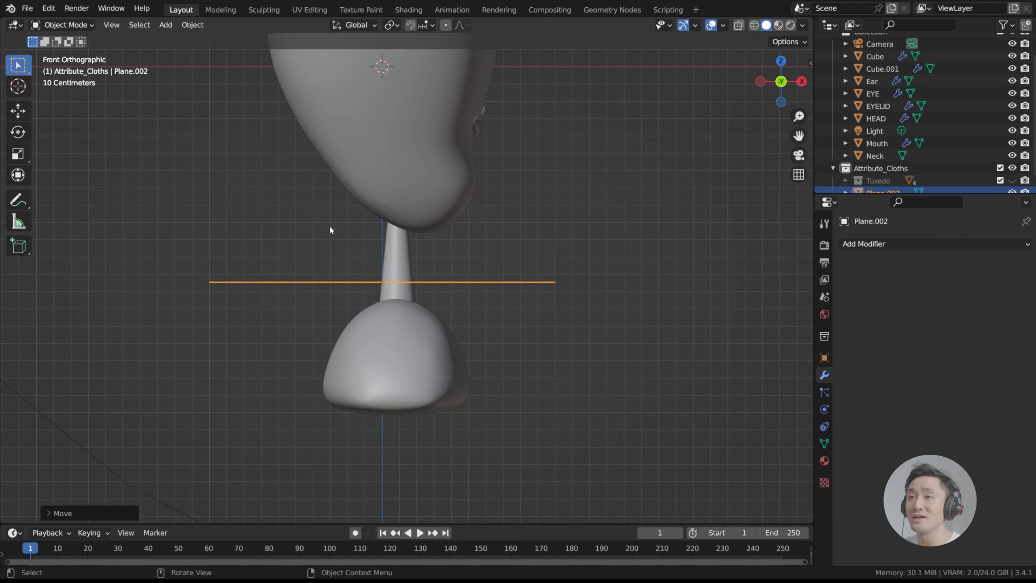
pyautogui.keyDown('shift'); pyautogui.moveTo(429, 248); pyautogui.dragTo(464, 257, button='middle'); pyautogui.keyUp('shift')
pyautogui.scroll(2, 467, 262)
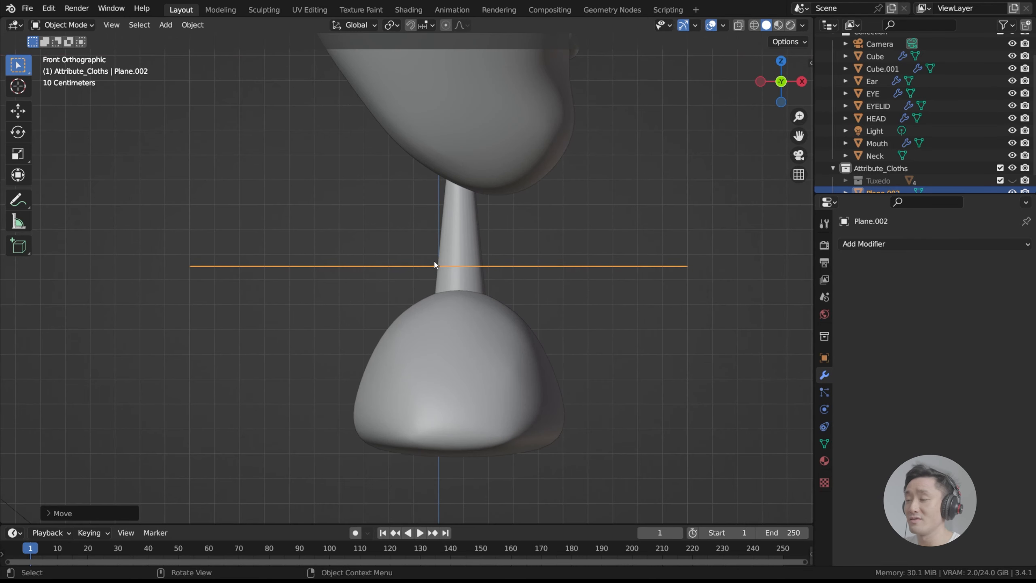
pyautogui.press('g')
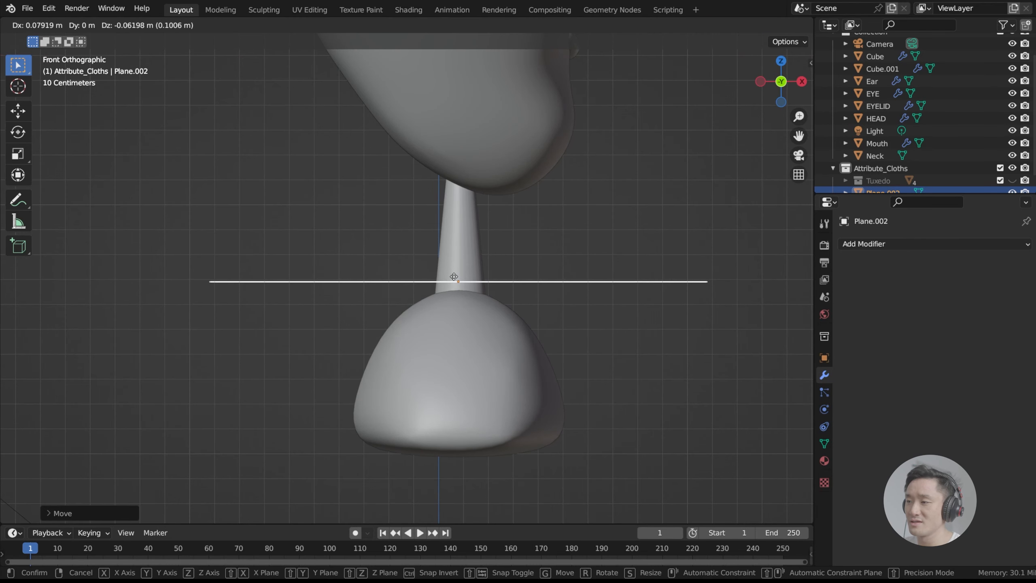
pyautogui.click(454, 277)
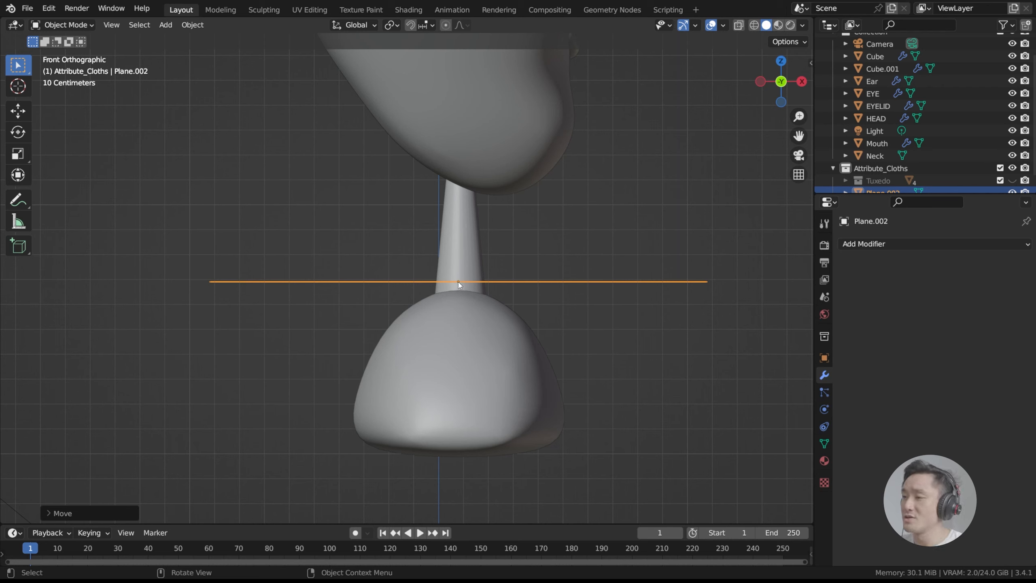
pyautogui.press('g')
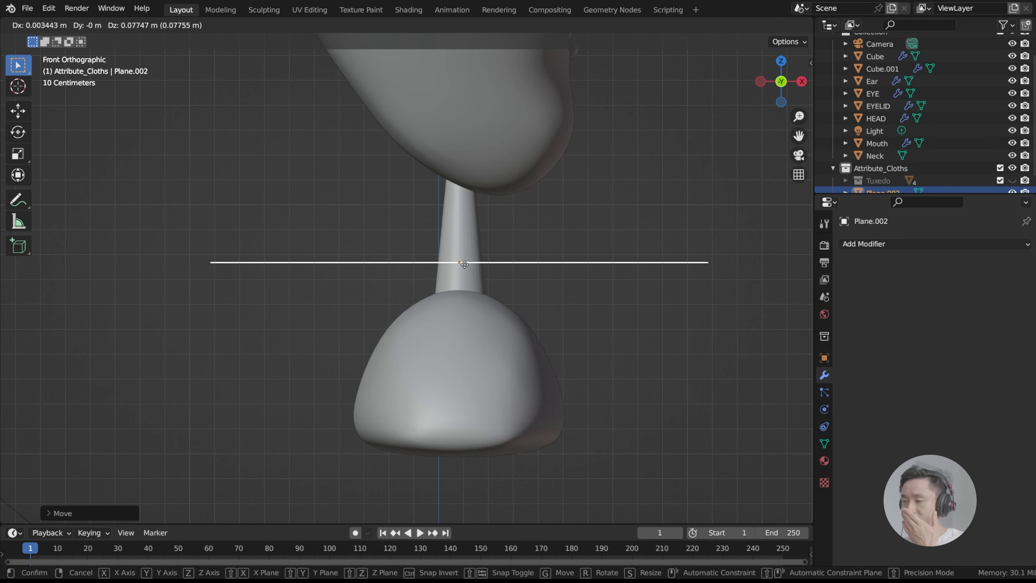
pyautogui.click(465, 264)
pyautogui.moveTo(473, 242); pyautogui.dragTo(479, 275, button='middle')
pyautogui.press('KP_1')
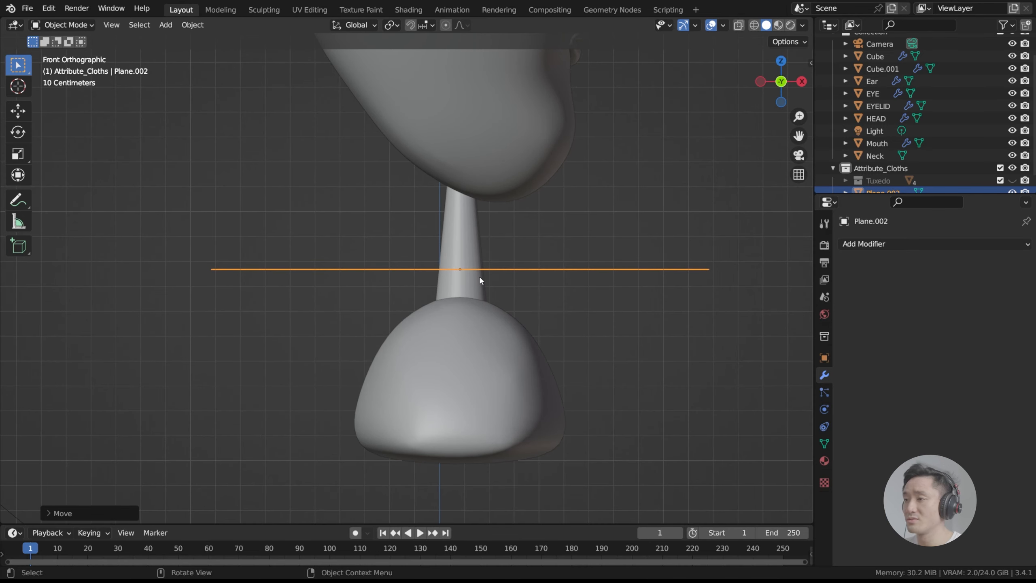
# Scale the plane's mesh down along X in Edit Mode so it extends only a little past the neck on both sides.
pyautogui.press('Tab')
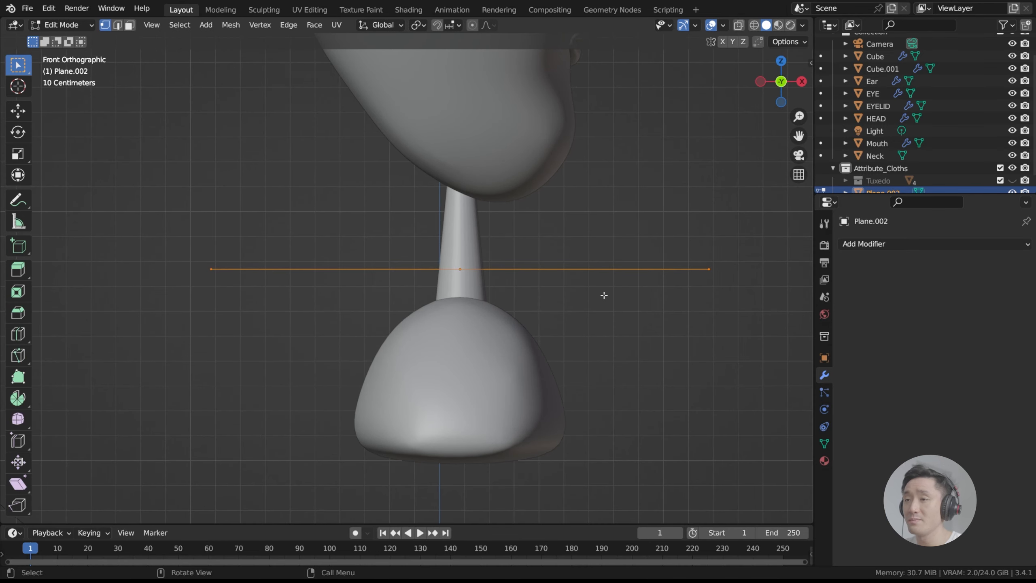
pyautogui.press('s')
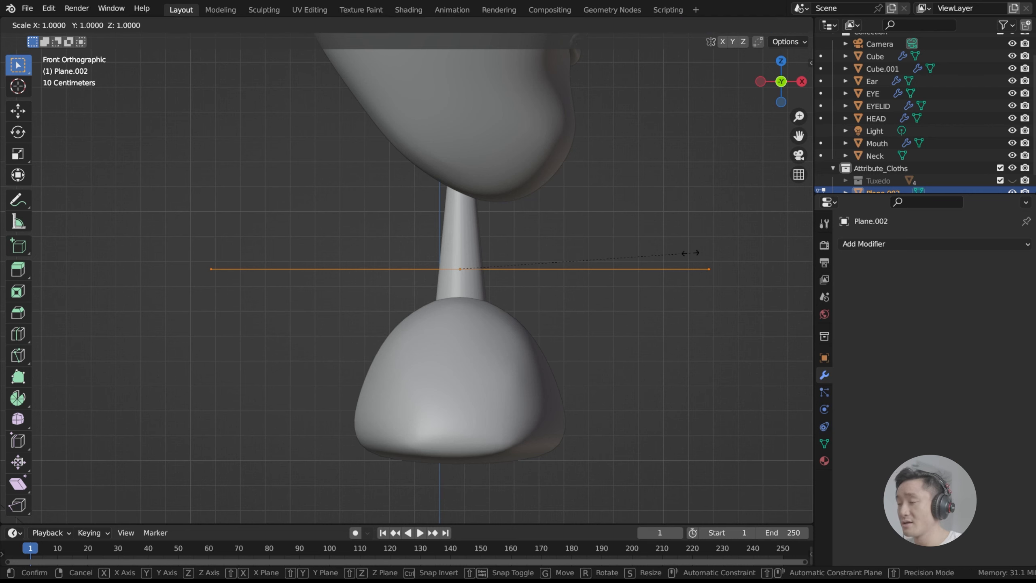
pyautogui.press('x')
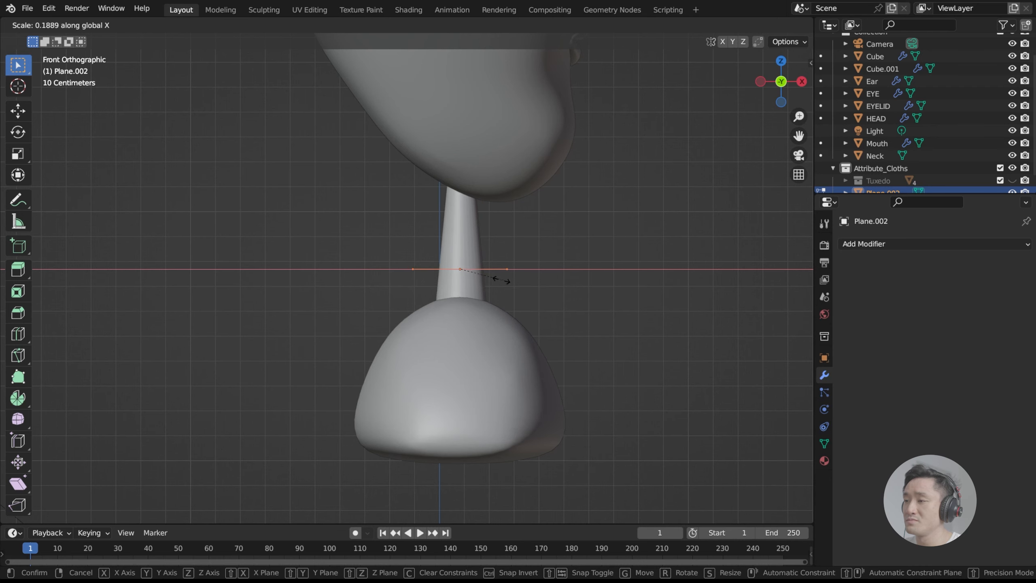
pyautogui.click(514, 279)
pyautogui.moveTo(513, 276); pyautogui.dragTo(519, 280, button='middle')
pyautogui.press('KP_1')
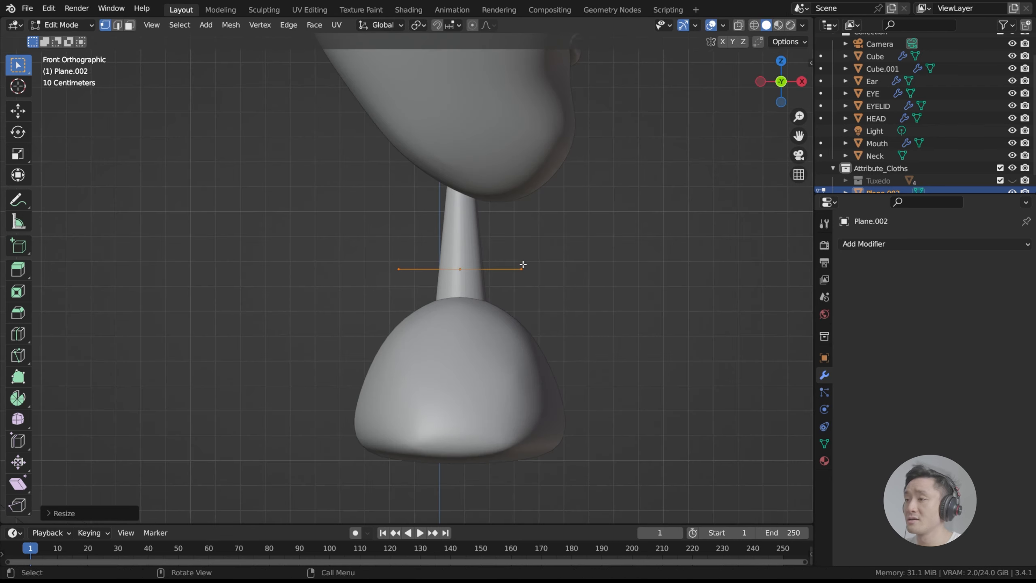
pyautogui.press('g')
pyautogui.press('x')
pyautogui.click(521, 266)
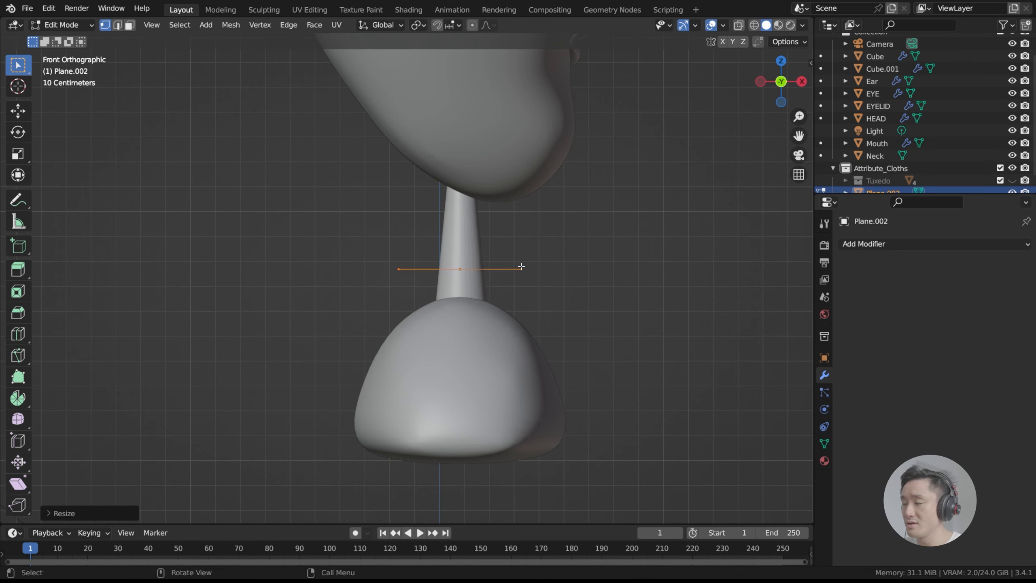
pyautogui.press('s')
pyautogui.press('x')
pyautogui.click(536, 266)
# Scale the plane's mesh down along Y in the right view to form a narrow strip around the neck.
pyautogui.moveTo(536, 267); pyautogui.dragTo(465, 322, button='middle')
pyautogui.scroll(-2, 425, 299)
pyautogui.scroll(2, 465, 322)
pyautogui.keyDown('shift'); pyautogui.moveTo(580, 319); pyautogui.dragTo(572, 309, button='middle'); pyautogui.keyUp('shift')
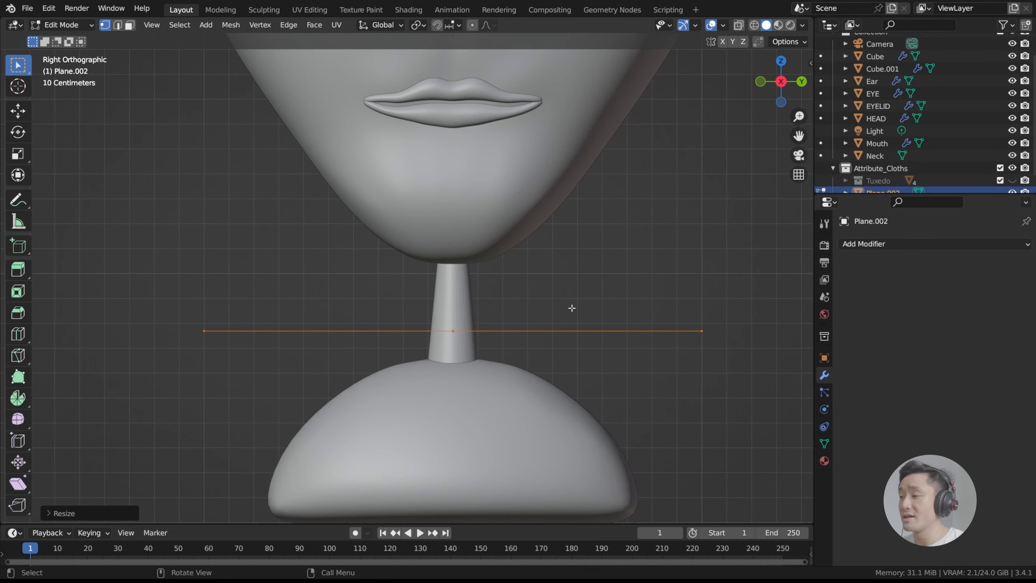
pyautogui.press('s')
pyautogui.press('y')
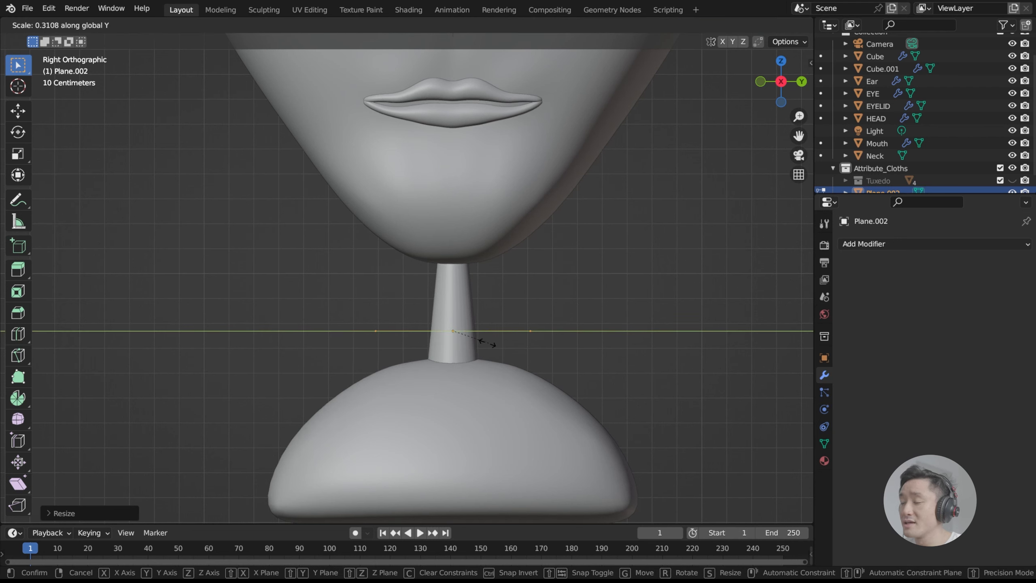
pyautogui.click(465, 343)
pyautogui.moveTo(465, 343); pyautogui.dragTo(491, 343, button='middle')
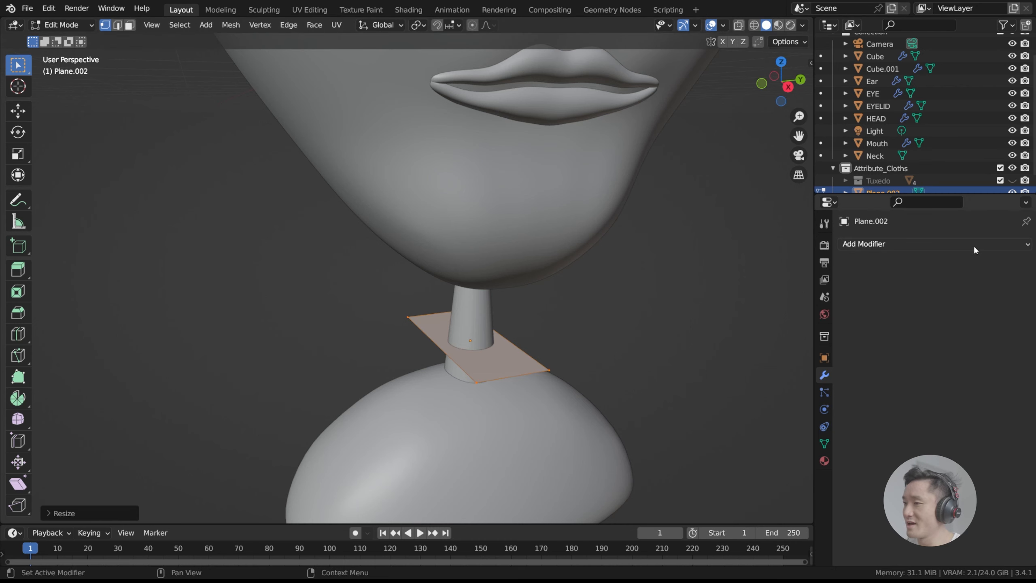
# Add one centred loop cut running along the X length of the plane.
pyautogui.moveTo(683, 322); pyautogui.dragTo(460, 320, button='middle')
pyautogui.press('KP_3')
pyautogui.hotkey('ctrl', 'r')
pyautogui.click(524, 384)
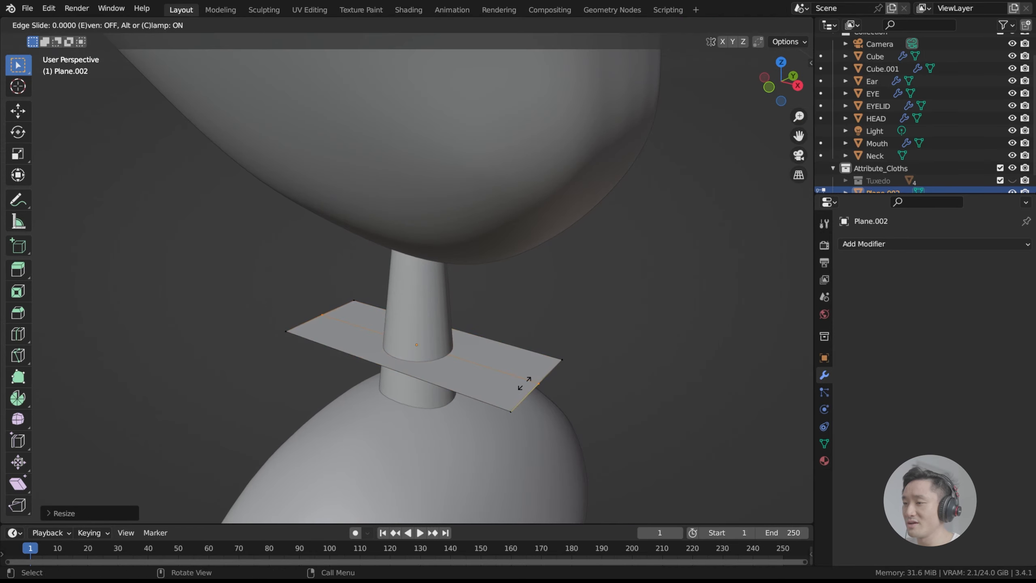
pyautogui.rightClick(525, 383)
pyautogui.click(902, 243)
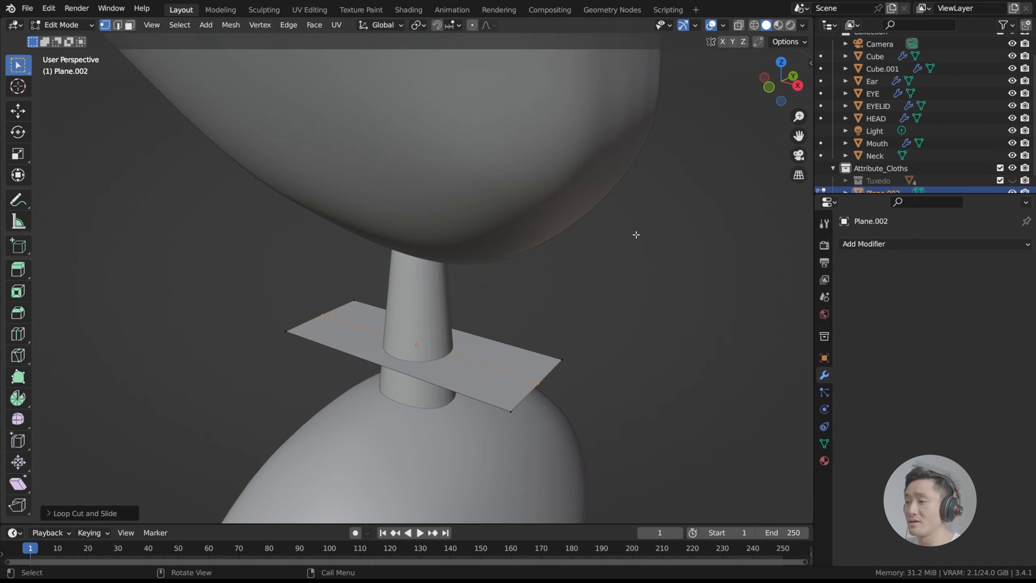
# Delete the two outer vertices on the plane's +Y side and mirror the remaining half with a Mirror modifier on the Y axis only.
pyautogui.click(557, 357)
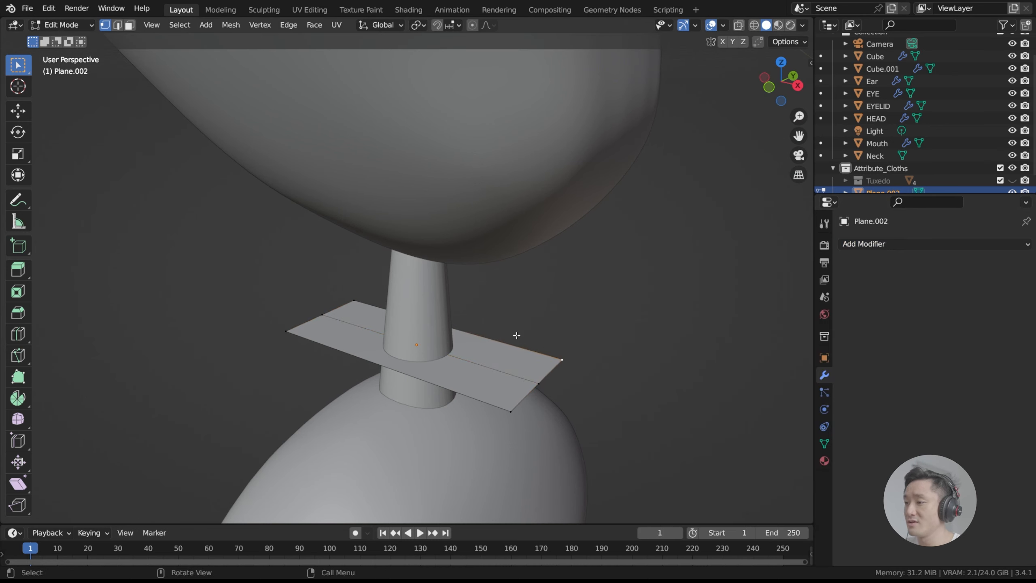
pyautogui.keyDown('shift'); pyautogui.click(354, 301); pyautogui.keyUp('shift')
pyautogui.press('x')
pyautogui.click(410, 299)
pyautogui.click(944, 243)
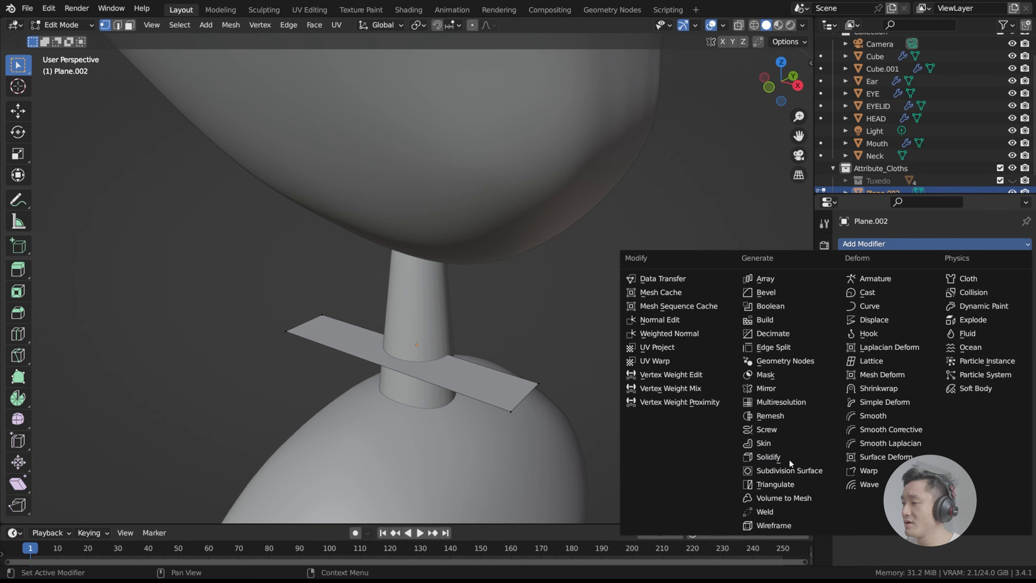
pyautogui.click(787, 389)
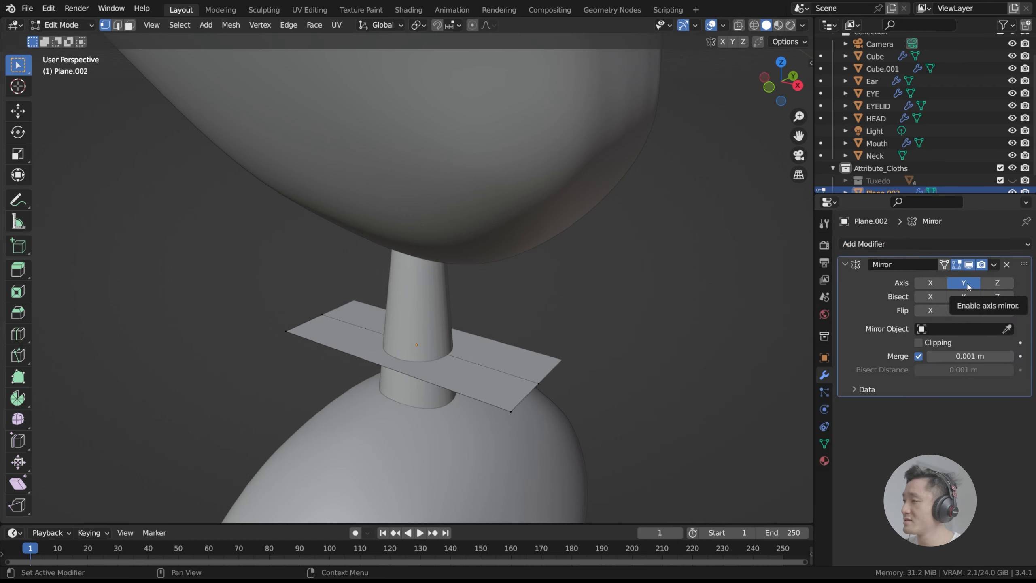
pyautogui.moveTo(738, 261); pyautogui.dragTo(708, 259, button='middle')
pyautogui.moveTo(486, 323); pyautogui.dragTo(498, 321, button='middle')
pyautogui.rightClick(498, 326)
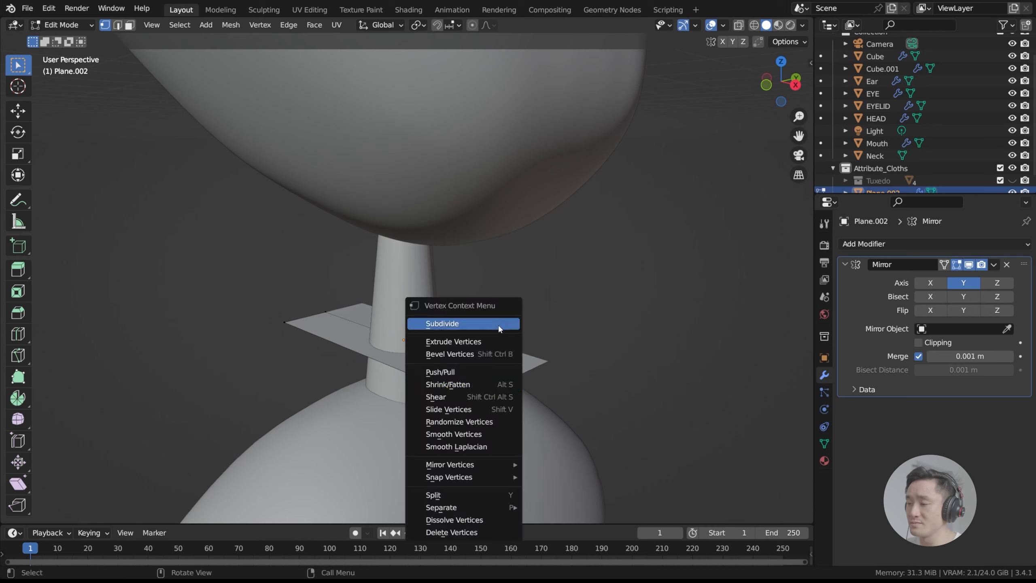
pyautogui.click(473, 395)
pyautogui.press('g')
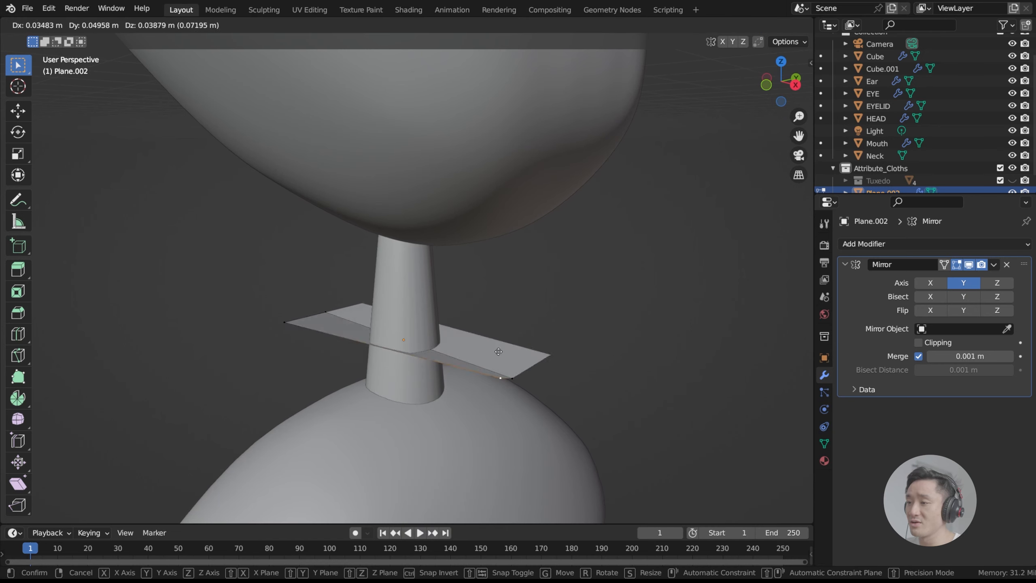
pyautogui.rightClick(477, 371)
# Move the strip's +X end edge about 0.5 m back along X, leaving a short piece on the neck's -X side.
pyautogui.moveTo(491, 365); pyautogui.dragTo(590, 337, button='middle')
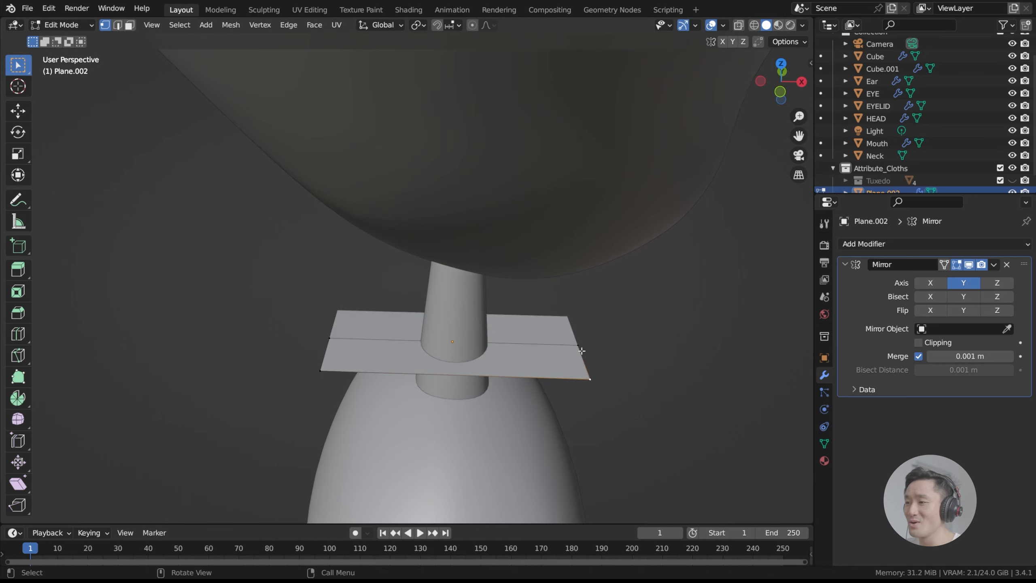
pyautogui.click(580, 346)
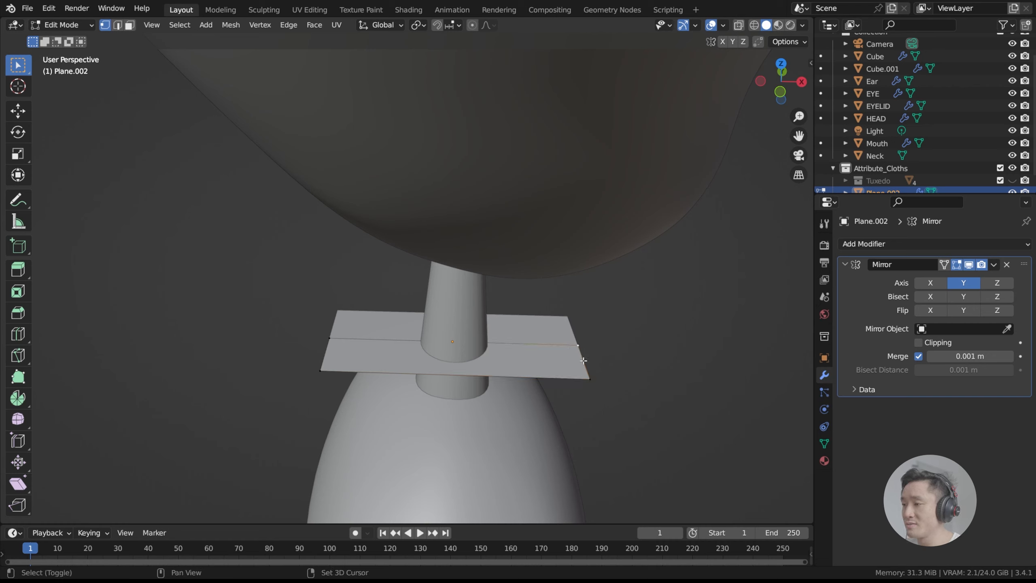
pyautogui.keyDown('shift'); pyautogui.click(588, 375); pyautogui.keyUp('shift')
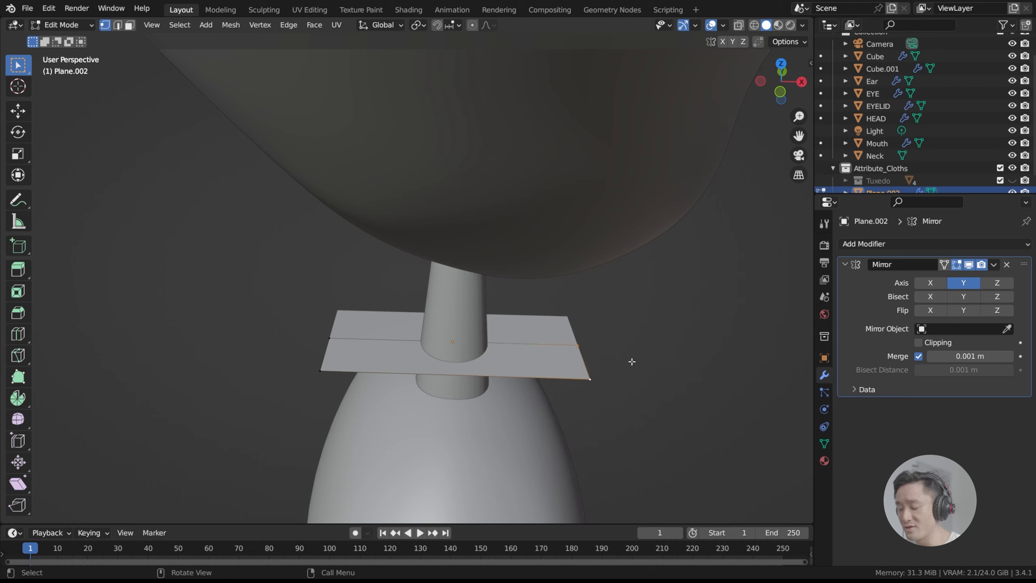
pyautogui.press('g')
pyautogui.press('x')
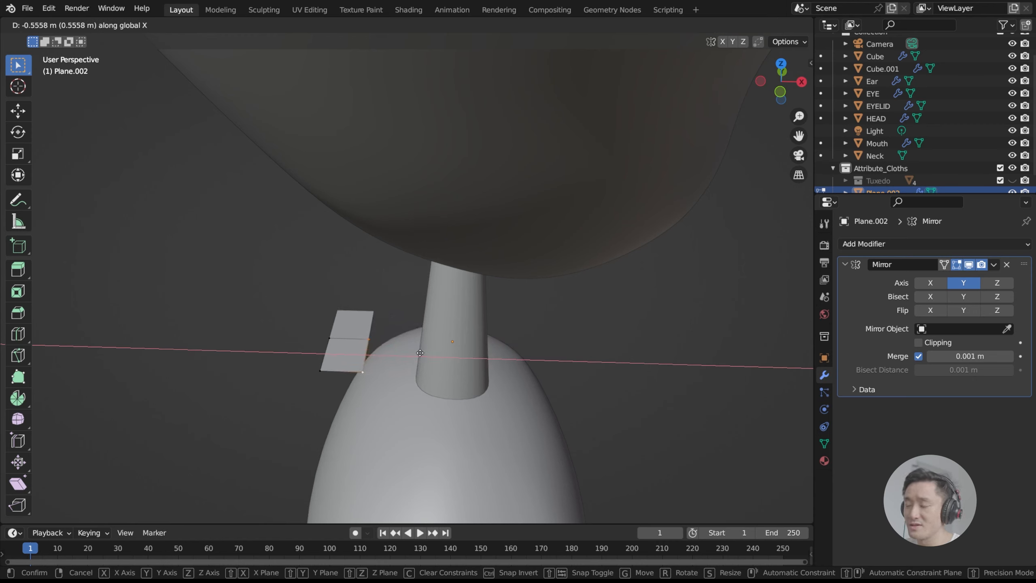
pyautogui.click(441, 353)
pyautogui.keyDown('shift'); pyautogui.moveTo(405, 354); pyautogui.dragTo(395, 342, button='middle'); pyautogui.keyUp('shift')
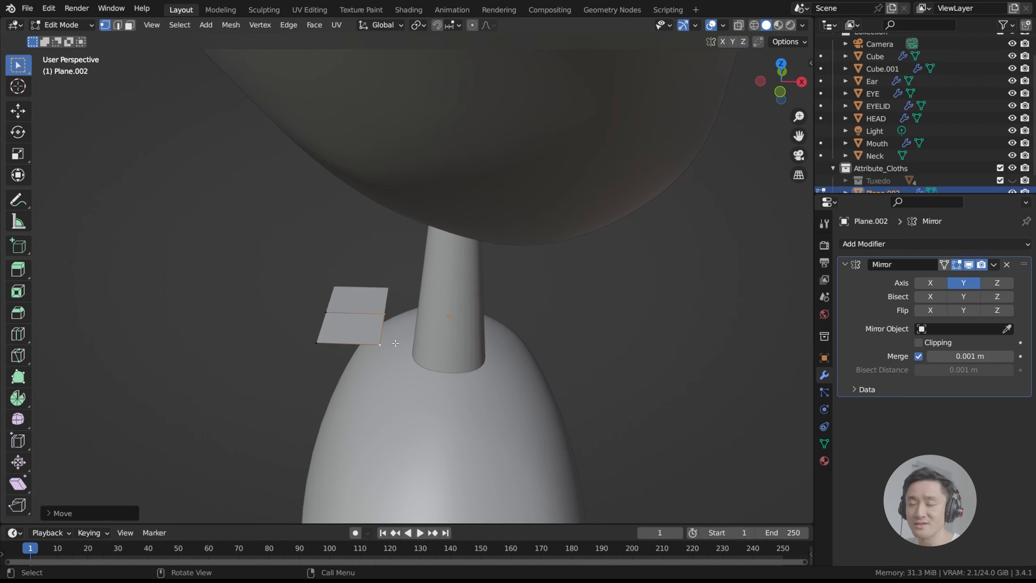
# Extrude the short piece's outer -Y edge about 0.08 m along -Y.
pyautogui.click(326, 343)
pyautogui.keyDown('shift'); pyautogui.moveTo(470, 354); pyautogui.dragTo(516, 363, button='middle'); pyautogui.keyUp('shift')
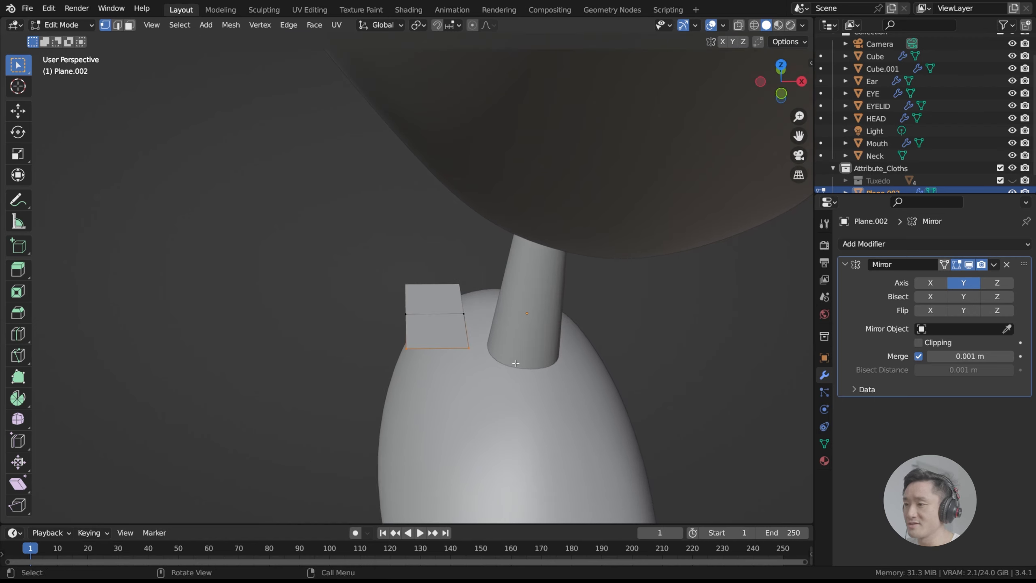
pyautogui.moveTo(386, 338); pyautogui.dragTo(484, 362)
pyautogui.moveTo(484, 341); pyautogui.dragTo(449, 326, button='middle')
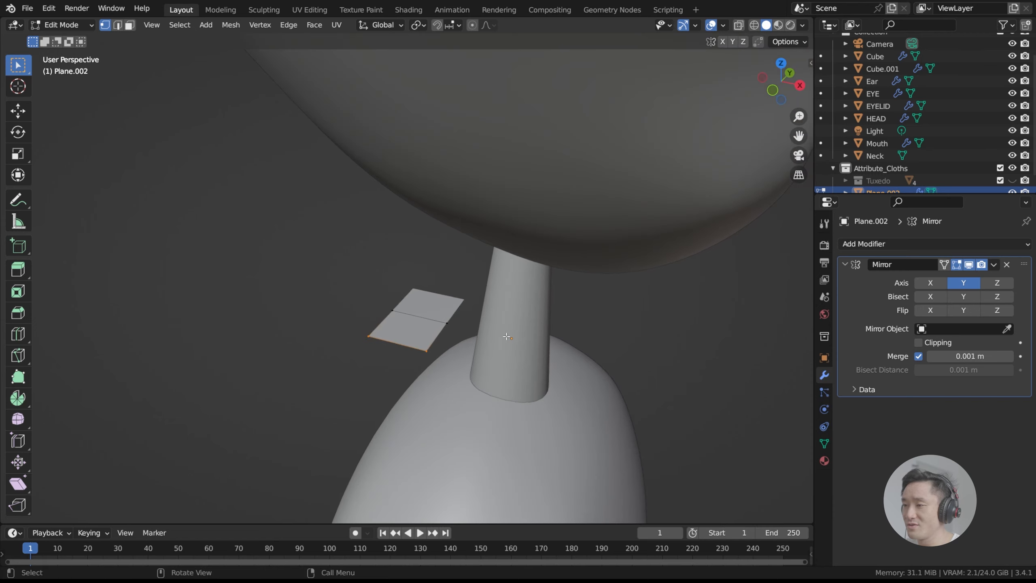
pyautogui.scroll(-2, 447, 325)
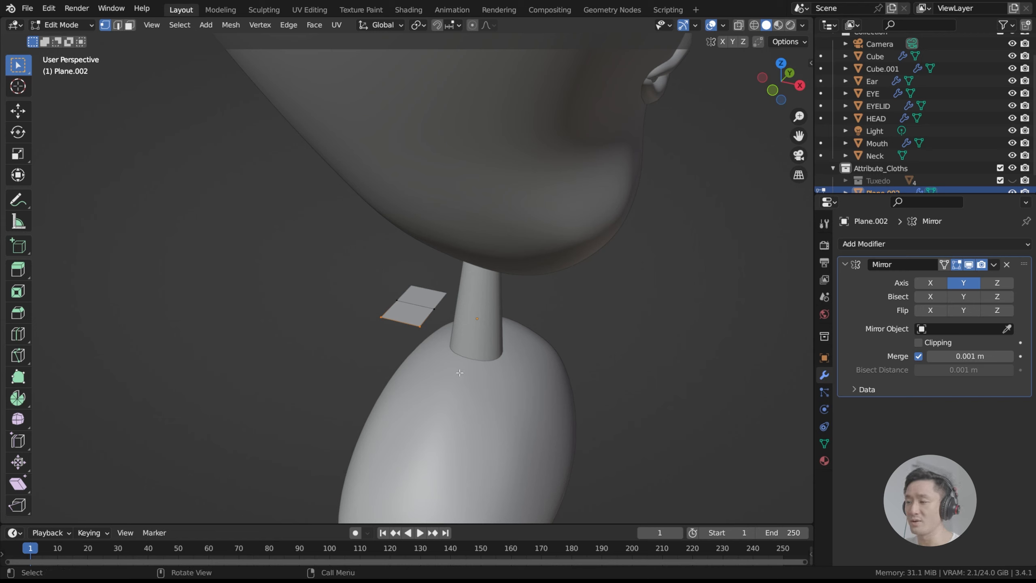
pyautogui.moveTo(455, 401); pyautogui.dragTo(508, 327, button='middle')
pyautogui.keyDown('shift'); pyautogui.moveTo(505, 372); pyautogui.dragTo(438, 322, button='middle'); pyautogui.keyUp('shift')
pyautogui.scroll(3, 463, 386)
pyautogui.scroll(-2, 463, 386)
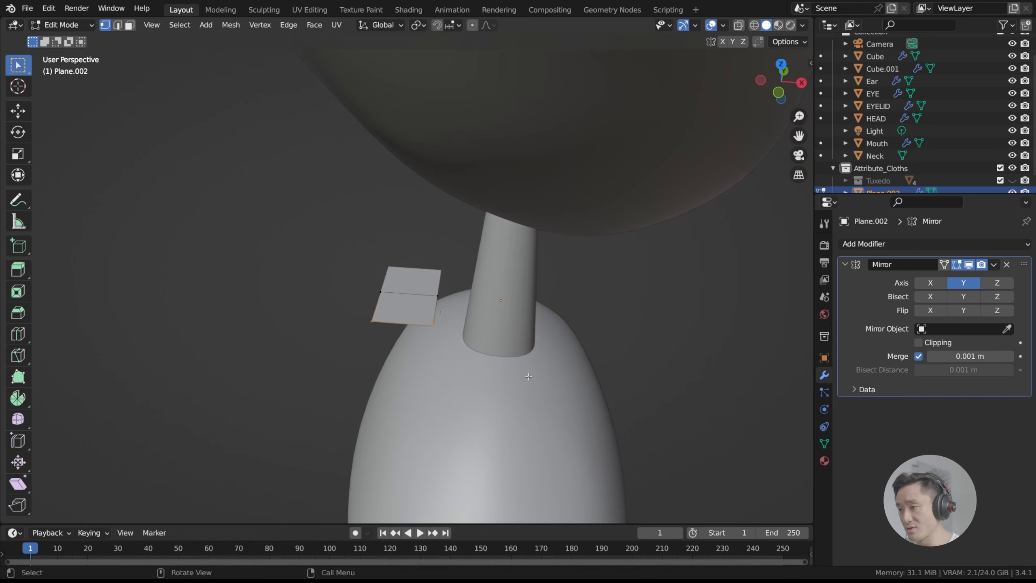
pyautogui.moveTo(518, 336)
pyautogui.mouseDown(button='middle')
pyautogui.moveTo(513, 295)
pyautogui.moveTo(517, 348)
pyautogui.mouseUp(button='middle')
pyautogui.press('e')
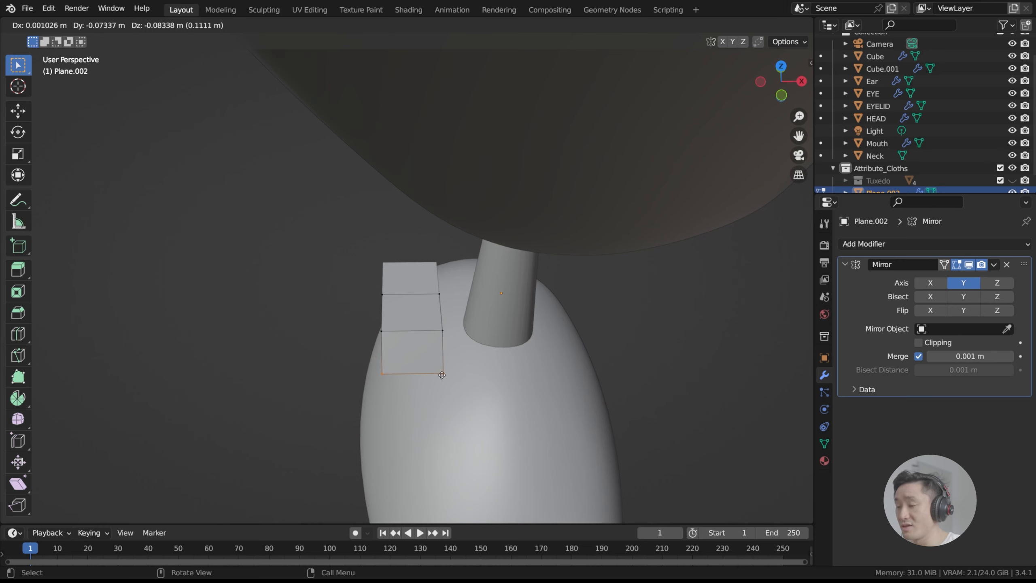
pyautogui.press('y')
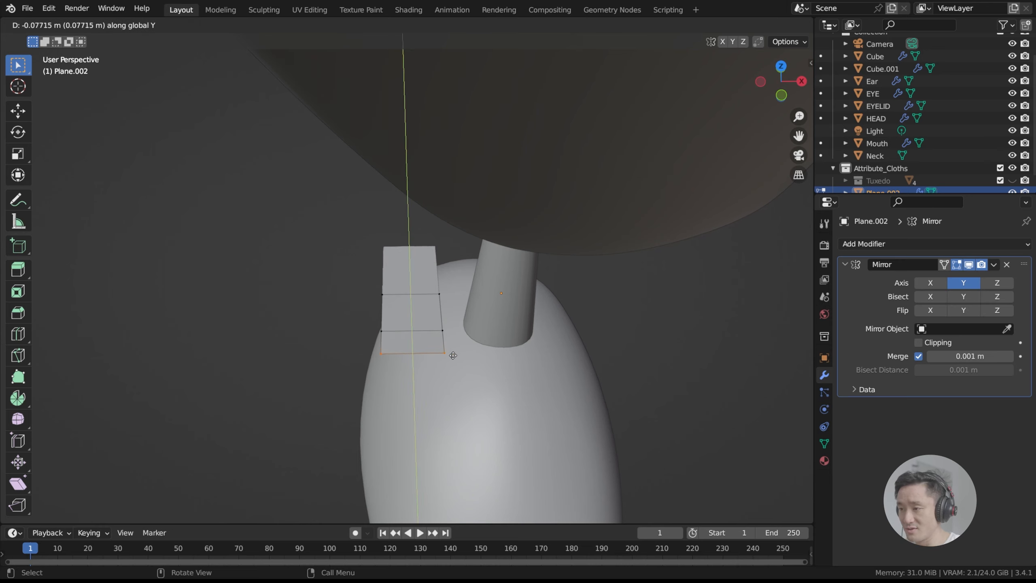
pyautogui.click(453, 356)
pyautogui.keyDown('shift'); pyautogui.moveTo(453, 355); pyautogui.dragTo(427, 349, button='middle'); pyautogui.keyUp('shift')
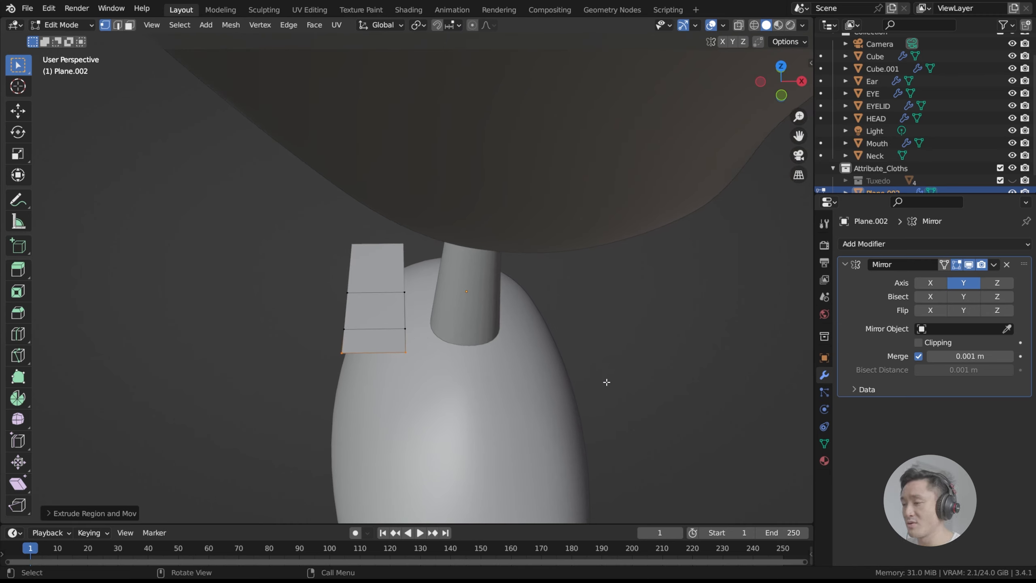
# Rotate the extruded end edge about 33° around Z so it angles around the neck.
pyautogui.keyDown('shift'); pyautogui.moveTo(443, 325); pyautogui.dragTo(468, 333, button='middle'); pyautogui.keyUp('shift')
pyautogui.press('r')
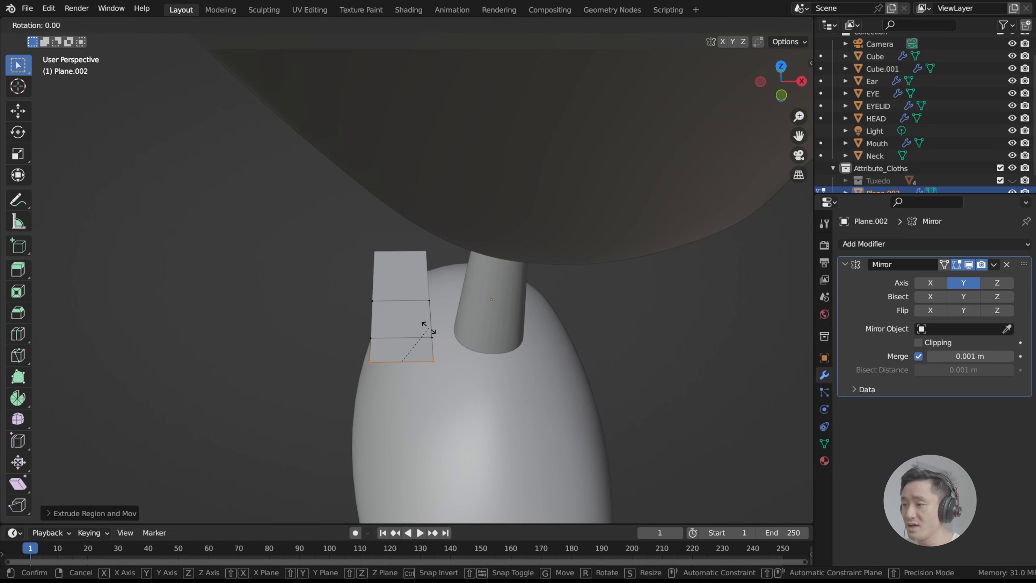
pyautogui.press('z')
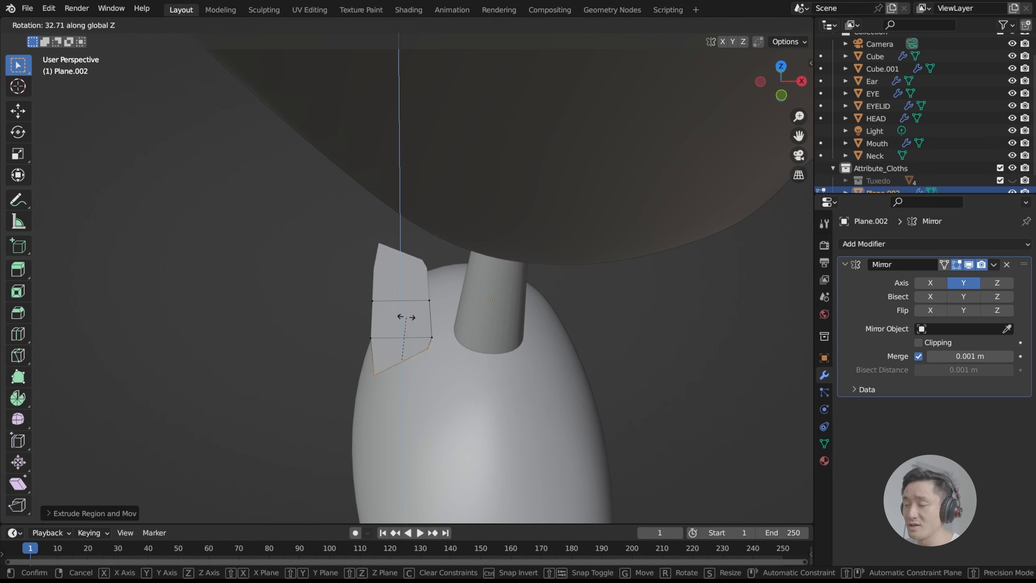
pyautogui.click(406, 318)
# Extrude the angled end edge along +X and shift the new edge about 0.1 m along -Y.
pyautogui.press('e')
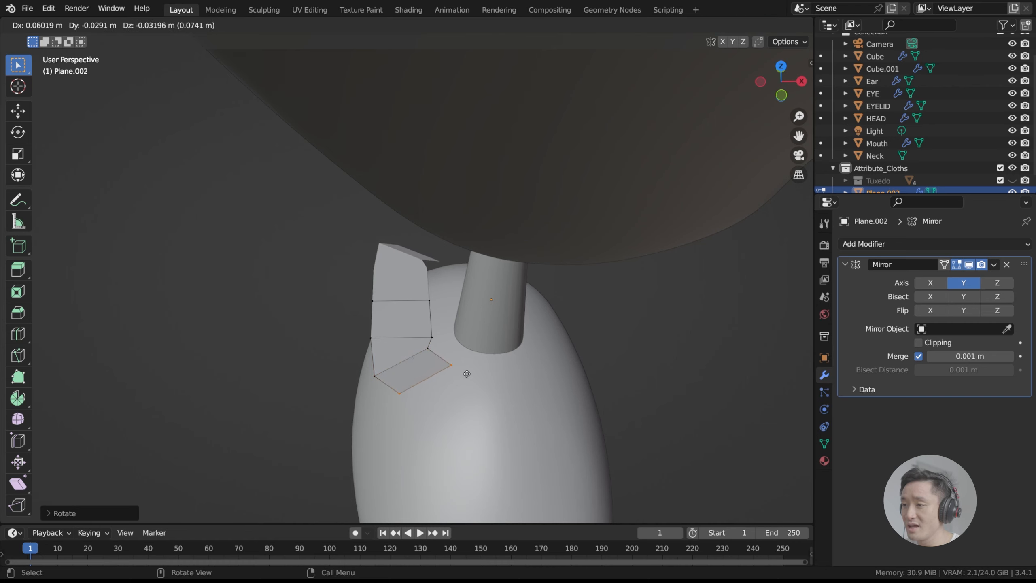
pyautogui.press('x')
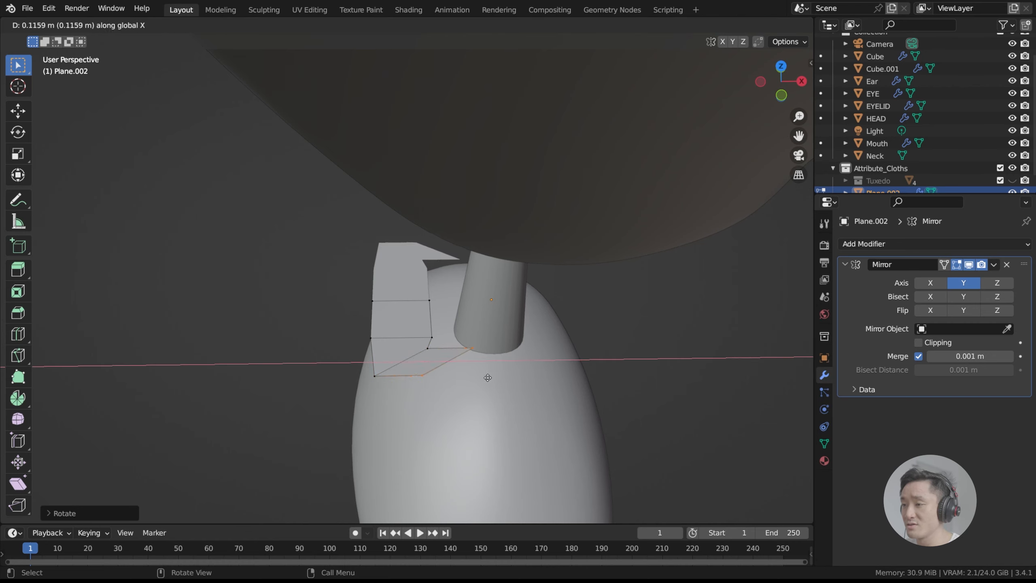
pyautogui.click(523, 377)
pyautogui.keyDown('shift'); pyautogui.moveTo(497, 347); pyautogui.dragTo(458, 347, button='middle'); pyautogui.keyUp('shift')
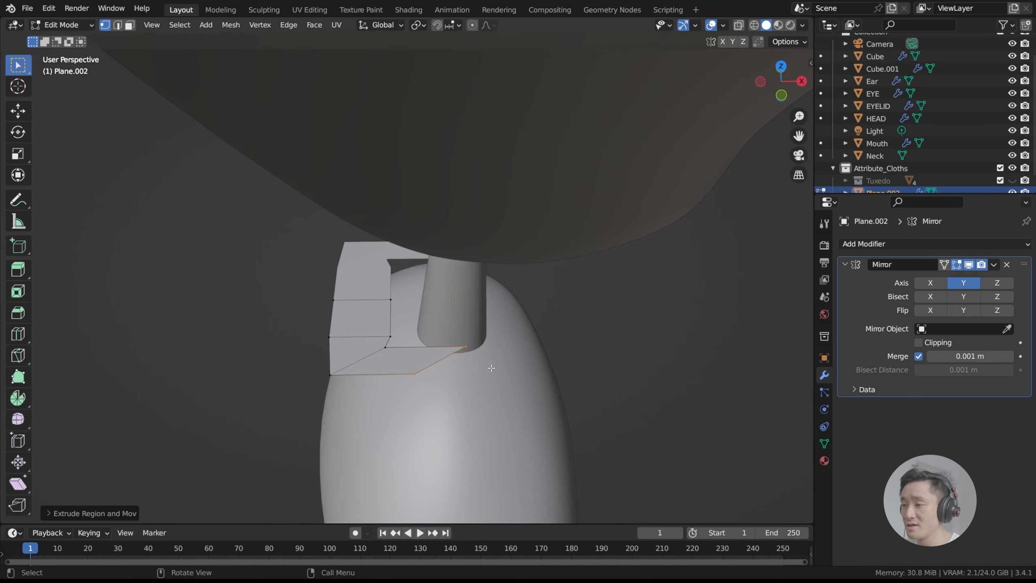
pyautogui.press('g')
pyautogui.press('y')
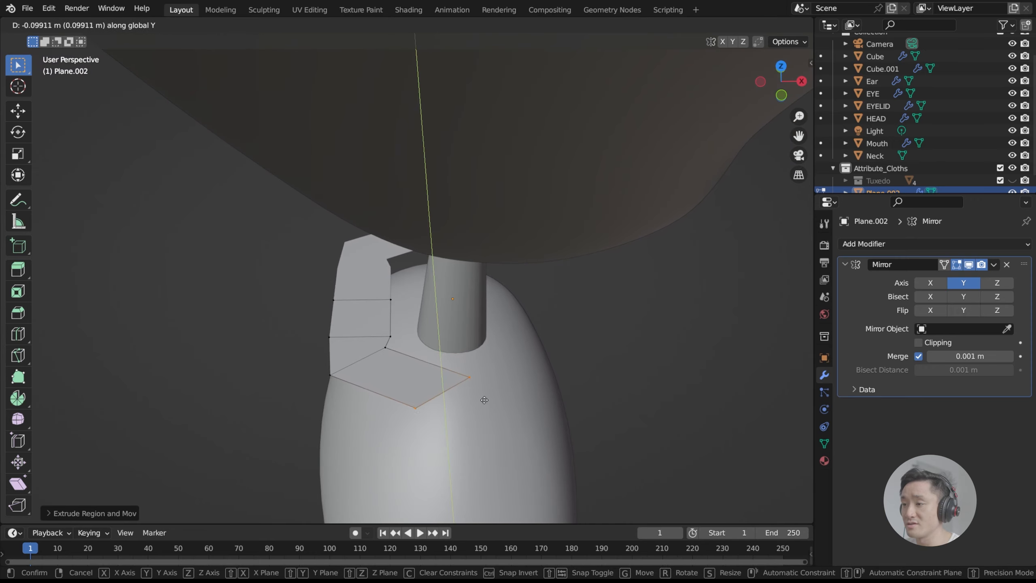
pyautogui.click(485, 399)
# Extrude the end edge along +X past the neck and shift the new edge about 0.1 m along -Y.
pyautogui.moveTo(490, 376); pyautogui.dragTo(365, 320, button='middle')
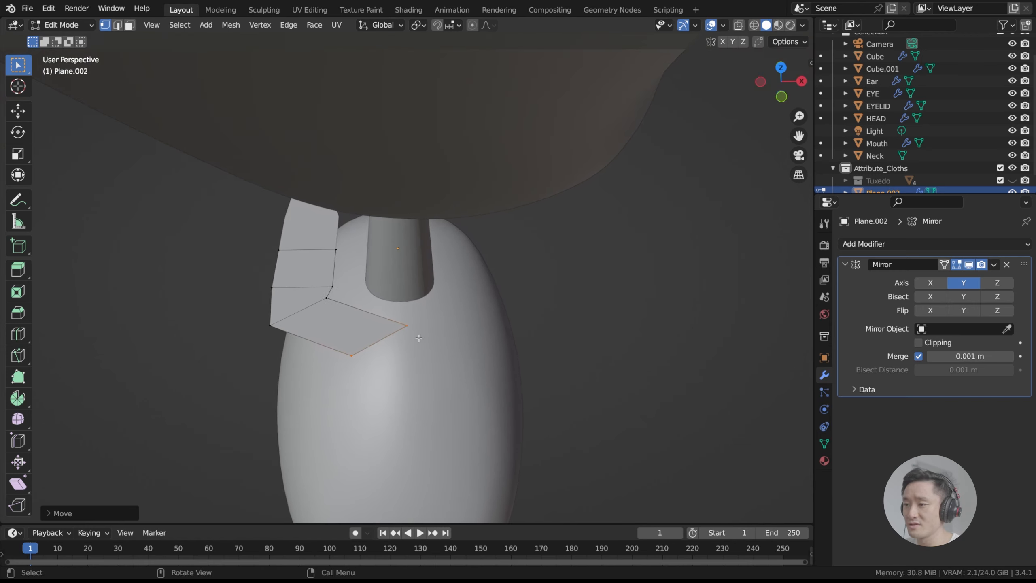
pyautogui.press('e')
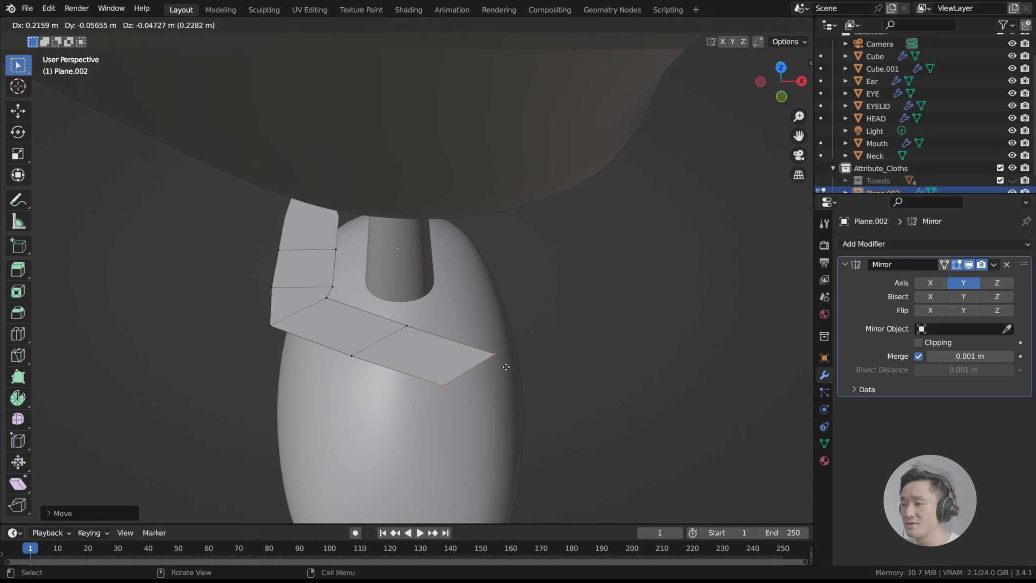
pyautogui.press('x')
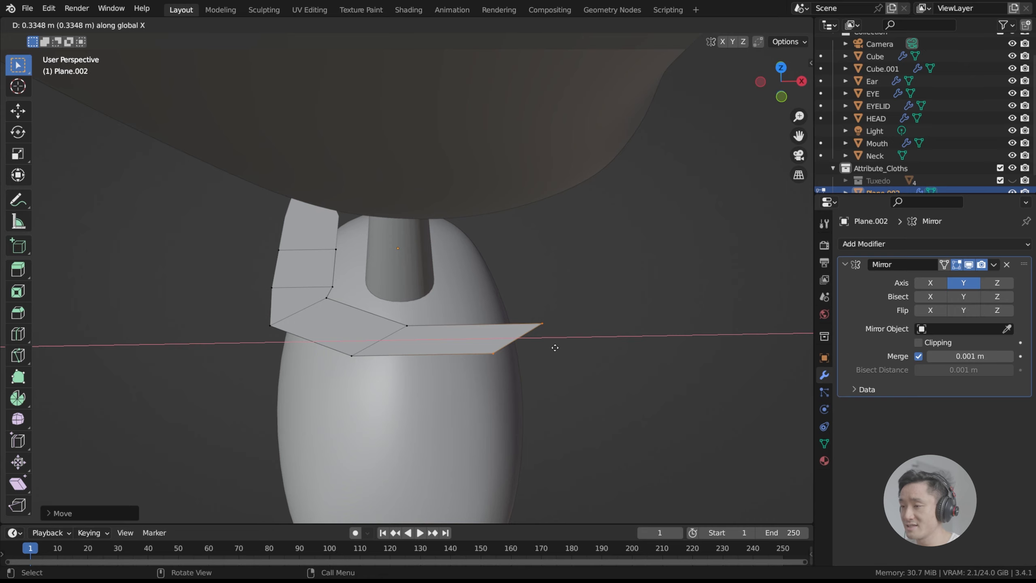
pyautogui.click(575, 343)
pyautogui.moveTo(575, 342); pyautogui.dragTo(474, 330, button='middle')
pyautogui.moveTo(450, 305); pyautogui.dragTo(577, 341, button='middle')
pyautogui.press('g')
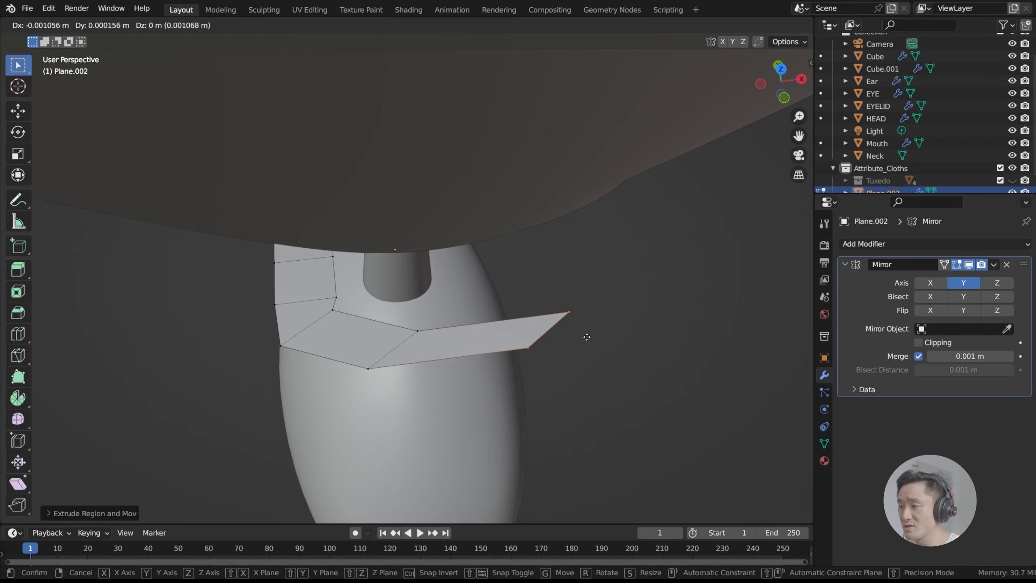
pyautogui.press('y')
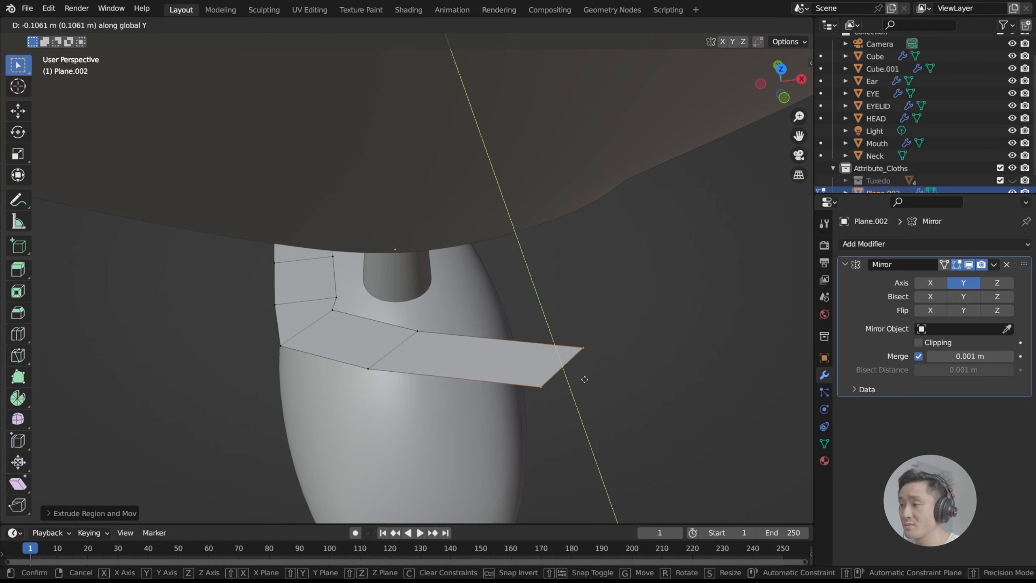
pyautogui.click(579, 372)
pyautogui.moveTo(579, 373); pyautogui.dragTo(484, 341, button='middle')
# Rotate the edge between the last two extruded segments about 30° around Z.
pyautogui.scroll(-5, 472, 278)
pyautogui.scroll(3, 484, 341)
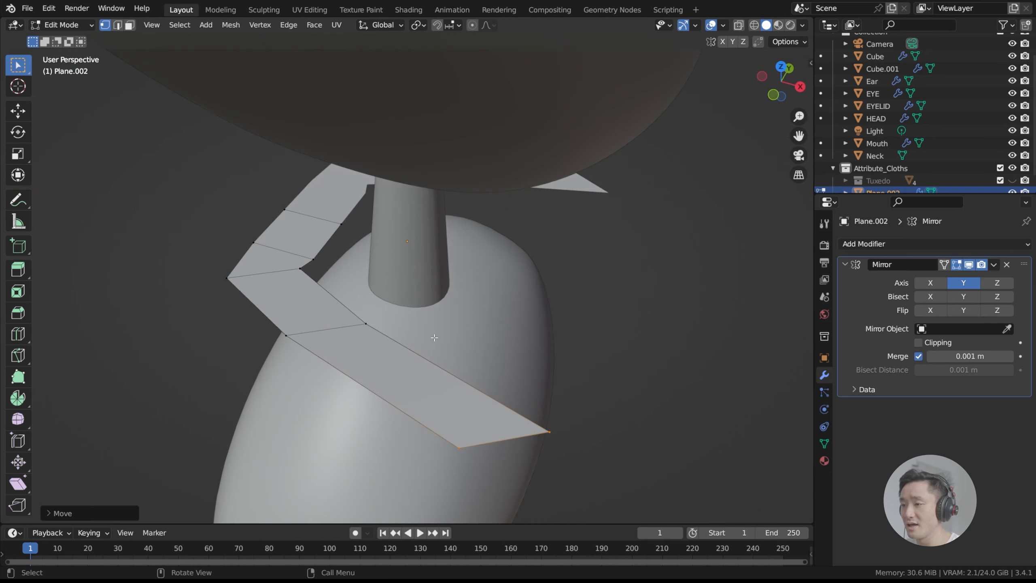
pyautogui.moveTo(265, 311); pyautogui.dragTo(461, 363)
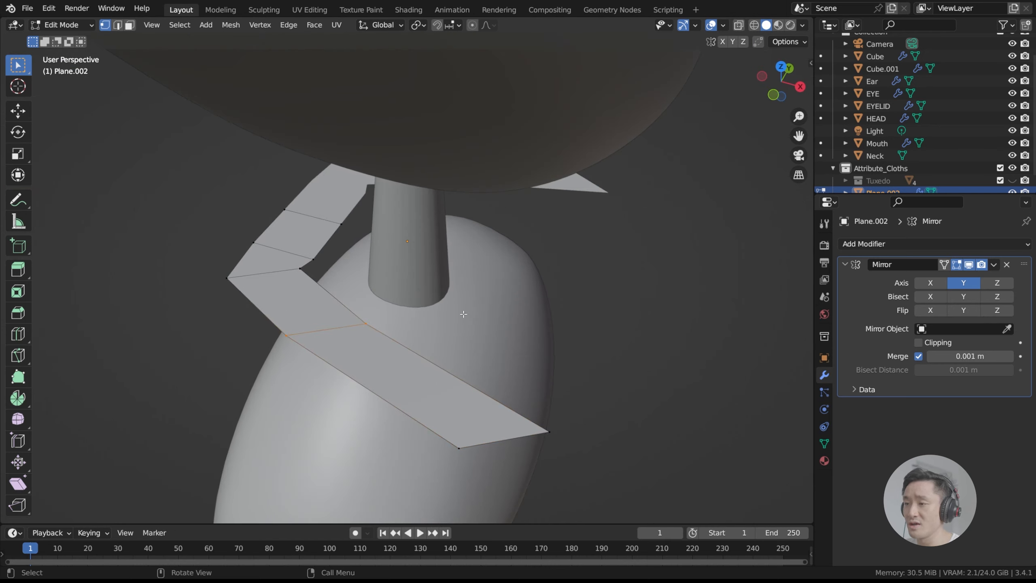
pyautogui.press('r')
pyautogui.press('z')
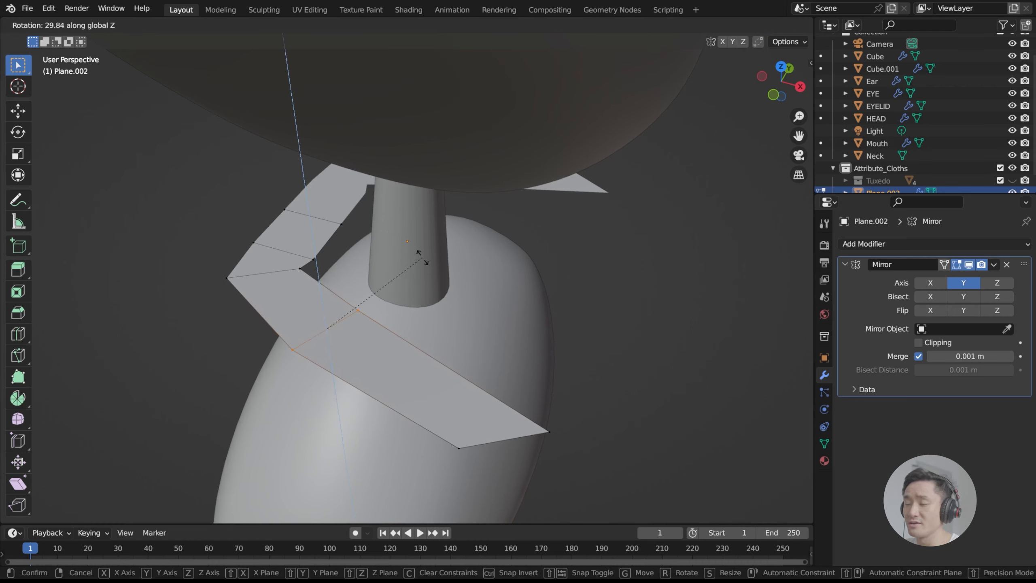
pyautogui.click(422, 257)
# Rotate the strip's free end edge about 38° around Z to square it with the band.
pyautogui.moveTo(430, 404); pyautogui.dragTo(604, 485)
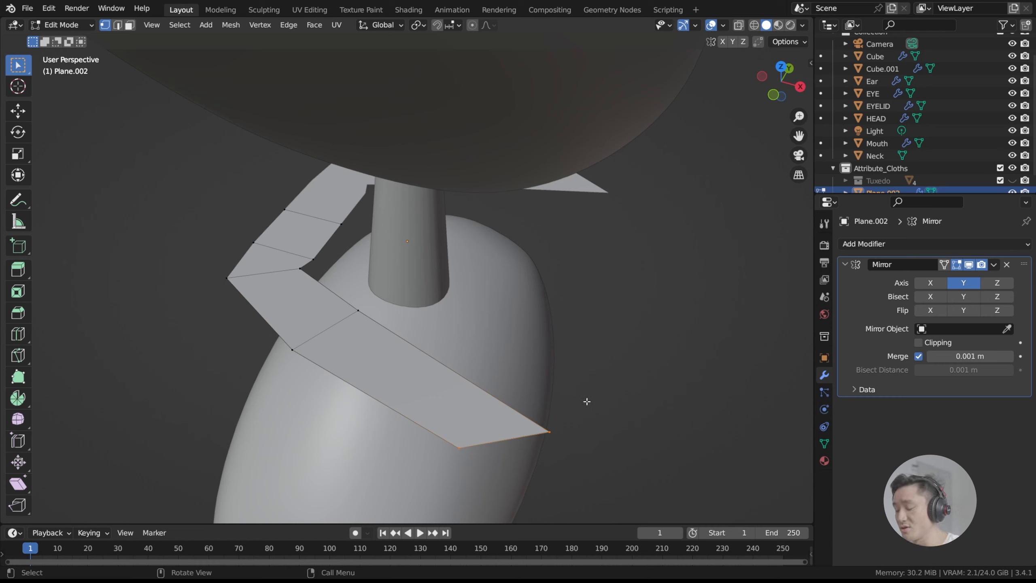
pyautogui.press('r')
pyautogui.press('z')
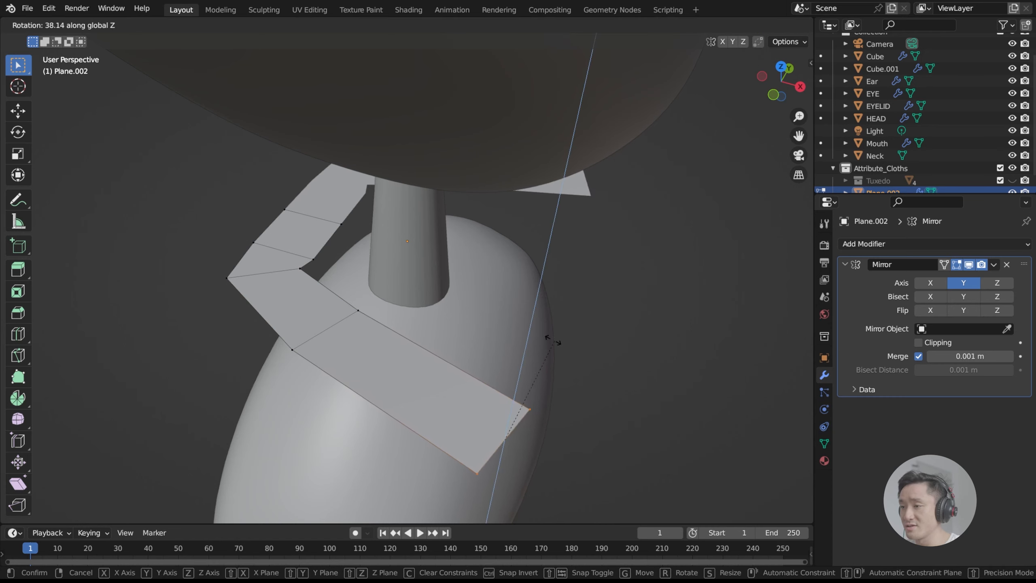
pyautogui.click(552, 339)
pyautogui.moveTo(553, 339); pyautogui.dragTo(397, 242, button='middle')
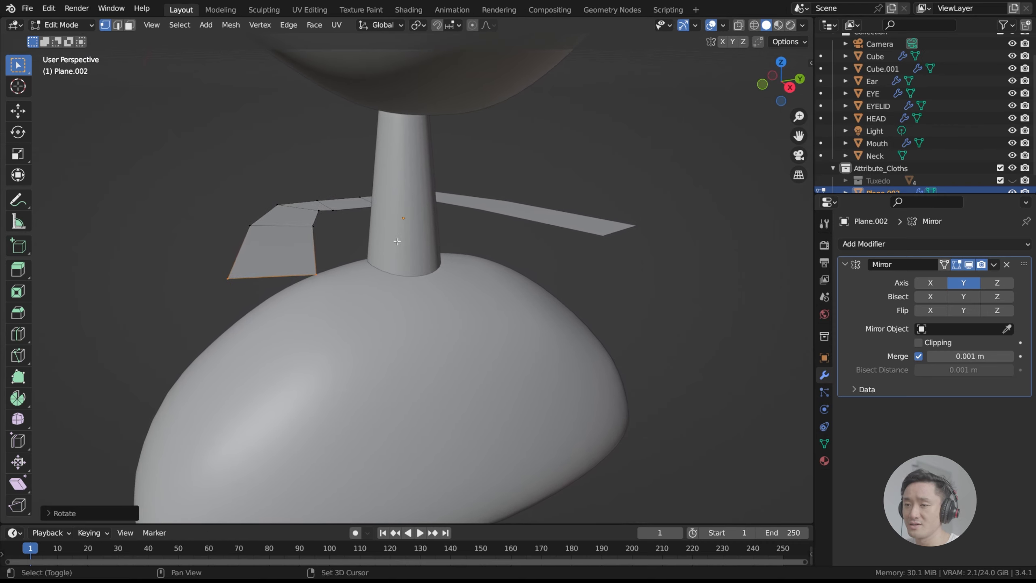
pyautogui.moveTo(291, 256); pyautogui.dragTo(445, 322, button='middle')
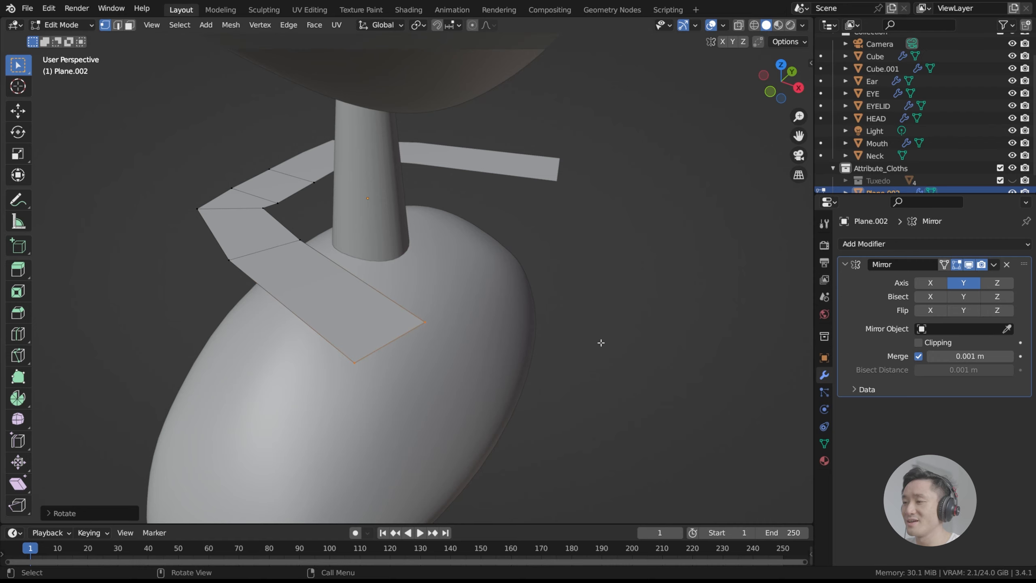
# Move the strip's free end edge back along -X to shorten the band beside the neck.
pyautogui.moveTo(638, 329); pyautogui.dragTo(427, 338, button='middle')
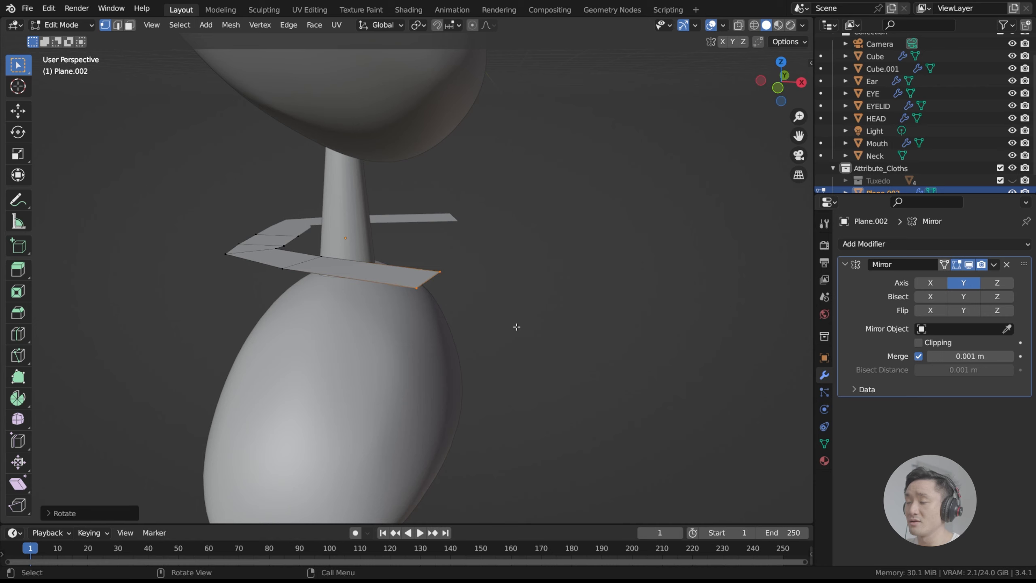
pyautogui.moveTo(516, 318); pyautogui.dragTo(529, 360, button='middle')
pyautogui.press('g')
pyautogui.press('x')
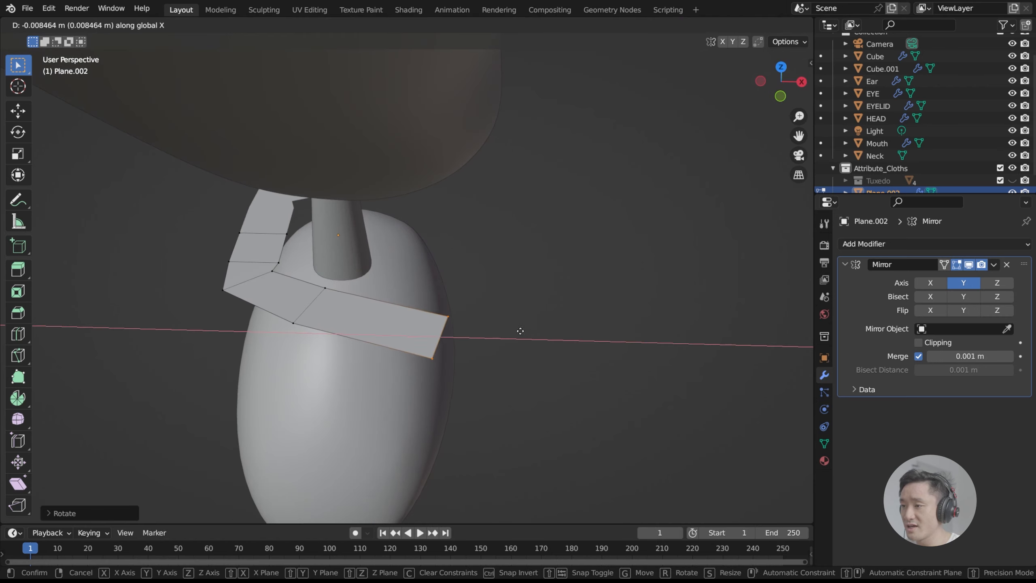
pyautogui.click(485, 325)
pyautogui.moveTo(486, 325); pyautogui.dragTo(439, 289, button='middle')
# Extrude the band's free end about 0.1 m along +X and lower the new edge along Z toward the chest.
pyautogui.press('KP_1')
pyautogui.press('g')
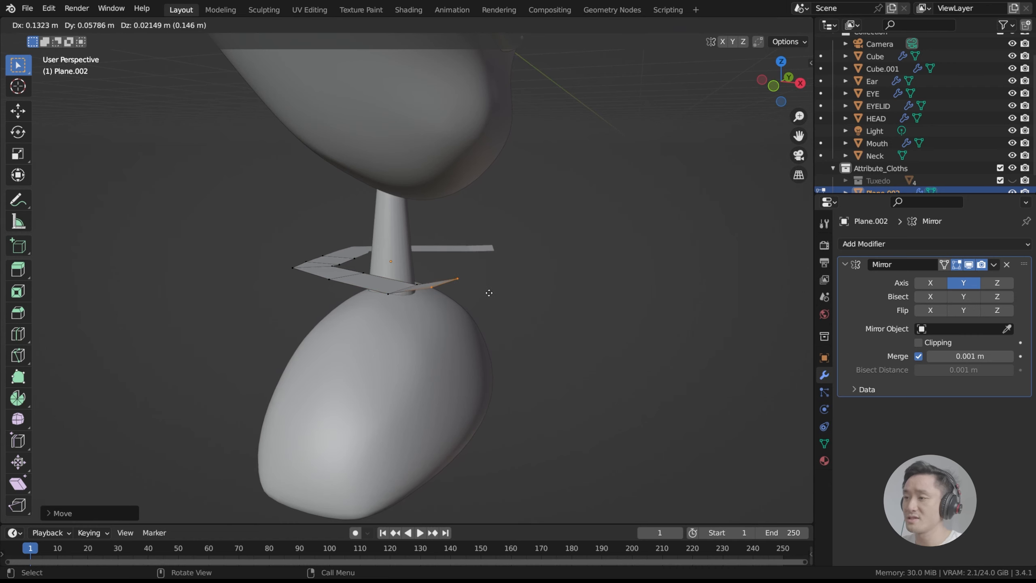
pyautogui.press('x')
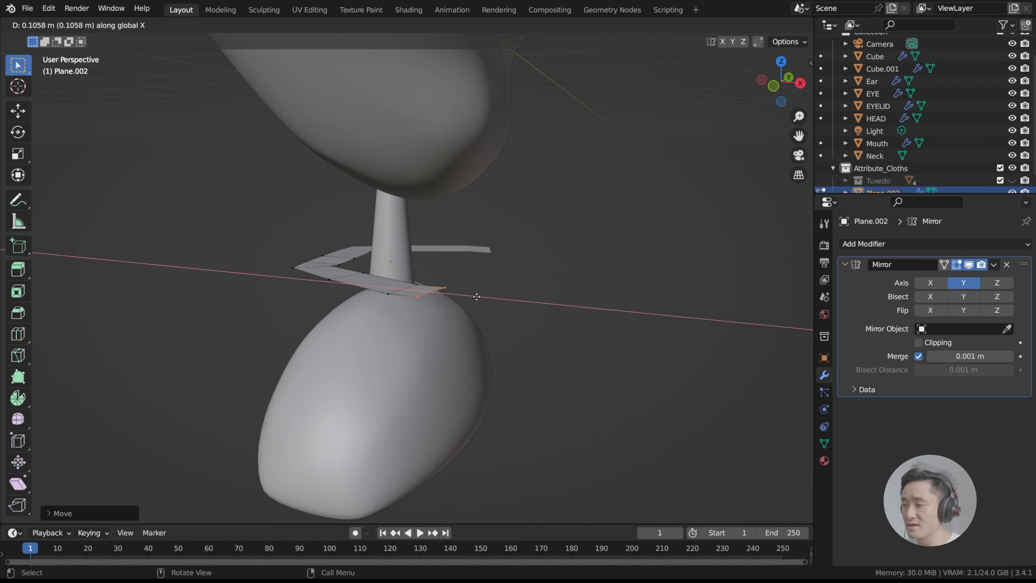
pyautogui.click(472, 294)
pyautogui.press('e')
pyautogui.press('z')
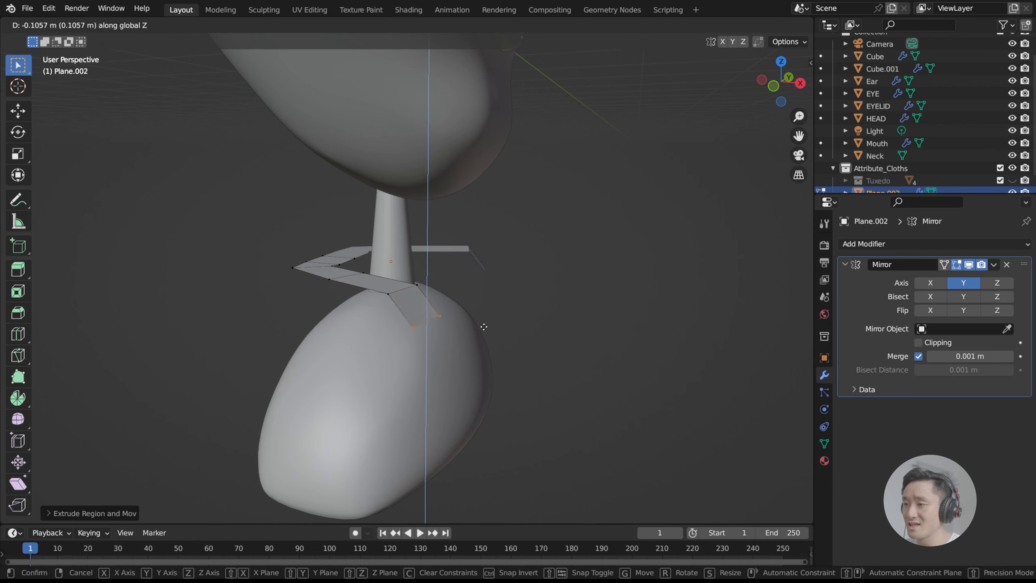
pyautogui.click(490, 338)
pyautogui.moveTo(491, 338); pyautogui.dragTo(513, 257, button='middle')
# Move the front segment's lower edge about 0.1 m along +Y so the strip slants toward the body's centre.
pyautogui.press('KP_3')
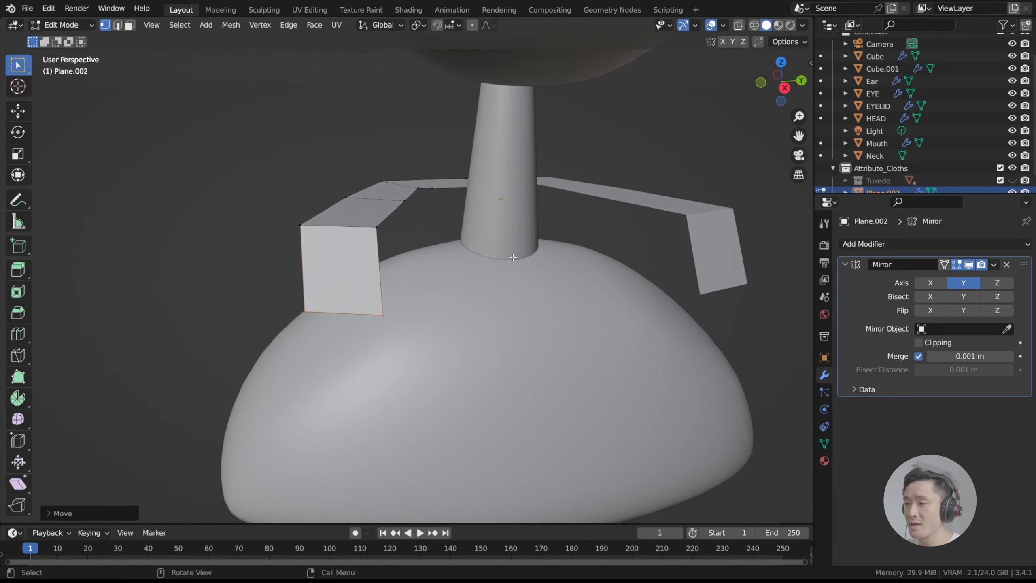
pyautogui.press('KP_3')
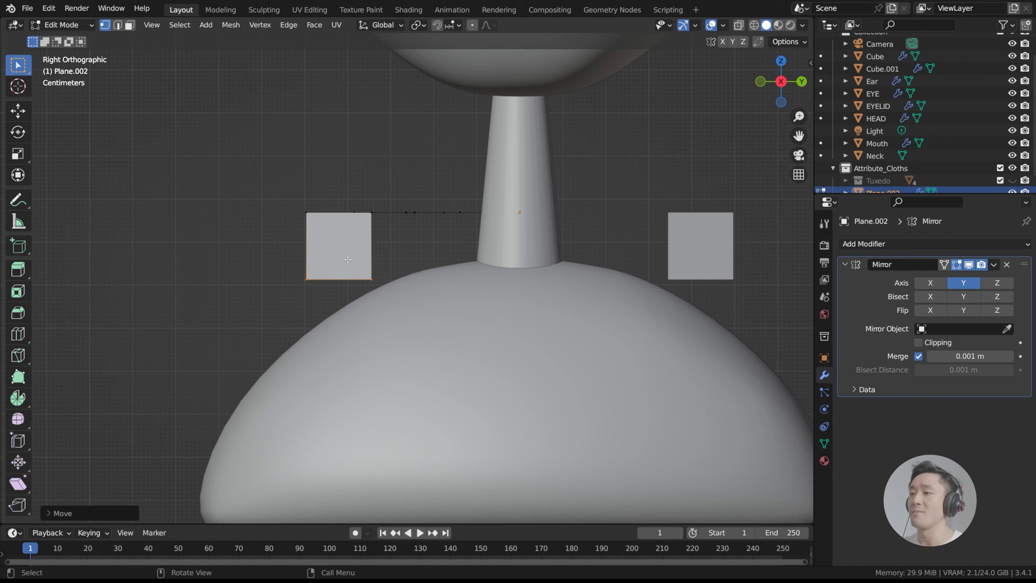
pyautogui.moveTo(282, 249); pyautogui.dragTo(388, 302)
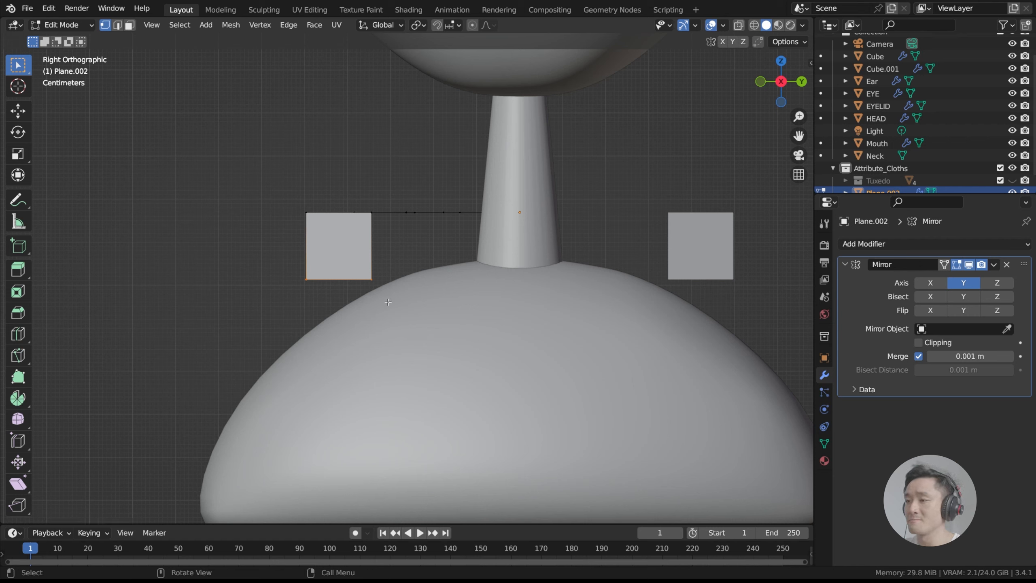
pyautogui.press('g')
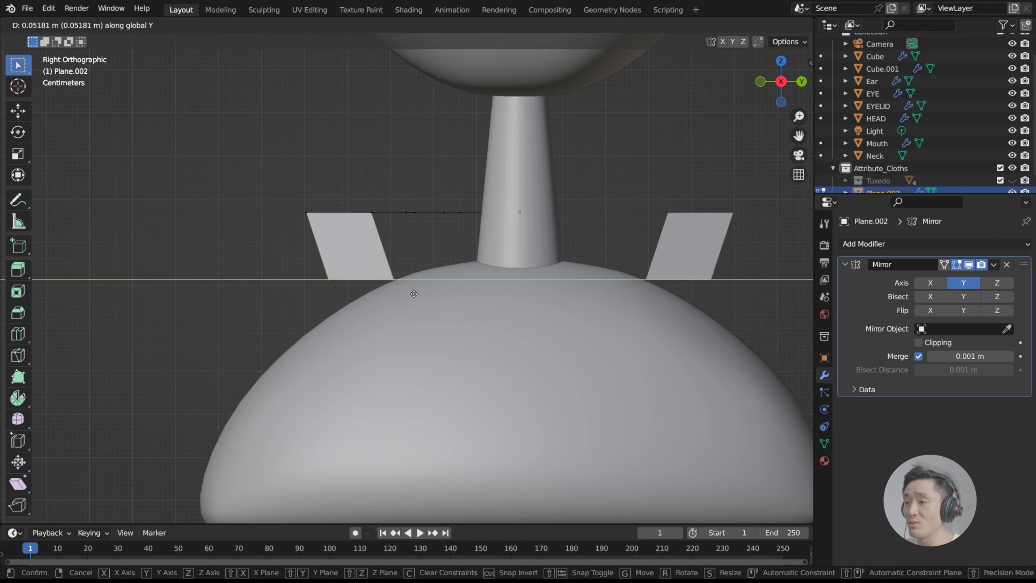
pyautogui.click(432, 293)
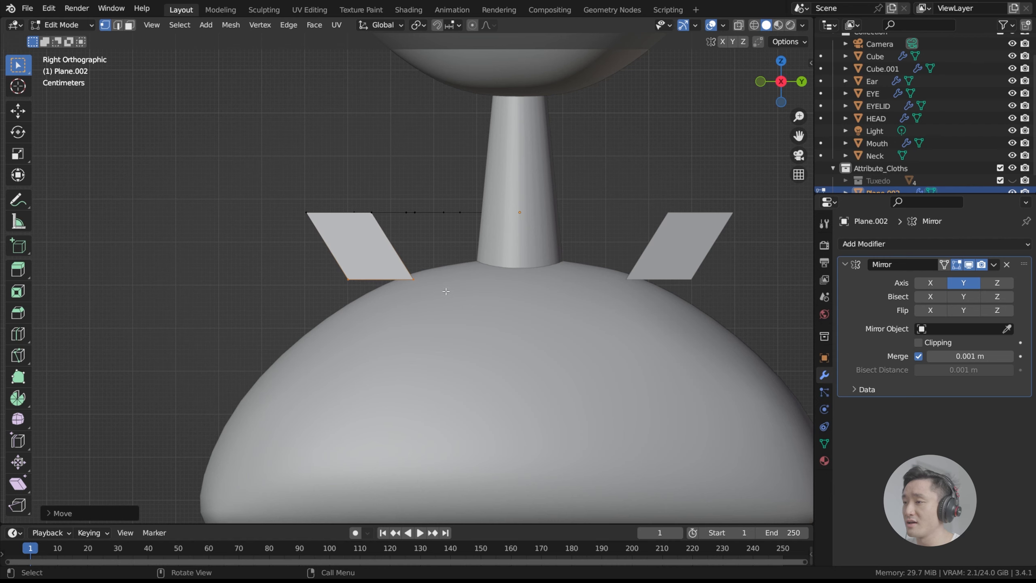
# Extrude the lower edge about 0.1 m down along Z and shift it about 0.06 m along +Y to continue the slant.
pyautogui.press('e')
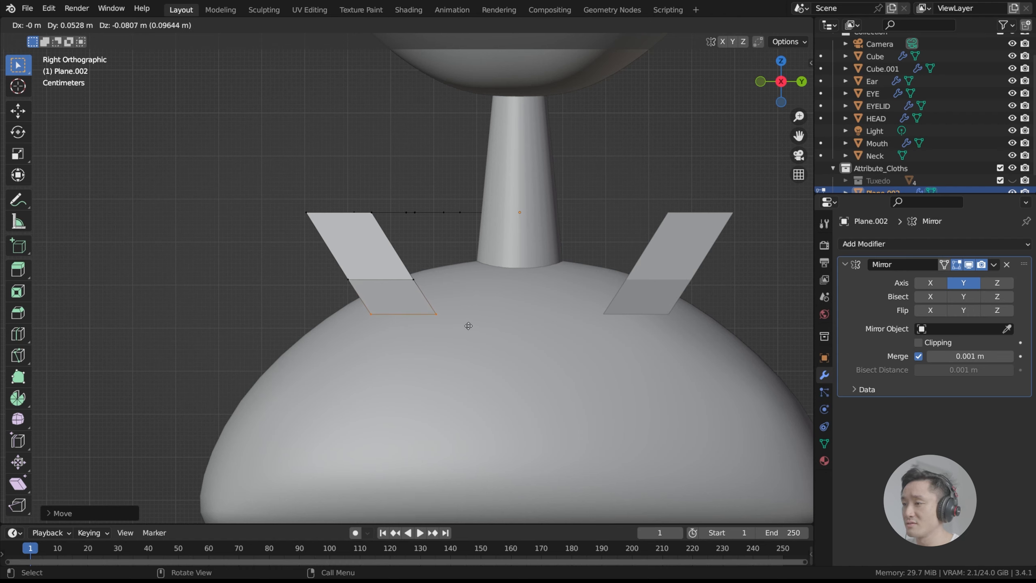
pyautogui.press('z')
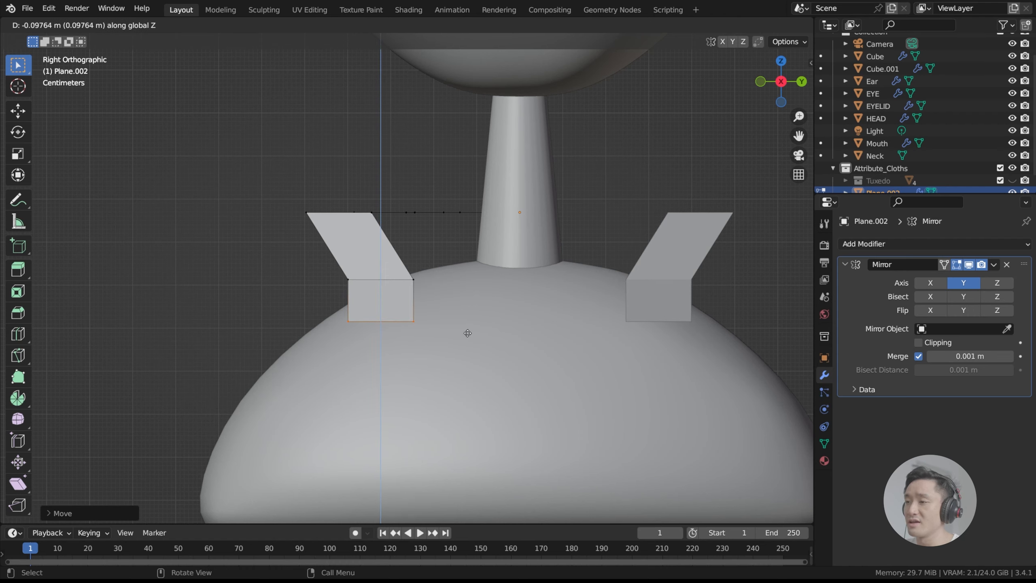
pyautogui.click(468, 333)
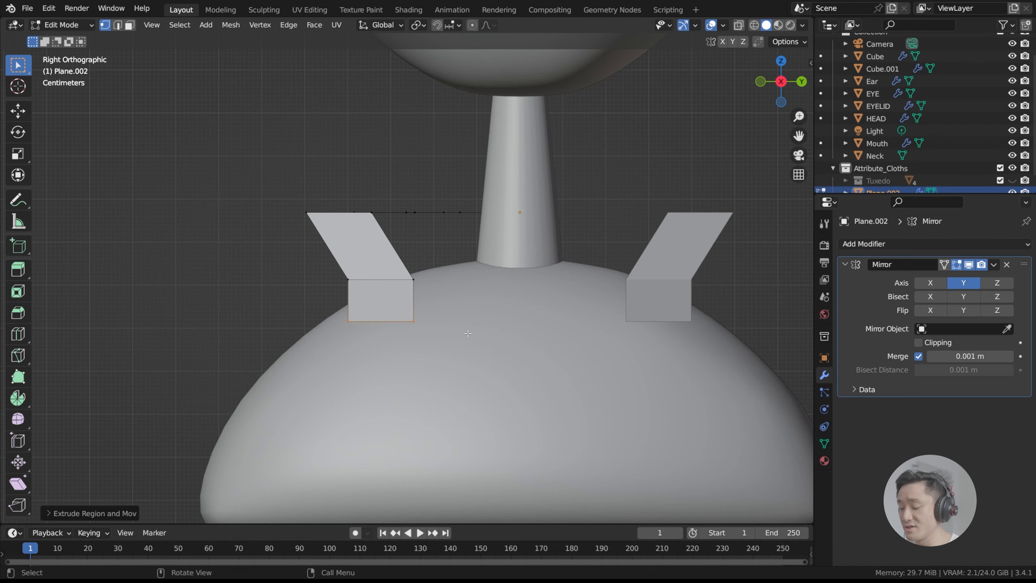
pyautogui.press('g')
pyautogui.press('y')
pyautogui.click(495, 336)
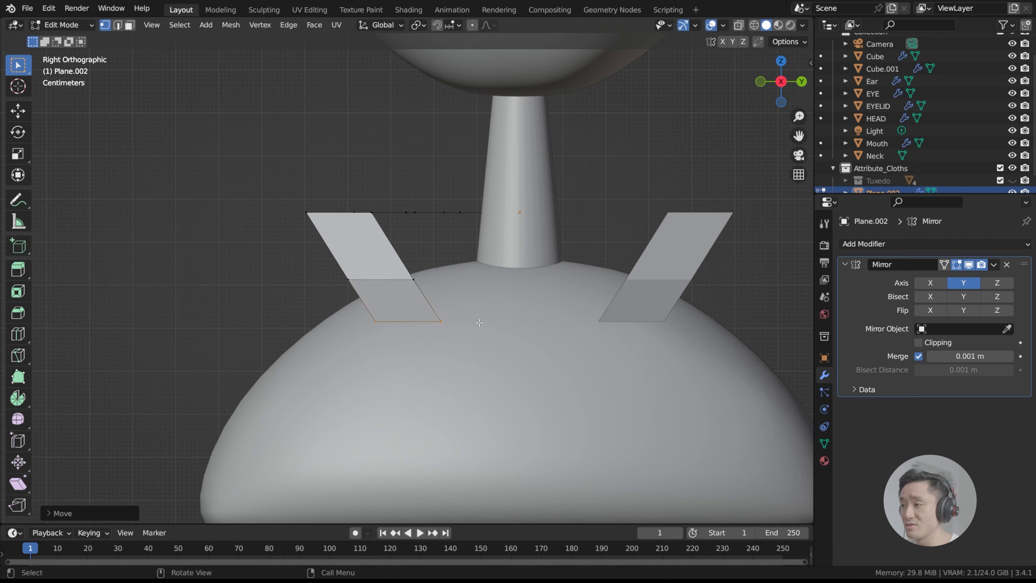
# In front view, move the strip's bottom edge about 0.05 m along +X to follow the chest's curve.
pyautogui.moveTo(480, 323); pyautogui.dragTo(622, 329, button='middle')
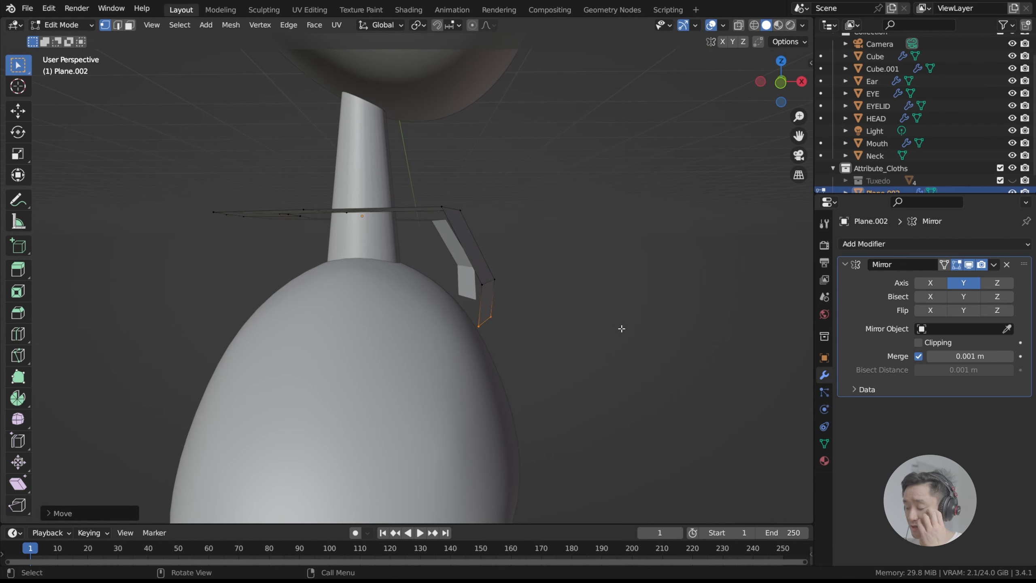
pyautogui.press('KP_1')
pyautogui.scroll(1, 563, 324)
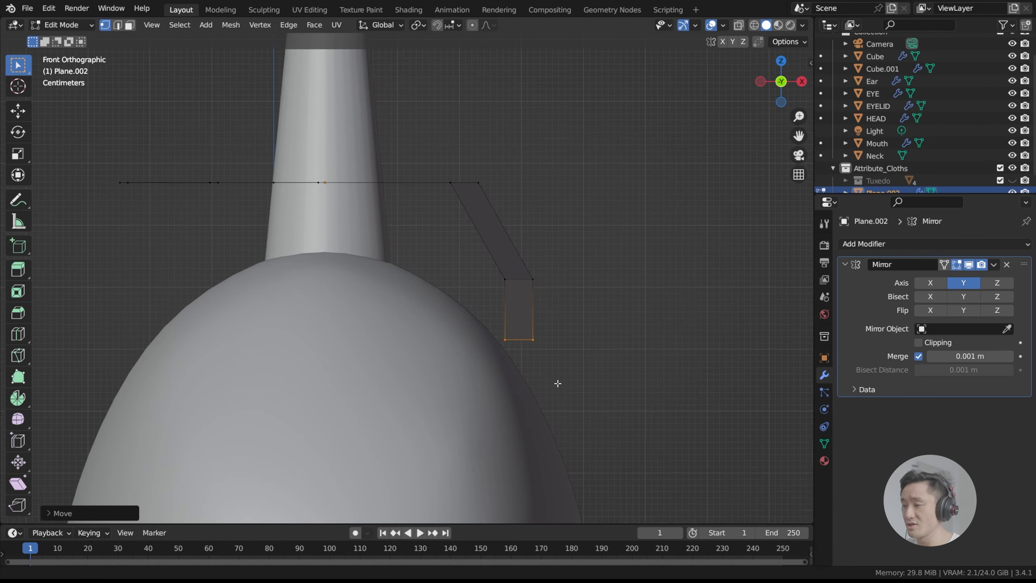
pyautogui.scroll(1, 530, 359)
pyautogui.keyDown('shift'); pyautogui.moveTo(523, 307); pyautogui.dragTo(515, 313, button='middle'); pyautogui.keyUp('shift')
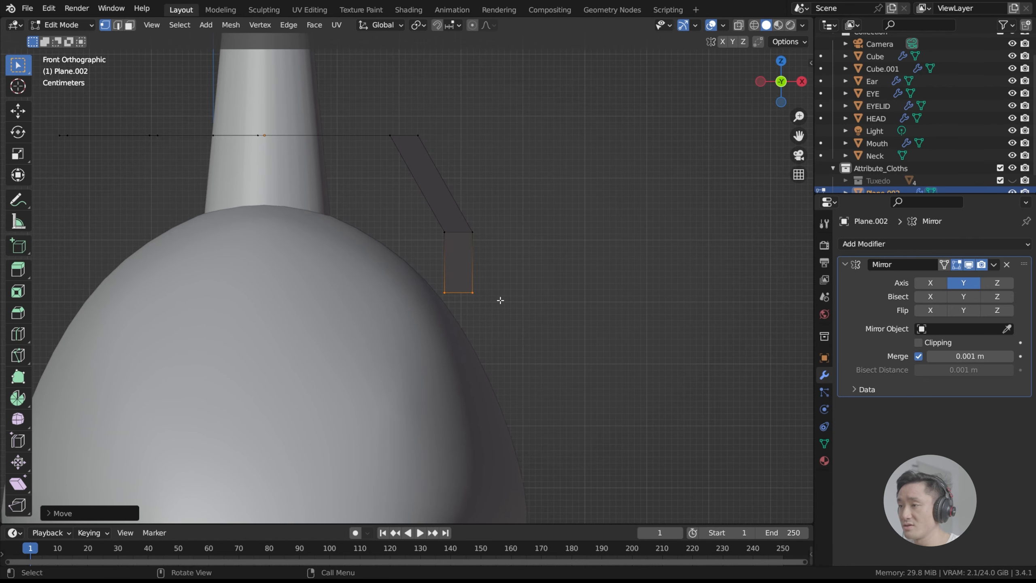
pyautogui.press('g')
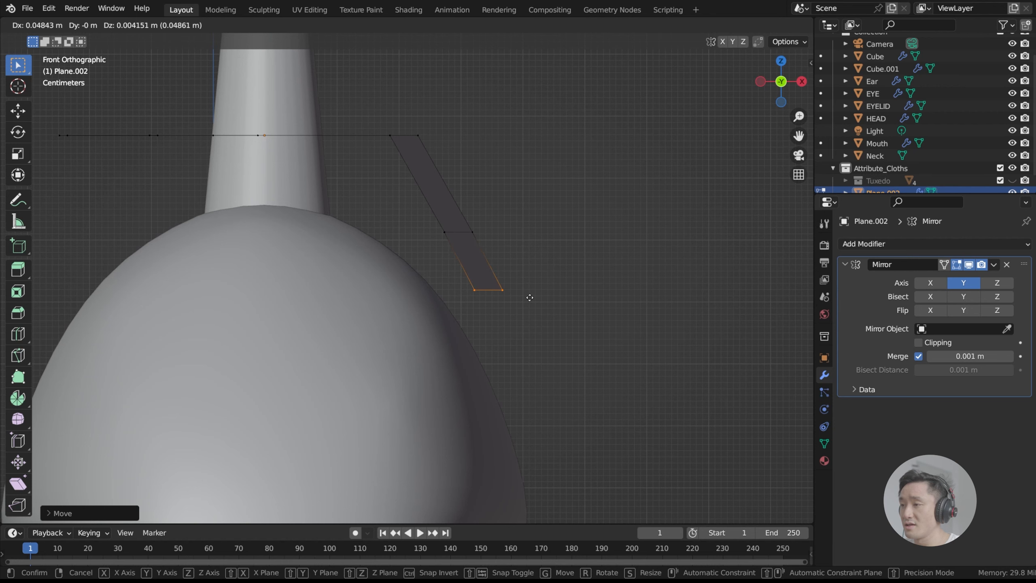
pyautogui.click(529, 298)
# Extrude two more segments from the strip's bottom edge in front view, following the body's outline downward.
pyautogui.moveTo(529, 297)
pyautogui.mouseDown(button='middle')
pyautogui.moveTo(496, 291)
pyautogui.moveTo(525, 292)
pyautogui.mouseUp(button='middle')
pyautogui.press('KP_1')
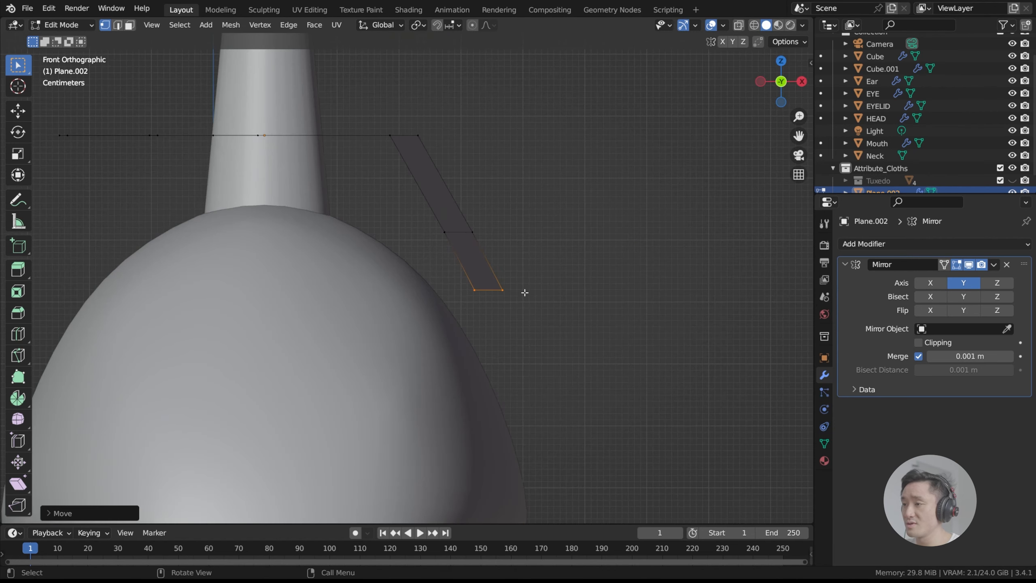
pyautogui.scroll(1, 524, 293)
pyautogui.press('e')
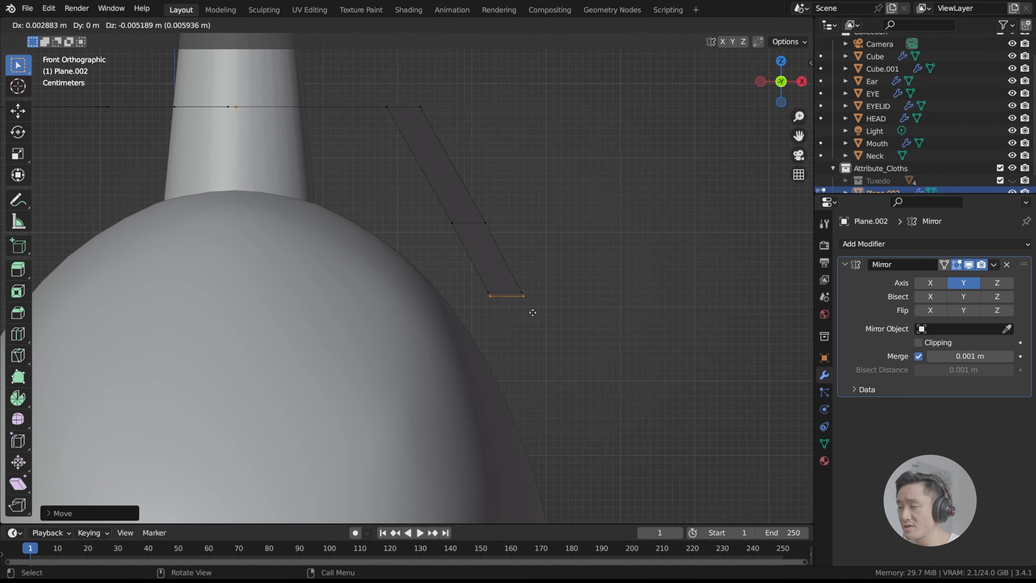
pyautogui.click(568, 396)
pyautogui.keyDown('shift'); pyautogui.moveTo(568, 396); pyautogui.dragTo(508, 248, button='middle'); pyautogui.keyUp('shift')
pyautogui.press('e')
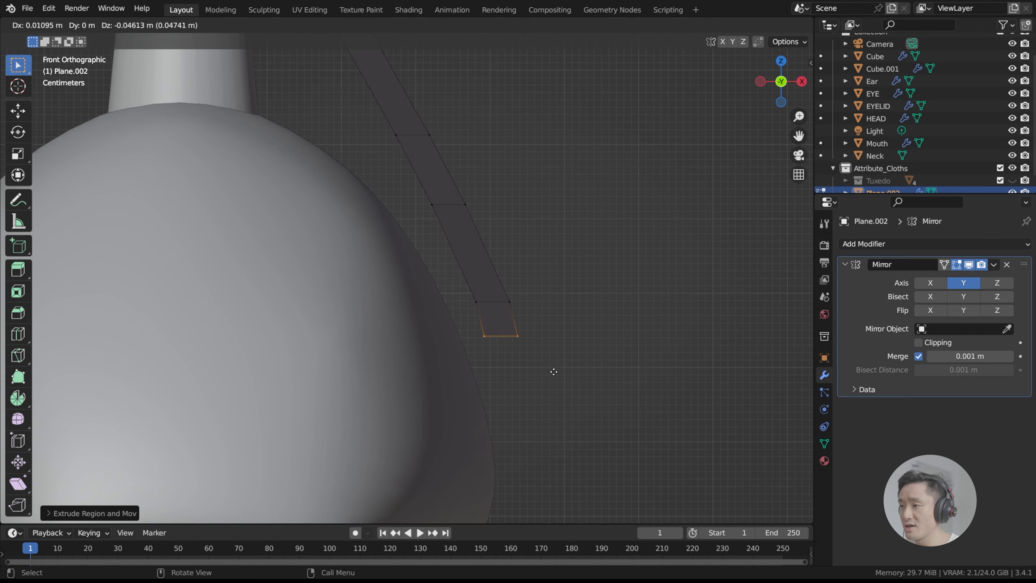
pyautogui.click(562, 402)
# In right side view, move the strip's bottom edge inward along +Y and slightly down toward the body's centre.
pyautogui.moveTo(569, 326); pyautogui.dragTo(500, 311, button='middle')
pyautogui.scroll(-5, 512, 317)
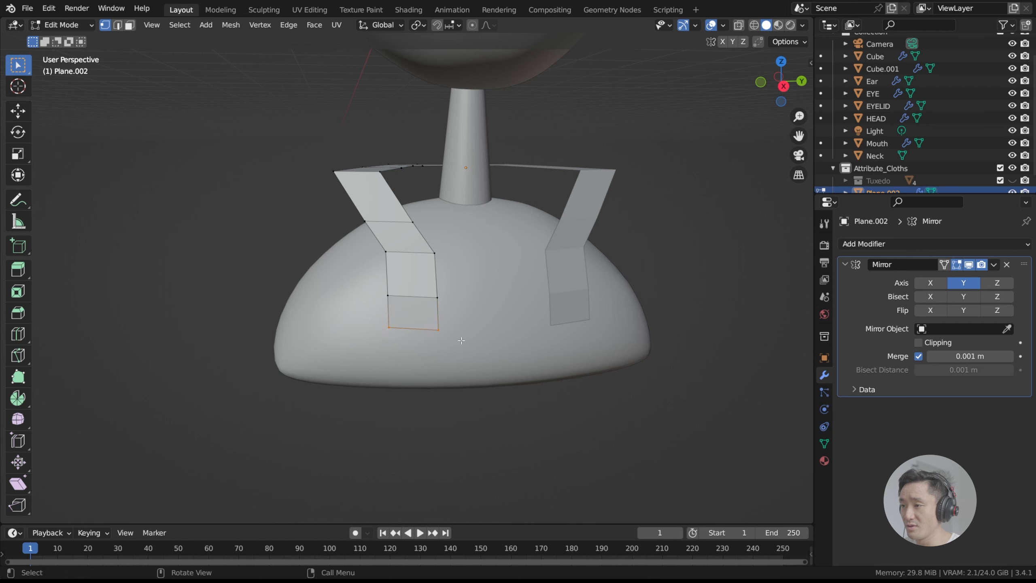
pyautogui.press('KP_3')
pyautogui.press('g')
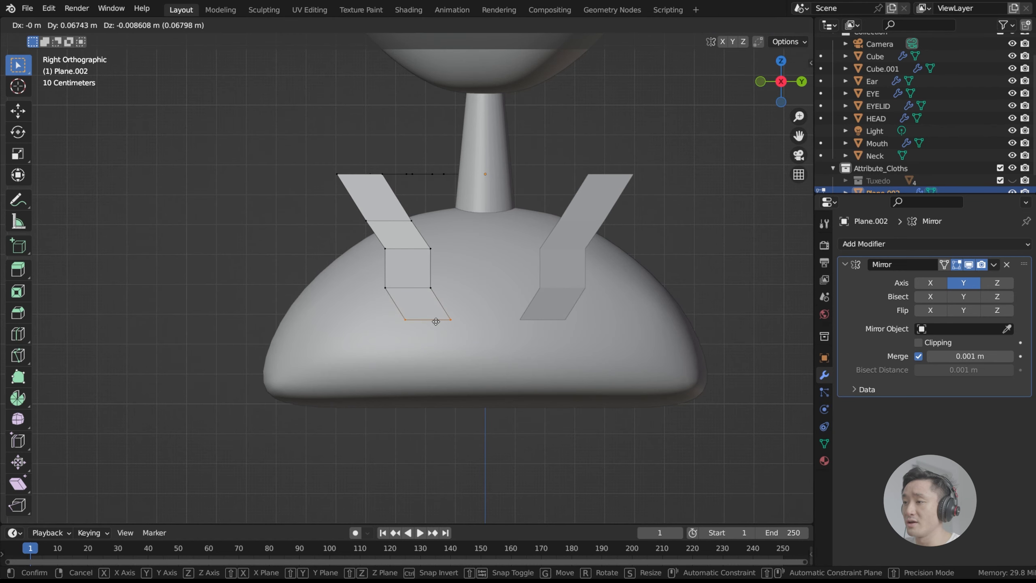
pyautogui.click(412, 305)
pyautogui.press('g')
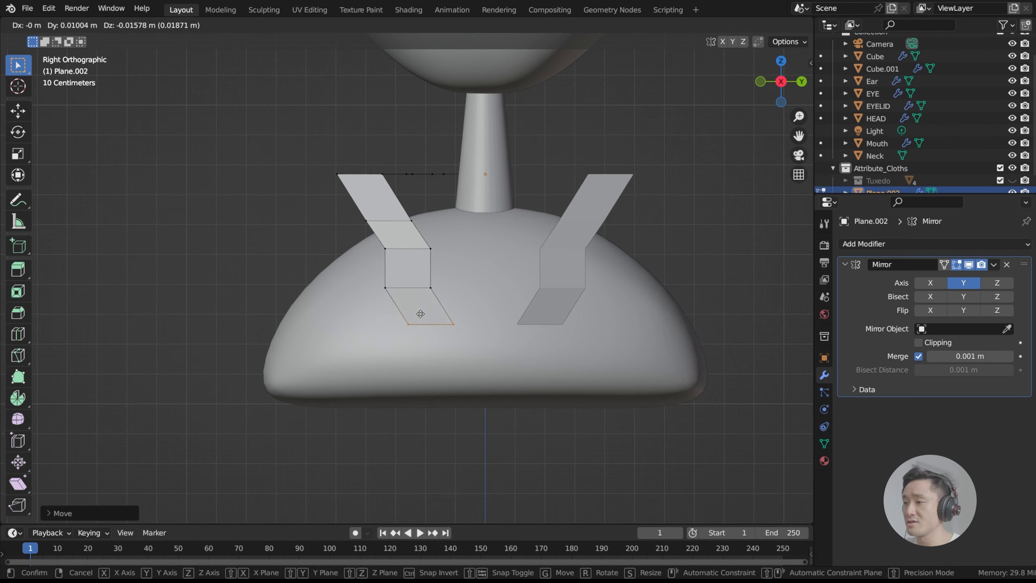
pyautogui.click(419, 315)
# Reposition the strip's last two crosswise edges in side view so the segments run in a smooth diagonal toward the centre.
pyautogui.moveTo(369, 273); pyautogui.dragTo(451, 307)
pyautogui.press('g')
pyautogui.click(459, 308)
pyautogui.moveTo(389, 316); pyautogui.dragTo(476, 347)
pyautogui.press('g')
pyautogui.click(482, 350)
pyautogui.press('g')
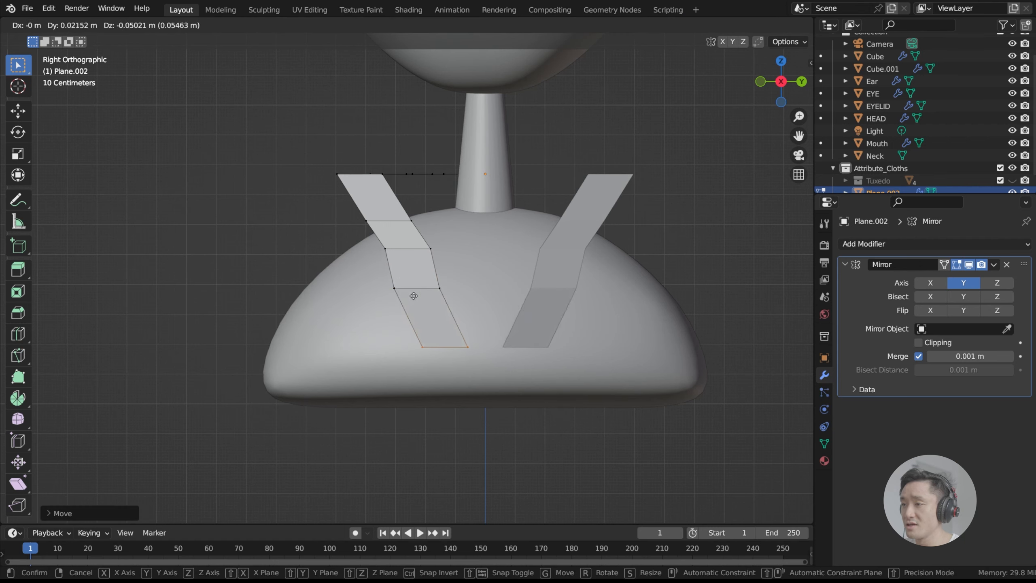
pyautogui.click(385, 278)
pyautogui.moveTo(384, 277); pyautogui.dragTo(442, 298)
pyautogui.press('g')
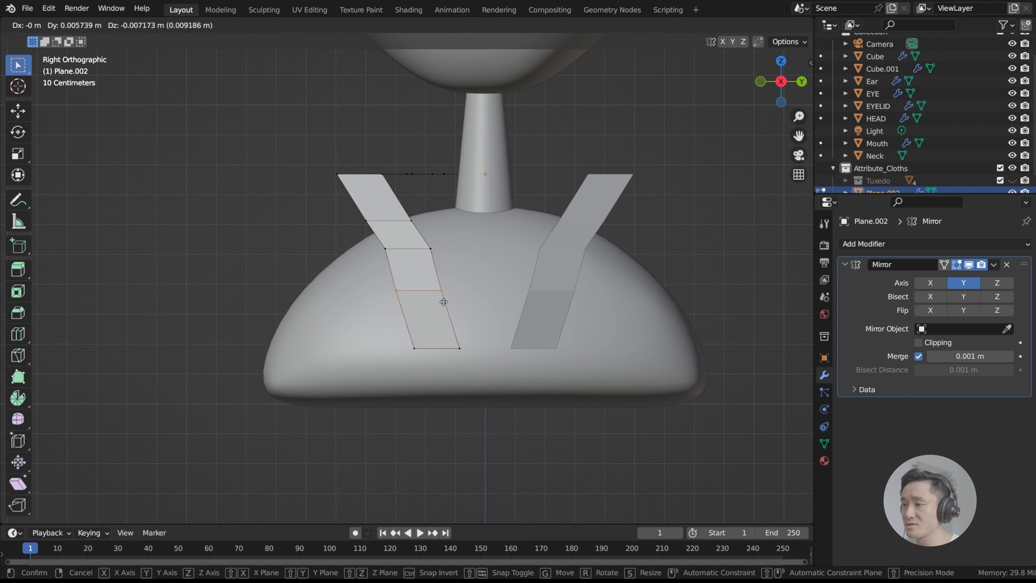
pyautogui.click(444, 306)
# Extrude the strip's bottom edge about 0.15 m diagonally down and inward to the lower part of the body.
pyautogui.scroll(2, 445, 308)
pyautogui.keyDown('shift'); pyautogui.moveTo(470, 359); pyautogui.dragTo(451, 328, button='middle'); pyautogui.keyUp('shift')
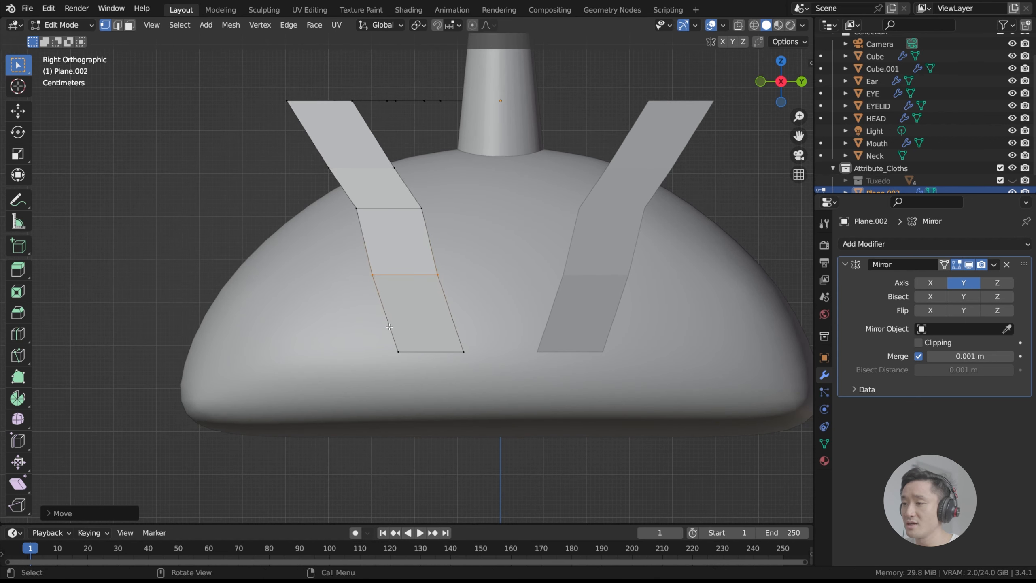
pyautogui.moveTo(390, 326); pyautogui.dragTo(469, 361)
pyautogui.press('e')
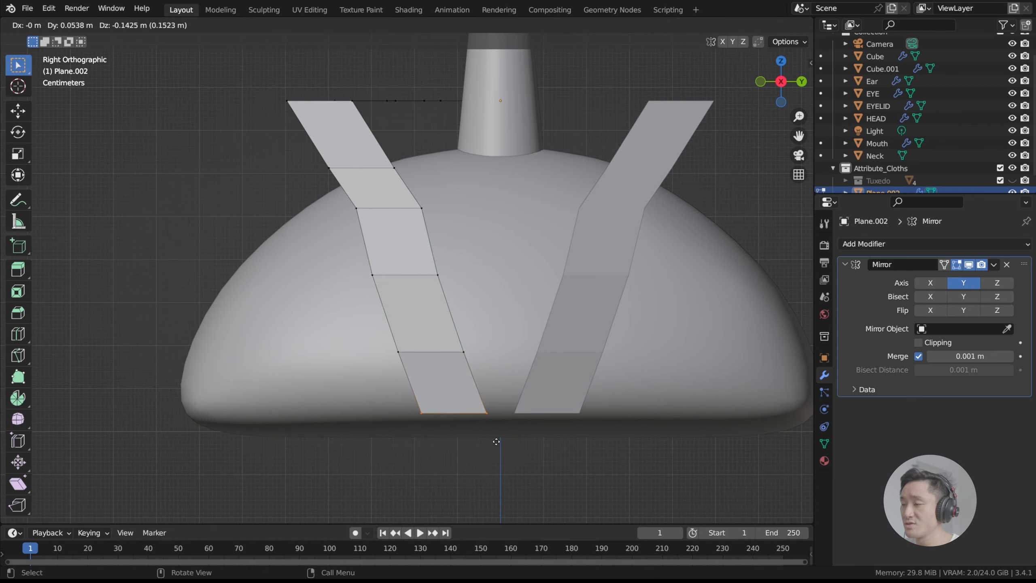
pyautogui.click(483, 440)
# Select the band's face behind the neck and rotate it around global Y so it tilts up steeply.
pyautogui.scroll(-3, 483, 442)
pyautogui.keyDown('shift'); pyautogui.moveTo(469, 228); pyautogui.dragTo(343, 200, button='middle'); pyautogui.keyUp('shift')
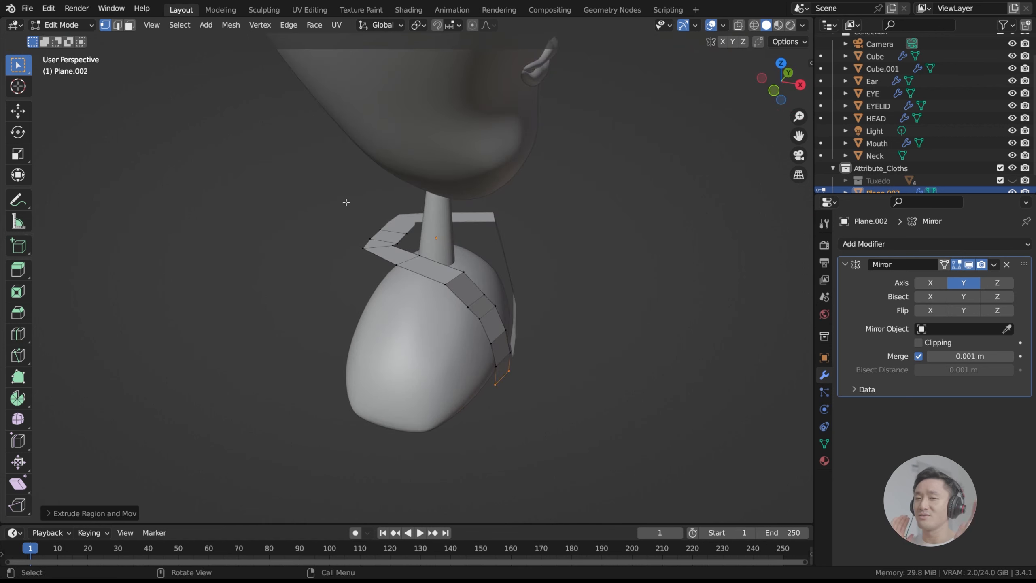
pyautogui.moveTo(346, 202); pyautogui.dragTo(482, 237, button='middle')
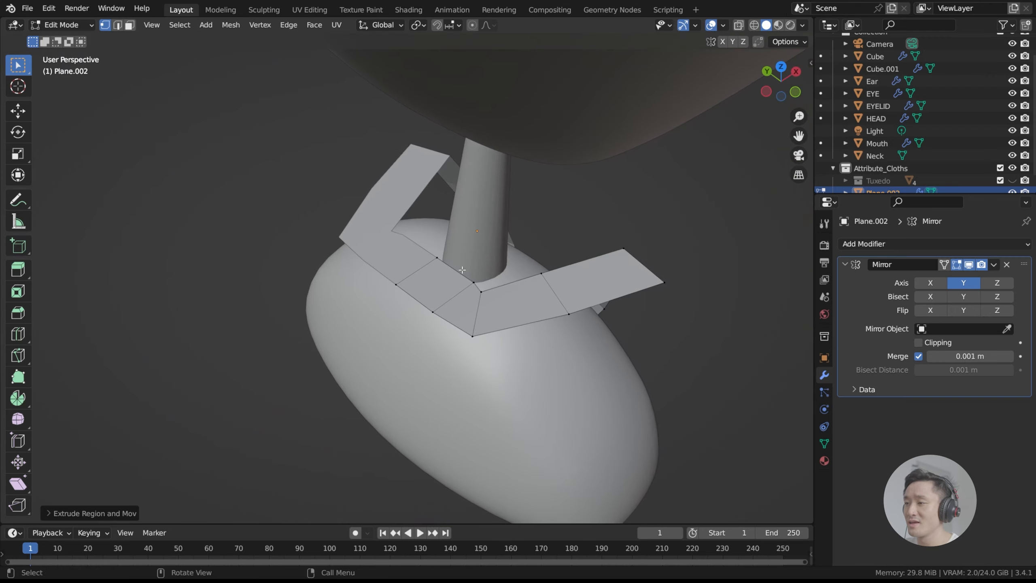
pyautogui.scroll(3, 485, 240)
pyautogui.click(504, 265)
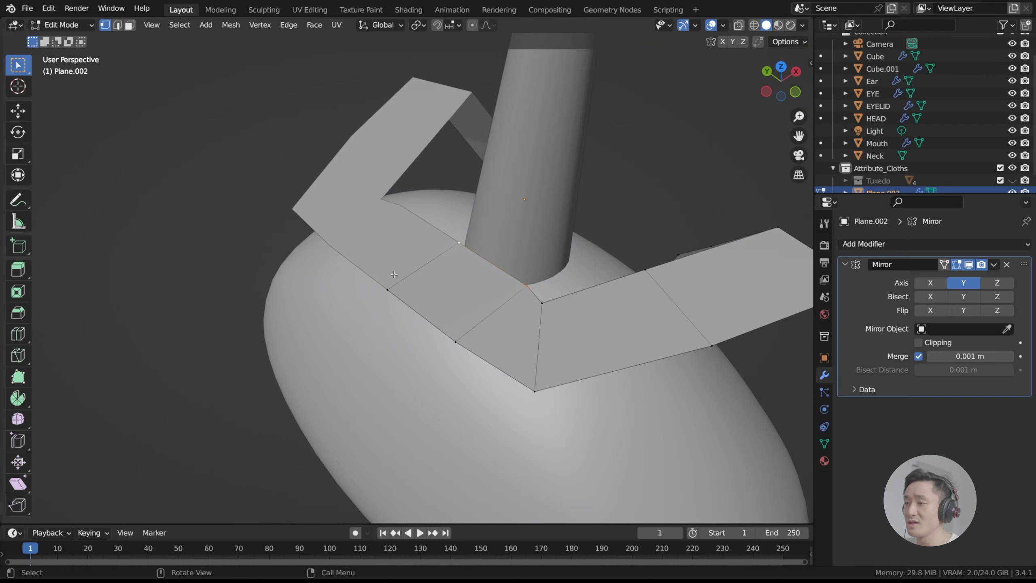
pyautogui.moveTo(394, 274); pyautogui.dragTo(459, 310, button='middle')
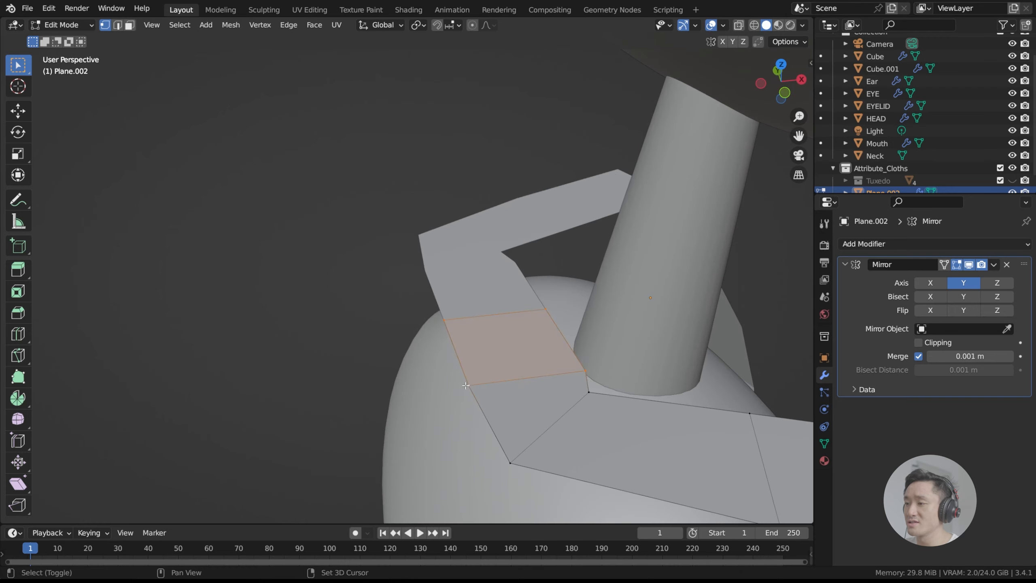
pyautogui.keyDown('shift'); pyautogui.moveTo(466, 385); pyautogui.dragTo(433, 305, button='middle'); pyautogui.keyUp('shift')
pyautogui.moveTo(488, 277); pyautogui.dragTo(495, 307, button='middle')
pyautogui.press('KP_1')
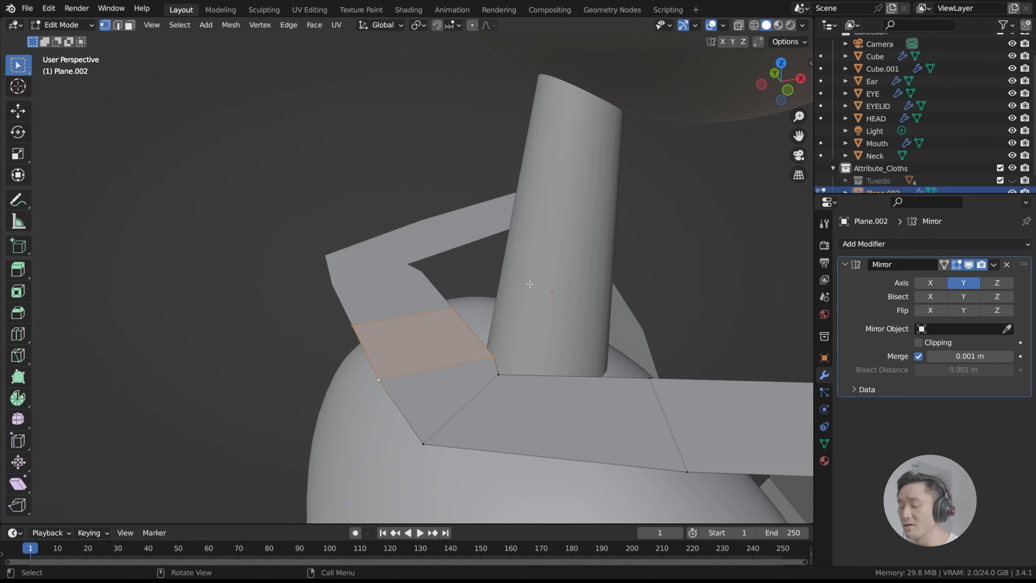
pyautogui.press('r')
pyautogui.press('x')
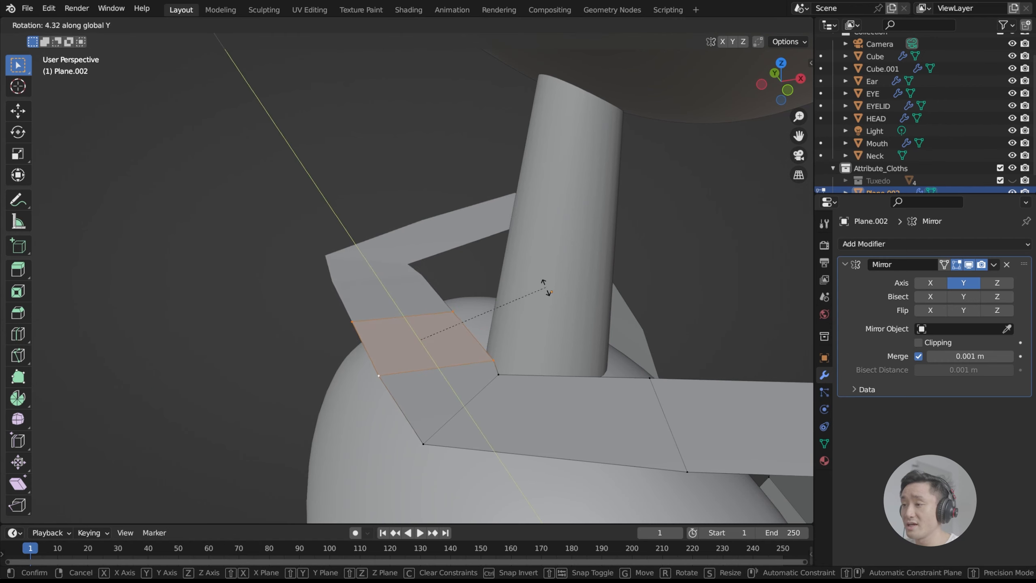
pyautogui.click(594, 340)
# Raise the tilted face behind the neck along Z to form a standing collar.
pyautogui.moveTo(582, 330); pyautogui.dragTo(492, 231, button='middle')
pyautogui.press('g')
pyautogui.press('z')
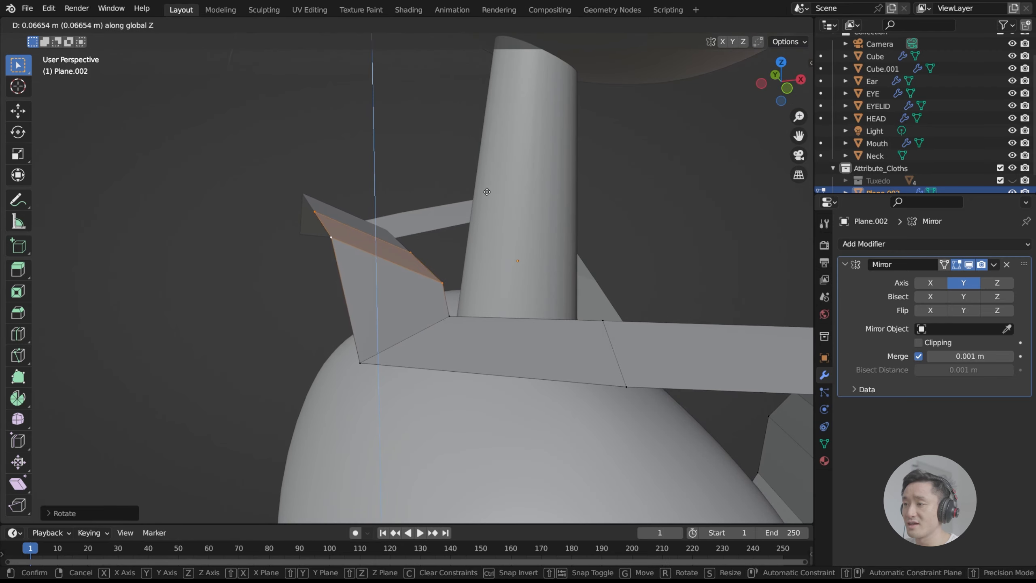
pyautogui.click(490, 203)
pyautogui.moveTo(490, 203); pyautogui.dragTo(494, 225, button='middle')
pyautogui.press('g')
pyautogui.press('z')
pyautogui.click(493, 227)
# Raise the crosswise edge in front of the collar face along Z and rotate it around global Y.
pyautogui.scroll(-2, 493, 227)
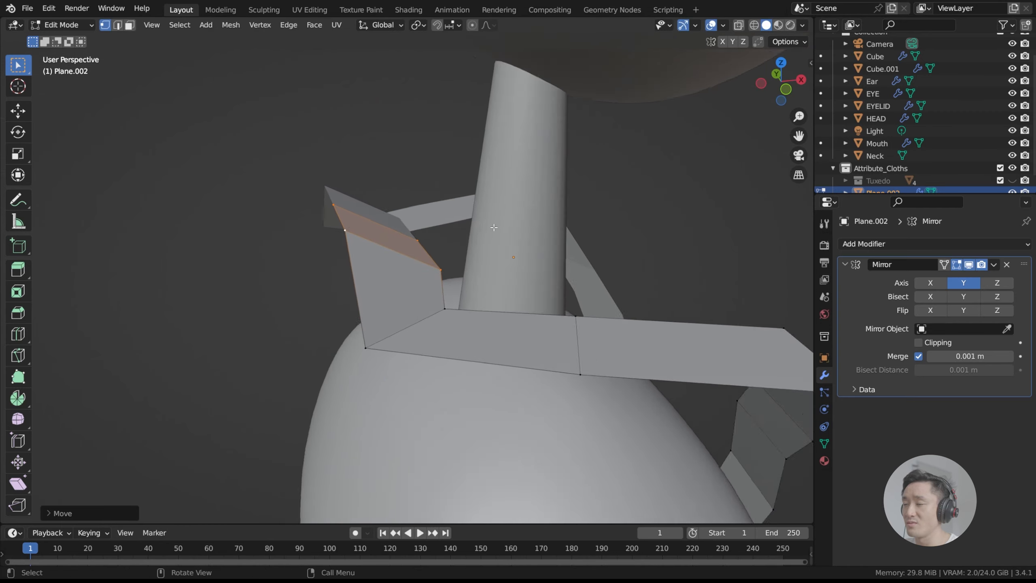
pyautogui.click(386, 324)
pyautogui.moveTo(439, 296); pyautogui.dragTo(437, 225, button='middle')
pyautogui.press('g')
pyautogui.press('z')
pyautogui.click(428, 252)
pyautogui.press('r')
pyautogui.press('y')
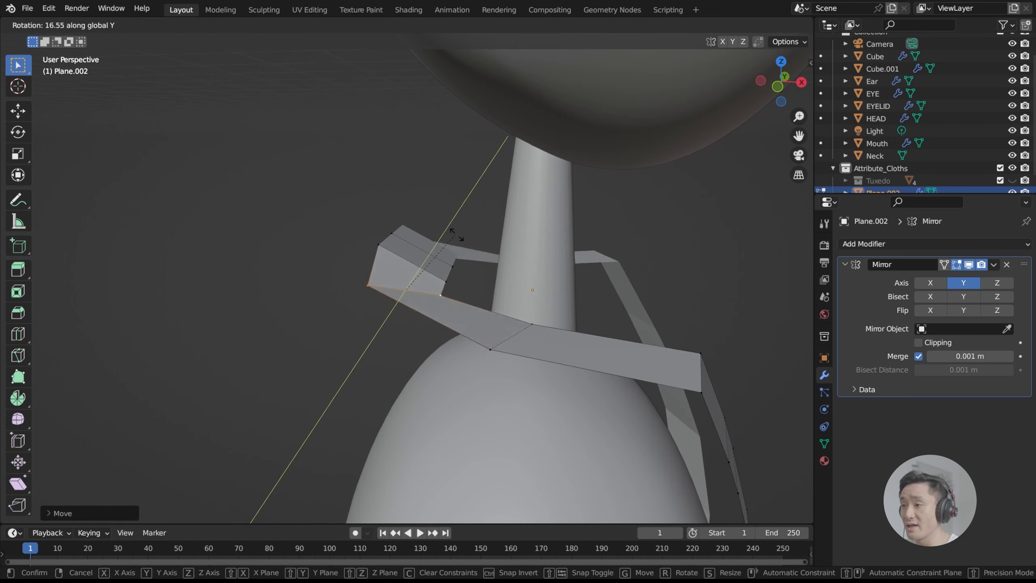
pyautogui.click(469, 248)
# Adjust the collar's inner vertex along Z and shift the next inner vertex about 0.05 m toward the neck.
pyautogui.moveTo(469, 248); pyautogui.dragTo(485, 331, button='middle')
pyautogui.press('g')
pyautogui.press('z')
pyautogui.click(509, 269)
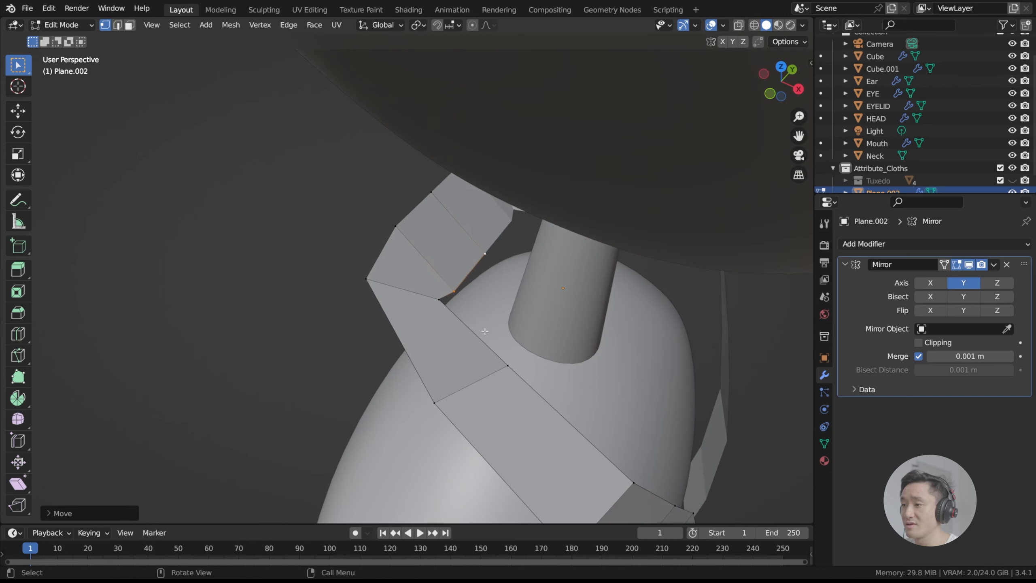
pyautogui.press('g')
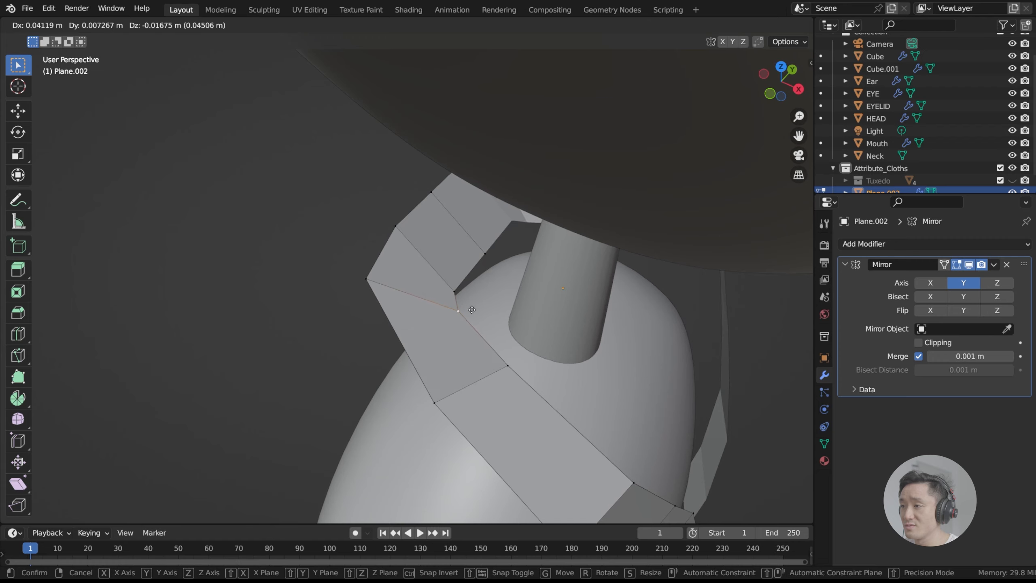
pyautogui.click(474, 308)
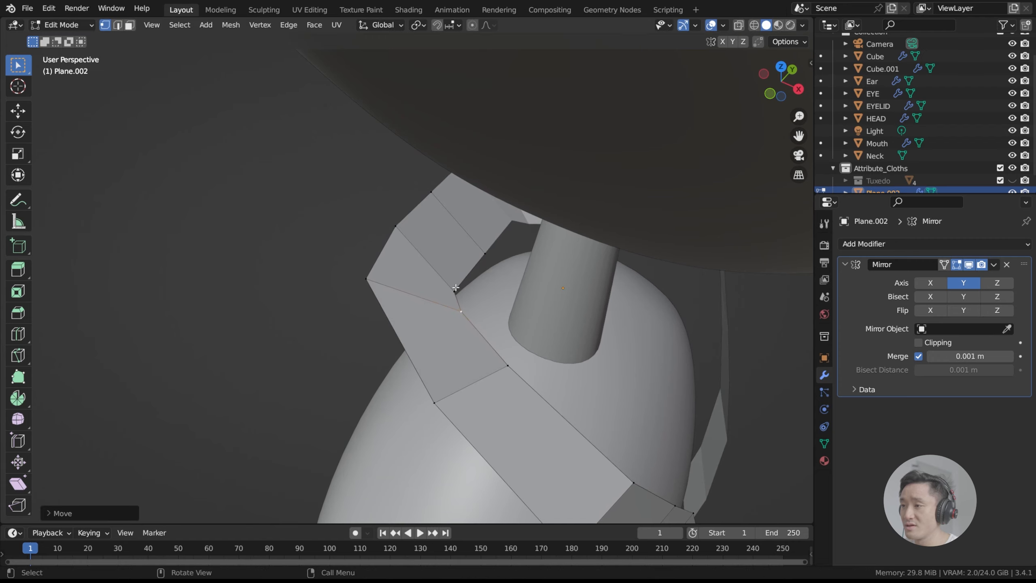
# Raise the collar's front outer vertex along Z and lift the outer vertex behind it slightly.
pyautogui.moveTo(474, 309); pyautogui.dragTo(441, 257, button='middle')
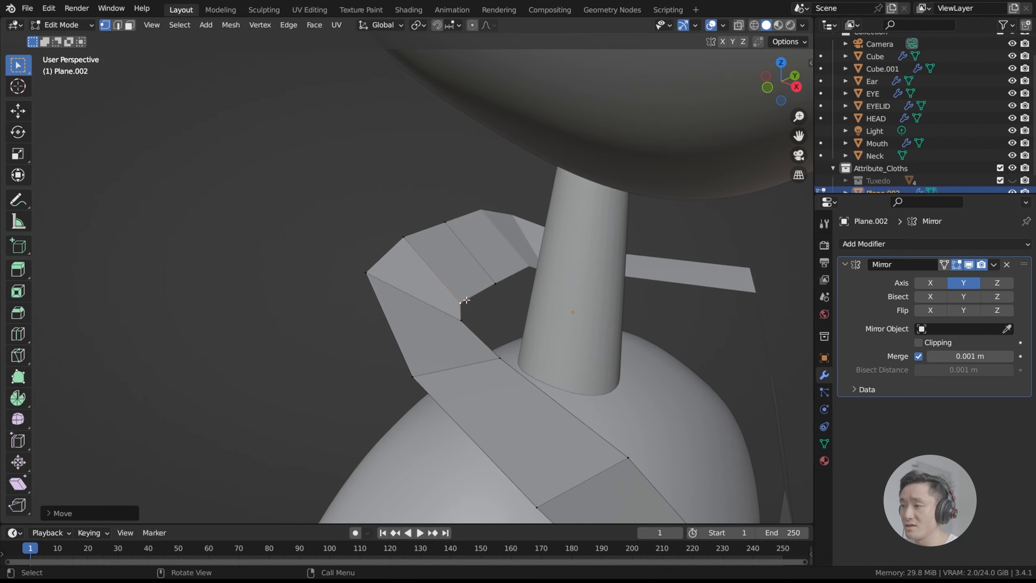
pyautogui.moveTo(462, 301); pyautogui.dragTo(399, 266, button='middle')
pyautogui.click(385, 276)
pyautogui.press('g')
pyautogui.press('z')
pyautogui.click(388, 270)
pyautogui.keyDown('shift'); pyautogui.click(435, 252); pyautogui.keyUp('shift')
pyautogui.press('g')
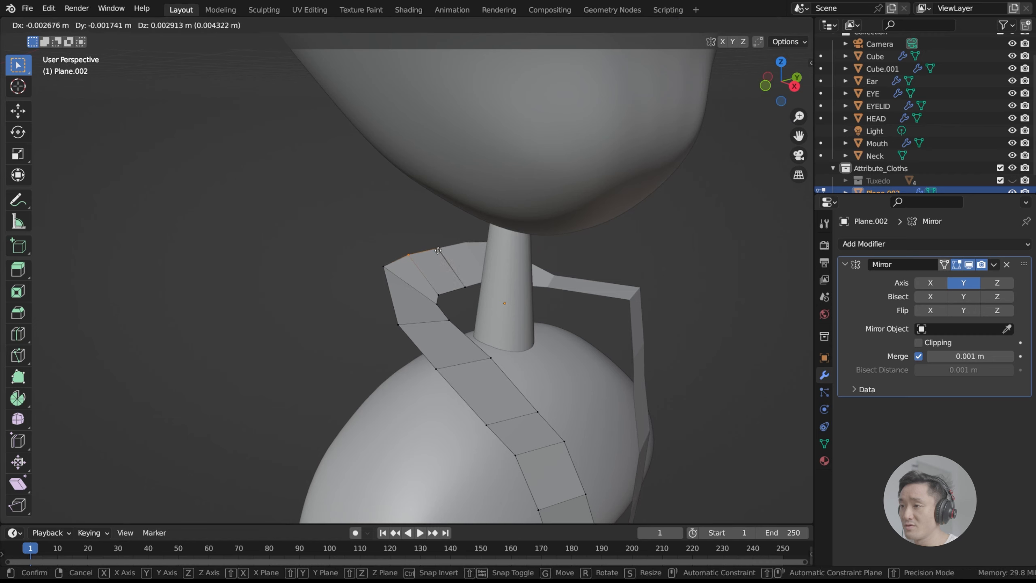
pyautogui.click(433, 242)
# Raise the collar's front outer vertex a further 0.01 m or so along Z.
pyautogui.moveTo(424, 249); pyautogui.dragTo(442, 236, button='middle')
pyautogui.click(392, 261)
pyautogui.press('g')
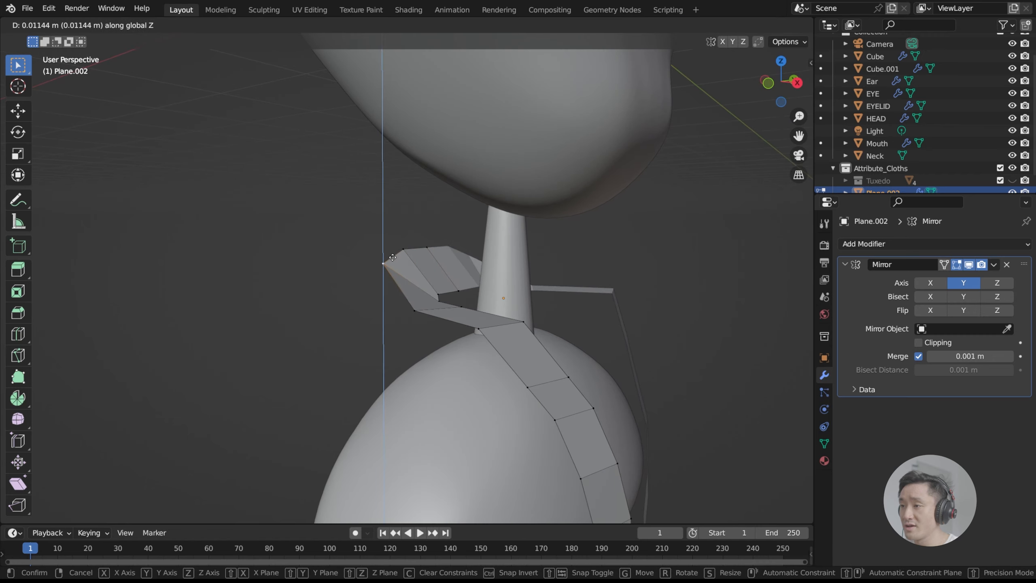
pyautogui.click(392, 260)
pyautogui.moveTo(392, 259); pyautogui.dragTo(391, 314, button='middle')
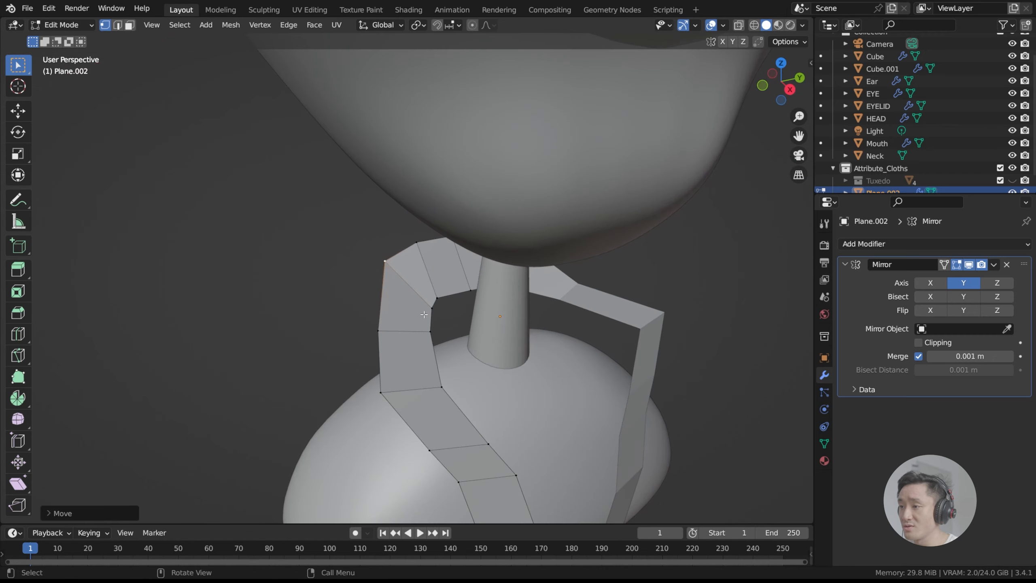
# Lower the inner vertex at the collar's front corner along Z and fine-tune its position freely.
pyautogui.rightClick(435, 315)
pyautogui.moveTo(462, 317); pyautogui.dragTo(429, 304, button='middle')
pyautogui.click(430, 306)
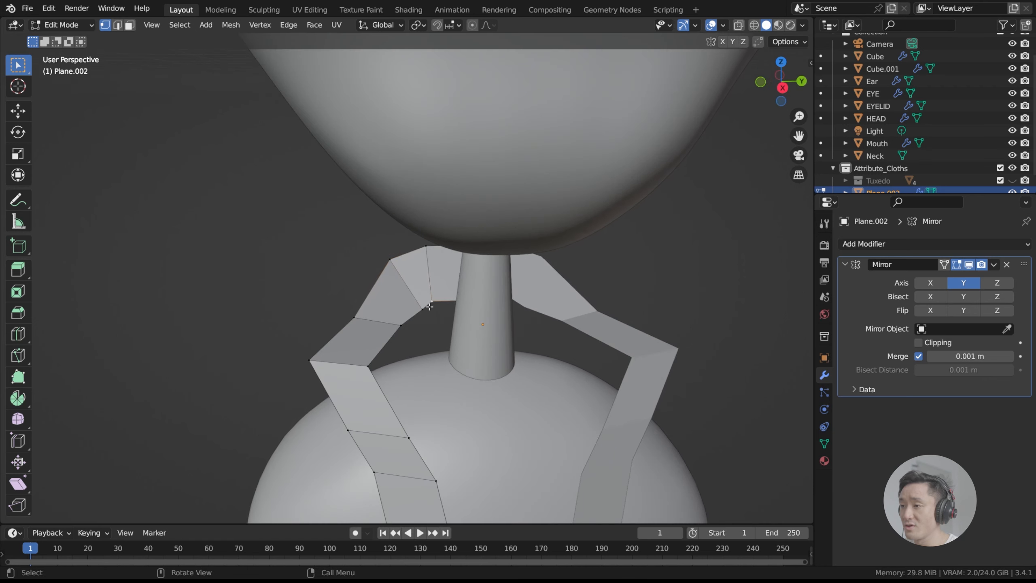
pyautogui.press('g')
pyautogui.rightClick(429, 306)
pyautogui.press('g')
pyautogui.press('z')
pyautogui.click(428, 307)
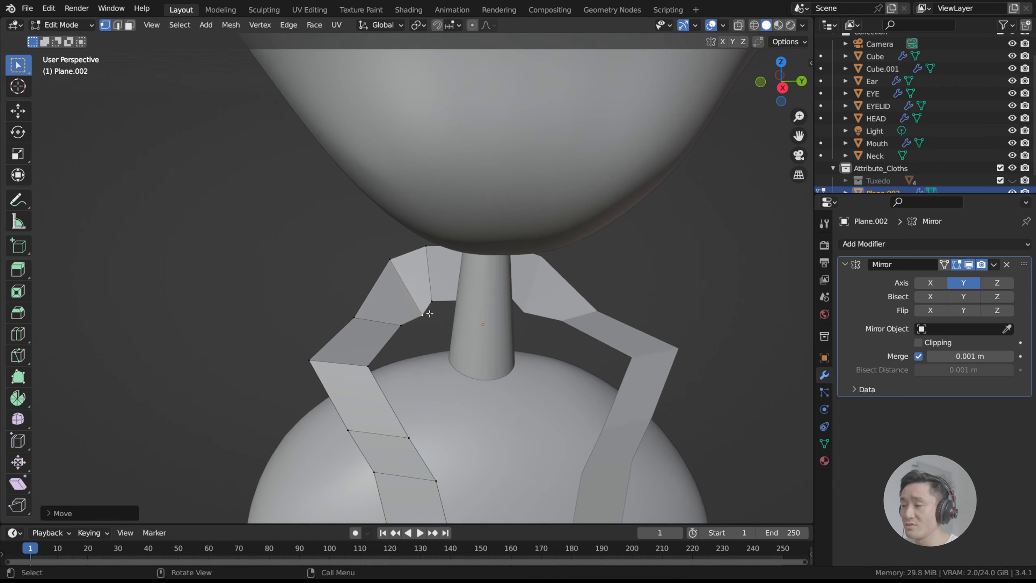
pyautogui.moveTo(428, 306); pyautogui.dragTo(373, 304, button='middle')
pyautogui.press('g')
pyautogui.click(441, 305)
# Move up the outer vertex behind the shoulder corner, and raise the outer shoulder corner vertex along Z.
pyautogui.click(390, 321)
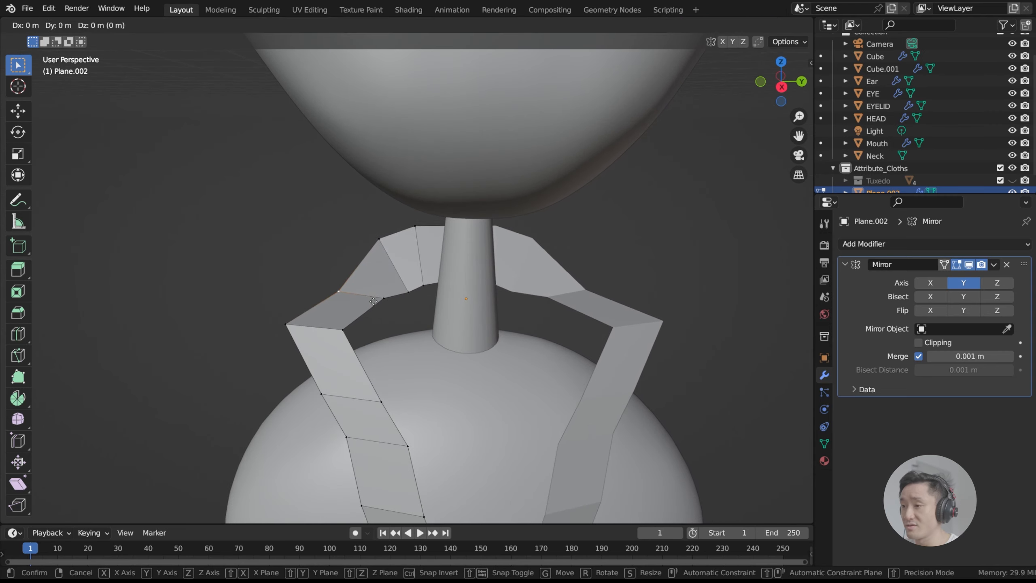
pyautogui.press('g')
pyautogui.click(370, 299)
pyautogui.click(292, 323)
pyautogui.press('g')
pyautogui.press('z')
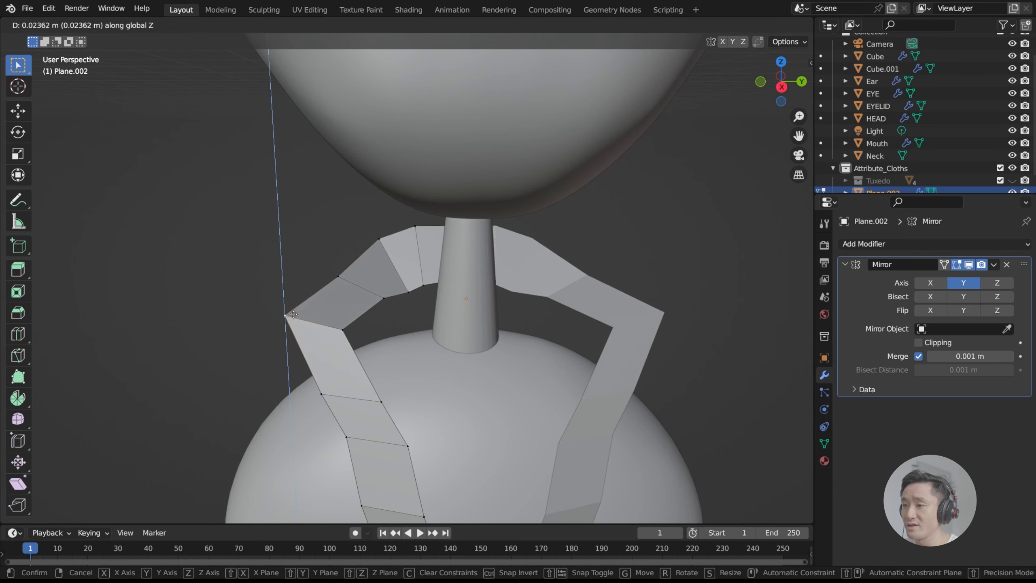
pyautogui.click(304, 304)
# Raise the outer vertex behind the shoulder corner along Z and lower the outer corner vertex along Z.
pyautogui.moveTo(330, 306); pyautogui.dragTo(321, 276, button='middle')
pyautogui.click(348, 263)
pyautogui.press('g')
pyautogui.press('z')
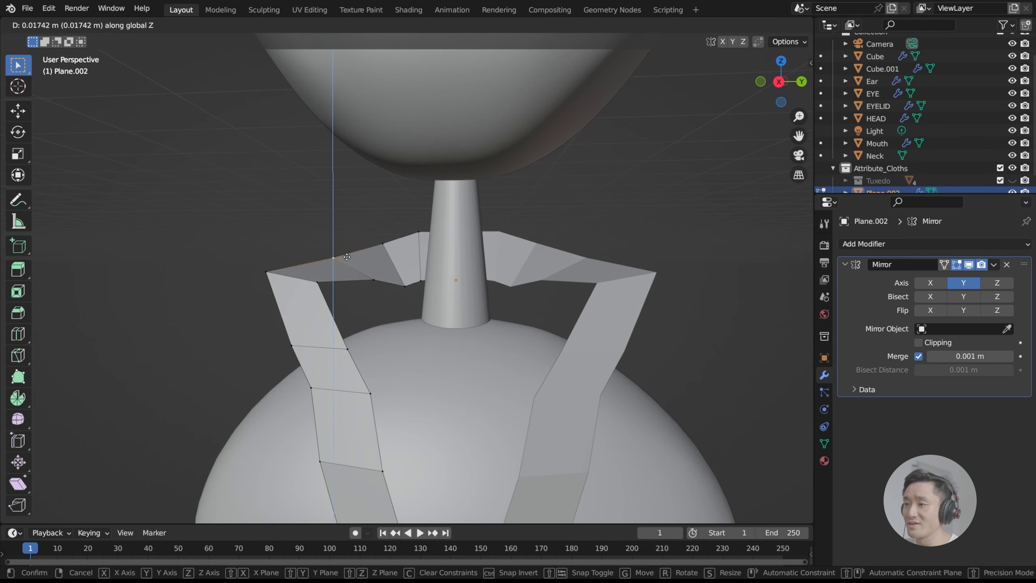
pyautogui.click(340, 269)
pyautogui.click(276, 277)
pyautogui.press('g')
pyautogui.press('z')
pyautogui.click(279, 292)
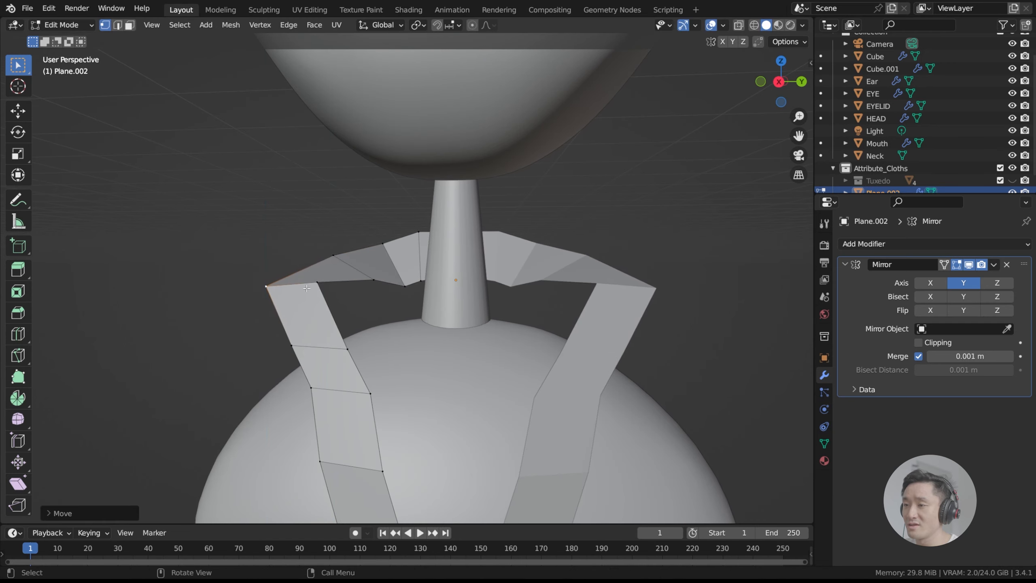
# Lower the inner shoulder corner vertex and the inner vertex behind it along Z to even out the band's width.
pyautogui.click(328, 285)
pyautogui.press('g')
pyautogui.press('z')
pyautogui.click(330, 312)
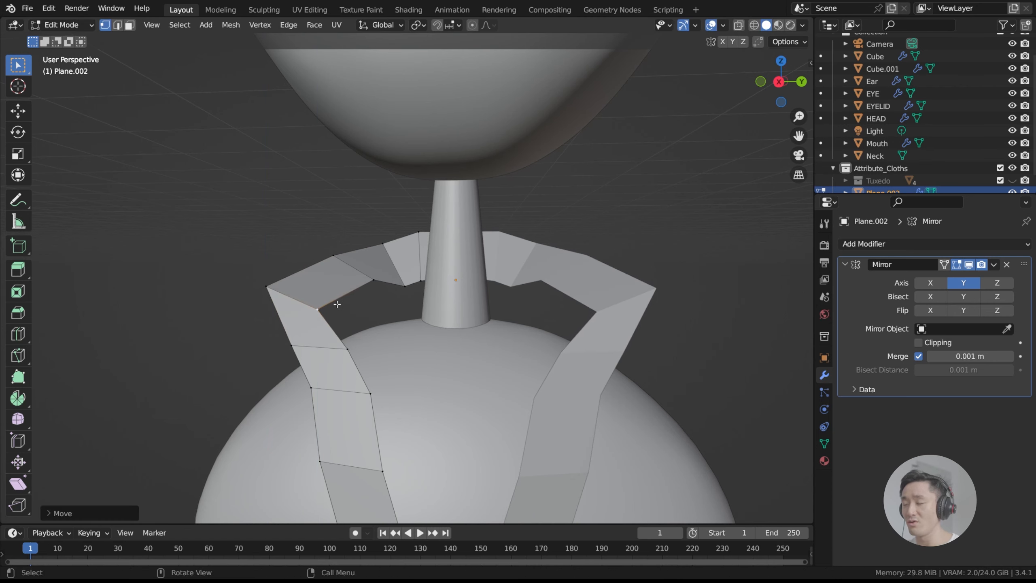
pyautogui.click(373, 285)
pyautogui.press('g')
pyautogui.press('z')
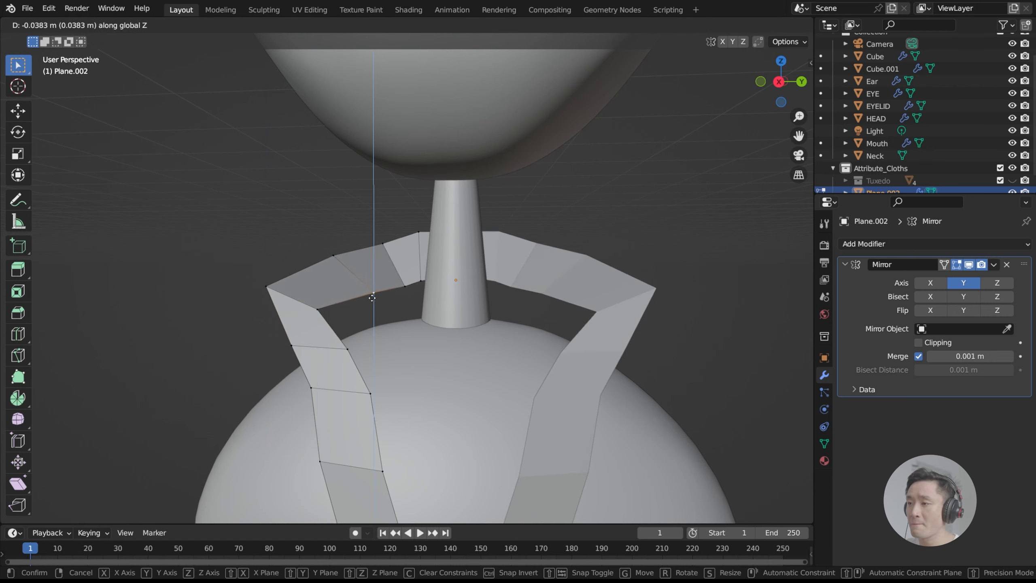
pyautogui.click(372, 306)
pyautogui.scroll(-4, 373, 308)
pyautogui.moveTo(375, 314)
pyautogui.mouseDown(button='middle')
pyautogui.moveTo(442, 329)
pyautogui.moveTo(375, 313)
pyautogui.mouseUp(button='middle')
pyautogui.scroll(-2, 376, 314)
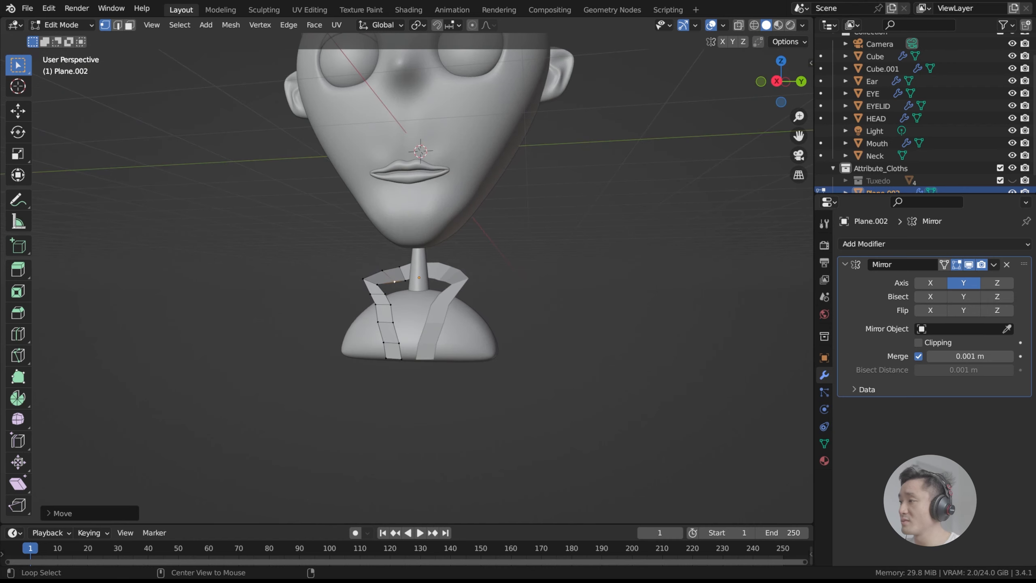
# Shift the band's inner shoulder corner vertex slightly toward the neck.
pyautogui.scroll(3, 398, 273)
pyautogui.moveTo(398, 273); pyautogui.dragTo(432, 279, button='middle')
pyautogui.keyDown('shift'); pyautogui.moveTo(432, 279); pyautogui.dragTo(417, 270, button='middle'); pyautogui.keyUp('shift')
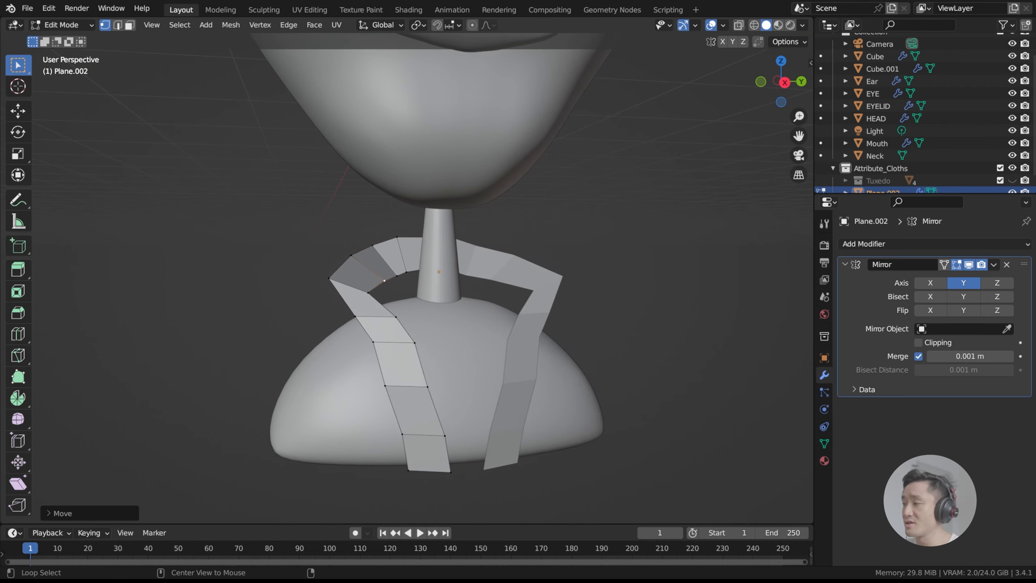
pyautogui.scroll(4, 330, 296)
pyautogui.moveTo(324, 297)
pyautogui.mouseDown(button='middle')
pyautogui.moveTo(351, 305)
pyautogui.moveTo(318, 295)
pyautogui.mouseUp(button='middle')
pyautogui.press('g')
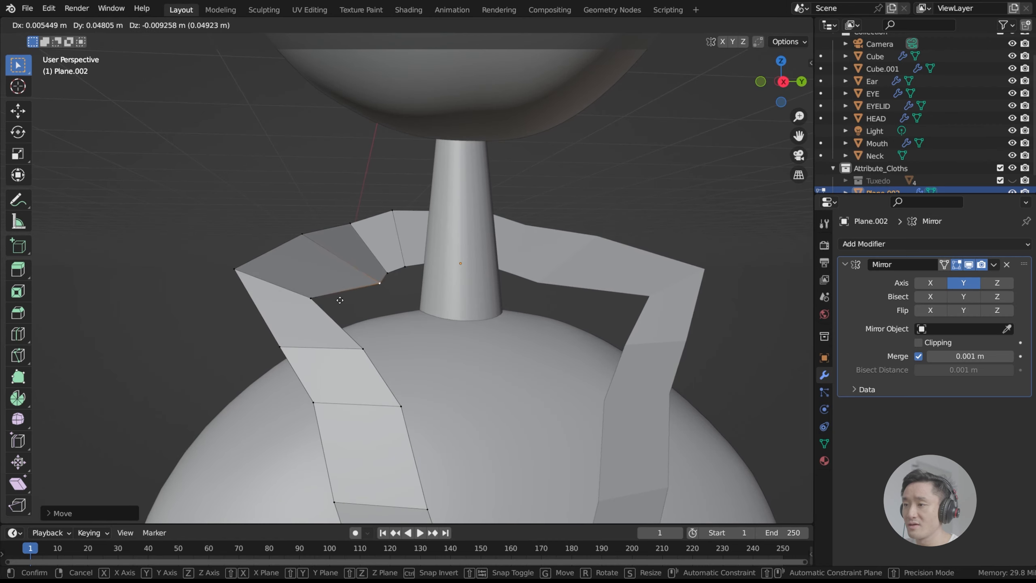
pyautogui.rightClick(338, 300)
pyautogui.click(314, 301)
pyautogui.press('g')
pyautogui.click(326, 304)
# Nudge the outer shoulder corner vertex slightly inward and down.
pyautogui.scroll(-6, 373, 301)
pyautogui.moveTo(373, 301); pyautogui.dragTo(425, 288, button='middle')
pyautogui.scroll(3, 350, 293)
pyautogui.click(328, 287)
pyautogui.press('g')
pyautogui.click(332, 290)
pyautogui.scroll(5, 428, 287)
pyautogui.scroll(-4, 432, 285)
pyautogui.scroll(2, 415, 302)
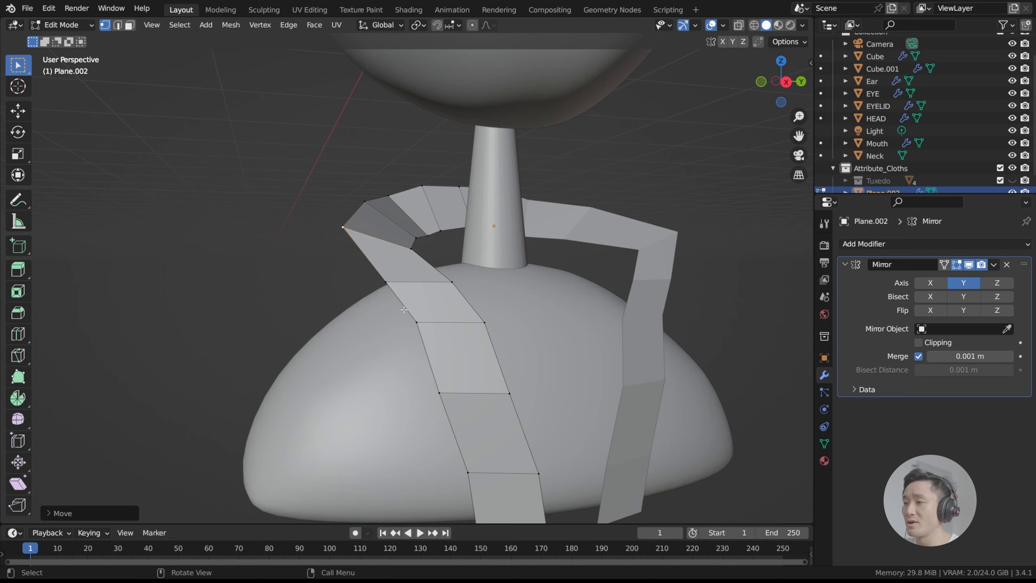
# Move the outer vertex of the second chest edge below the shoulder corner outward along Y to form a lapel point.
pyautogui.moveTo(396, 308); pyautogui.dragTo(514, 285, button='middle')
pyautogui.scroll(-2, 387, 301)
pyautogui.press('KP_1')
pyautogui.scroll(2, 551, 264)
pyautogui.moveTo(559, 260); pyautogui.dragTo(447, 279, button='middle')
pyautogui.scroll(-1, 432, 277)
pyautogui.click(390, 329)
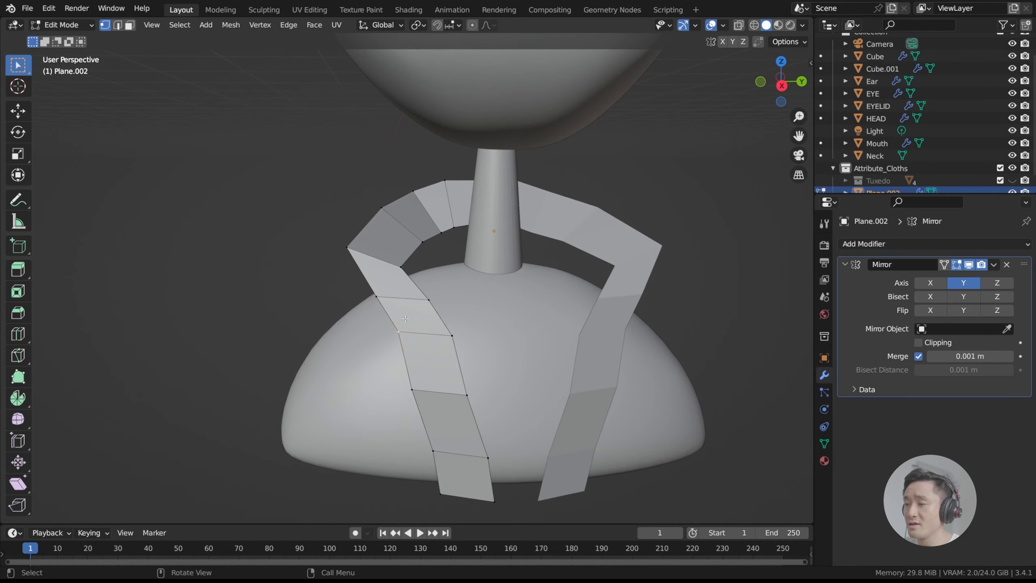
pyautogui.moveTo(405, 319); pyautogui.dragTo(449, 331, button='middle')
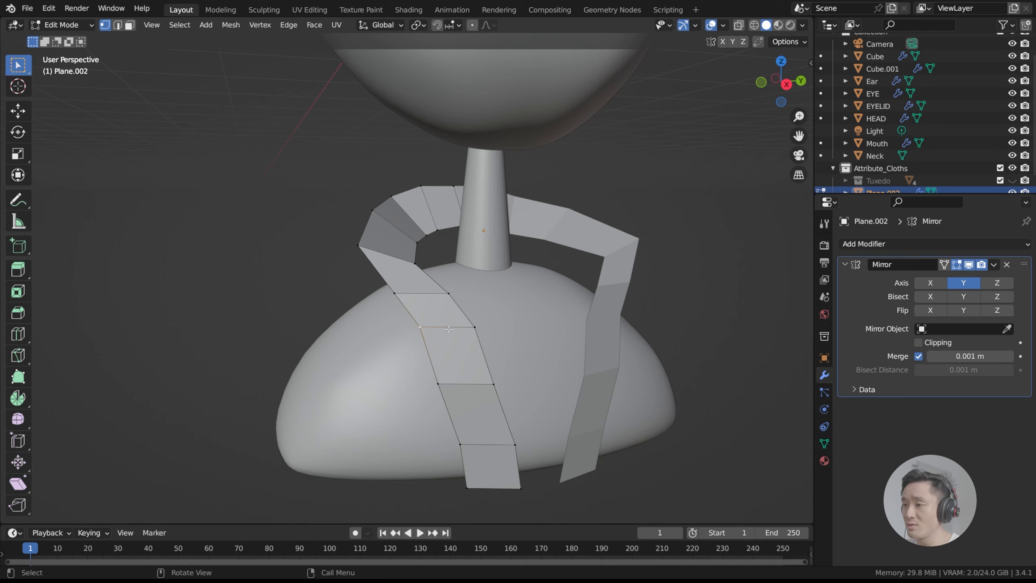
pyautogui.press('g')
pyautogui.press('y')
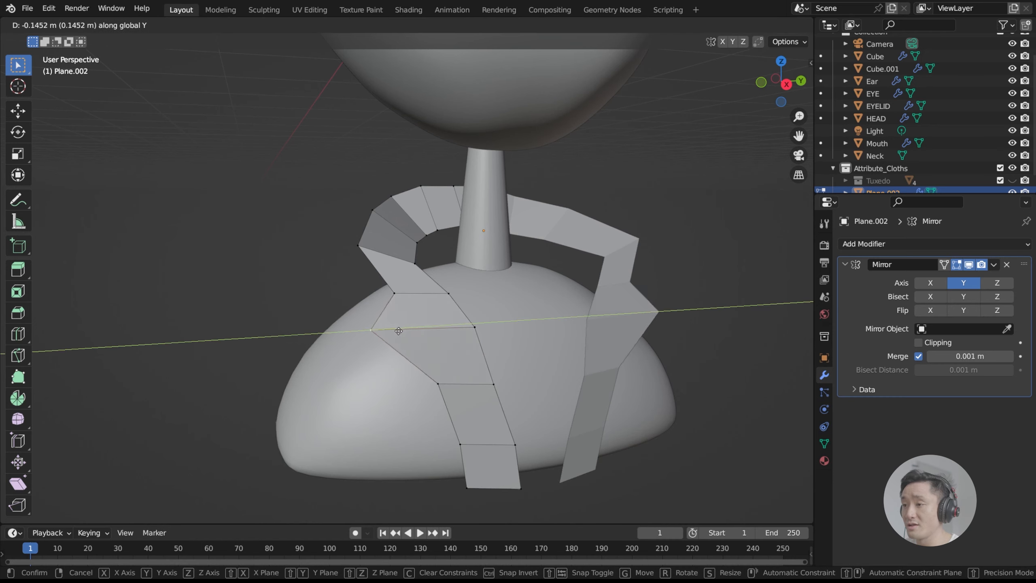
pyautogui.click(382, 332)
# Move the outer vertex above the lapel point slightly inward along Y to form a notch.
pyautogui.keyDown('shift'); pyautogui.moveTo(383, 329); pyautogui.dragTo(366, 330, button='middle'); pyautogui.keyUp('shift')
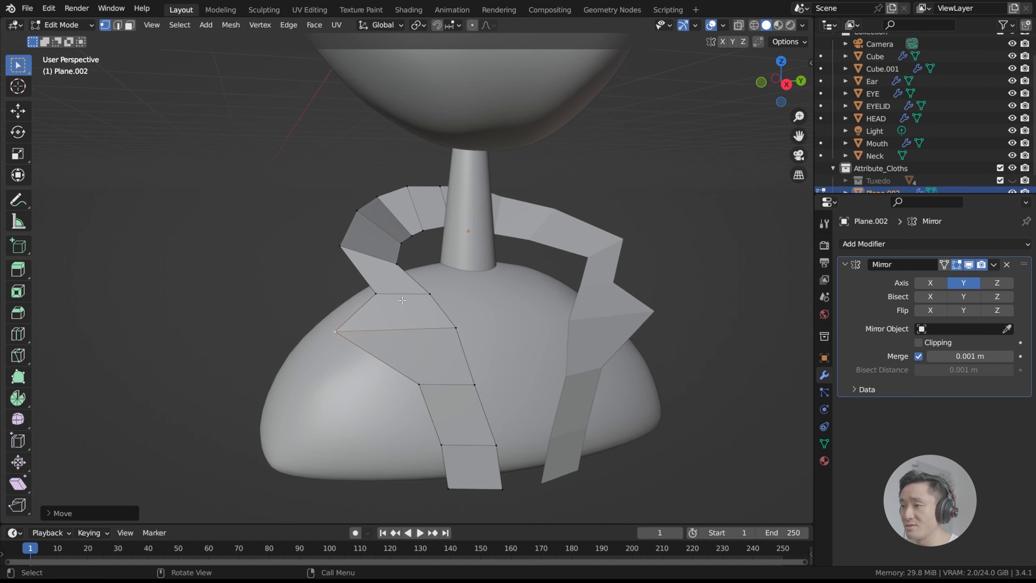
pyautogui.click(392, 294)
pyautogui.press('g')
pyautogui.press('z')
pyautogui.press('y')
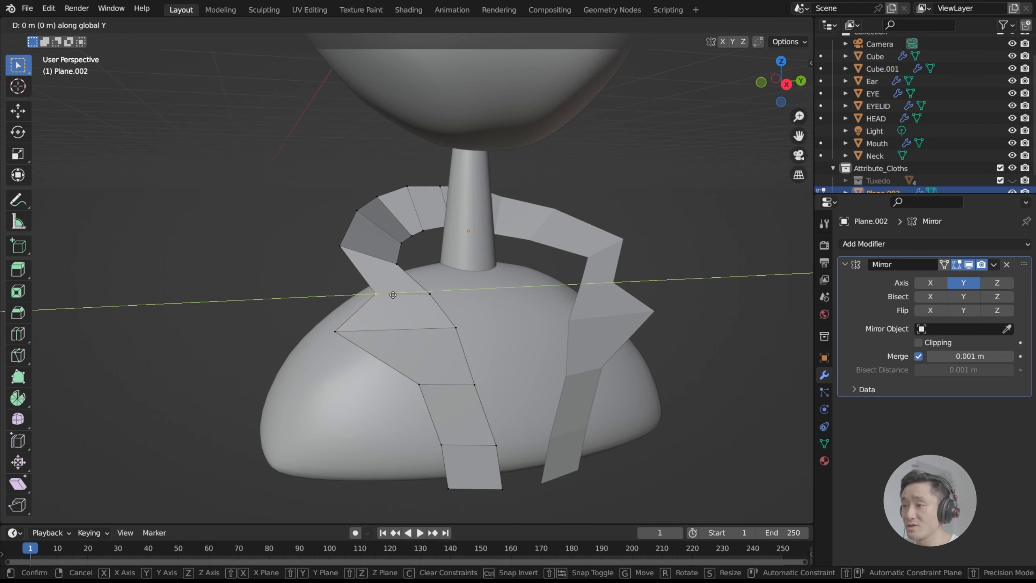
pyautogui.click(403, 296)
# Move the lapel point vertex slightly inward and down.
pyautogui.keyDown('shift'); pyautogui.moveTo(409, 351); pyautogui.dragTo(393, 340, button='middle'); pyautogui.keyUp('shift')
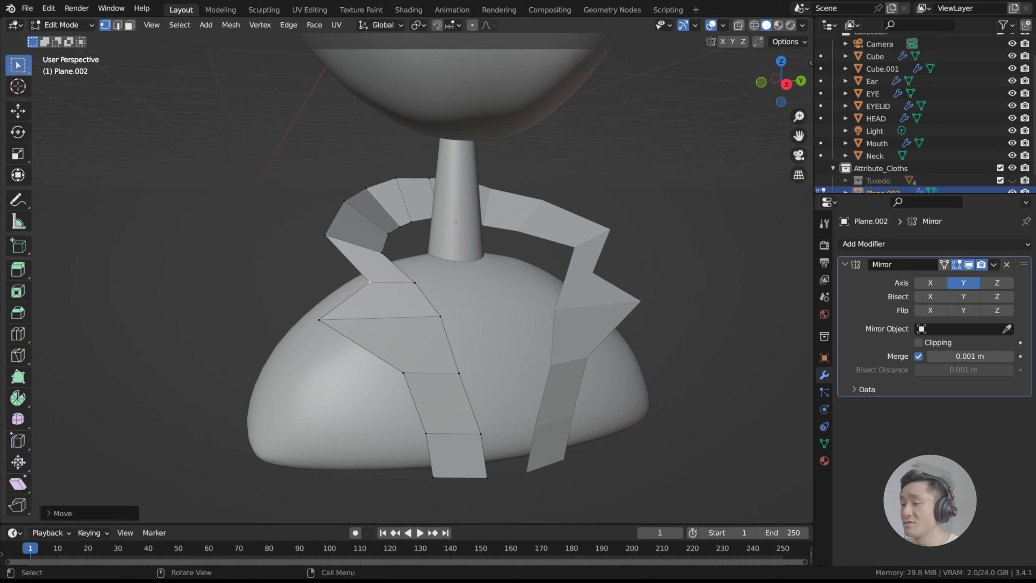
pyautogui.press('g')
pyautogui.click(339, 328)
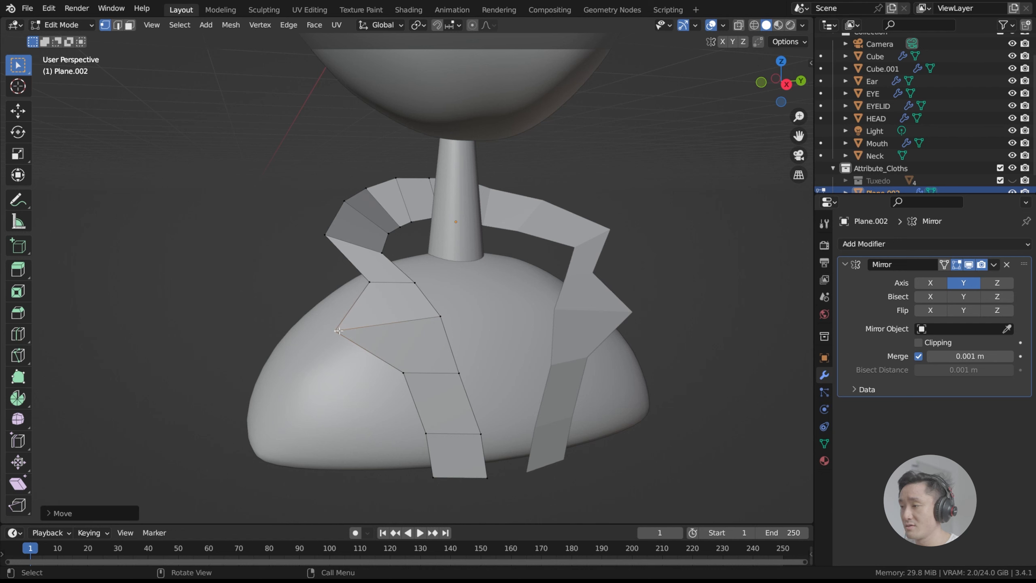
# In the right view, narrow the strip's bottom end by moving its outer vertex inward, and lower both end vertices slightly.
pyautogui.press('KP_3')
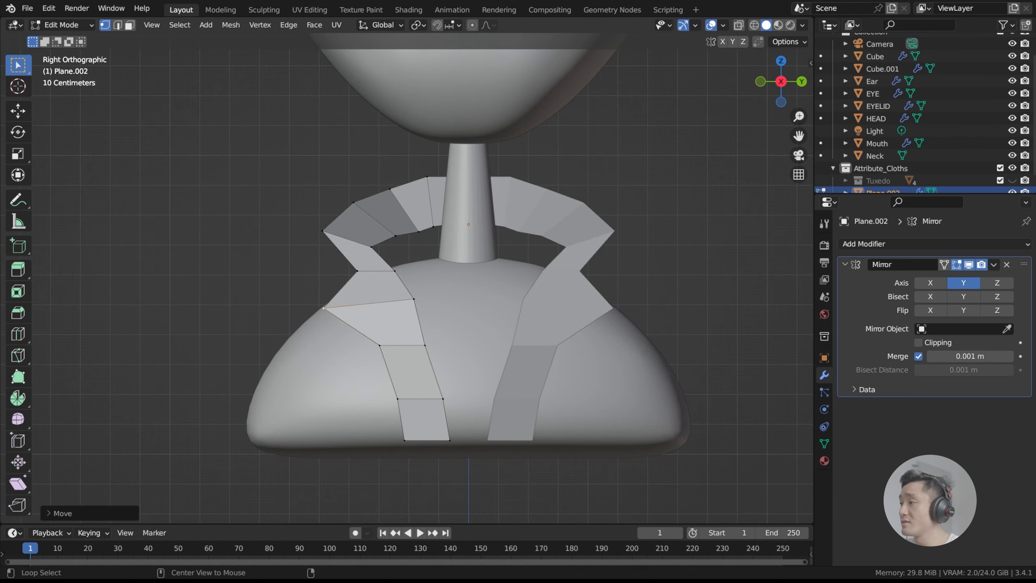
pyautogui.click(401, 441)
pyautogui.press('g')
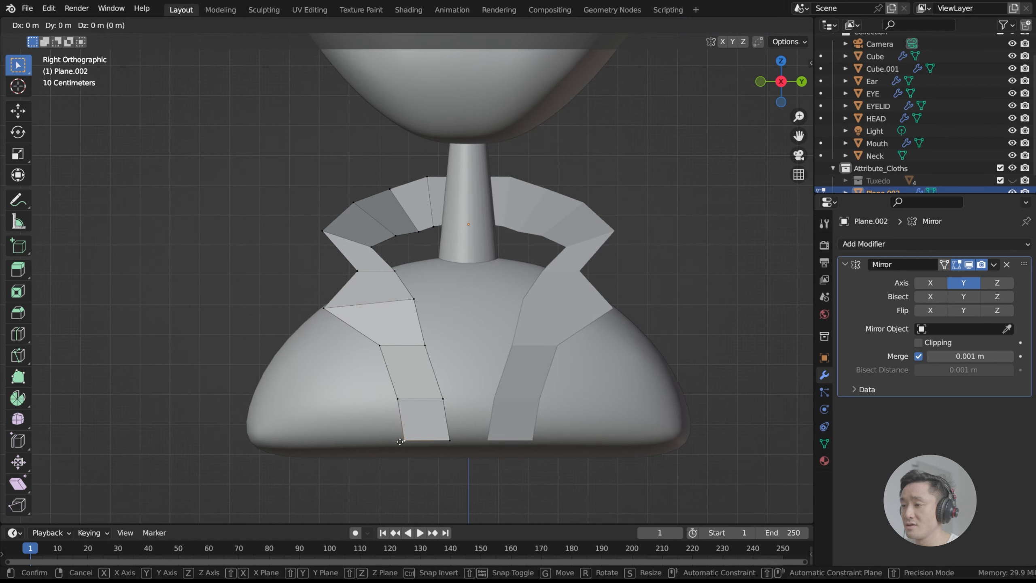
pyautogui.click(431, 440)
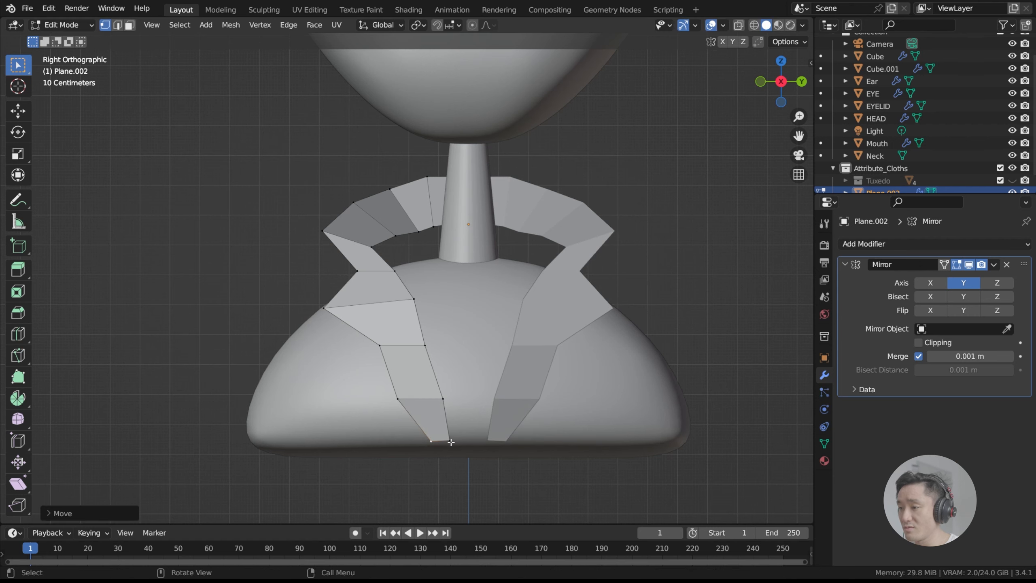
pyautogui.click(450, 440)
pyautogui.press('g')
pyautogui.click(439, 442)
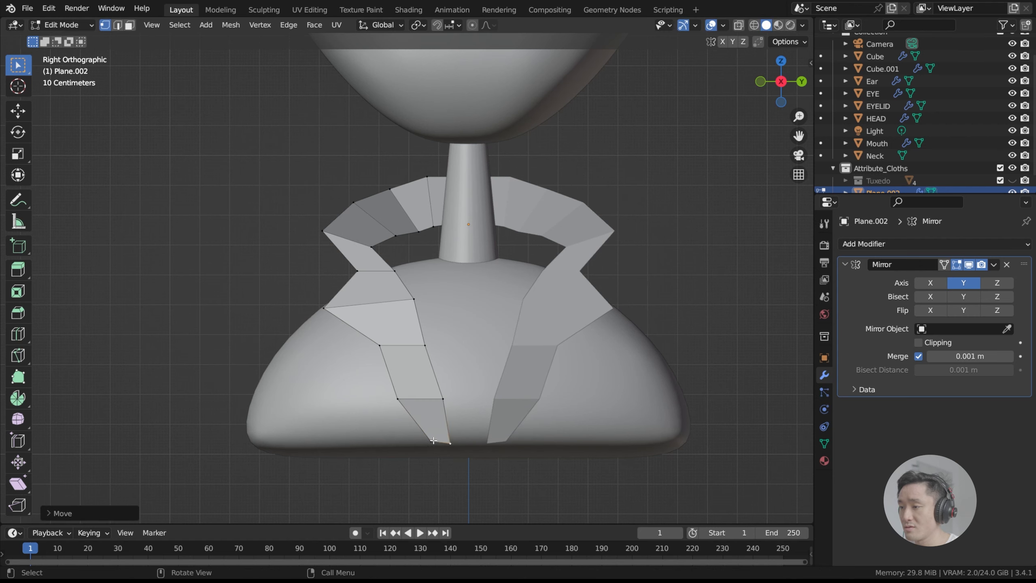
pyautogui.click(431, 441)
pyautogui.press('g')
pyautogui.click(434, 443)
# Move the outer vertices of the two crosswise edges above the bottom end inward so the lapel tapers in a straight line.
pyautogui.click(397, 401)
pyautogui.press('g')
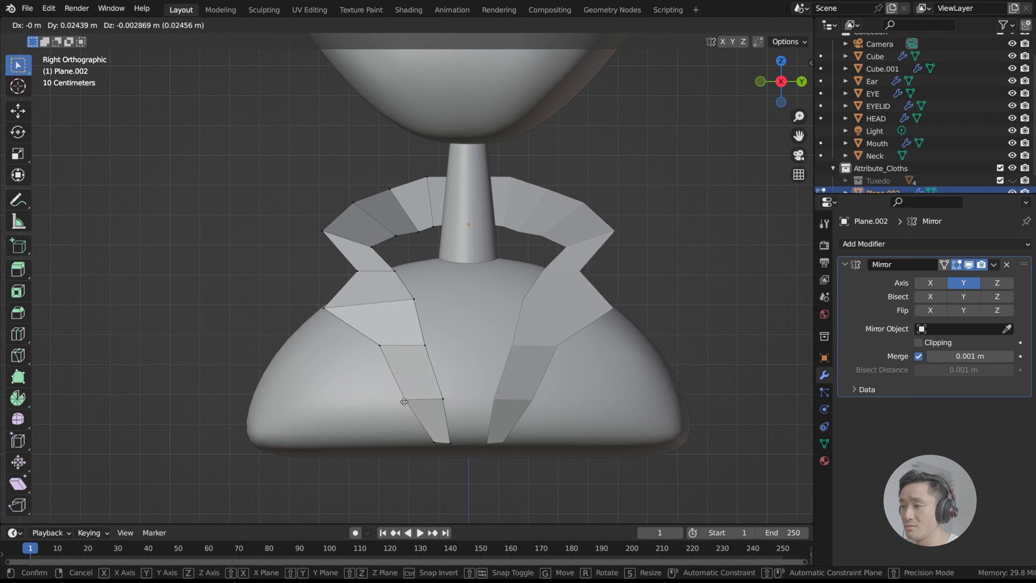
pyautogui.click(415, 403)
pyautogui.click(379, 345)
pyautogui.press('g')
pyautogui.click(411, 372)
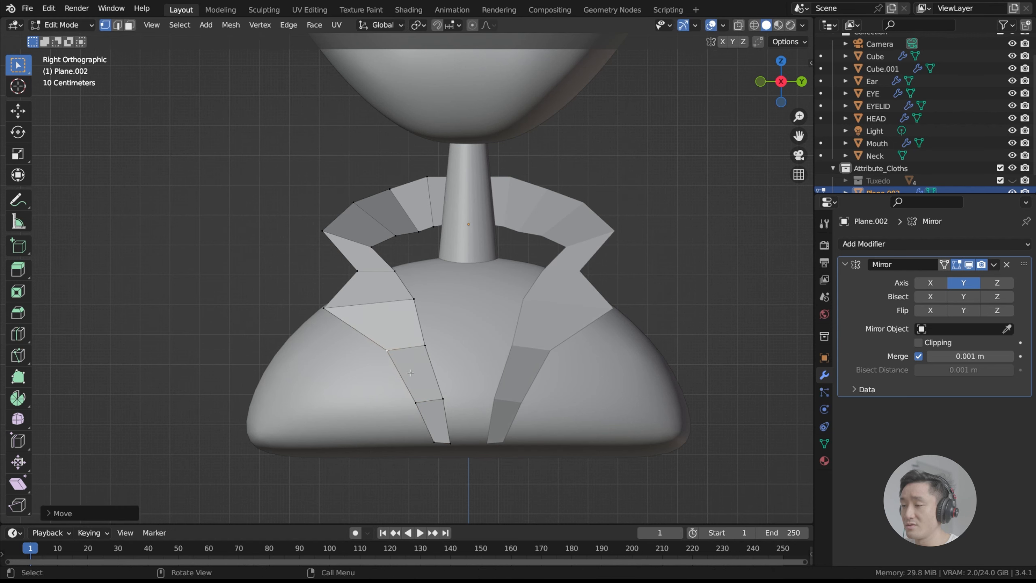
pyautogui.press('g')
pyautogui.click(414, 373)
pyautogui.press('g')
pyautogui.click(415, 373)
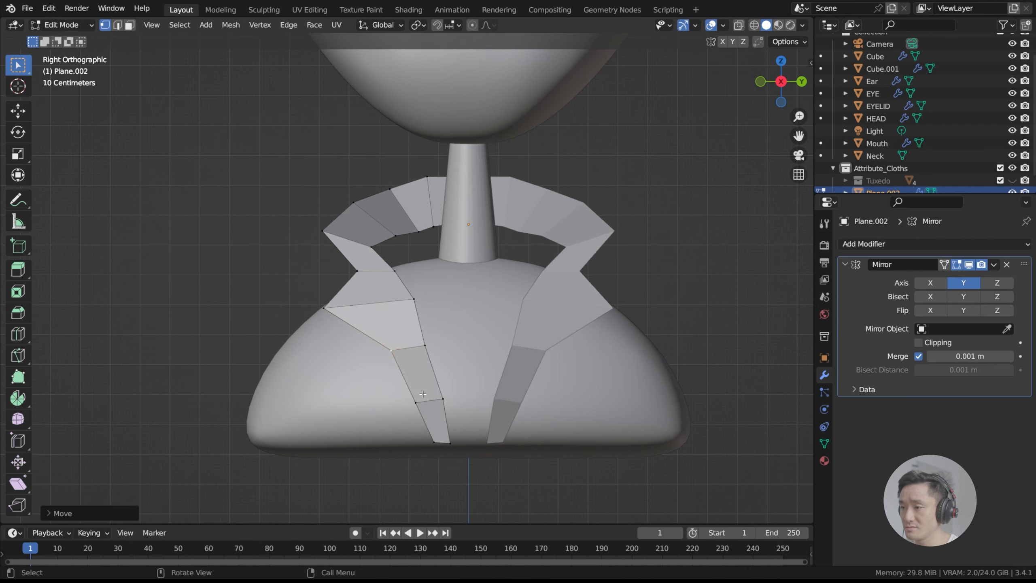
# Move the outer vertex of the lowest crosswise edge inward and bring the bottom end's two vertices together into a narrow tip.
pyautogui.click(421, 400)
pyautogui.press('g')
pyautogui.click(430, 402)
pyautogui.click(433, 441)
pyautogui.press('g')
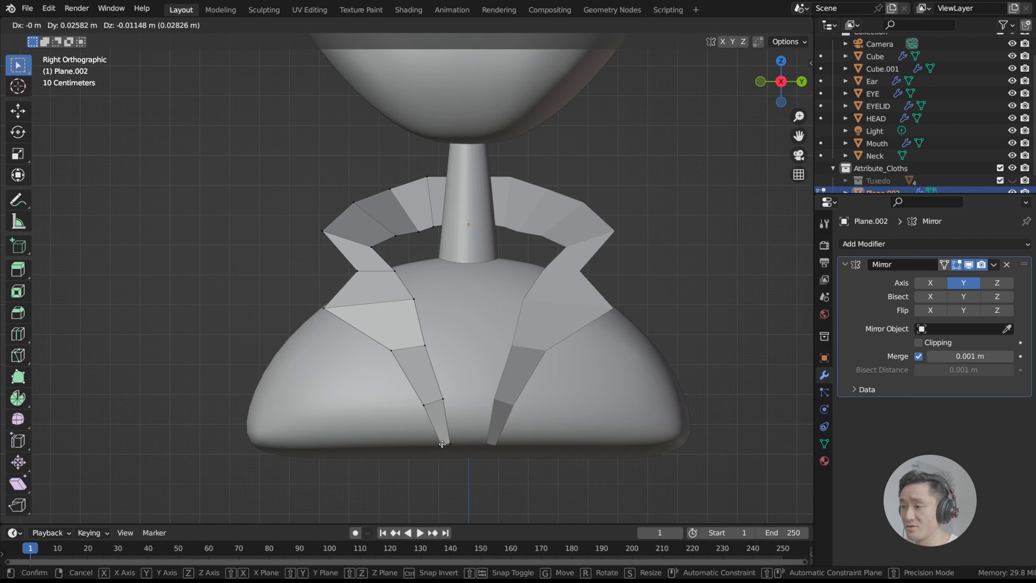
pyautogui.click(444, 445)
pyautogui.press('g')
pyautogui.click(453, 447)
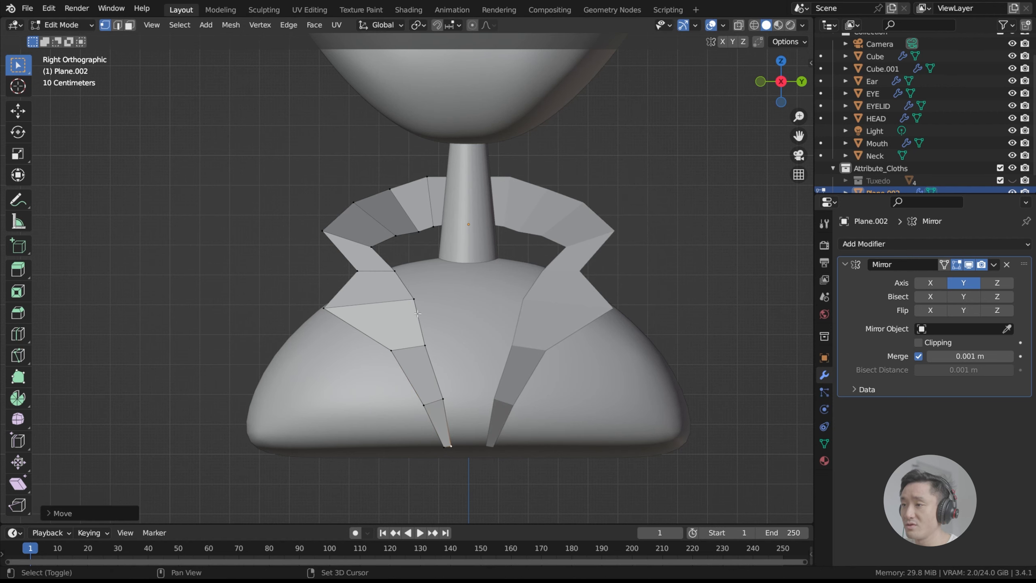
# Move the outer notch vertex between collar and lapel further inward along Y to deepen the notch.
pyautogui.keyDown('shift'); pyautogui.moveTo(417, 313); pyautogui.dragTo(453, 352, button='middle'); pyautogui.keyUp('shift')
pyautogui.scroll(3, 363, 329)
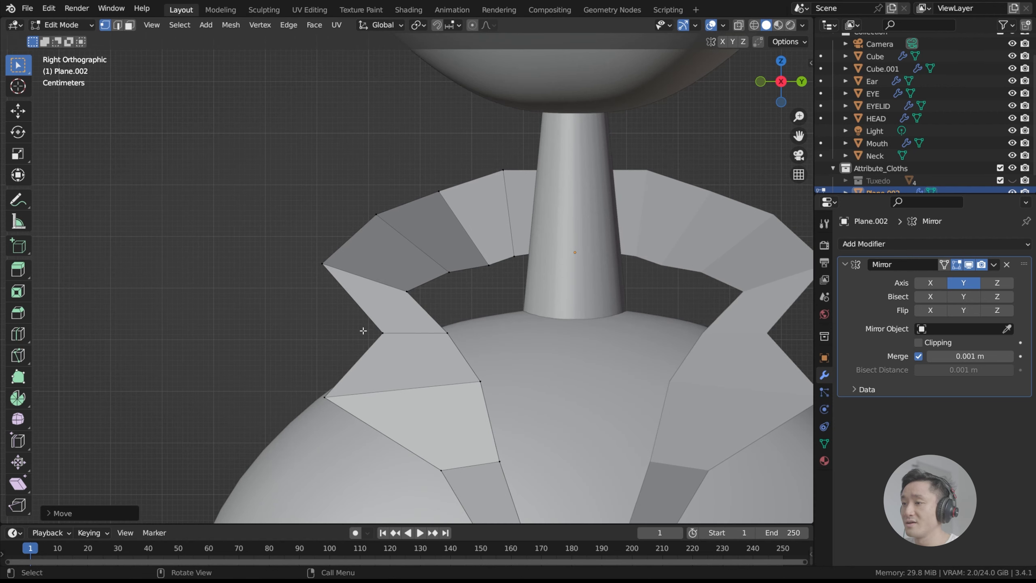
pyautogui.click(381, 331)
pyautogui.press('g')
pyautogui.click(415, 335)
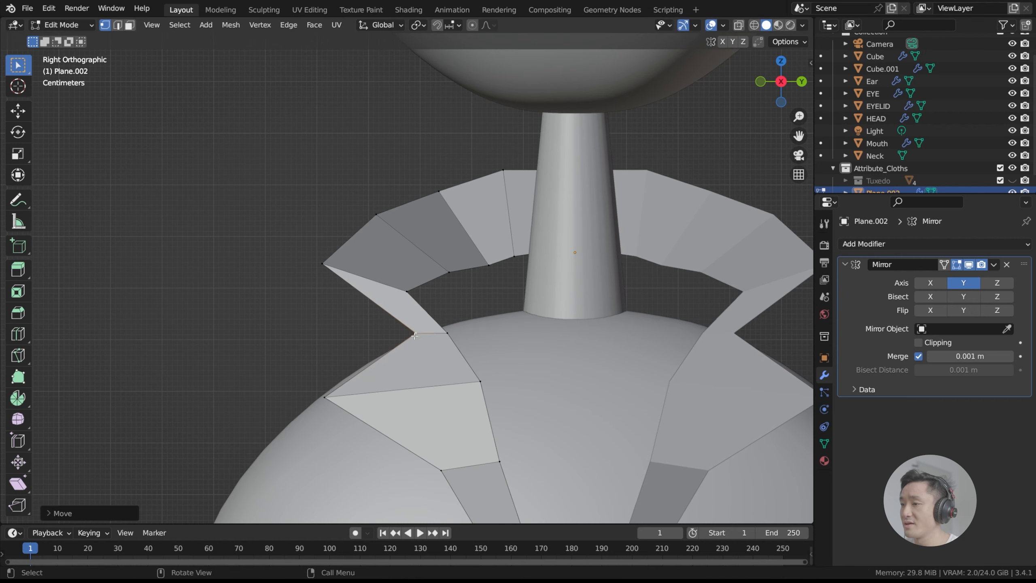
# Move the lapel point vertex slightly up and inward.
pyautogui.click(334, 391)
pyautogui.press('g')
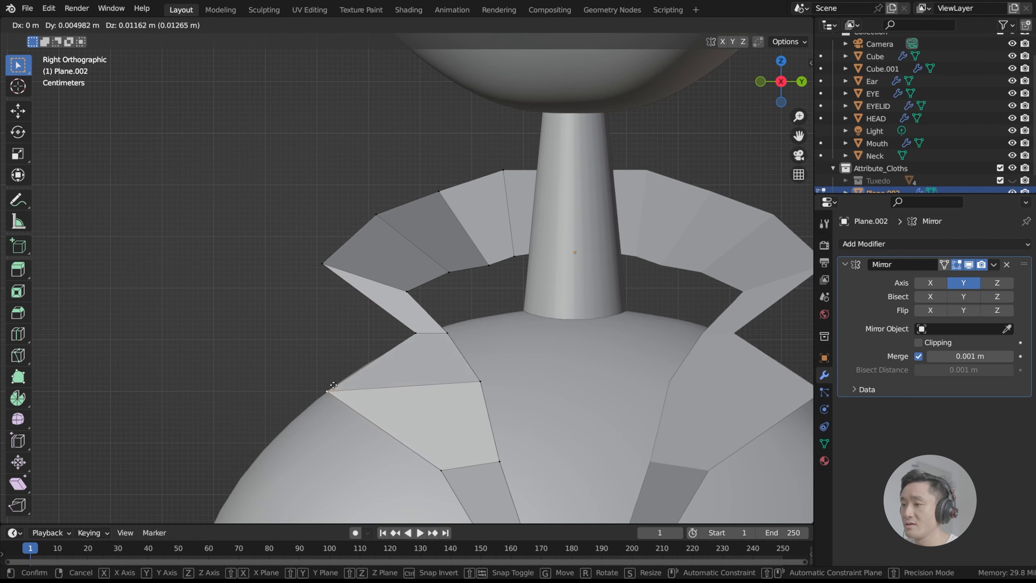
pyautogui.click(331, 382)
pyautogui.scroll(-3, 449, 292)
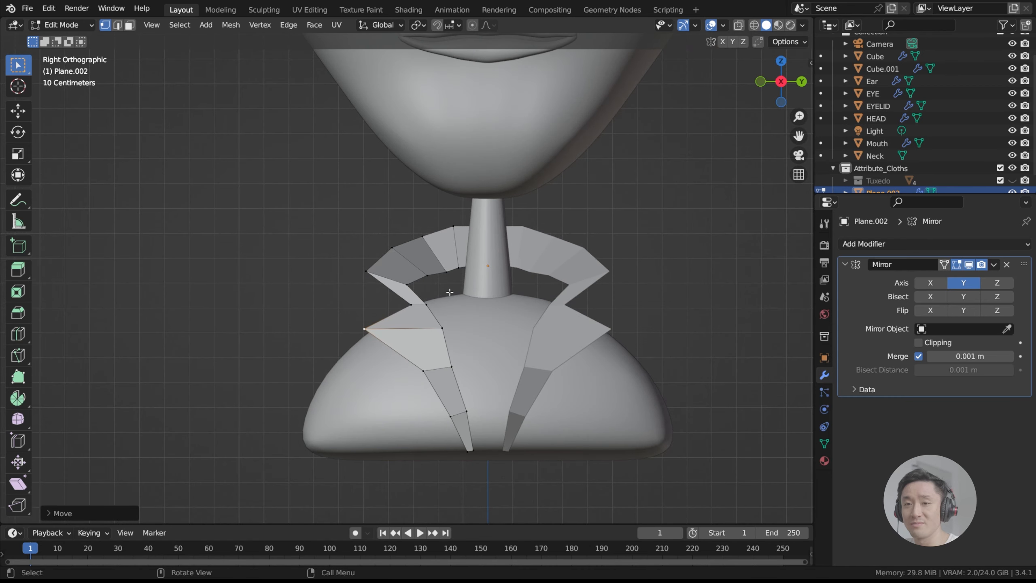
pyautogui.scroll(2, 454, 281)
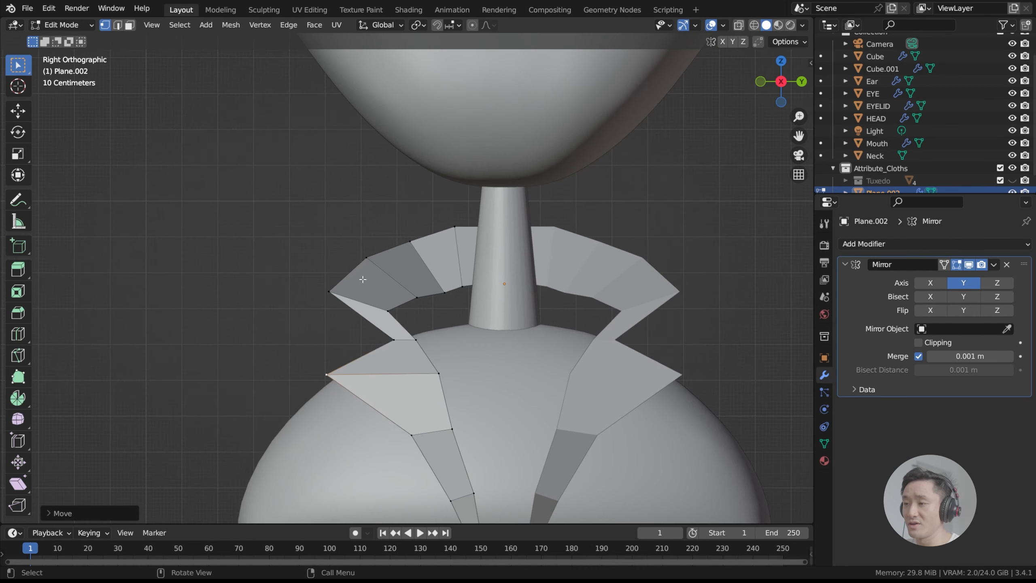
pyautogui.press('g')
pyautogui.click(439, 375)
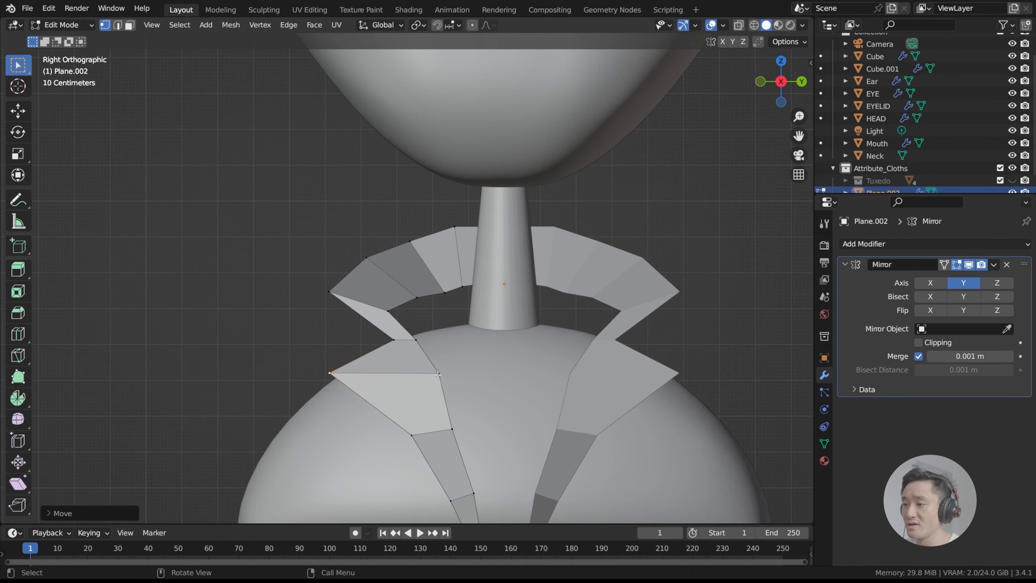
# Shift the inner vertex of the lowest crosswise lapel edge slightly outward, away from the chest centre.
pyautogui.moveTo(438, 375); pyautogui.dragTo(488, 430, button='middle')
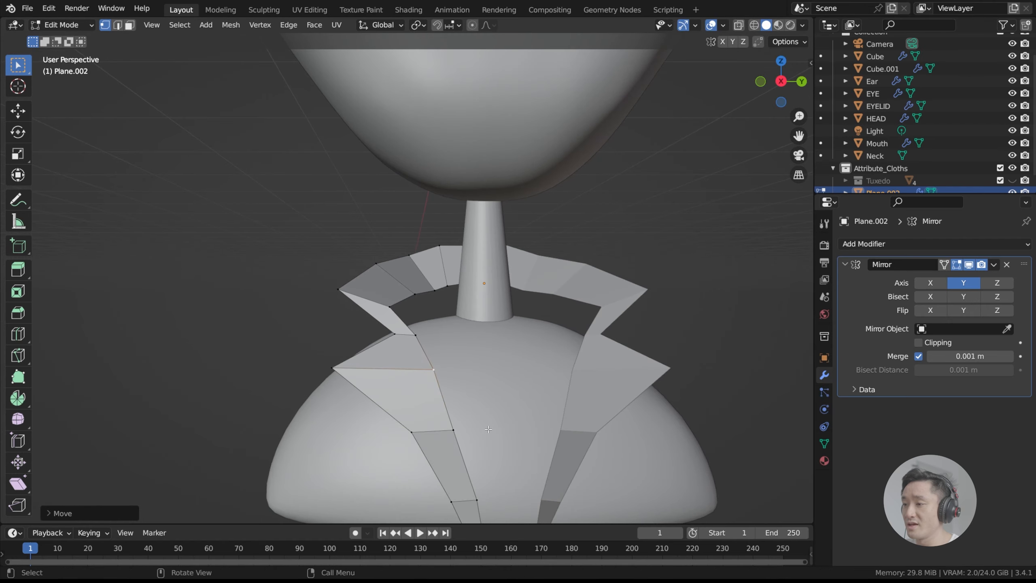
pyautogui.click(484, 495)
pyautogui.press('g')
pyautogui.click(481, 496)
# Reposition the inner collar vertex just above the notch, shifting it along X and adjusting it freely.
pyautogui.scroll(-3, 475, 428)
pyautogui.moveTo(469, 324); pyautogui.dragTo(358, 303, button='middle')
pyautogui.press('g')
pyautogui.click(412, 307)
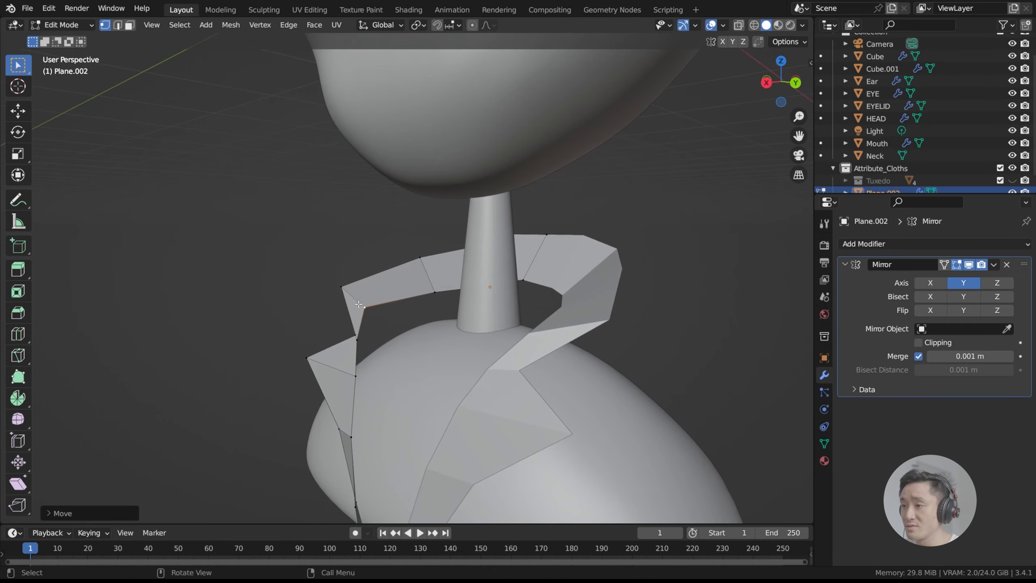
pyautogui.press('g')
pyautogui.press('x')
pyautogui.click(389, 320)
pyautogui.press('g')
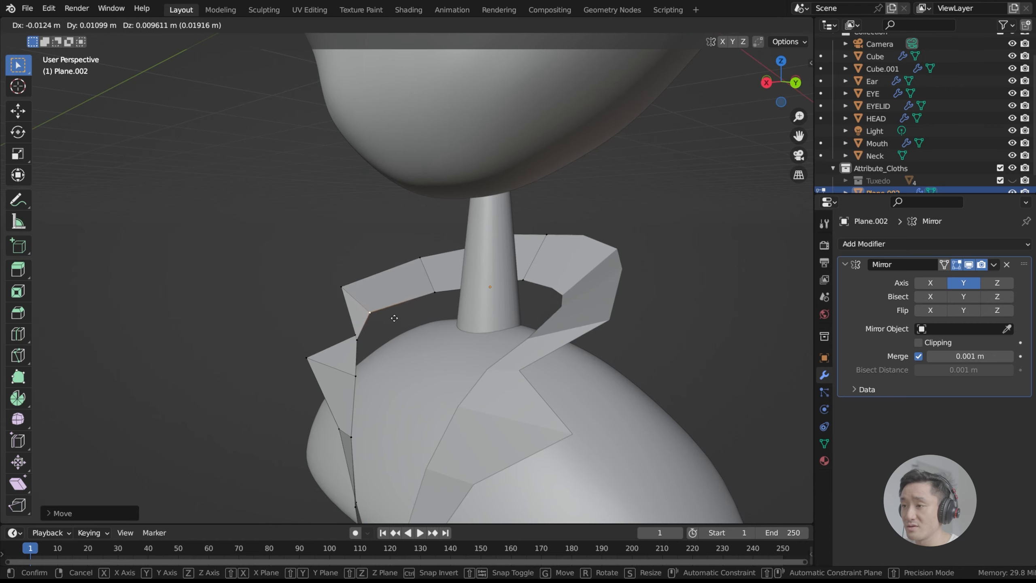
pyautogui.click(394, 317)
# Lower the inner collar vertex above the notch along Z until it sits just above the notch edge.
pyautogui.press('g')
pyautogui.press('z')
pyautogui.click(393, 317)
pyautogui.moveTo(393, 317); pyautogui.dragTo(476, 301, button='middle')
pyautogui.press('g')
pyautogui.press('z')
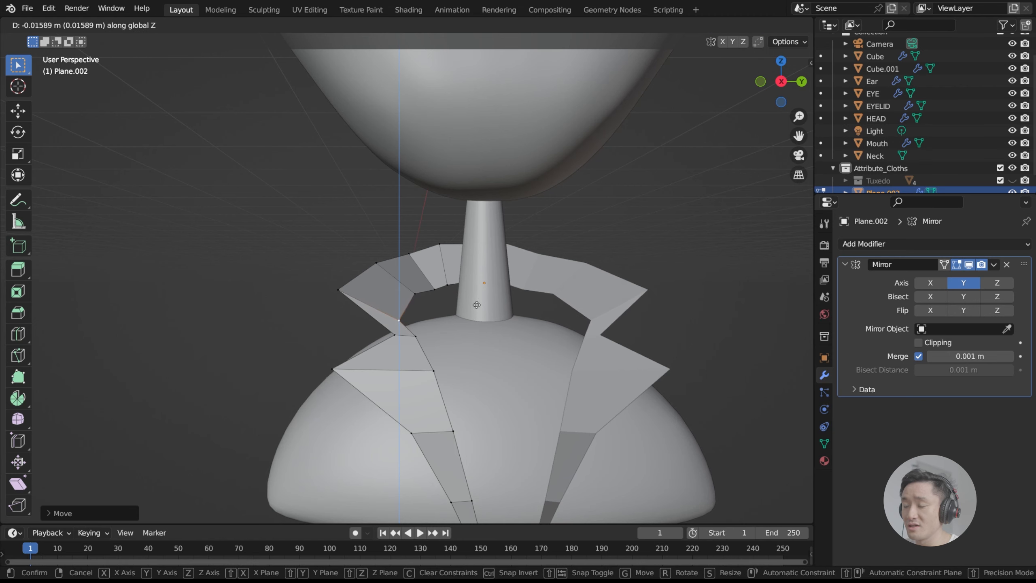
pyautogui.click(476, 308)
# Move the selected upper vertices at the back of the collar backward along X by about 0.05 m.
pyautogui.moveTo(476, 308); pyautogui.dragTo(374, 219, button='middle')
pyautogui.scroll(2, 367, 254)
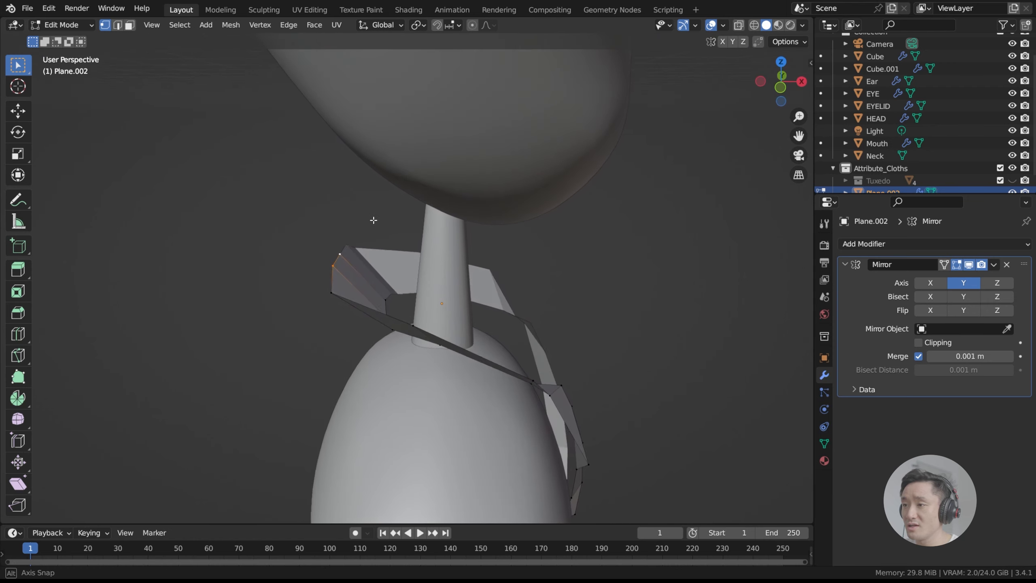
pyautogui.press('g')
pyautogui.press('x')
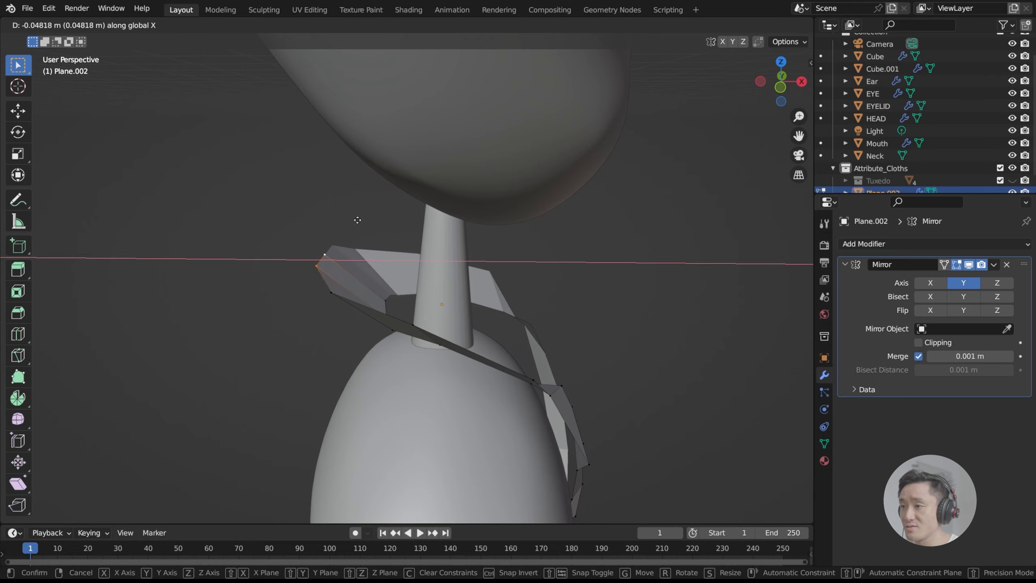
pyautogui.click(353, 221)
# Examine the collar and lapel shape from several angles and distances.
pyautogui.moveTo(353, 222); pyautogui.dragTo(307, 227, button='middle')
pyautogui.scroll(-2, 308, 226)
pyautogui.moveTo(375, 301); pyautogui.dragTo(338, 322, button='middle')
pyautogui.scroll(-3, 338, 322)
pyautogui.moveTo(424, 329); pyautogui.dragTo(469, 341, button='middle')
pyautogui.scroll(-1, 431, 332)
pyautogui.scroll(4, 431, 332)
pyautogui.scroll(-2, 468, 340)
pyautogui.scroll(3, 478, 380)
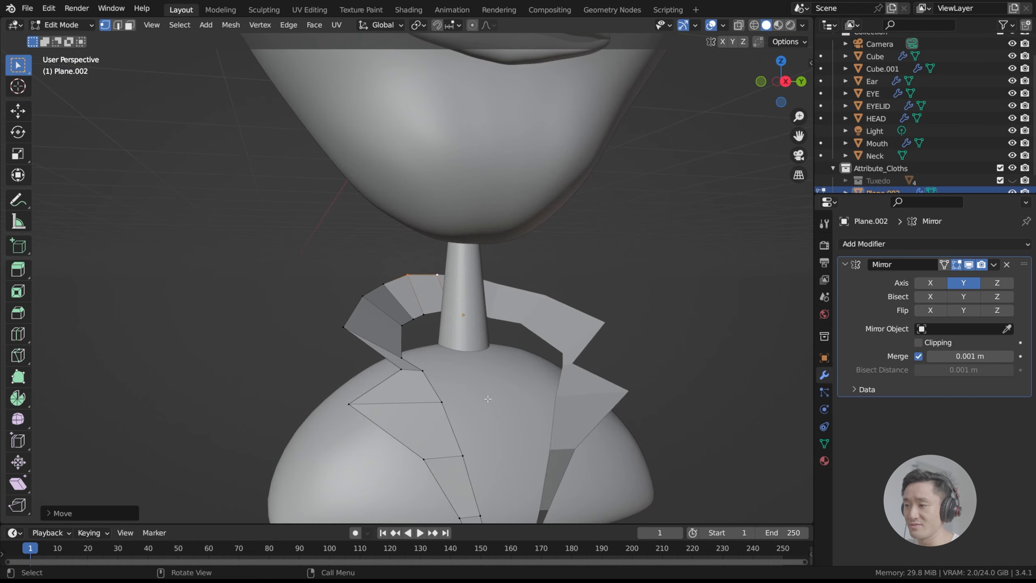
pyautogui.scroll(-3, 478, 384)
pyautogui.moveTo(478, 393); pyautogui.dragTo(458, 386, button='middle')
pyautogui.scroll(5, 455, 391)
pyautogui.scroll(-6, 451, 396)
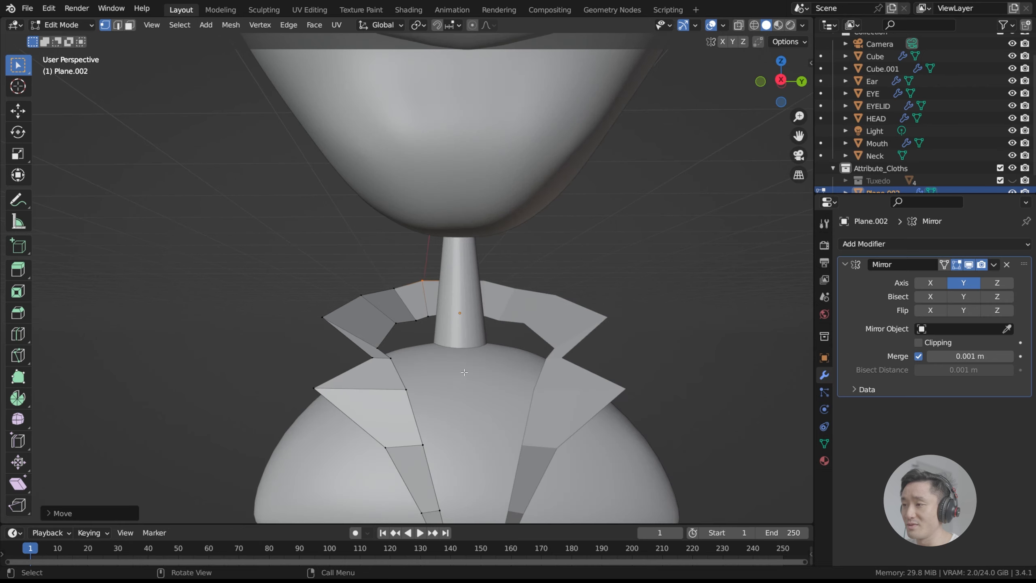
# Save the file and collapse the Mirror modifier's settings.
pyautogui.hotkey('ctrl', 's')
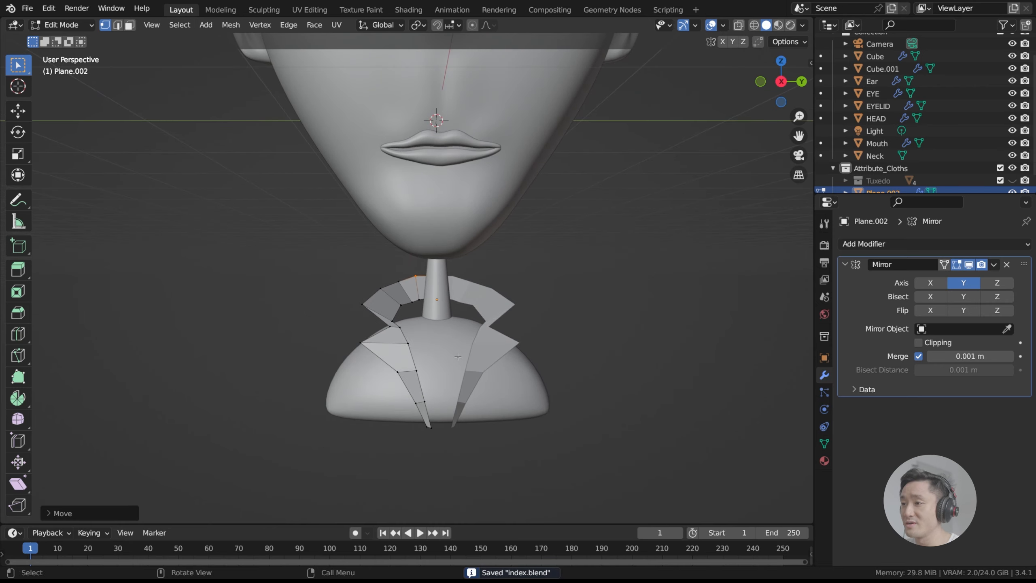
pyautogui.click(861, 266)
pyautogui.scroll(2, 530, 302)
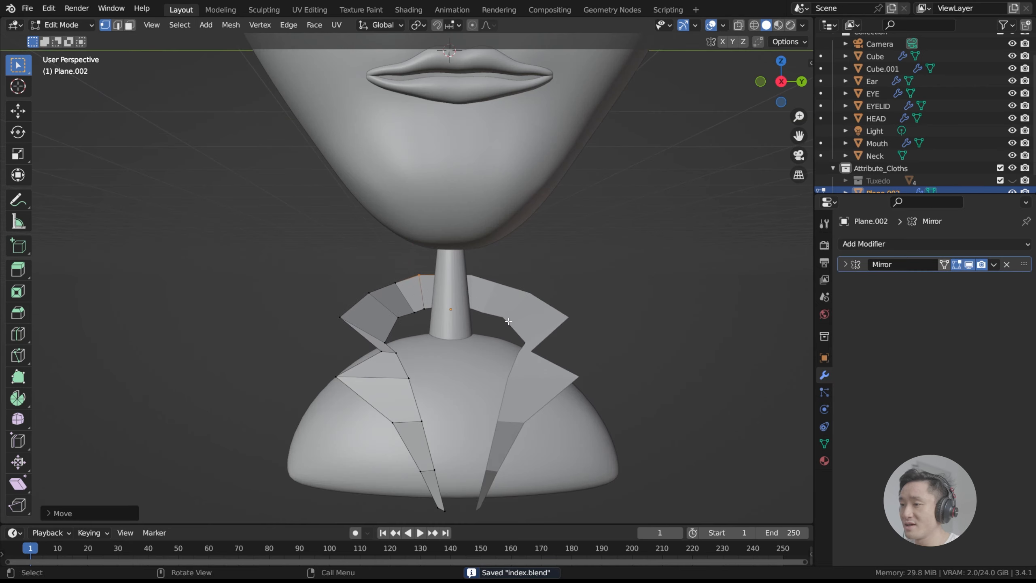
pyautogui.hotkey('ctrl', 's')
# Switch the clothing piece to Object Mode and apply Shade Smooth.
pyautogui.click(919, 245)
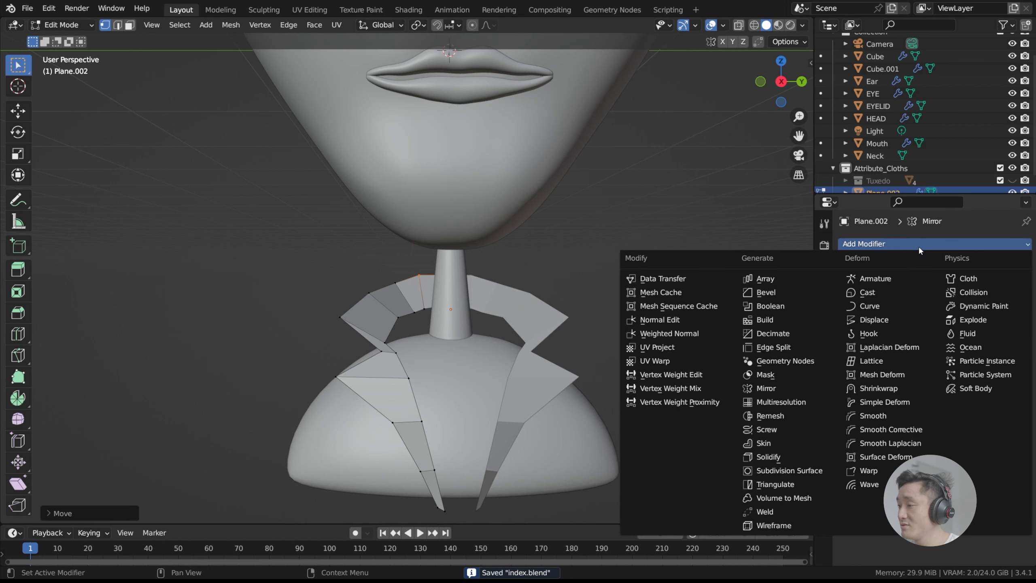
pyautogui.press('Tab')
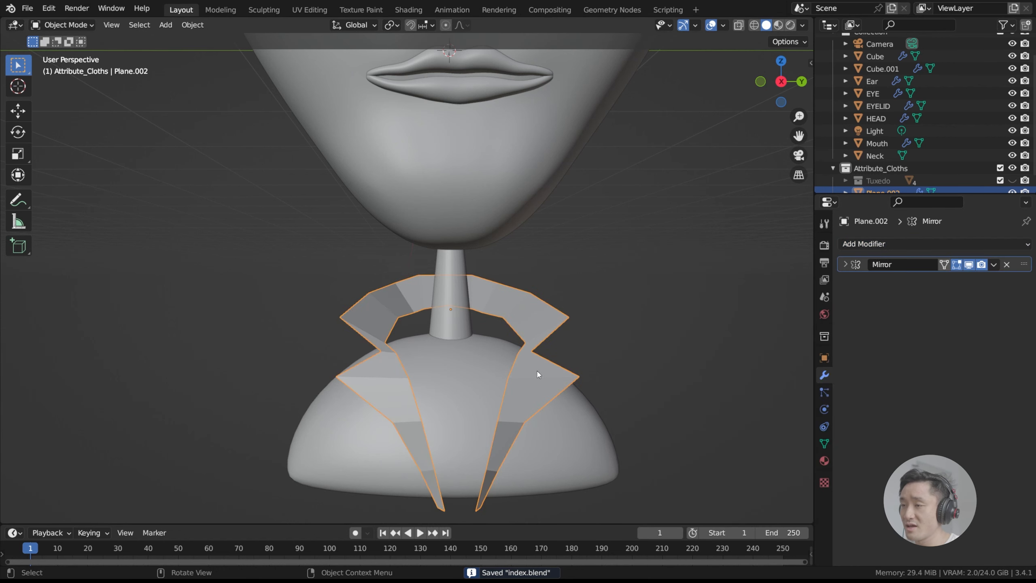
pyautogui.rightClick(538, 371)
pyautogui.click(528, 339)
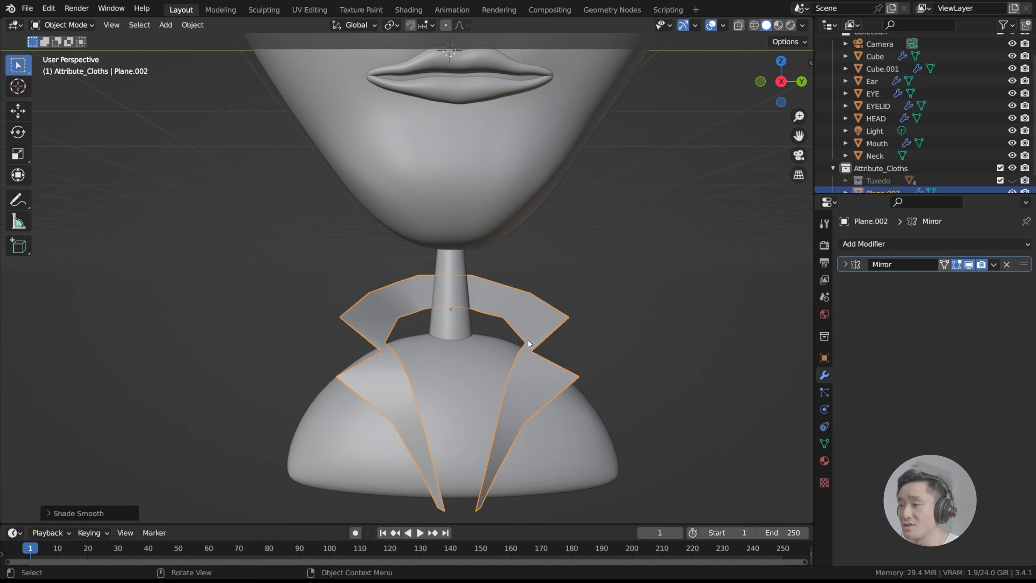
pyautogui.press('Tab')
pyautogui.press('Tab')
pyautogui.moveTo(538, 327)
pyautogui.mouseDown(button='middle')
pyautogui.moveTo(459, 312)
pyautogui.moveTo(540, 317)
pyautogui.mouseUp(button='middle')
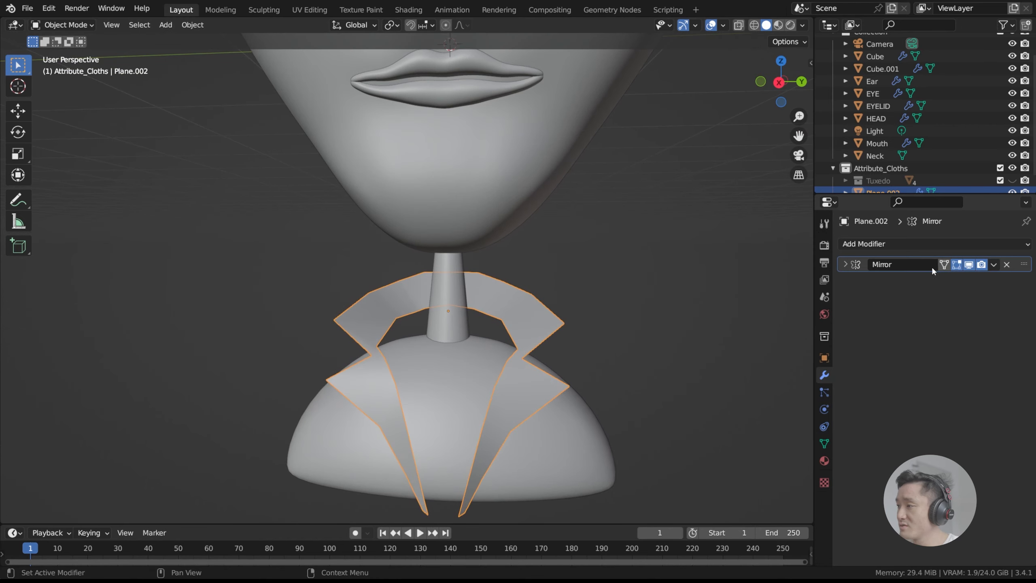
# Add a Subdivision Surface modifier to the clothing piece.
pyautogui.click(912, 245)
pyautogui.click(791, 470)
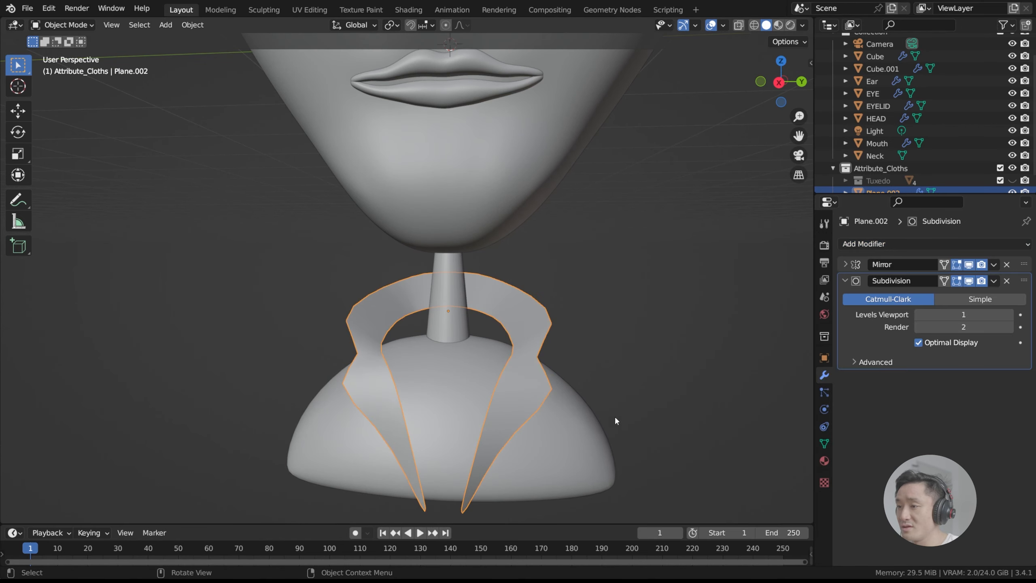
pyautogui.moveTo(533, 383); pyautogui.dragTo(485, 362, button='middle')
pyautogui.scroll(3, 406, 367)
# In Edit Mode, add a loop cut above the lapel point and slide it close to that crosswise edge to sharpen the corner.
pyautogui.press('Tab')
pyautogui.moveTo(406, 367); pyautogui.dragTo(383, 358, button='middle')
pyautogui.scroll(2, 348, 381)
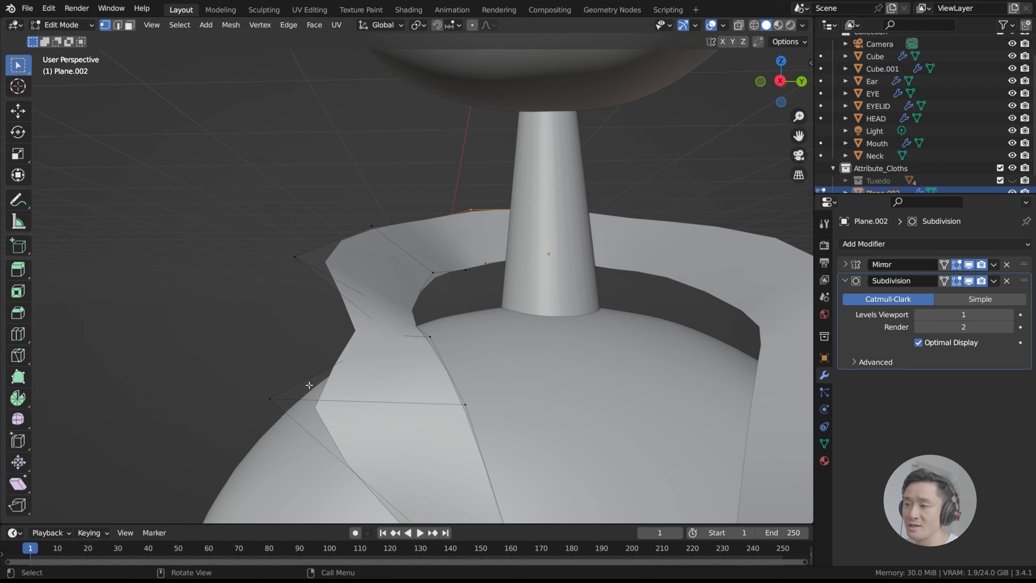
pyautogui.keyDown('shift'); pyautogui.moveTo(309, 385); pyautogui.dragTo(358, 359, button='middle'); pyautogui.keyUp('shift')
pyautogui.scroll(-2, 368, 361)
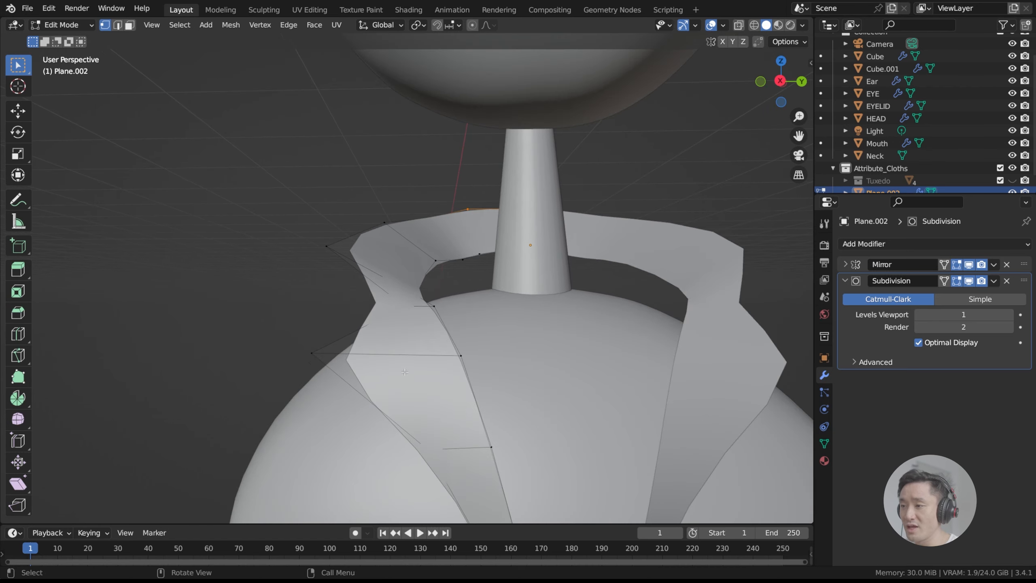
pyautogui.moveTo(424, 349)
pyautogui.mouseDown(button='middle')
pyautogui.moveTo(417, 358)
pyautogui.moveTo(431, 336)
pyautogui.mouseUp(button='middle')
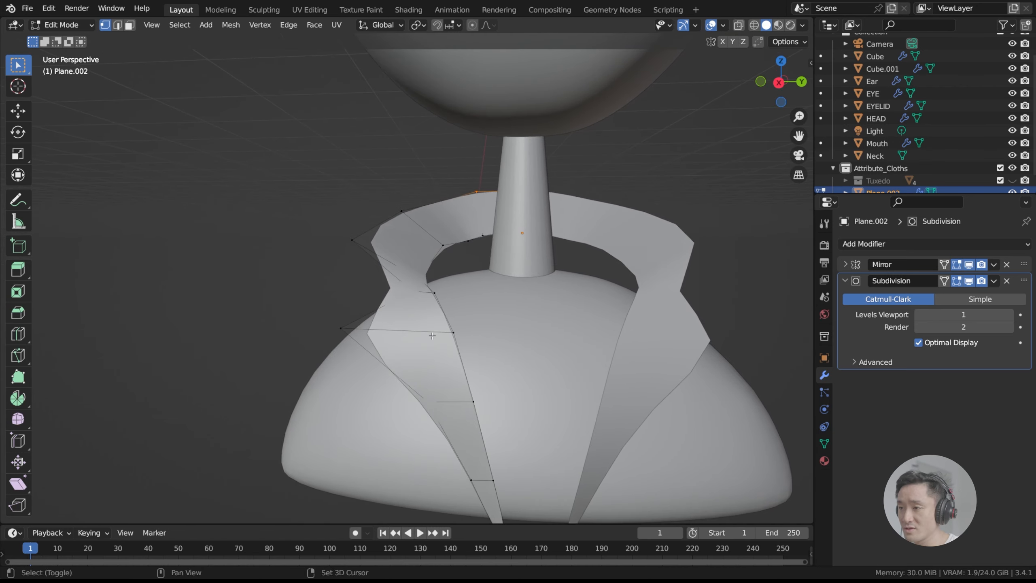
pyautogui.hotkey('ctrl', 'r')
pyautogui.click(435, 310)
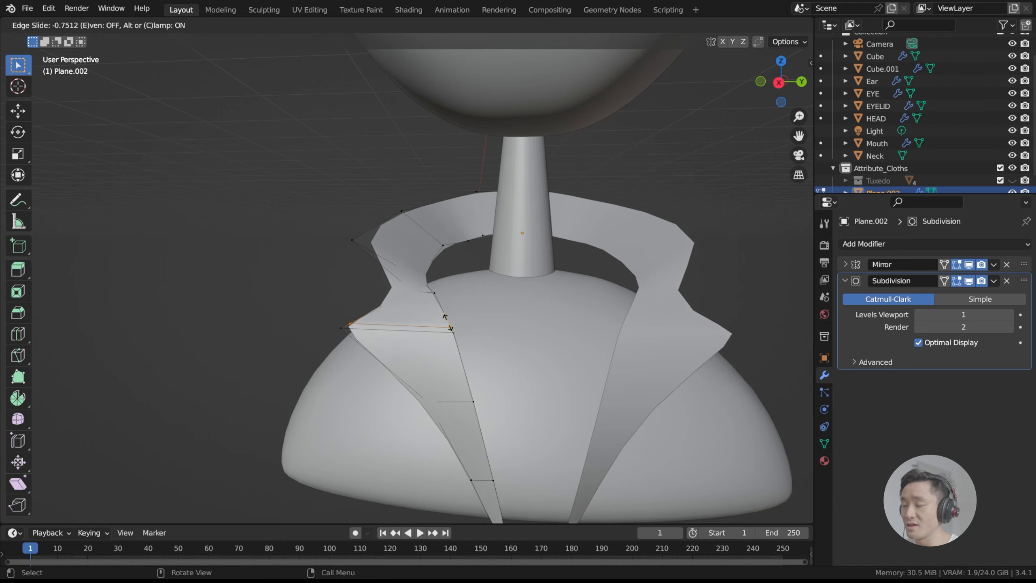
pyautogui.click(448, 322)
# Move the collar's outer corner vertex forward along X by about 0.18 m.
pyautogui.moveTo(448, 322)
pyautogui.mouseDown(button='middle')
pyautogui.moveTo(578, 300)
pyautogui.moveTo(448, 333)
pyautogui.moveTo(563, 314)
pyautogui.moveTo(446, 328)
pyautogui.mouseUp(button='middle')
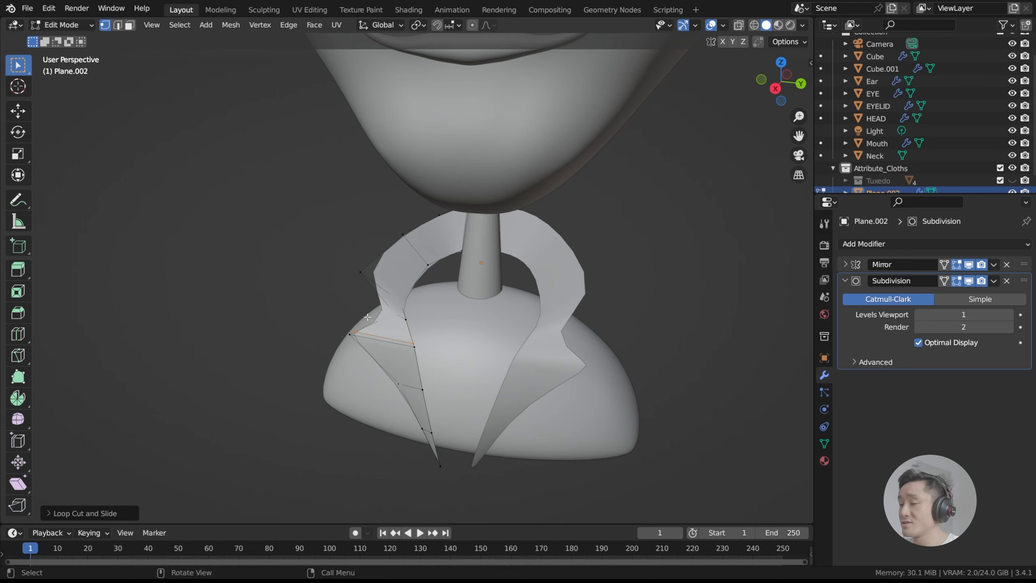
pyautogui.scroll(5, 367, 316)
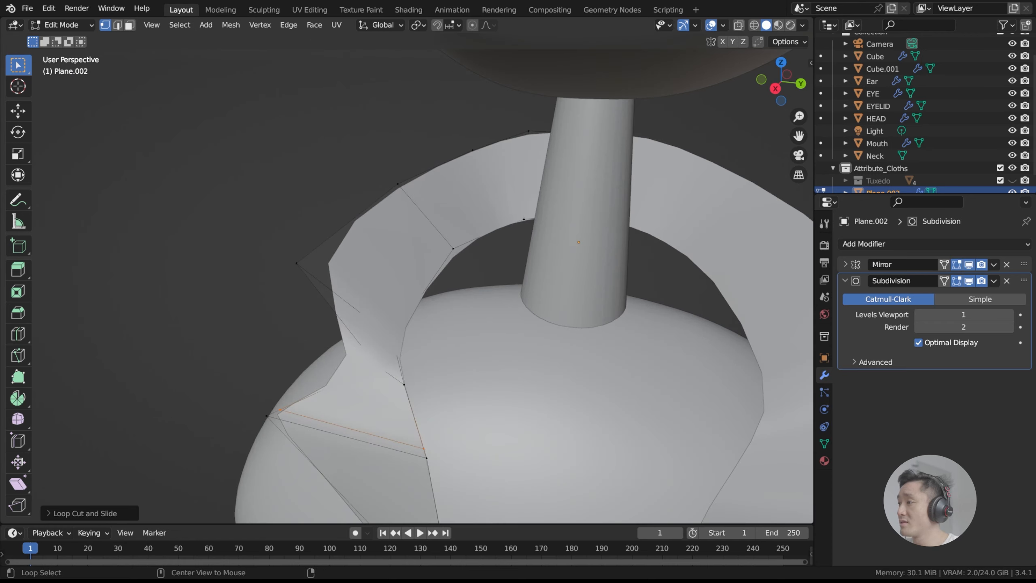
pyautogui.moveTo(383, 305)
pyautogui.mouseDown(button='middle')
pyautogui.moveTo(481, 310)
pyautogui.moveTo(388, 305)
pyautogui.mouseUp(button='middle')
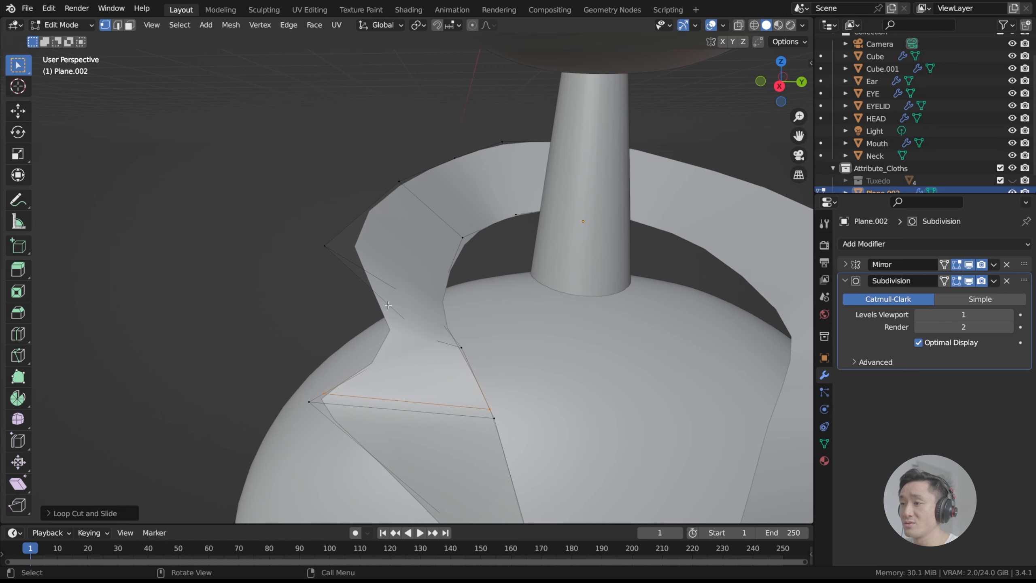
pyautogui.click(346, 257)
pyautogui.moveTo(330, 249); pyautogui.dragTo(453, 253, button='middle')
pyautogui.scroll(-3, 453, 253)
pyautogui.press('KP_0')
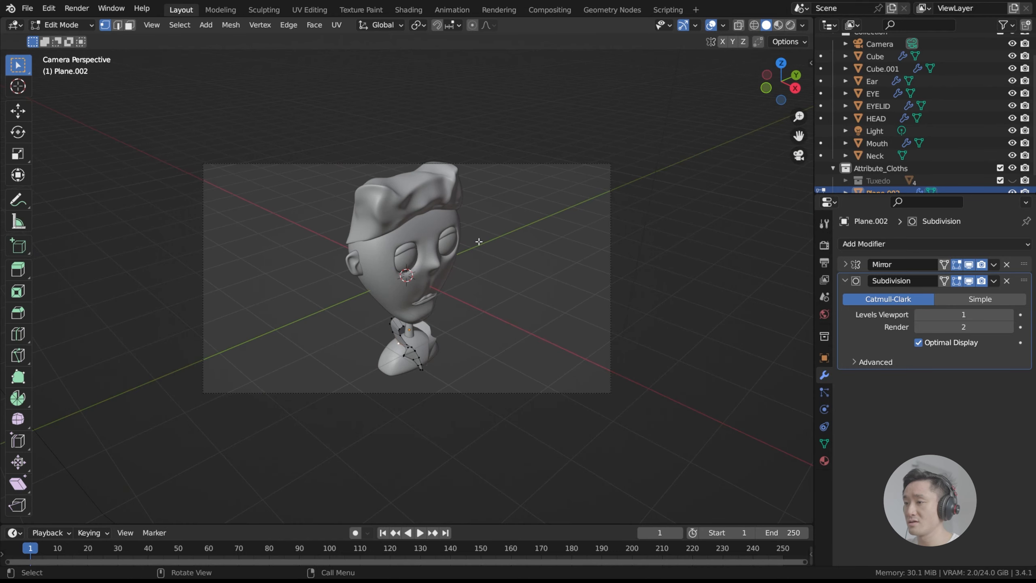
pyautogui.press('KP_3')
pyautogui.scroll(4, 495, 235)
pyautogui.moveTo(495, 235); pyautogui.dragTo(405, 265, button='middle')
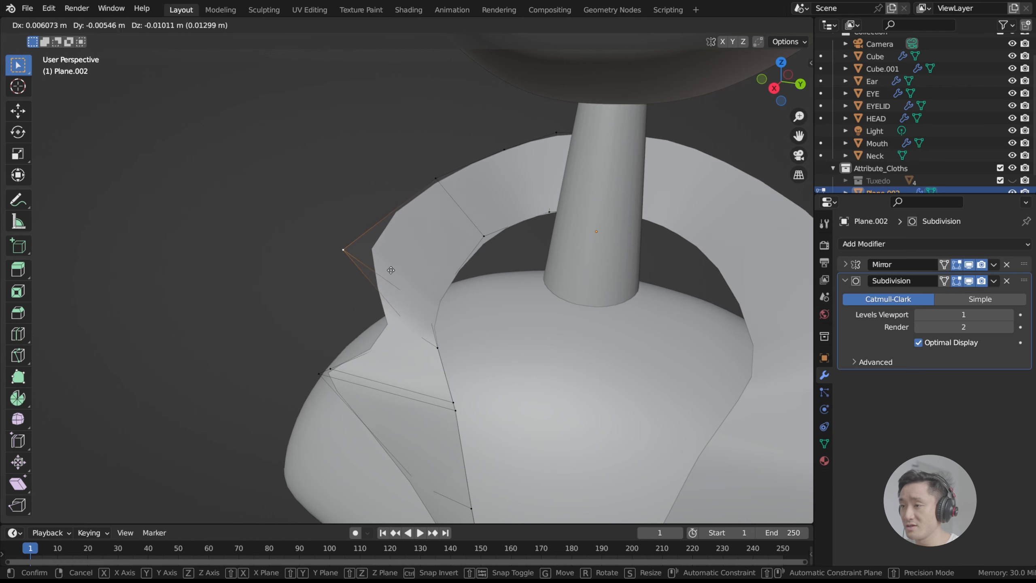
pyautogui.press('x')
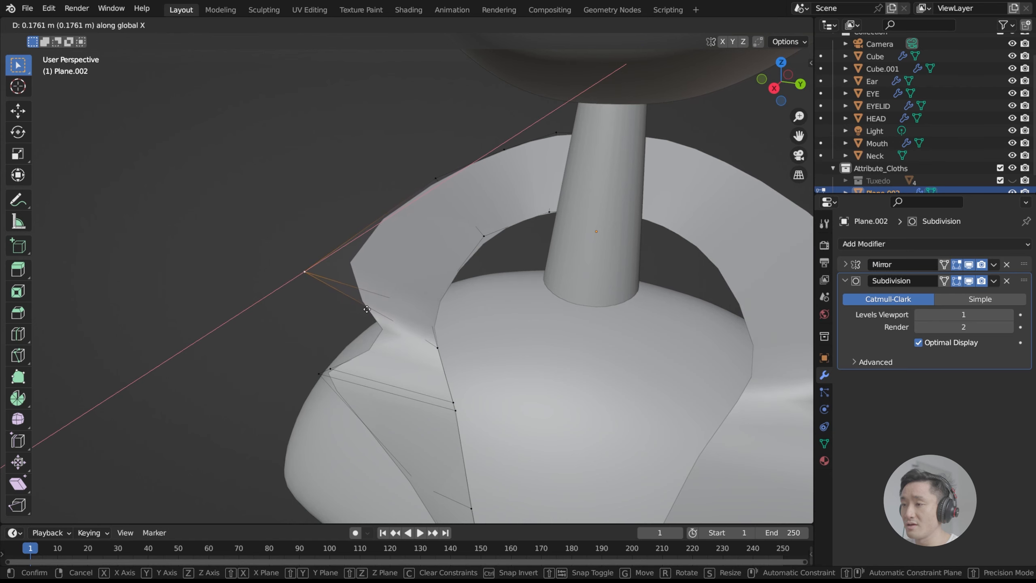
pyautogui.click(366, 308)
# Add a loop cut across the collar and slide it close to the outer corner to sharpen the collar tip.
pyautogui.hotkey('ctrl', 'r')
pyautogui.click(396, 215)
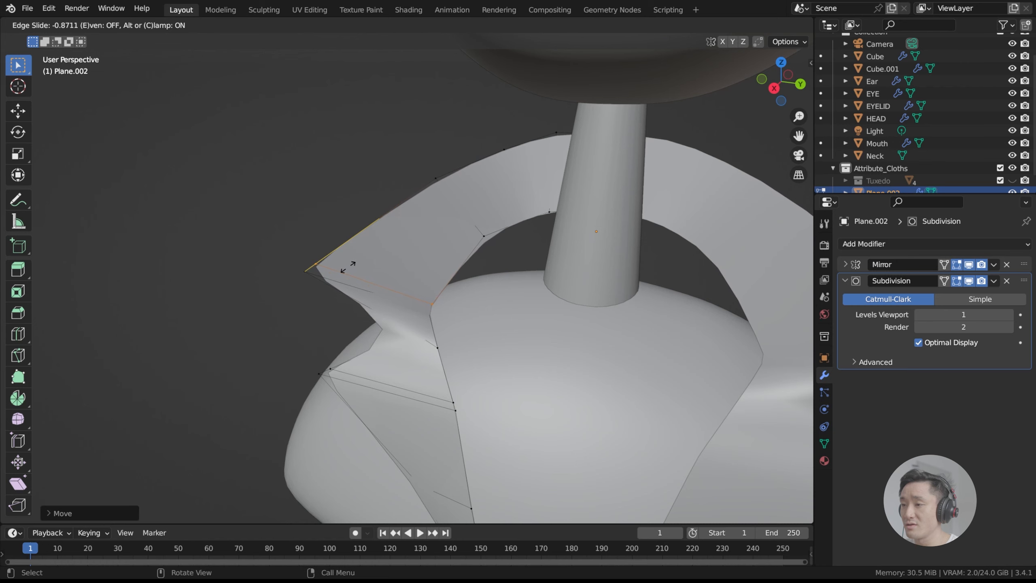
pyautogui.click(347, 268)
# Pull the collar's tip vertices inward along Y and nudge one of them by about 0.01 m.
pyautogui.click(303, 270)
pyautogui.press('g')
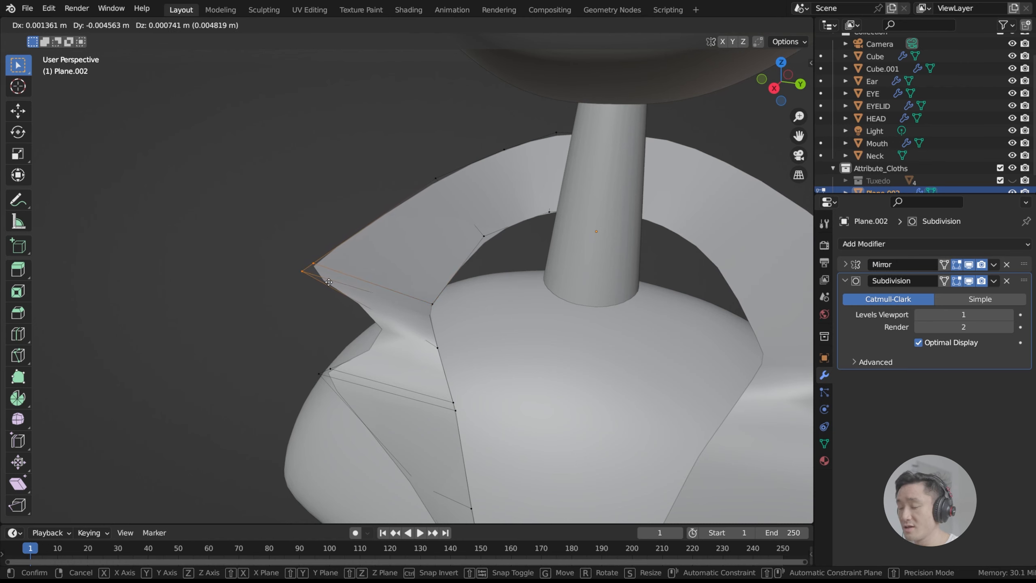
pyautogui.press('y')
pyautogui.click(358, 290)
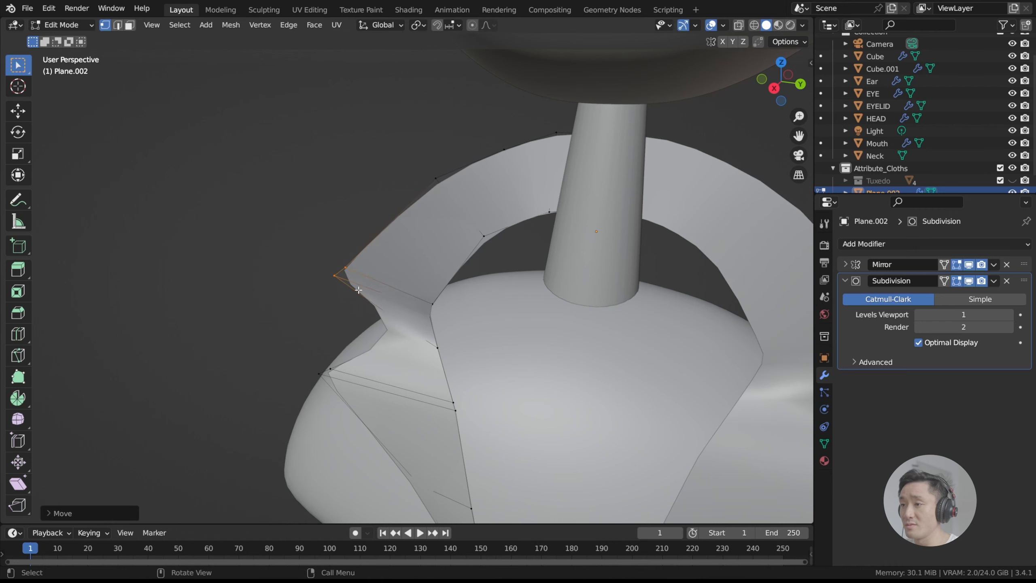
pyautogui.click(339, 274)
pyautogui.press('g')
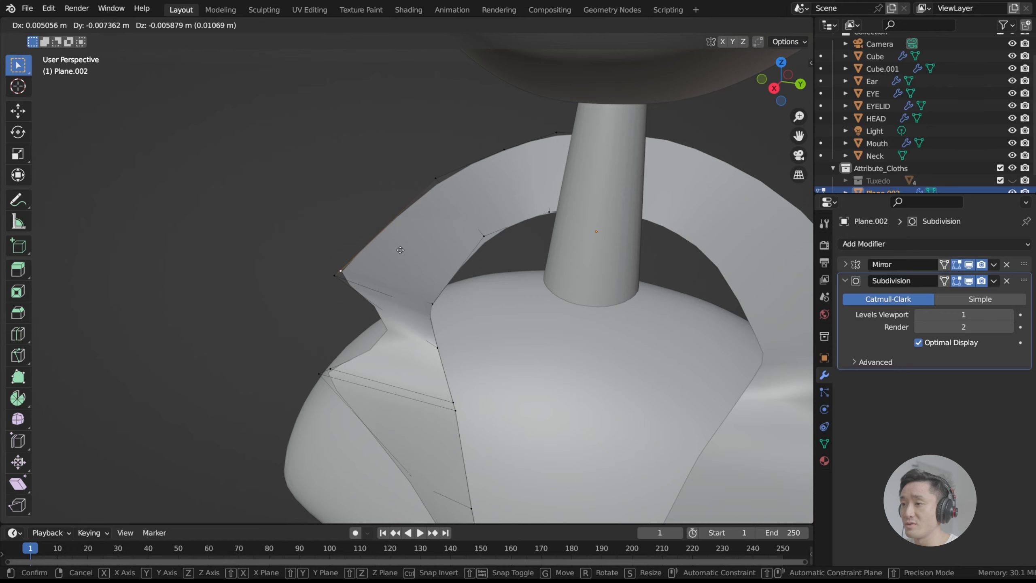
pyautogui.click(399, 249)
# Lower the collar's tip vertices along Z toward the shoulder and fine-tune their height.
pyautogui.moveTo(400, 250); pyautogui.dragTo(433, 233, button='middle')
pyautogui.scroll(-3, 433, 233)
pyautogui.scroll(6, 426, 273)
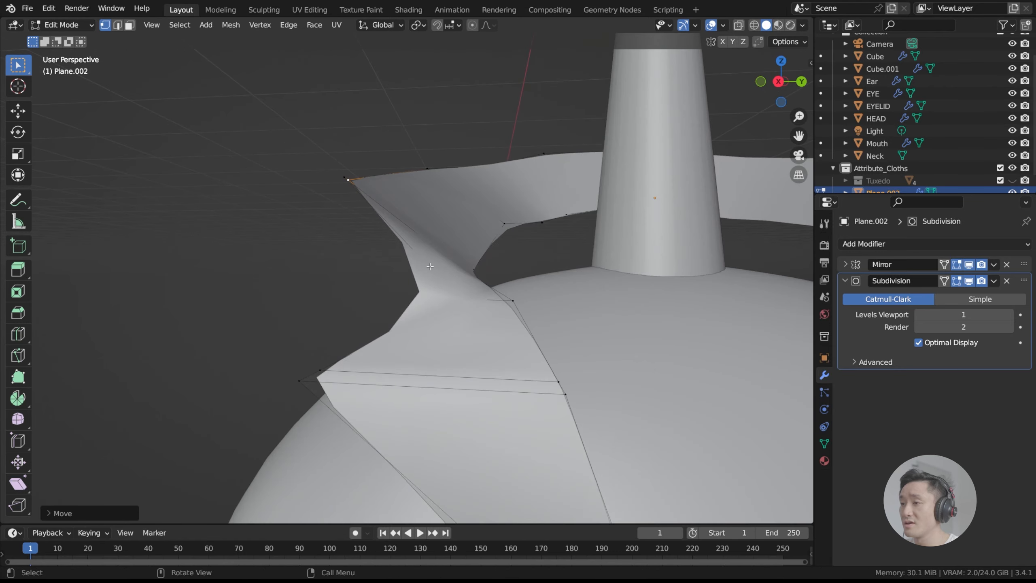
pyautogui.moveTo(426, 273)
pyautogui.mouseDown(button='middle')
pyautogui.moveTo(393, 268)
pyautogui.moveTo(412, 269)
pyautogui.mouseUp(button='middle')
pyautogui.moveTo(326, 175); pyautogui.dragTo(336, 190, button='middle')
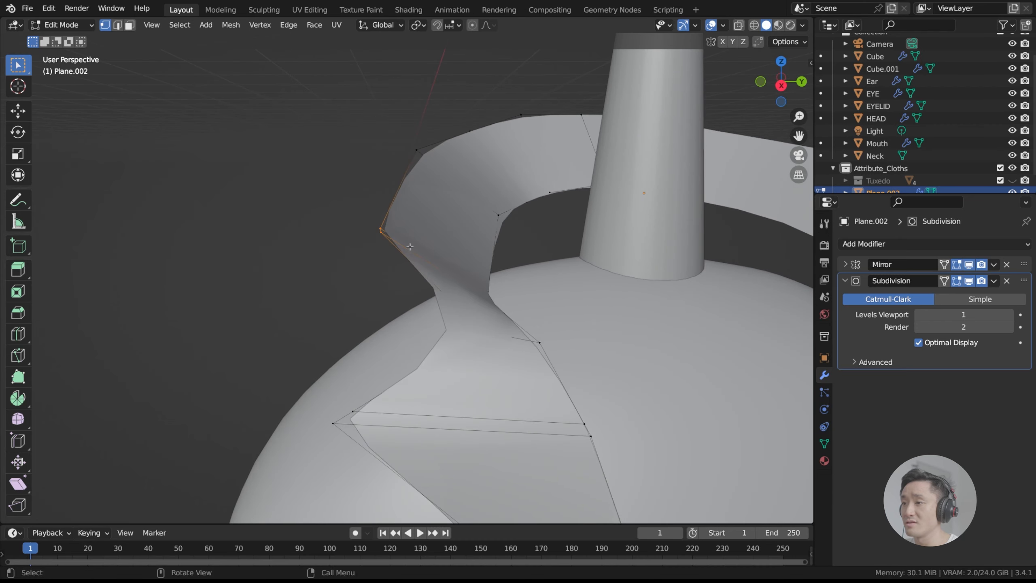
pyautogui.press('g')
pyautogui.press('z')
pyautogui.click(405, 294)
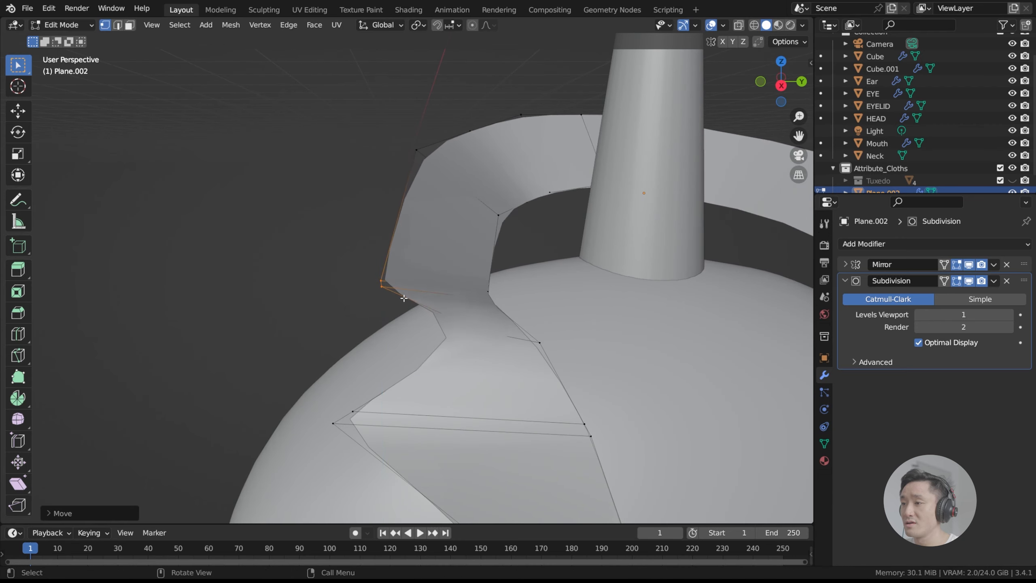
pyautogui.moveTo(406, 295); pyautogui.dragTo(540, 314, button='middle')
pyautogui.scroll(-4, 398, 225)
pyautogui.press('g')
pyautogui.press('z')
pyautogui.click(409, 242)
# Adjust the height of the inner-edge vertex beside the lapel notch along Z, and shift it by about 0.04 m.
pyautogui.scroll(3, 411, 283)
pyautogui.click(326, 315)
pyautogui.press('g')
pyautogui.press('z')
pyautogui.click(335, 314)
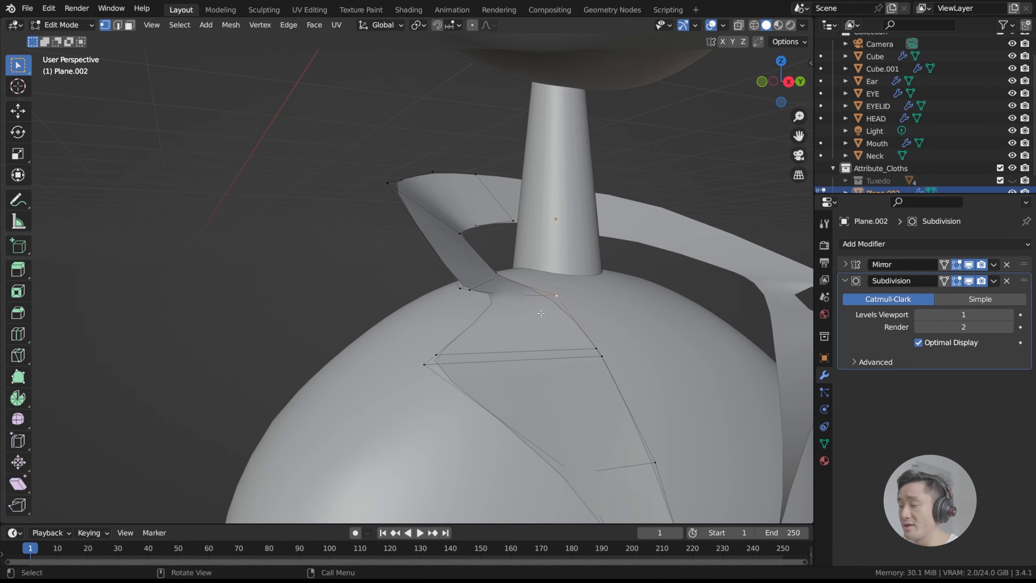
pyautogui.moveTo(470, 308); pyautogui.dragTo(420, 327, button='middle')
pyautogui.press('g')
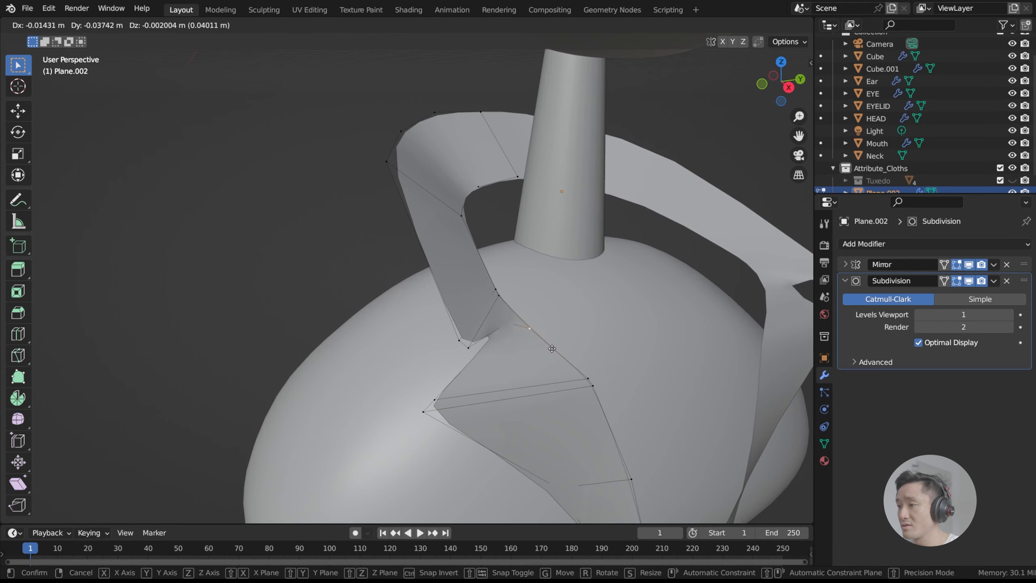
pyautogui.click(552, 348)
pyautogui.moveTo(552, 348); pyautogui.dragTo(461, 318, button='middle')
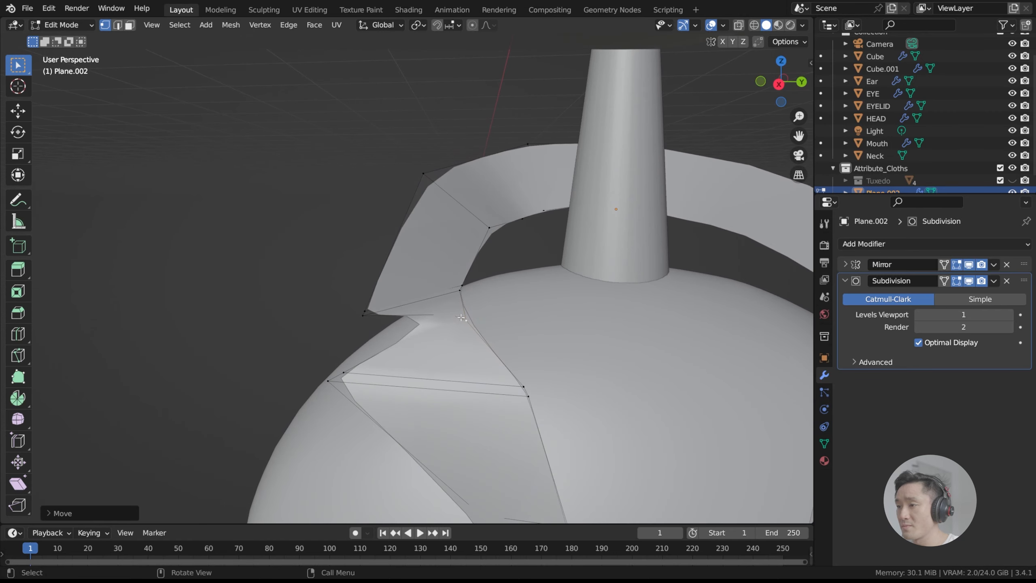
# In front view, move the collar tip about -0.05 m along X and -0.02 m along Z, and check the shape in Object Mode.
pyautogui.click(363, 313)
pyautogui.press('KP_1')
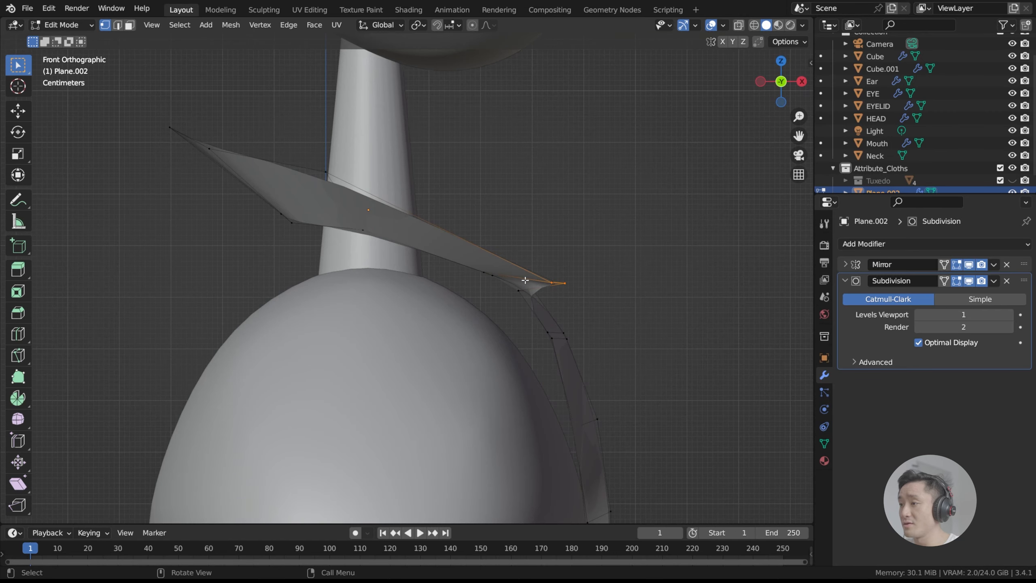
pyautogui.press('g')
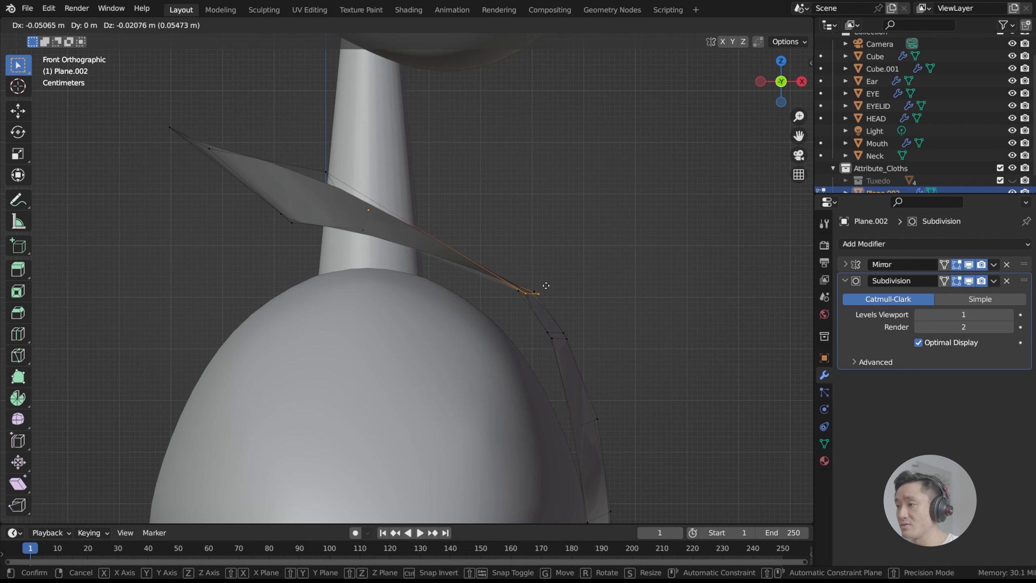
pyautogui.click(545, 286)
pyautogui.moveTo(542, 290); pyautogui.dragTo(426, 270, button='middle')
pyautogui.press('Tab')
pyautogui.press('KP_Decimal')
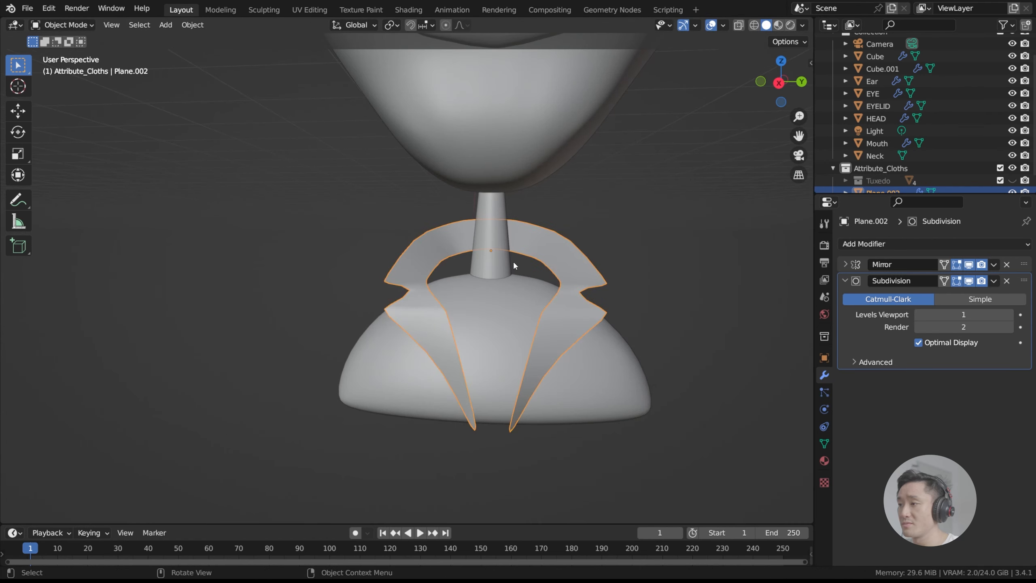
pyautogui.moveTo(513, 264); pyautogui.dragTo(488, 257, button='middle')
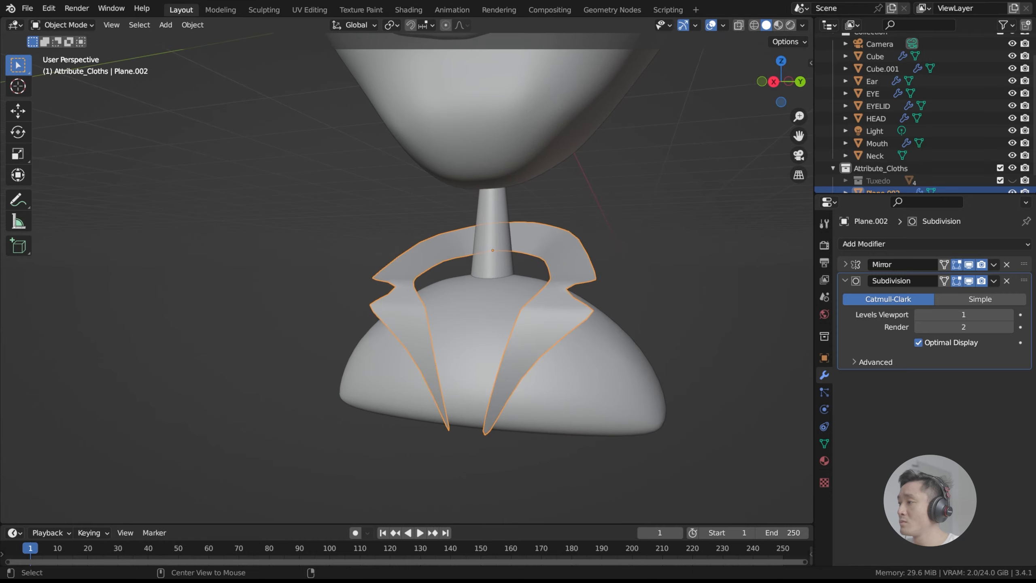
# In Edit Mode, reposition the inner-edge vertex beside the lapel notch and adjust its height along Z.
pyautogui.scroll(3, 464, 275)
pyautogui.moveTo(402, 262); pyautogui.dragTo(457, 279, button='middle')
pyautogui.press('Tab')
pyautogui.moveTo(464, 316); pyautogui.dragTo(493, 281, button='middle')
pyautogui.press('g')
pyautogui.click(390, 311)
pyautogui.press('g')
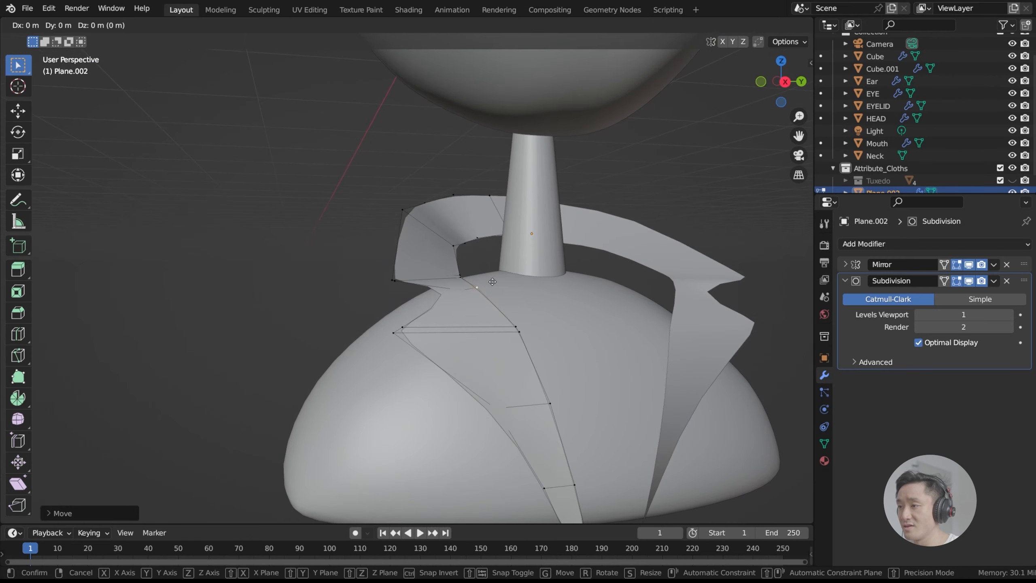
pyautogui.press('z')
pyautogui.click(495, 286)
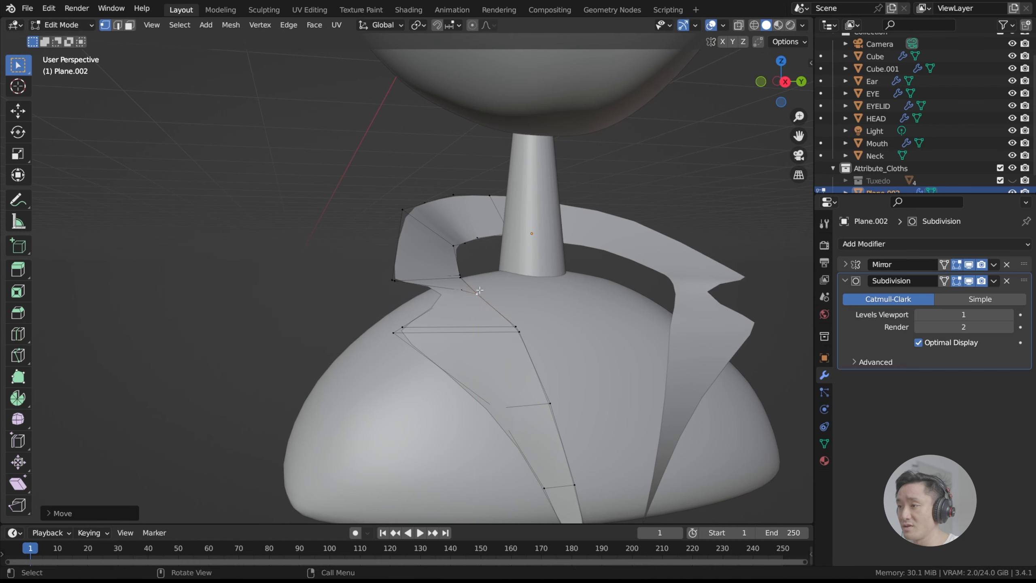
# With the Subdivision display temporarily off, adjust the vertex on the notch's inner edge along Z.
pyautogui.scroll(3, 473, 300)
pyautogui.click(578, 317)
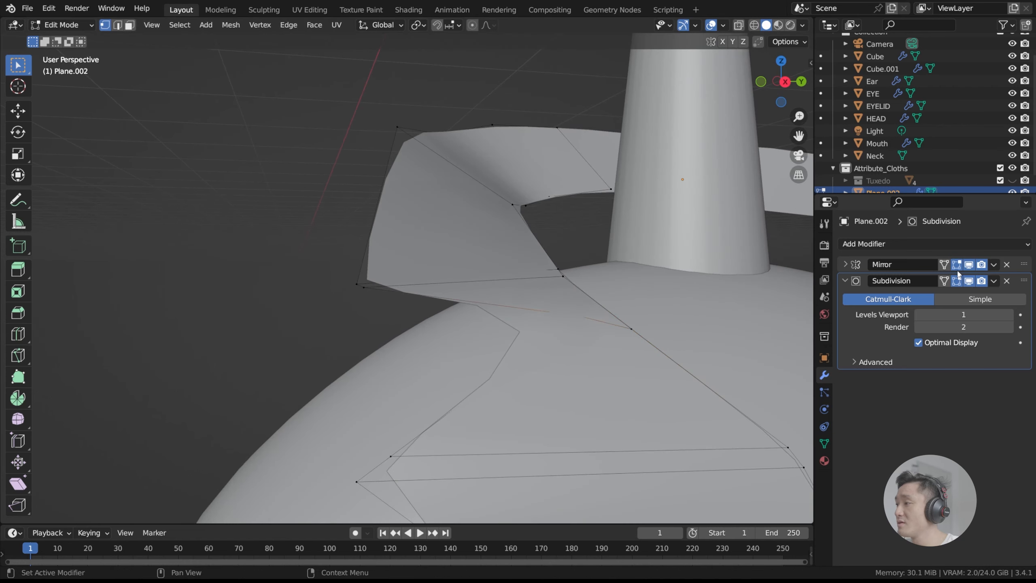
pyautogui.click(969, 281)
pyautogui.moveTo(538, 304); pyautogui.dragTo(458, 321, button='middle')
pyautogui.press('g')
pyautogui.press('z')
pyautogui.click(557, 303)
pyautogui.click(968, 281)
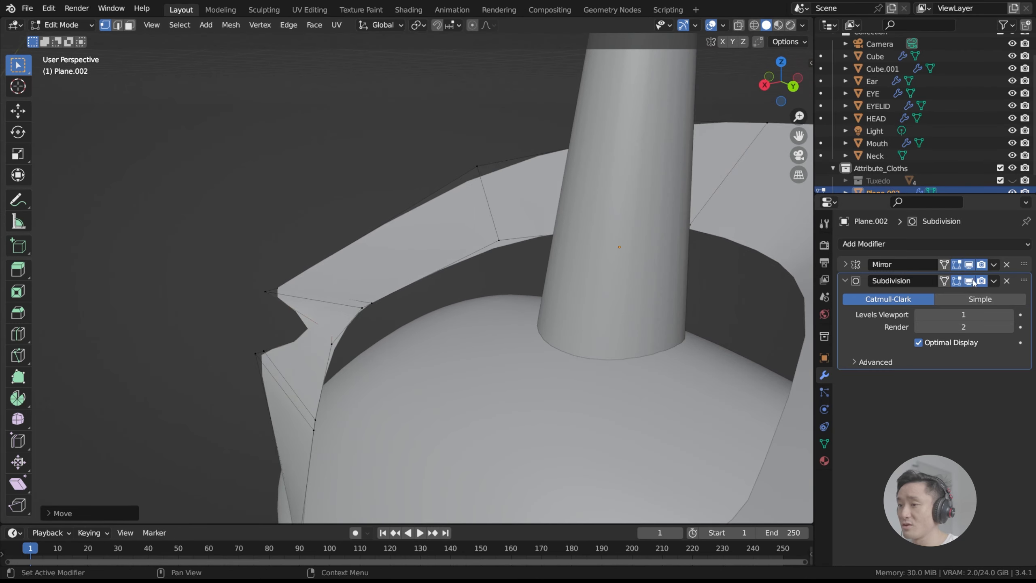
# Select the collar's outer tip vertex and move it back along negative X.
pyautogui.moveTo(563, 261); pyautogui.dragTo(462, 283, button='middle')
pyautogui.scroll(-4, 461, 286)
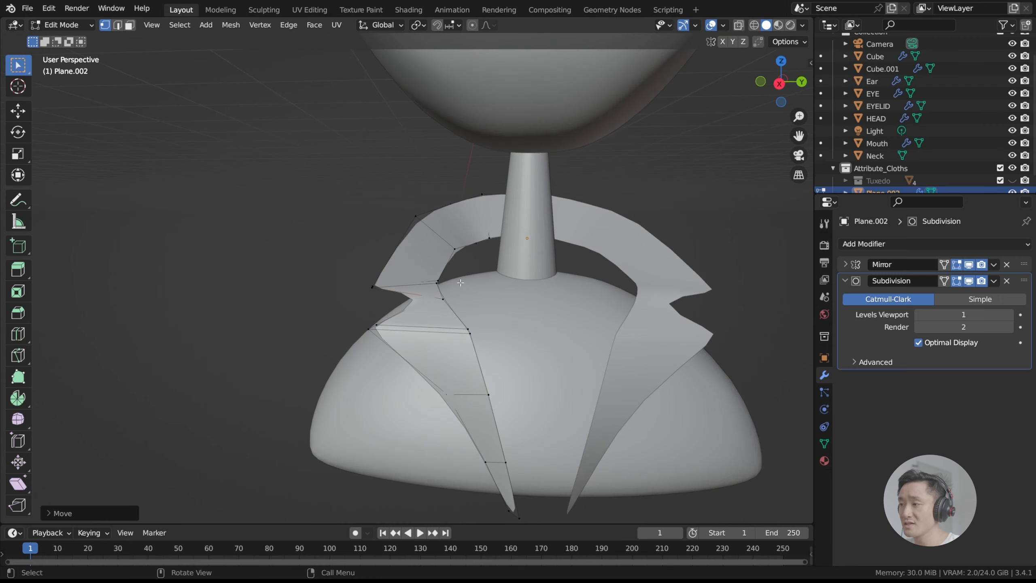
pyautogui.scroll(-3, 460, 283)
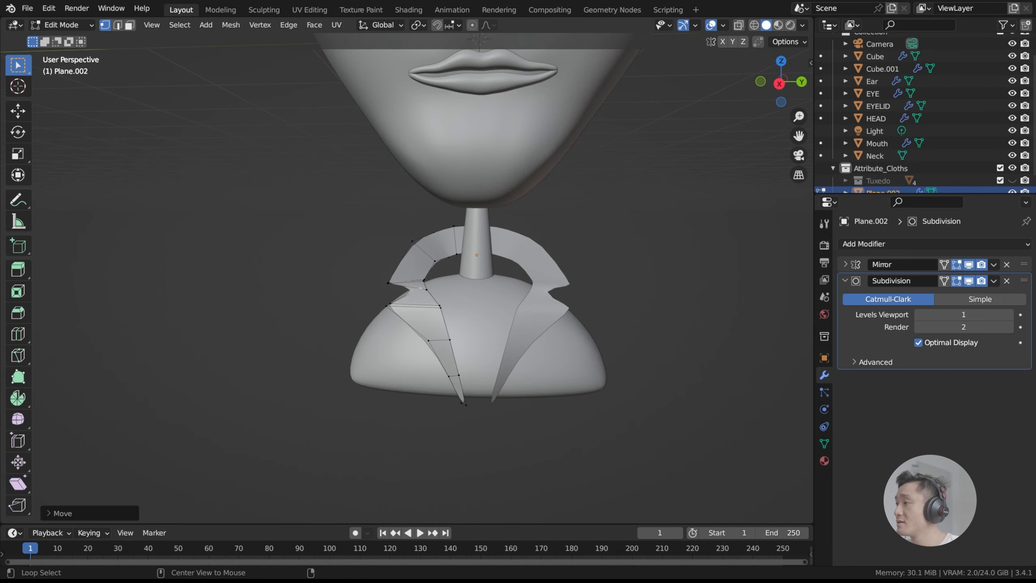
pyautogui.moveTo(421, 289); pyautogui.dragTo(407, 315, button='middle')
pyautogui.scroll(2, 407, 315)
pyautogui.click(431, 347)
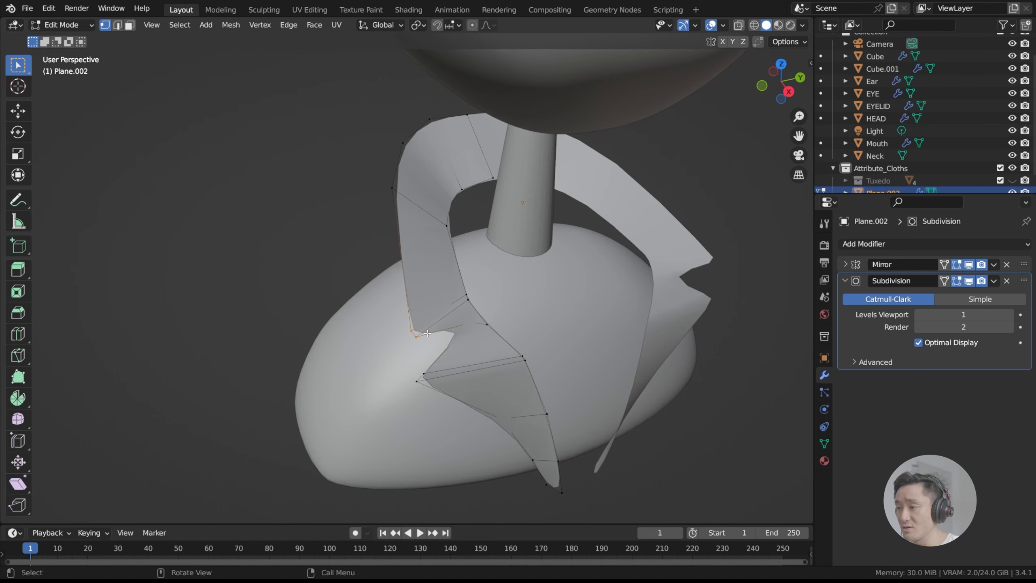
pyautogui.press('g')
pyautogui.press('x')
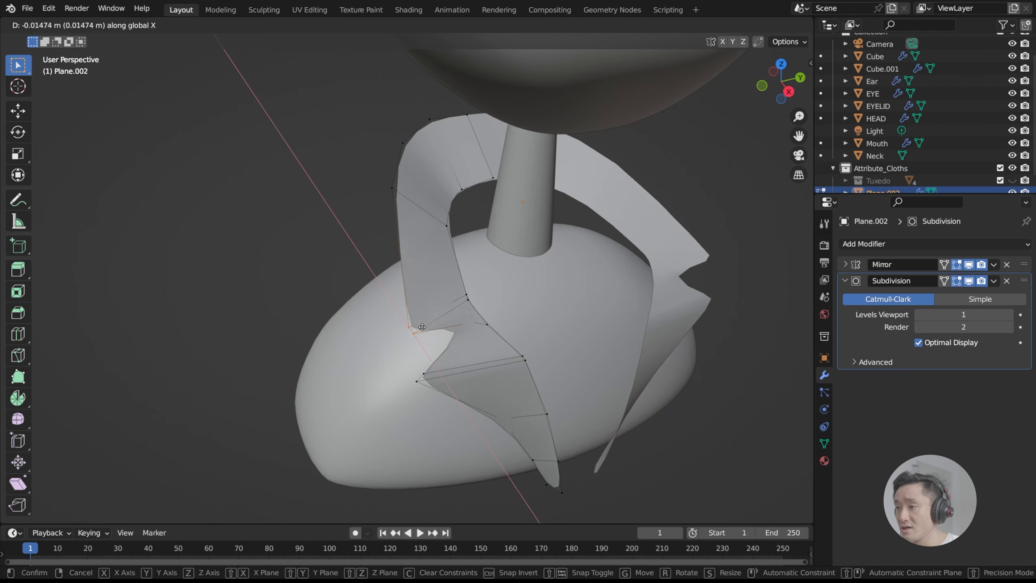
pyautogui.click(405, 313)
# Lower the collar's inner-edge vertex opposite the tip along Z by about 0.005 m.
pyautogui.moveTo(406, 314); pyautogui.dragTo(343, 284, button='middle')
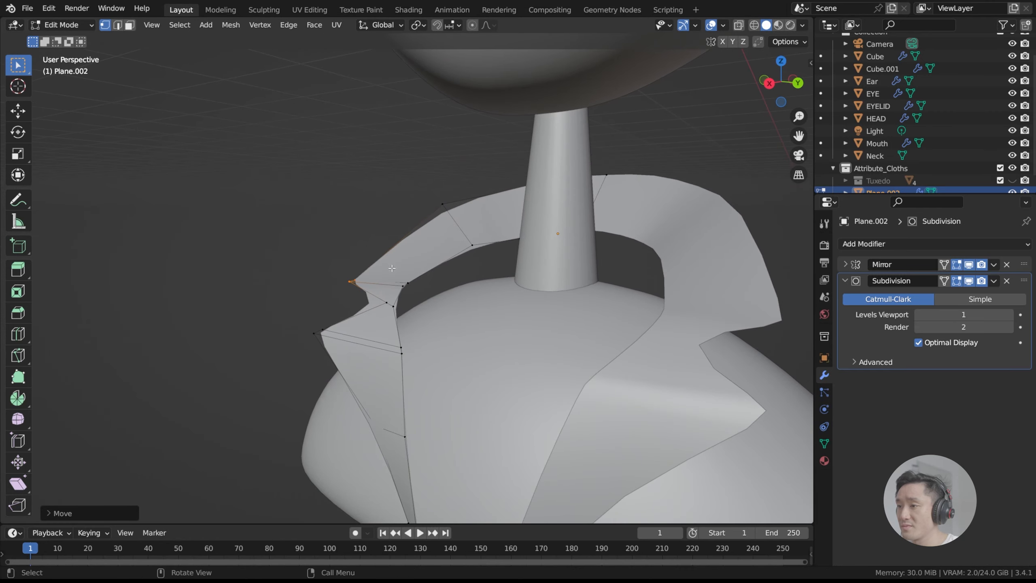
pyautogui.scroll(5, 403, 282)
pyautogui.click(396, 299)
pyautogui.press('g')
pyautogui.press('z')
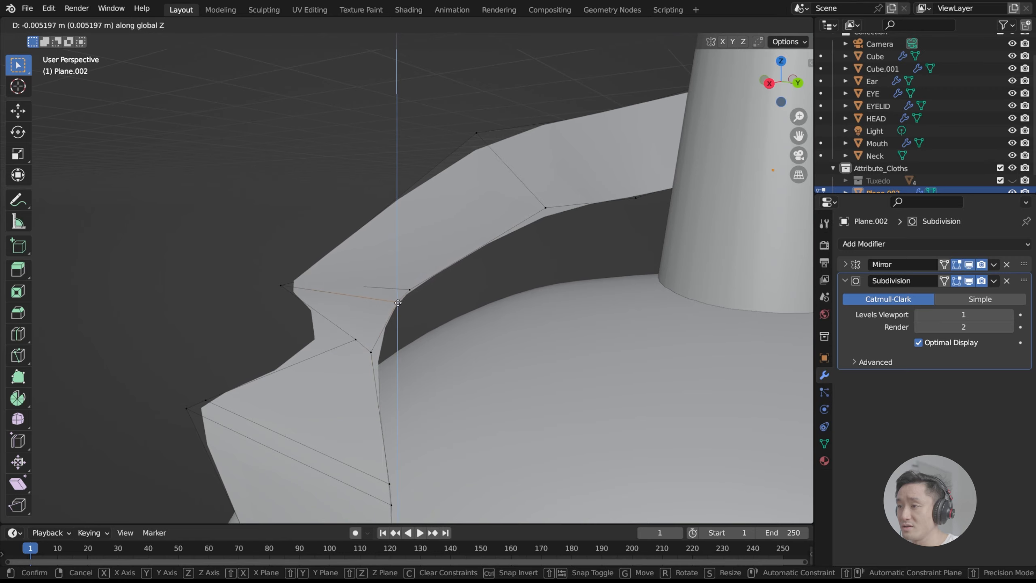
pyautogui.click(398, 302)
# Save the file.
pyautogui.moveTo(398, 302); pyautogui.dragTo(494, 286, button='middle')
pyautogui.scroll(-2, 465, 275)
pyautogui.scroll(-2, 418, 265)
pyautogui.hotkey('ctrl', 's')
pyautogui.scroll(-3, 501, 290)
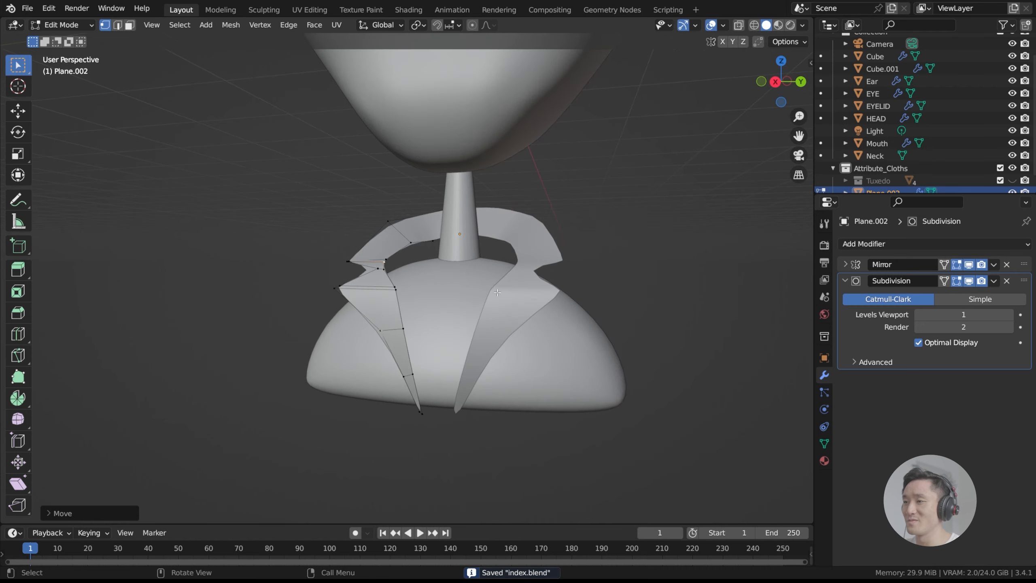
pyautogui.scroll(3, 532, 296)
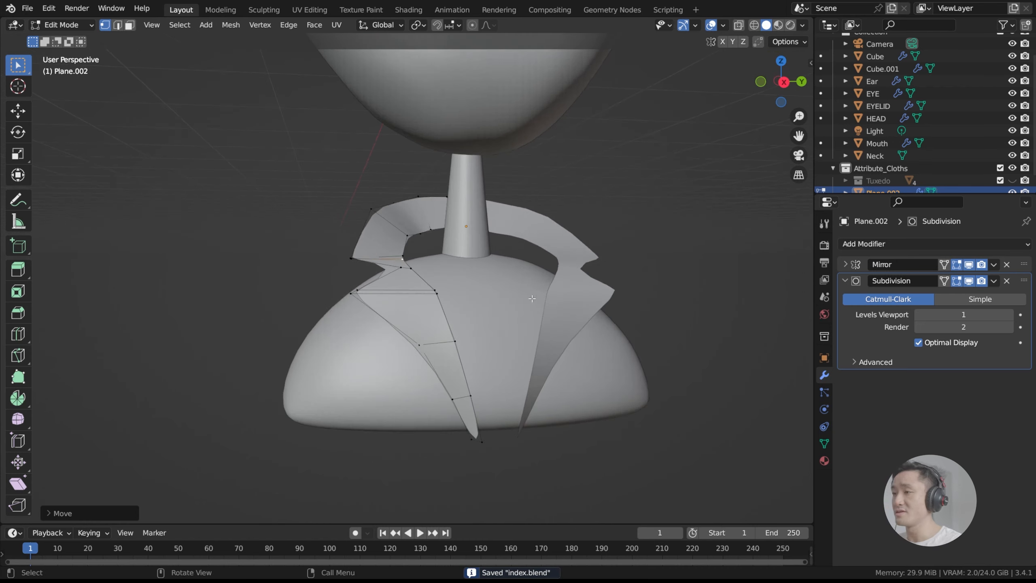
# Return to Object Mode and examine the clothing piece's overall shape without its selection outline.
pyautogui.moveTo(537, 273); pyautogui.dragTo(577, 243, button='middle')
pyautogui.press('Tab')
pyautogui.scroll(-4, 538, 270)
pyautogui.click(518, 260)
pyautogui.press('Tab')
pyautogui.scroll(-1, 514, 249)
pyautogui.scroll(3, 518, 251)
pyautogui.press('Tab')
pyautogui.scroll(2, 538, 249)
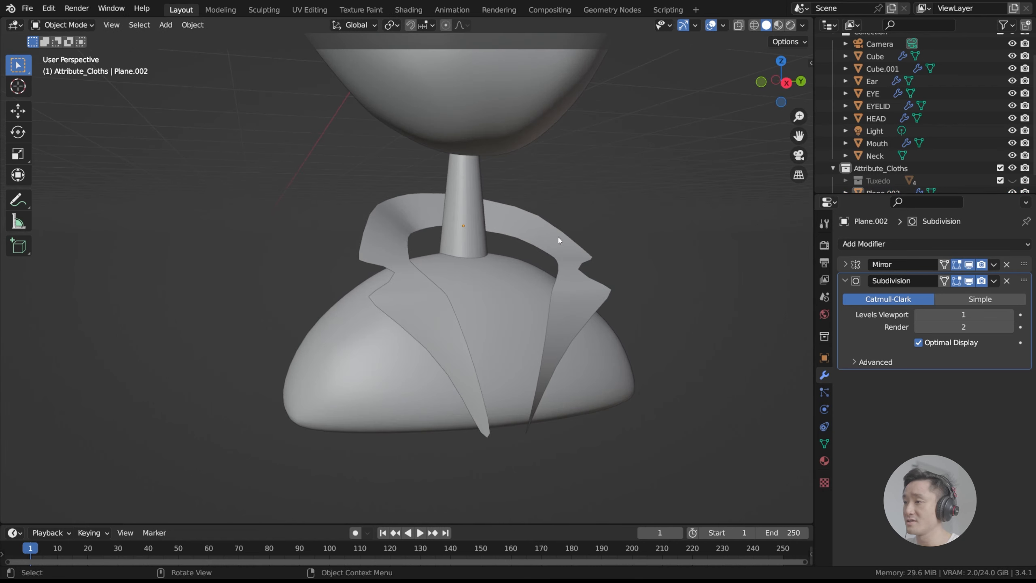
# Add a Solidify modifier to the clothing piece and place it first in the modifier stack.
pyautogui.click(580, 249)
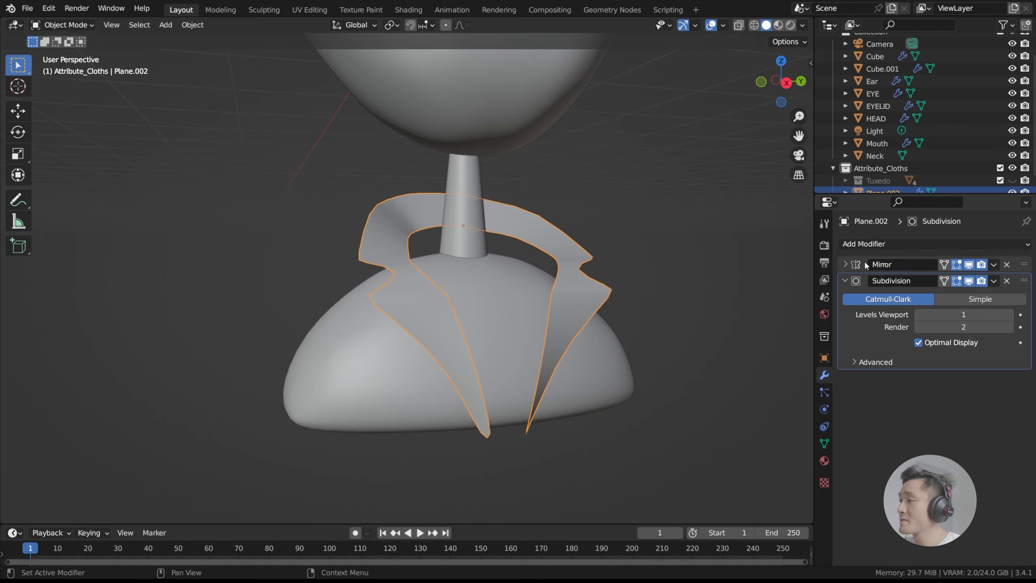
pyautogui.click(845, 280)
pyautogui.click(876, 245)
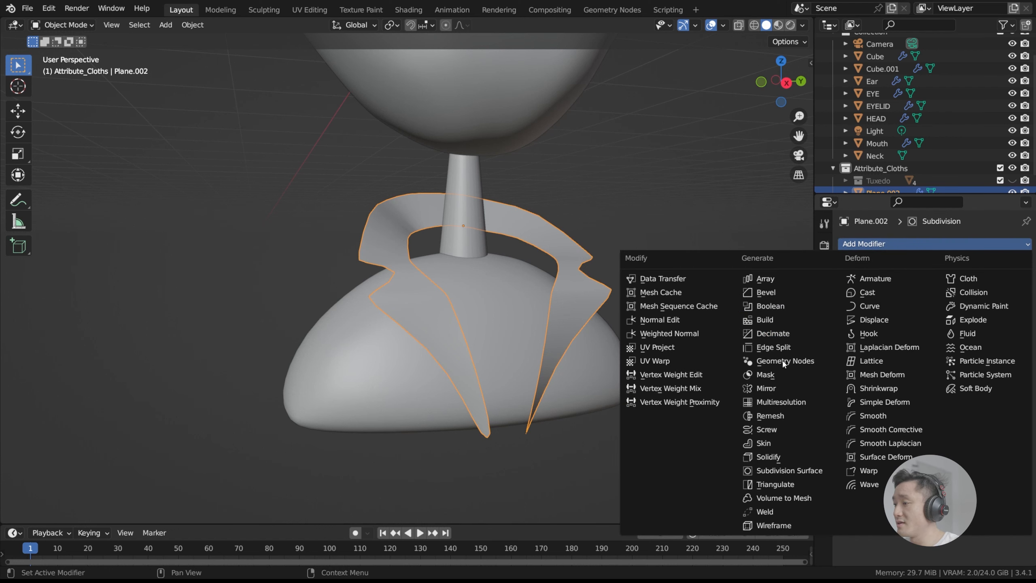
pyautogui.click(777, 457)
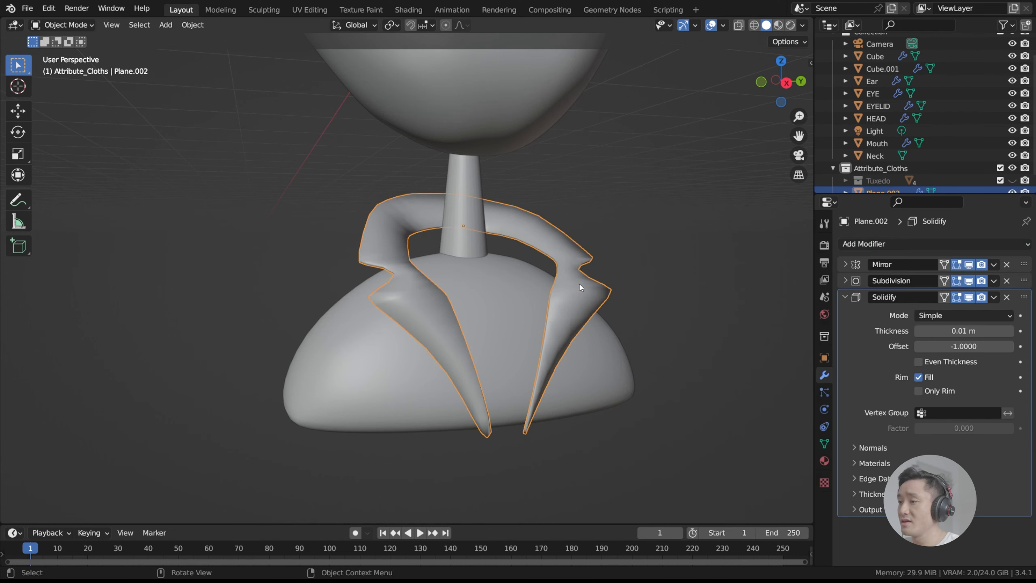
pyautogui.moveTo(580, 284)
pyautogui.mouseDown(button='middle')
pyautogui.moveTo(490, 242)
pyautogui.moveTo(571, 265)
pyautogui.mouseUp(button='middle')
pyautogui.moveTo(1024, 297); pyautogui.dragTo(1023, 259)
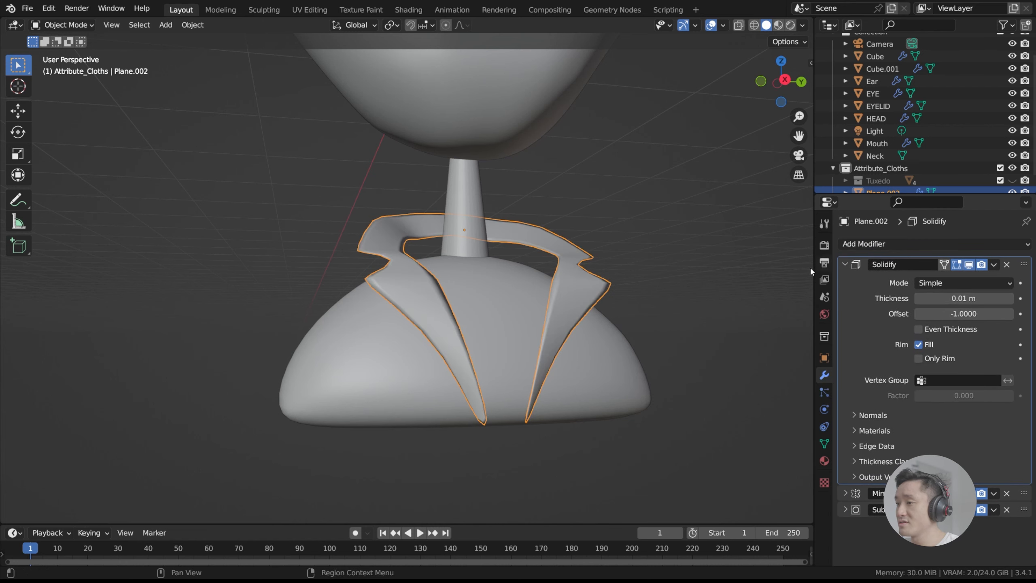
# Try a Solidify thickness of 0.005 m and settle on 0.002 m.
pyautogui.scroll(4, 532, 277)
pyautogui.click(844, 264)
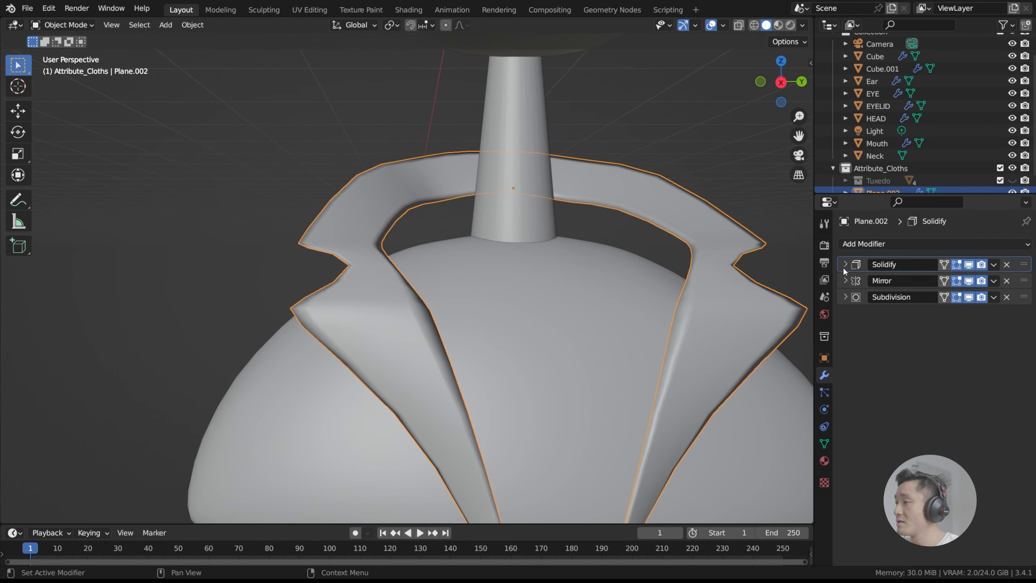
pyautogui.click(993, 264)
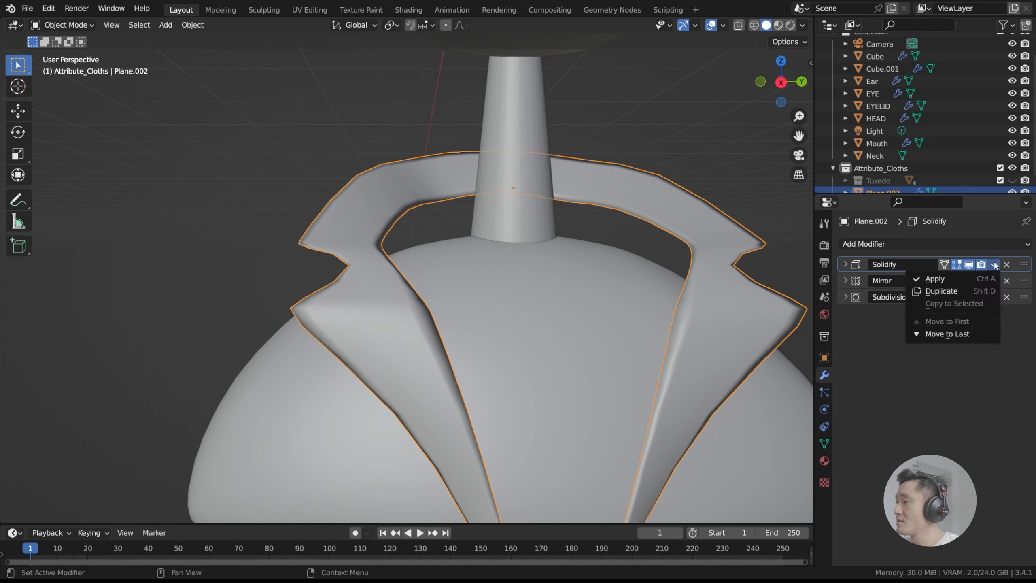
pyautogui.click(845, 264)
pyautogui.click(961, 298)
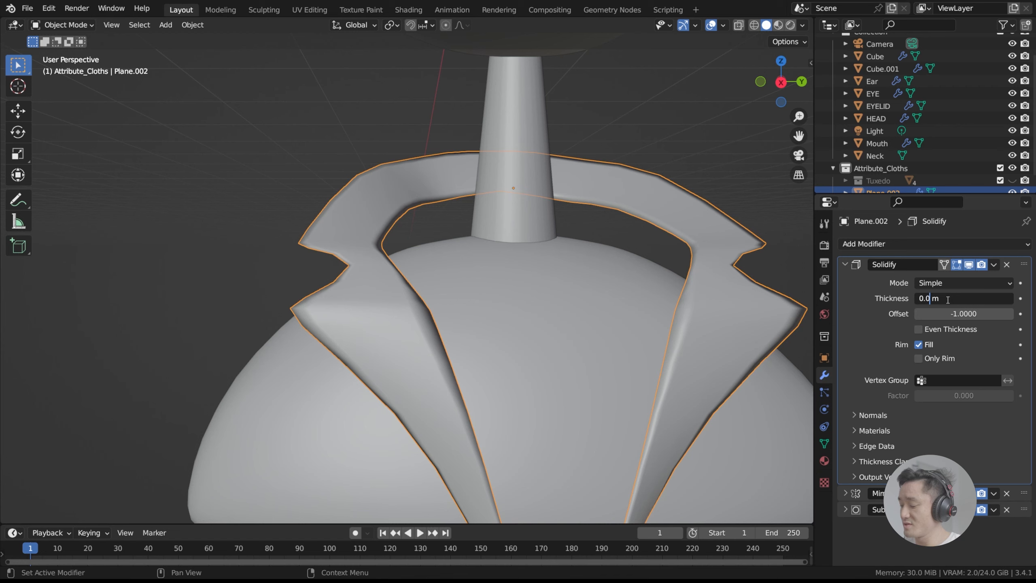
pyautogui.write('0.005')
pyautogui.press('Return')
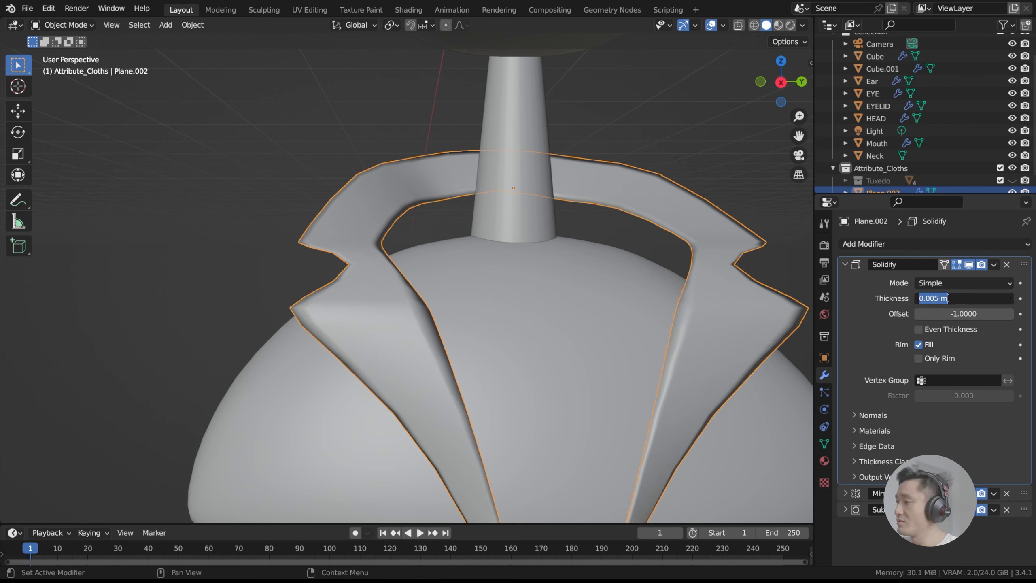
pyautogui.write('2')
pyautogui.press('Return')
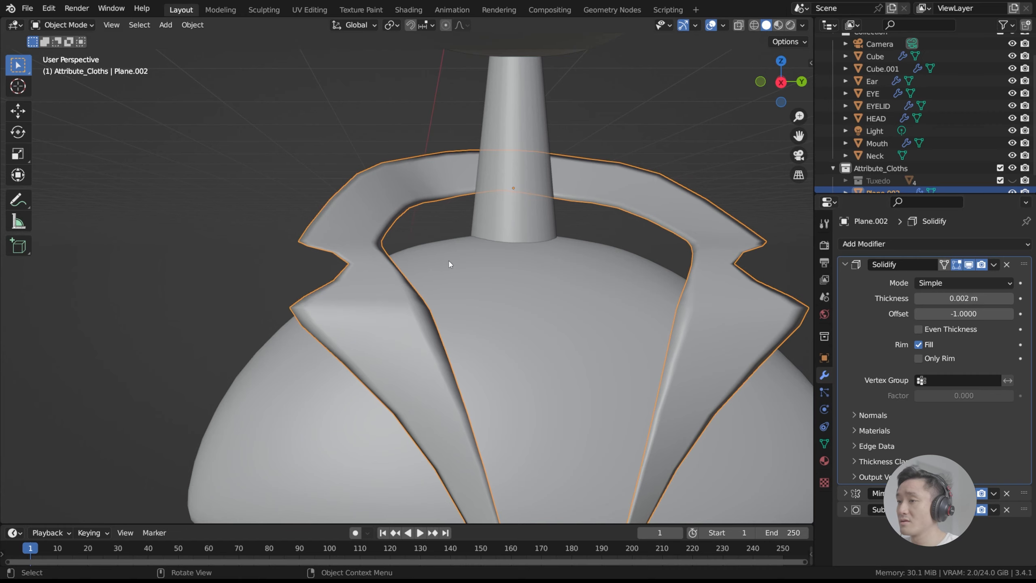
# Try Solidify at the end of the modifier stack, and place it between Mirror and Subdivision.
pyautogui.moveTo(451, 266); pyautogui.dragTo(612, 265, button='middle')
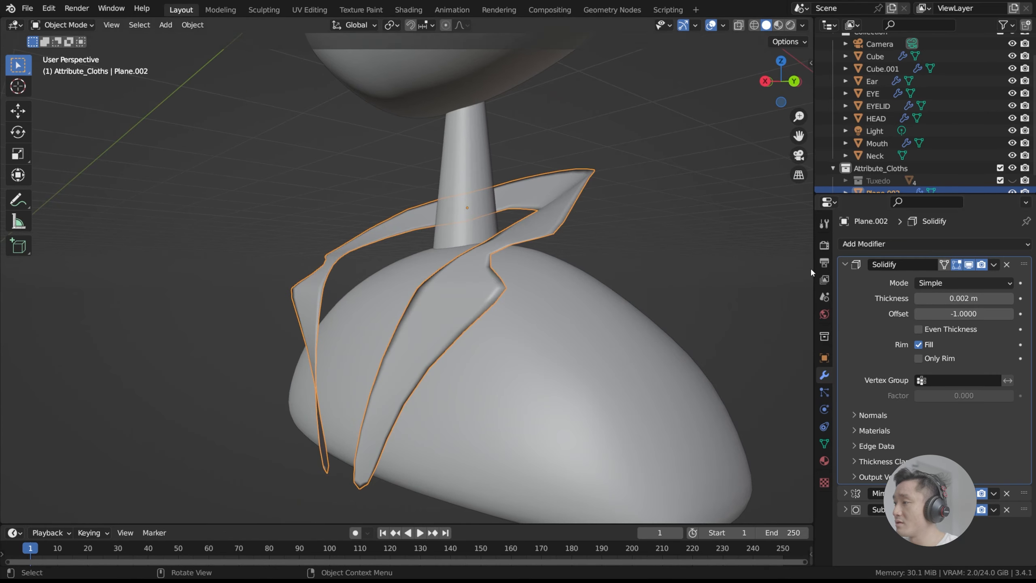
pyautogui.click(844, 264)
pyautogui.moveTo(1016, 268); pyautogui.dragTo(1023, 299)
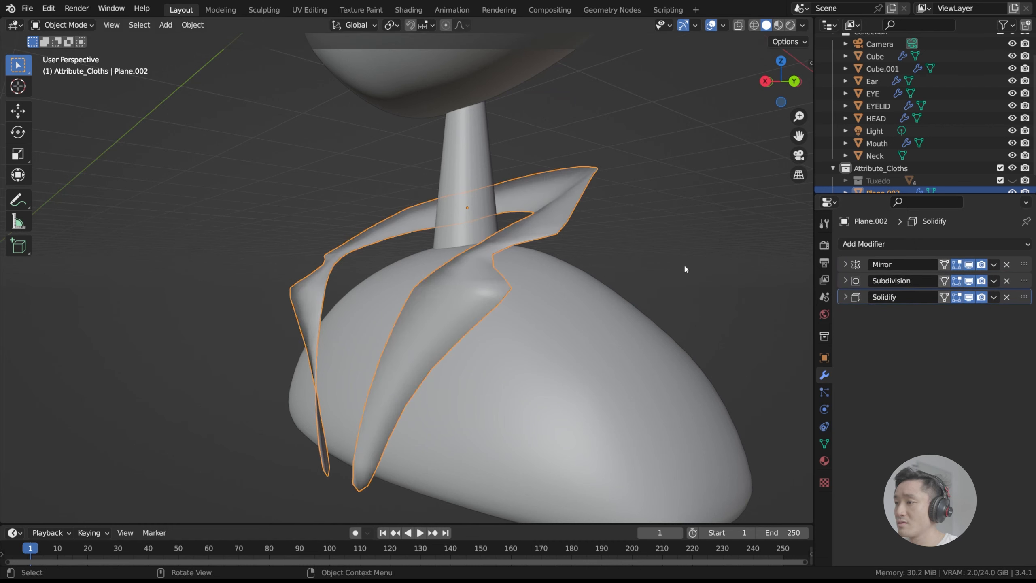
pyautogui.moveTo(684, 264); pyautogui.dragTo(780, 270, button='middle')
pyautogui.moveTo(1022, 297); pyautogui.dragTo(1022, 282)
pyautogui.moveTo(495, 279); pyautogui.dragTo(570, 307, button='middle')
pyautogui.scroll(3, 585, 301)
pyautogui.scroll(-2, 569, 307)
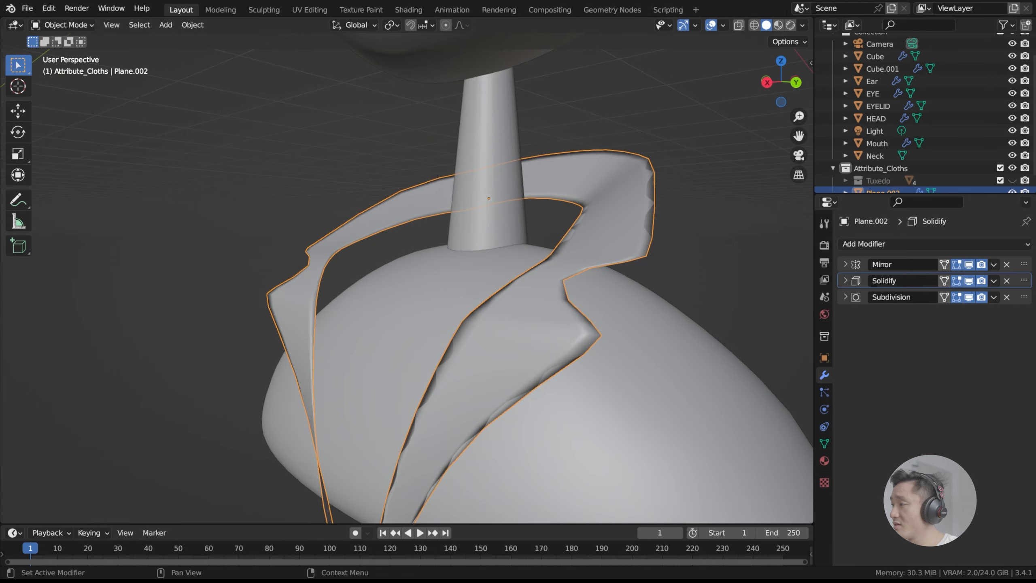
# Move the collar's Solidify modifier below its Subdivision modifier and expand the Solidify settings.
pyautogui.moveTo(1021, 281); pyautogui.dragTo(1021, 297)
pyautogui.moveTo(546, 208); pyautogui.dragTo(543, 235, button='middle')
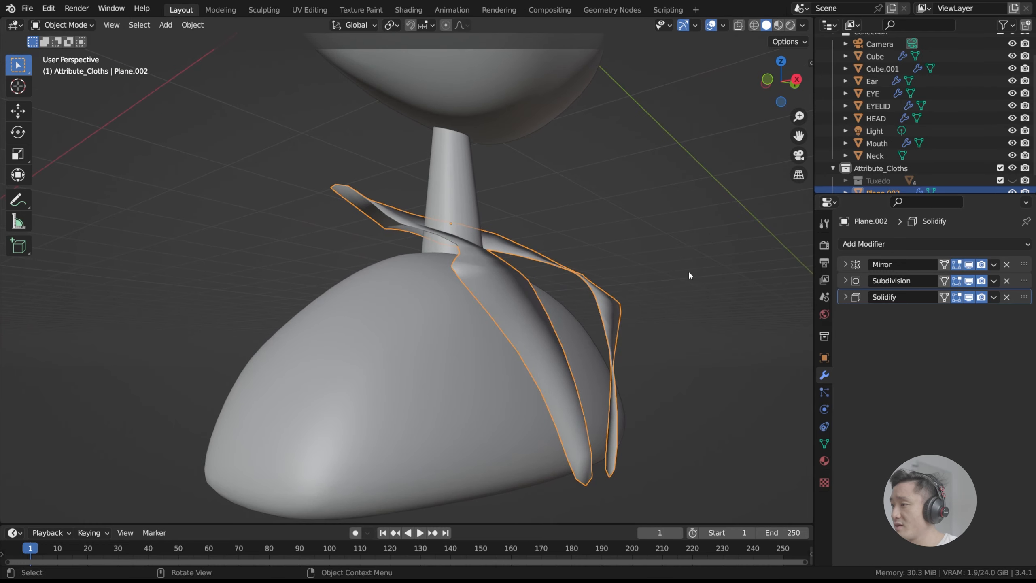
pyautogui.moveTo(689, 275); pyautogui.dragTo(651, 277, button='middle')
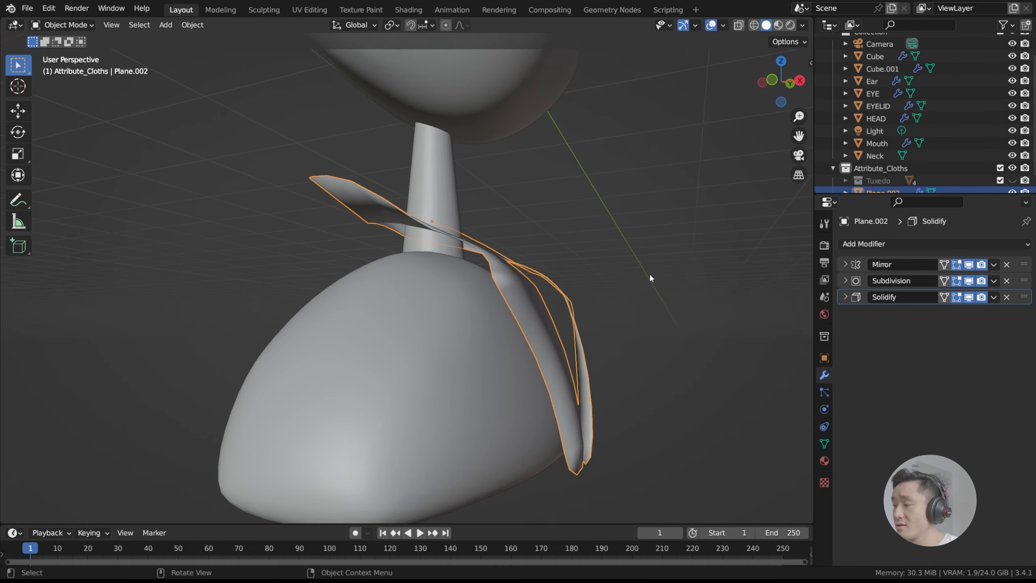
pyautogui.click(844, 296)
pyautogui.moveTo(670, 287); pyautogui.dragTo(636, 304, button='middle')
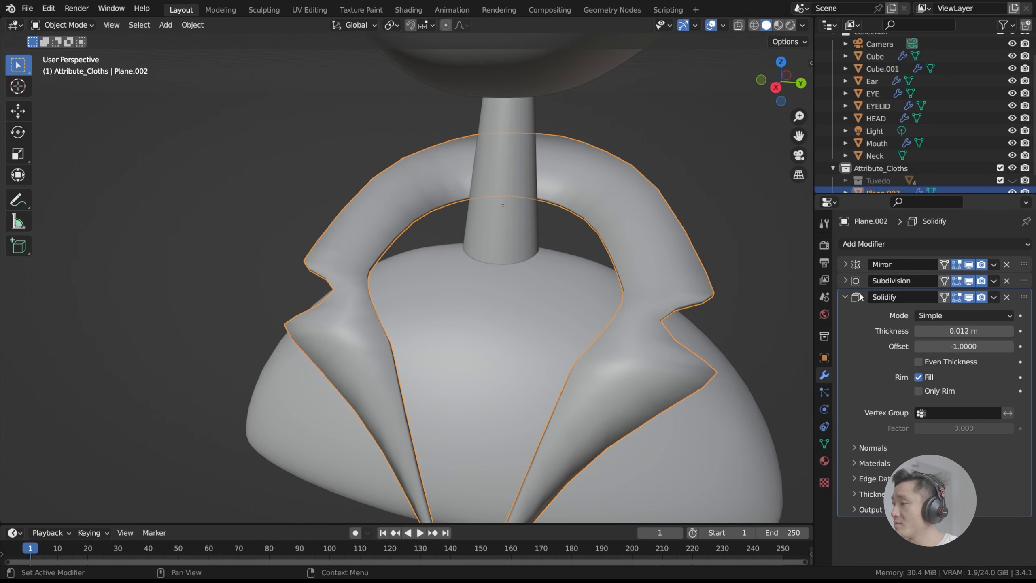
# Set the collar's Subdivision viewport level to 2 and save the file.
pyautogui.click(845, 280)
pyautogui.moveTo(999, 317); pyautogui.dragTo(1009, 317)
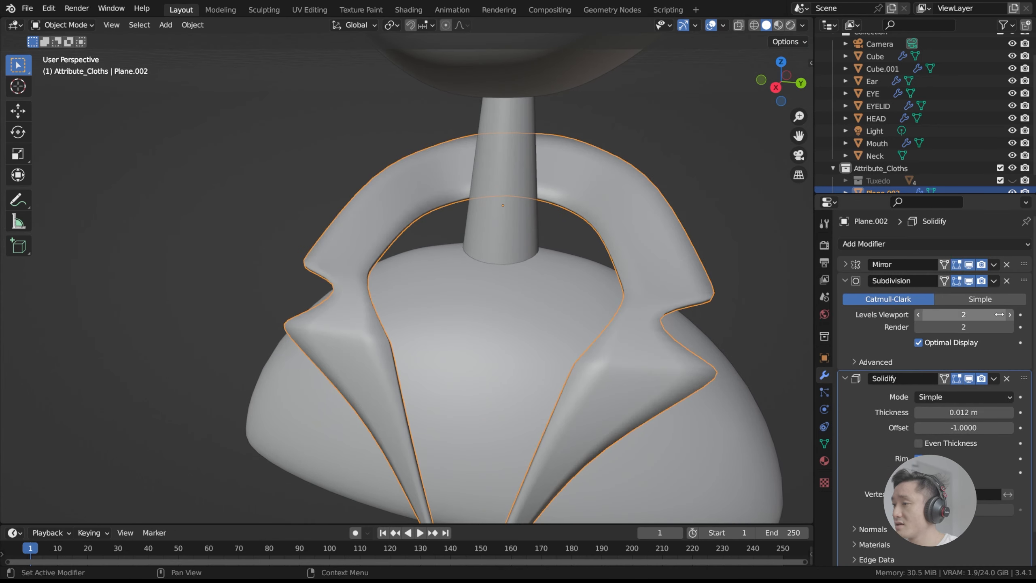
pyautogui.scroll(-3, 539, 324)
pyautogui.press('Tab')
pyautogui.press('Tab')
pyautogui.moveTo(559, 302); pyautogui.dragTo(523, 325, button='middle')
pyautogui.scroll(7, 440, 310)
pyautogui.scroll(-2, 438, 297)
pyautogui.scroll(-5, 443, 294)
pyautogui.hotkey('ctrl', 's')
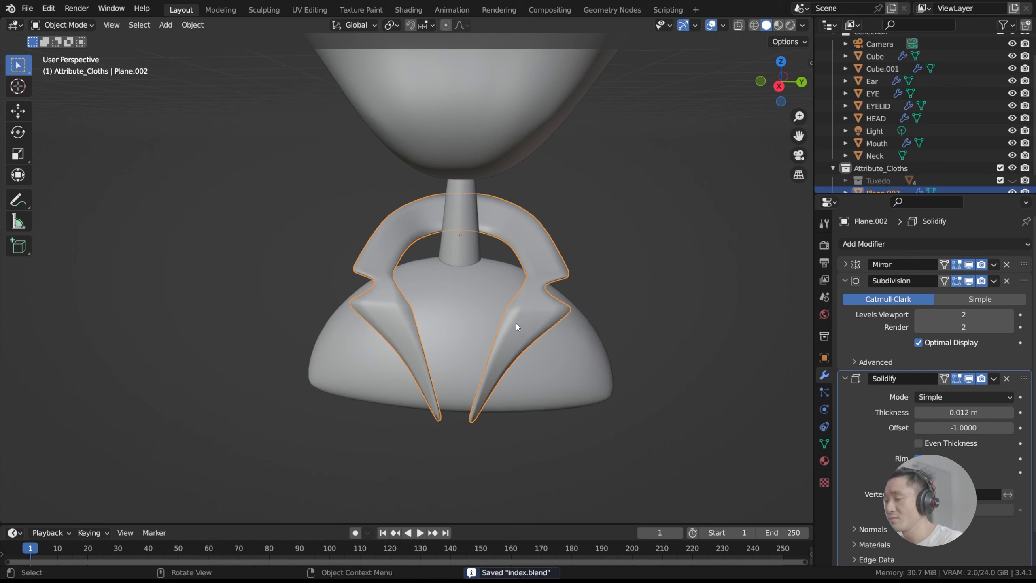
# Rename the torso object Cube.001 as Body.
pyautogui.click(459, 294)
pyautogui.moveTo(458, 294)
pyautogui.mouseDown(button='middle')
pyautogui.moveTo(522, 306)
pyautogui.moveTo(475, 288)
pyautogui.mouseUp(button='middle')
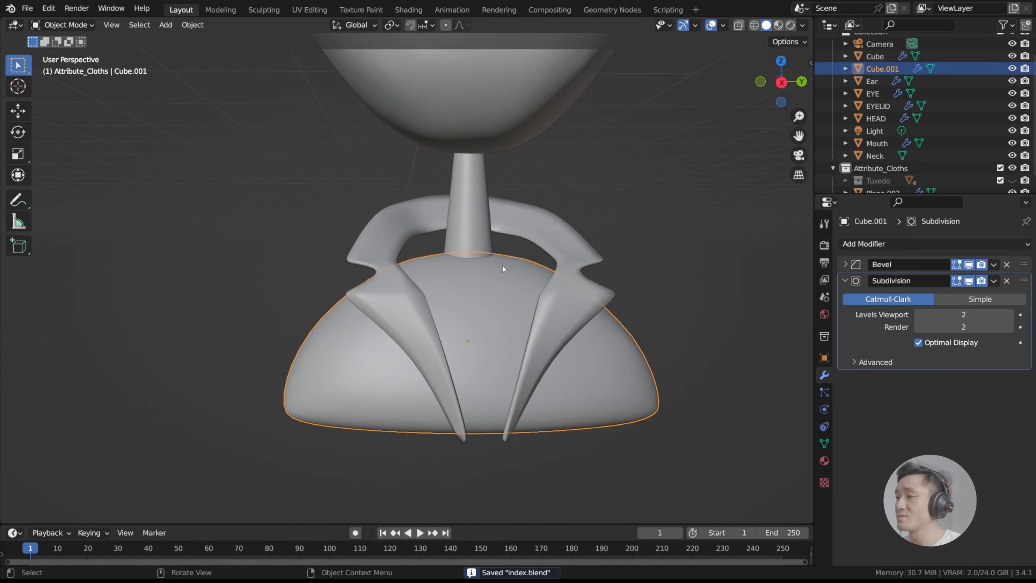
pyautogui.click(556, 242)
pyautogui.click(485, 284)
pyautogui.moveTo(485, 284); pyautogui.dragTo(525, 310, button='middle')
pyautogui.press('Tab')
pyautogui.press('Tab')
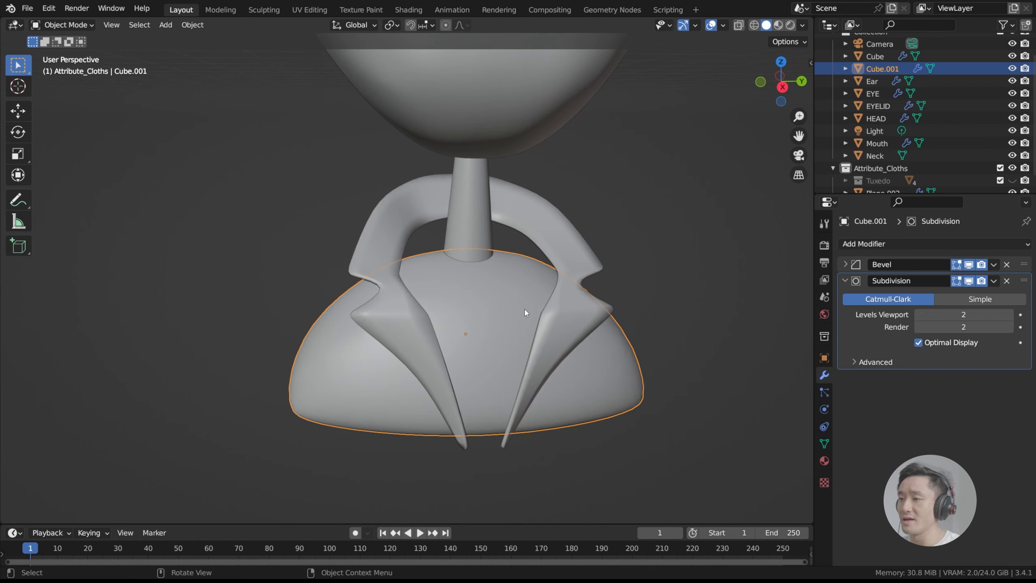
pyautogui.doubleClick(881, 69)
pyautogui.scroll(2, 881, 70)
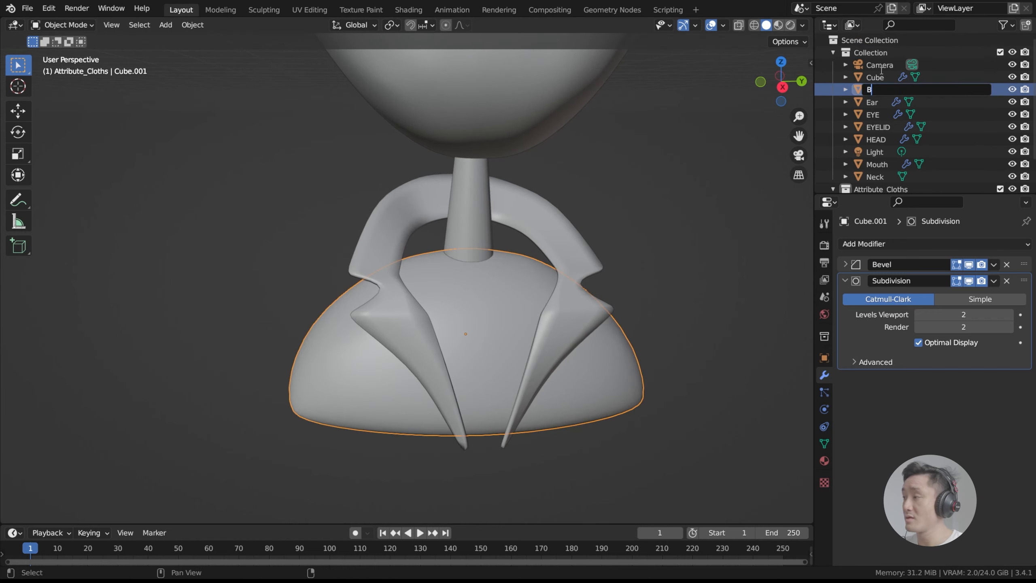
pyautogui.press('Return')
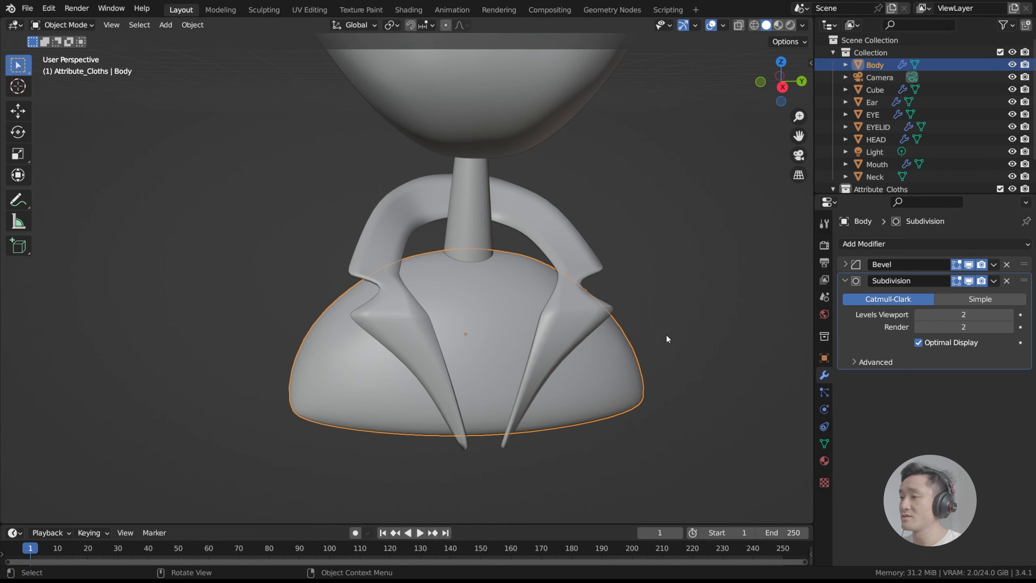
# Duplicate the Body object in place and put the copy in the Attribute_Cloths collection.
pyautogui.hotkey('shift', 'd')
pyautogui.rightClick(630, 346)
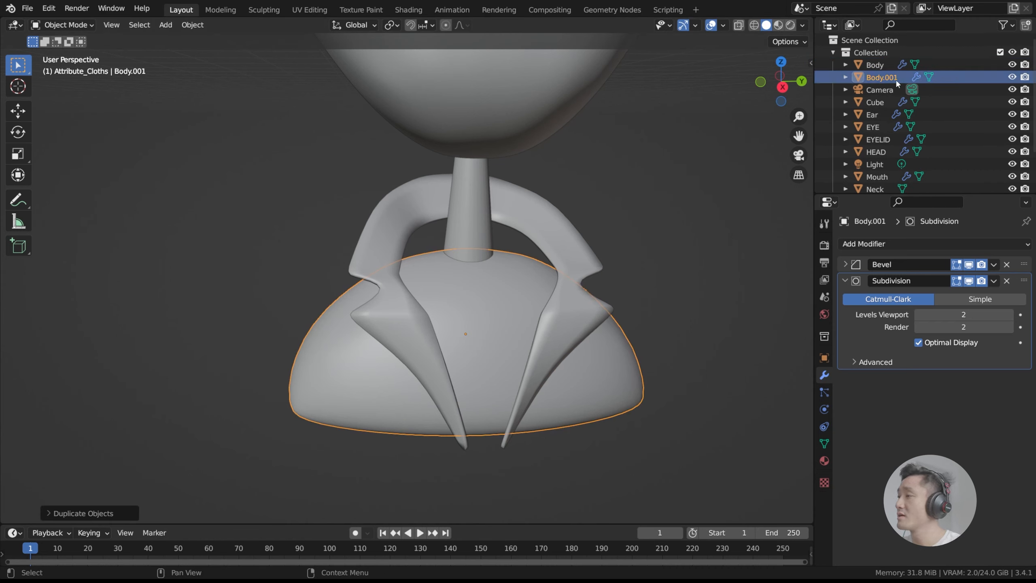
pyautogui.moveTo(897, 81); pyautogui.dragTo(880, 172)
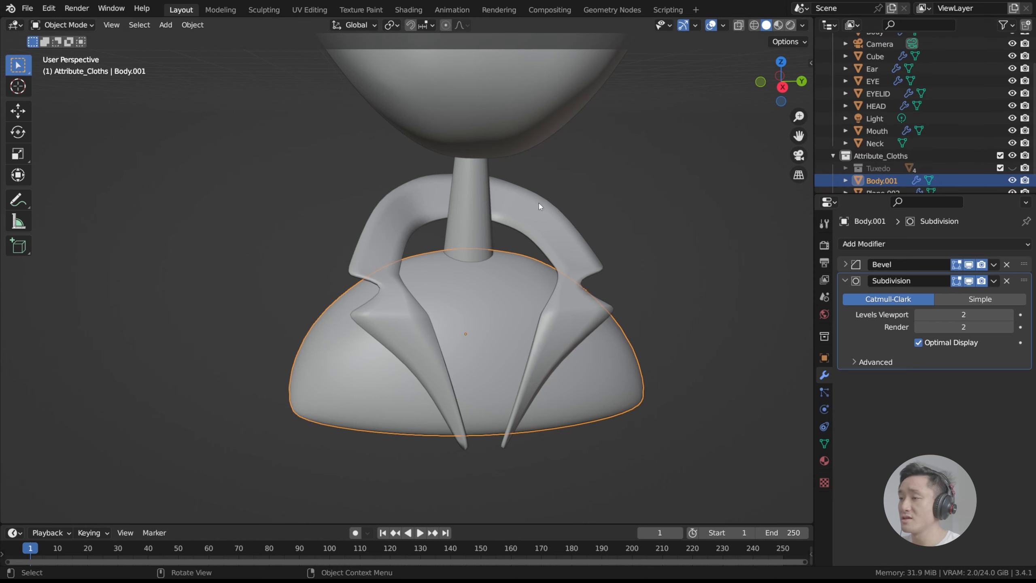
pyautogui.moveTo(539, 203); pyautogui.dragTo(630, 227, button='middle')
pyautogui.moveTo(734, 221); pyautogui.dragTo(608, 335, button='middle')
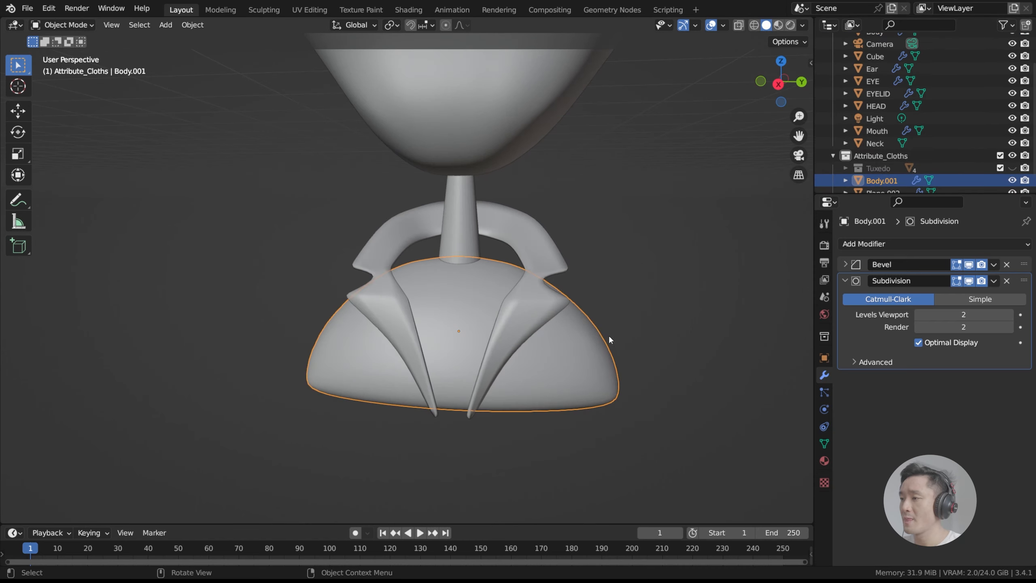
# Scale the entire mesh of the duplicated body very slightly in Edit Mode.
pyautogui.press('Tab')
pyautogui.moveTo(611, 259); pyautogui.dragTo(633, 269, button='middle')
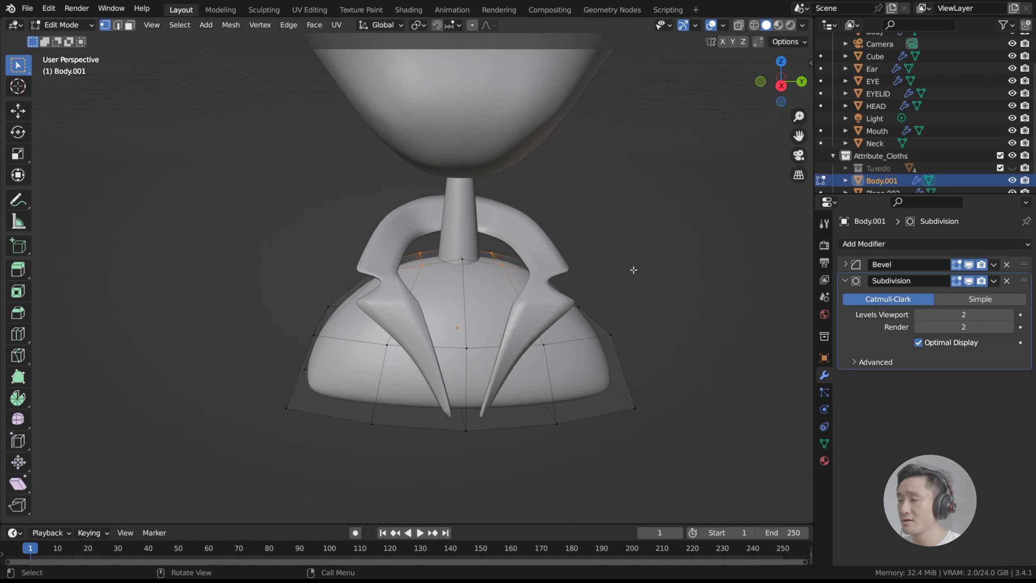
pyautogui.press('Tab')
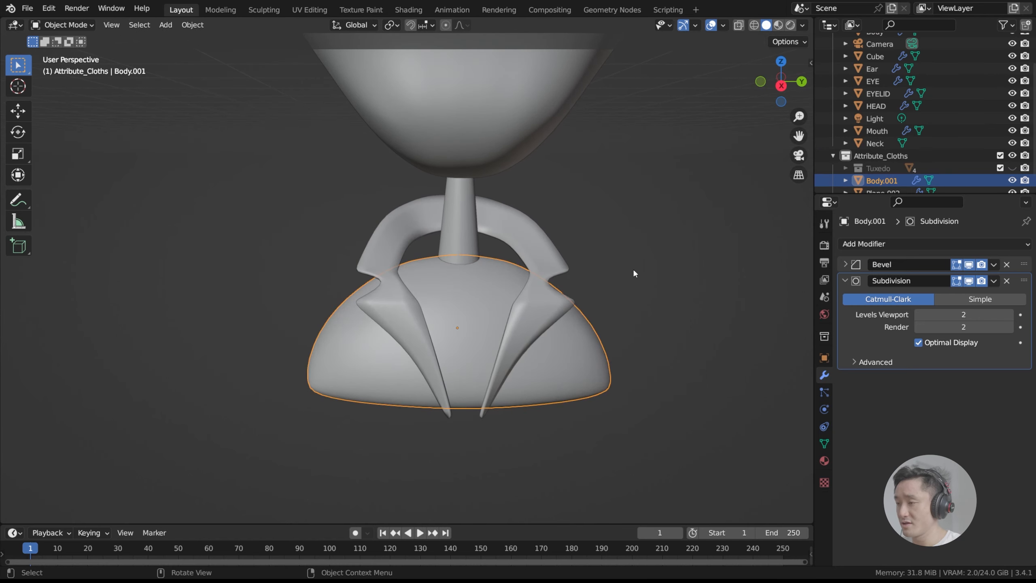
pyautogui.press('Tab')
pyautogui.press('a')
pyautogui.press('s')
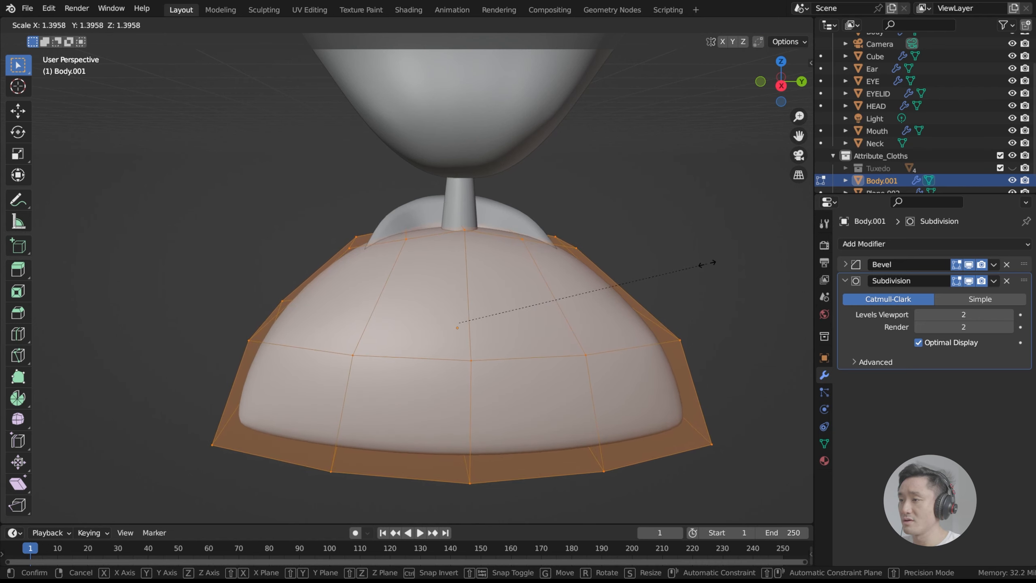
pyautogui.click(631, 272)
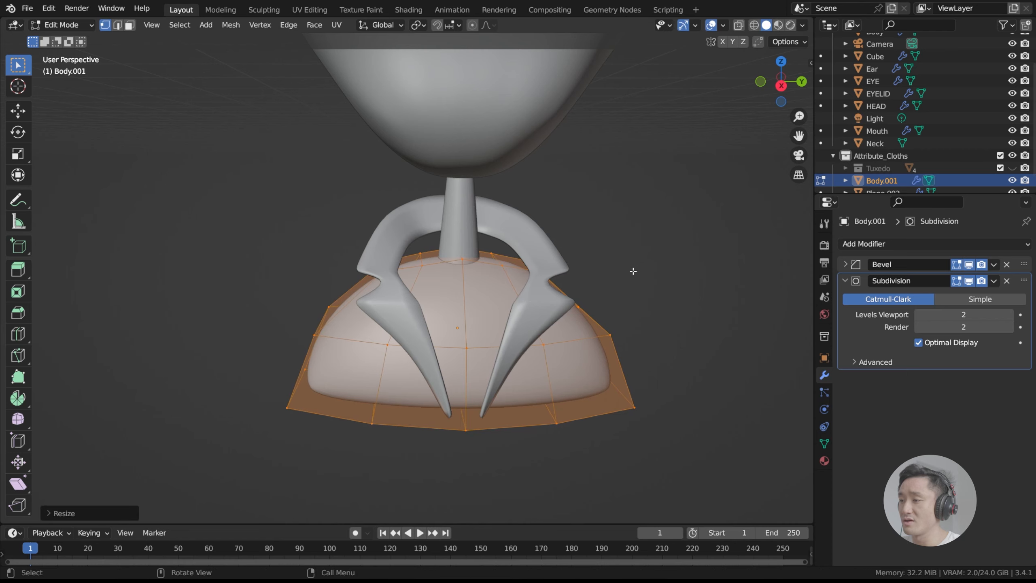
# Add a horizontal loop cut around the upper part of the duplicated body and slide it toward the shoulders.
pyautogui.moveTo(631, 273); pyautogui.dragTo(432, 289, button='middle')
pyautogui.hotkey('ctrl', 'r')
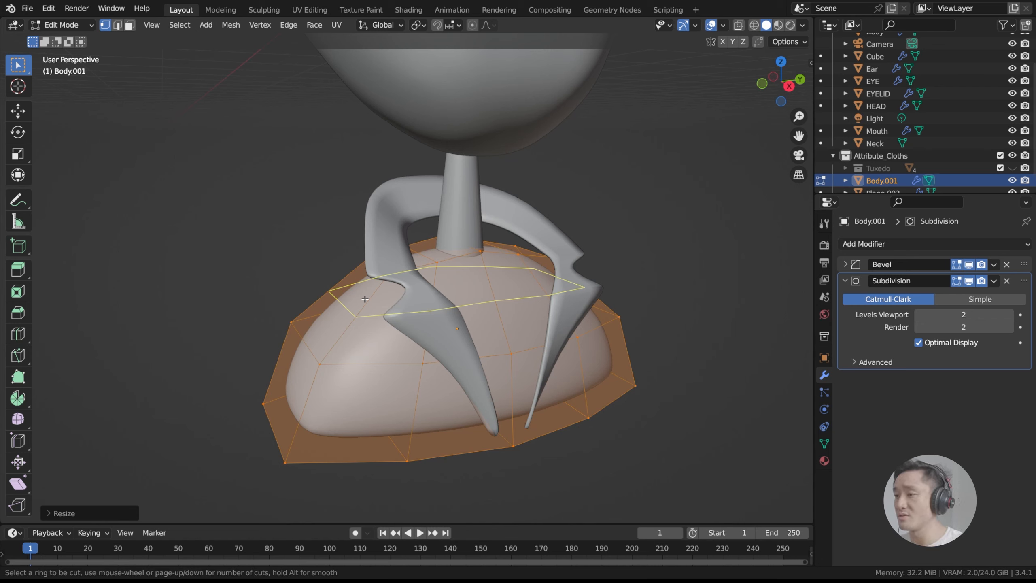
pyautogui.click(364, 299)
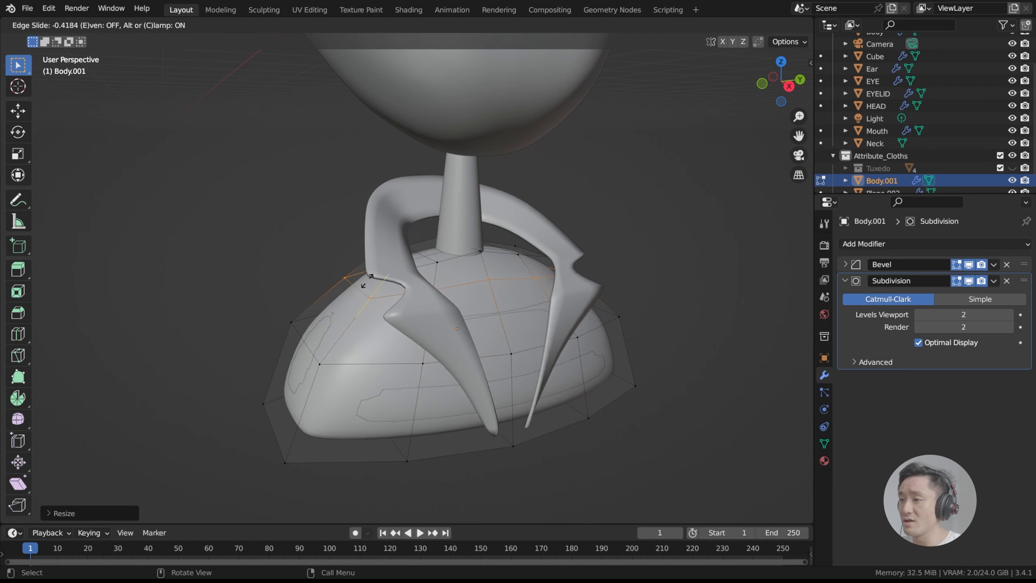
pyautogui.click(367, 285)
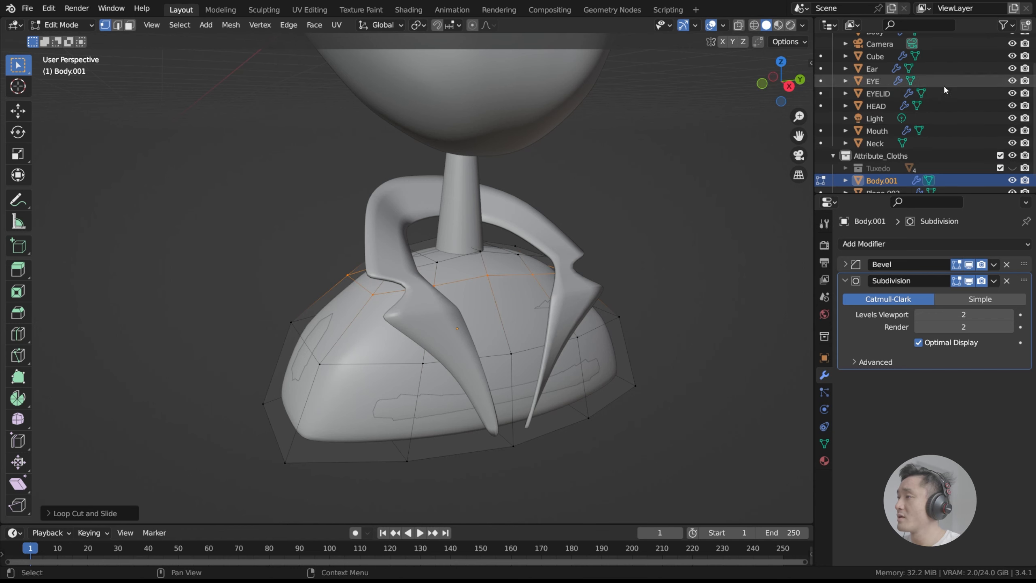
pyautogui.scroll(-1, 945, 131)
pyautogui.moveTo(444, 189); pyautogui.dragTo(456, 190, button='middle')
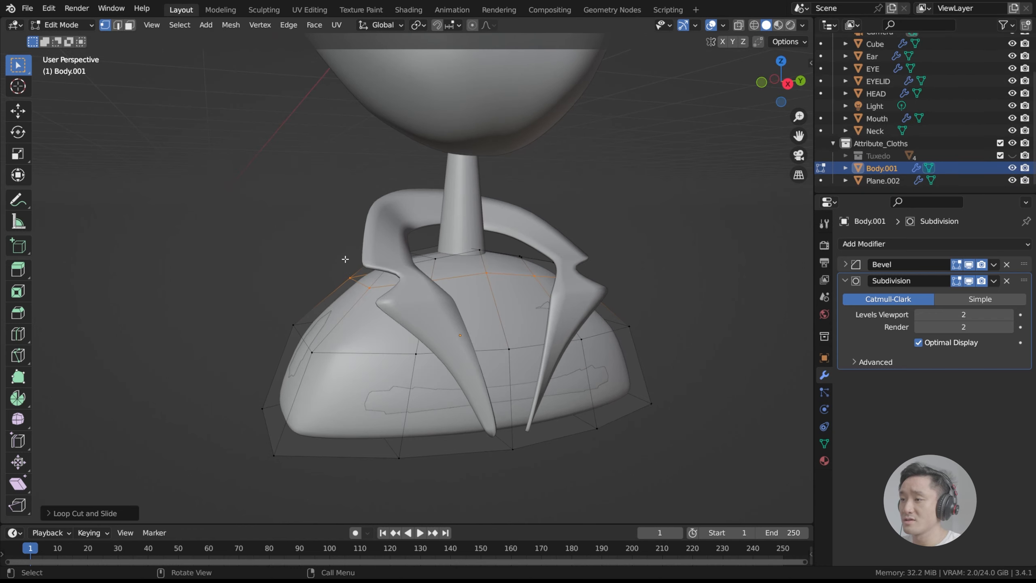
pyautogui.moveTo(345, 259); pyautogui.dragTo(412, 286, button='middle')
pyautogui.moveTo(394, 272); pyautogui.dragTo(483, 309, button='middle')
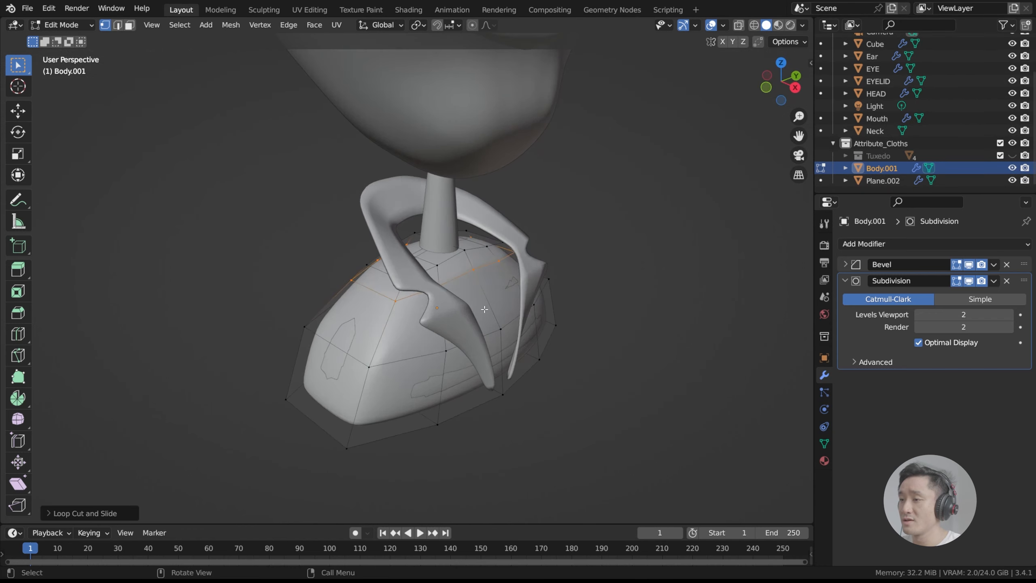
pyautogui.click(385, 301)
pyautogui.keyDown('shift'); pyautogui.click(350, 281); pyautogui.keyUp('shift')
pyautogui.moveTo(415, 244); pyautogui.dragTo(348, 252, button='middle')
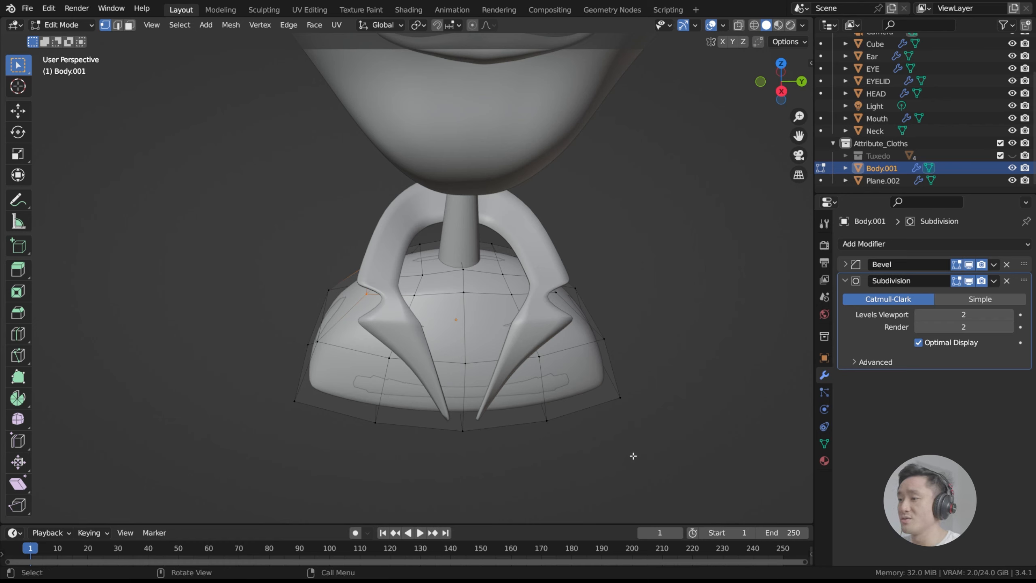
# In the right orthographic view with X-ray on, delete the vertices of the duplicated body's positive-Y half.
pyautogui.press('KP_3')
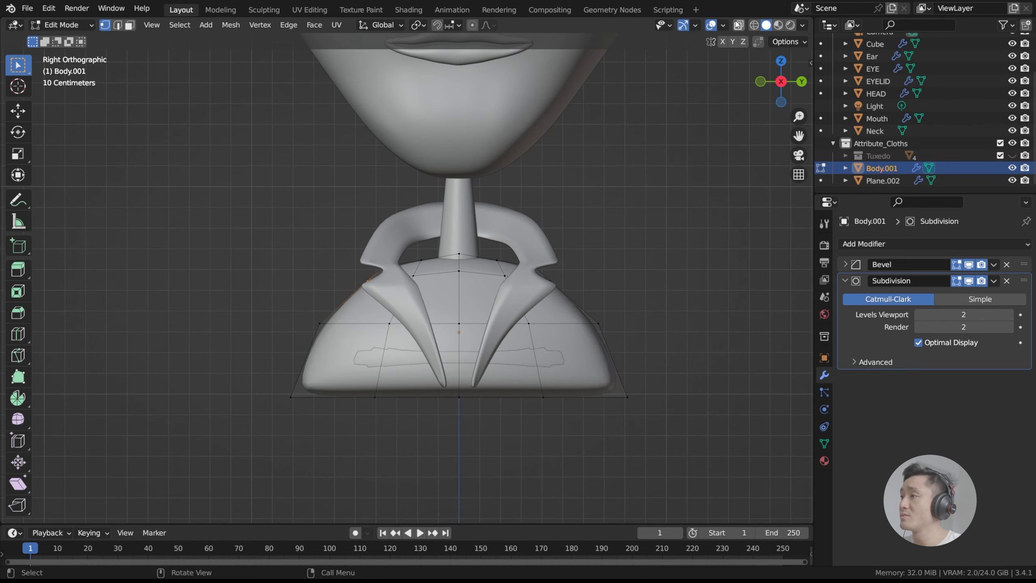
pyautogui.click(738, 25)
pyautogui.moveTo(682, 514); pyautogui.dragTo(505, 247)
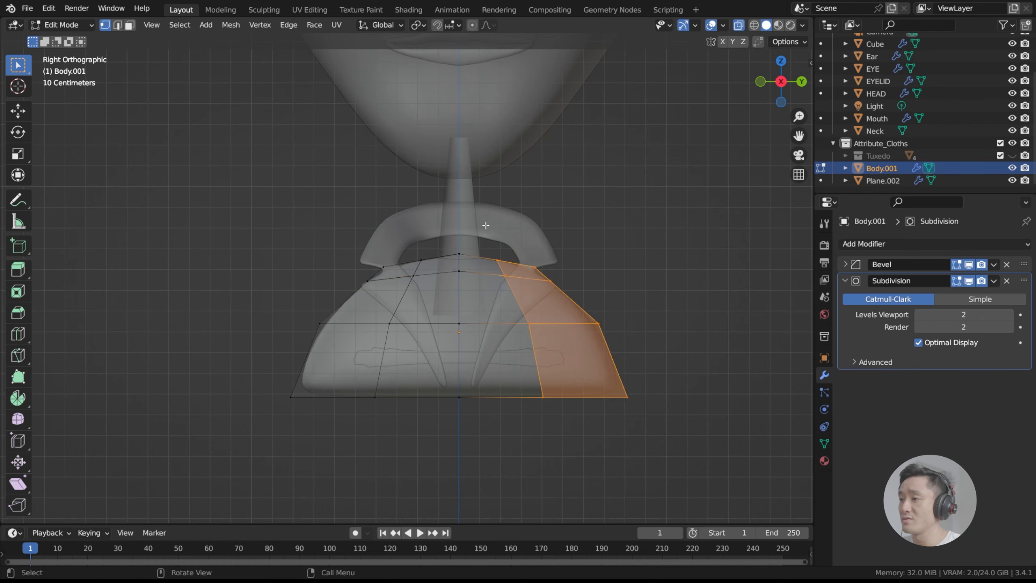
pyautogui.press('x')
pyautogui.click(591, 268)
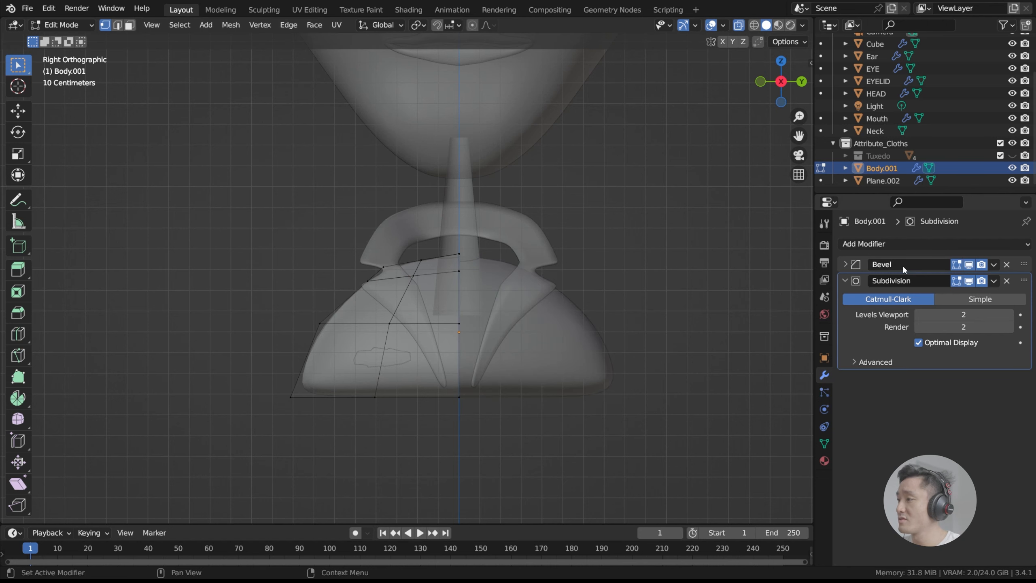
# Add a Mirror modifier to the half body, enabling the Y axis and disabling the X axis.
pyautogui.click(866, 244)
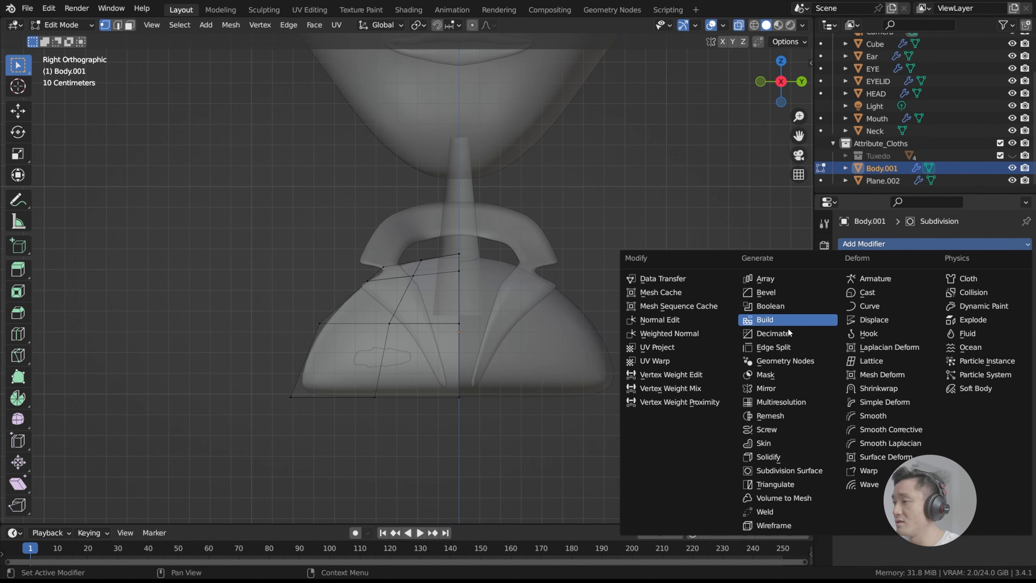
pyautogui.click(787, 388)
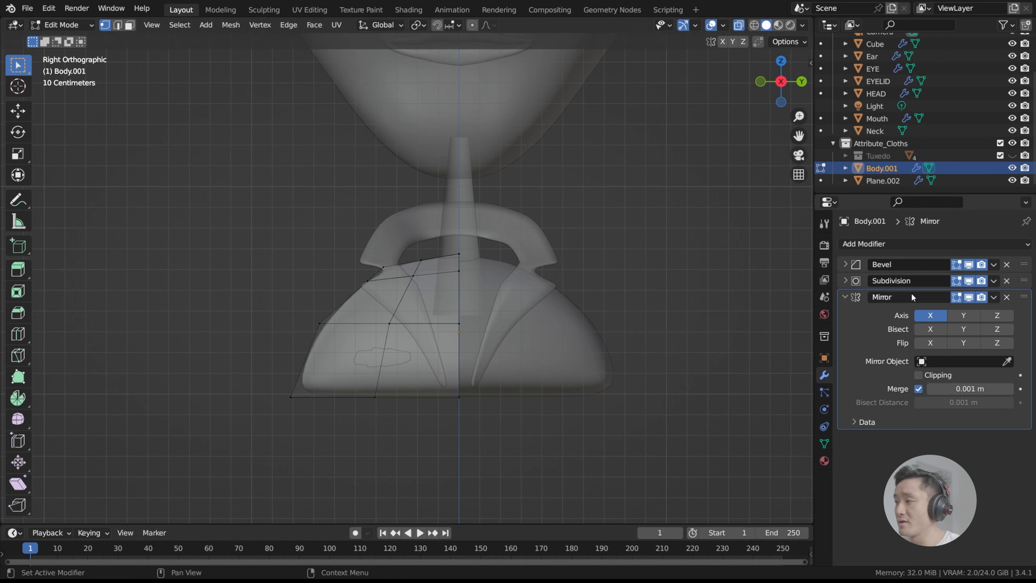
pyautogui.click(975, 318)
pyautogui.click(929, 316)
pyautogui.moveTo(589, 288); pyautogui.dragTo(617, 321, button='middle')
pyautogui.press('Tab')
pyautogui.press('Tab')
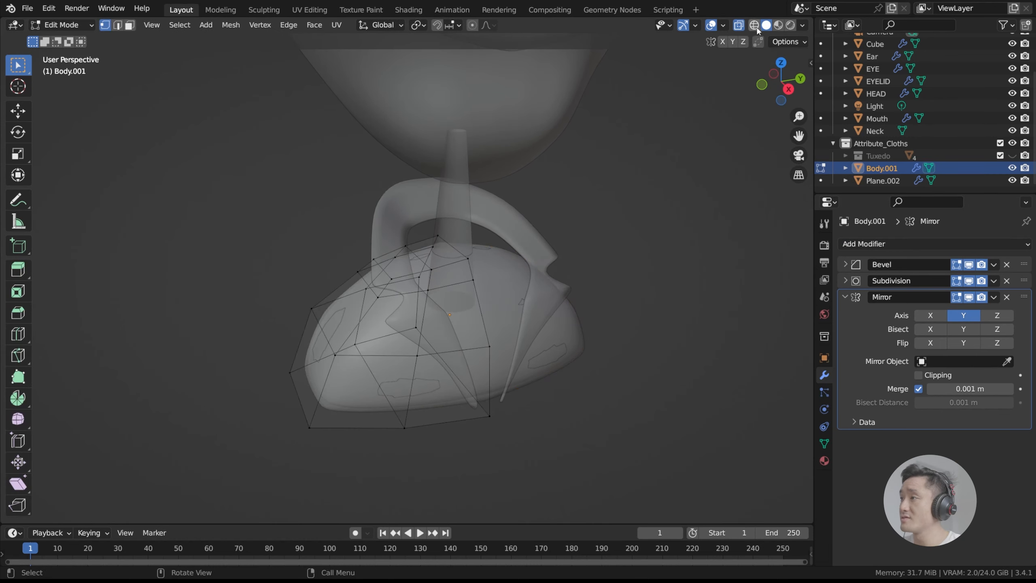
# Turn X-ray off and move the two outer shoulder vertices outward along the Y axis.
pyautogui.click(739, 26)
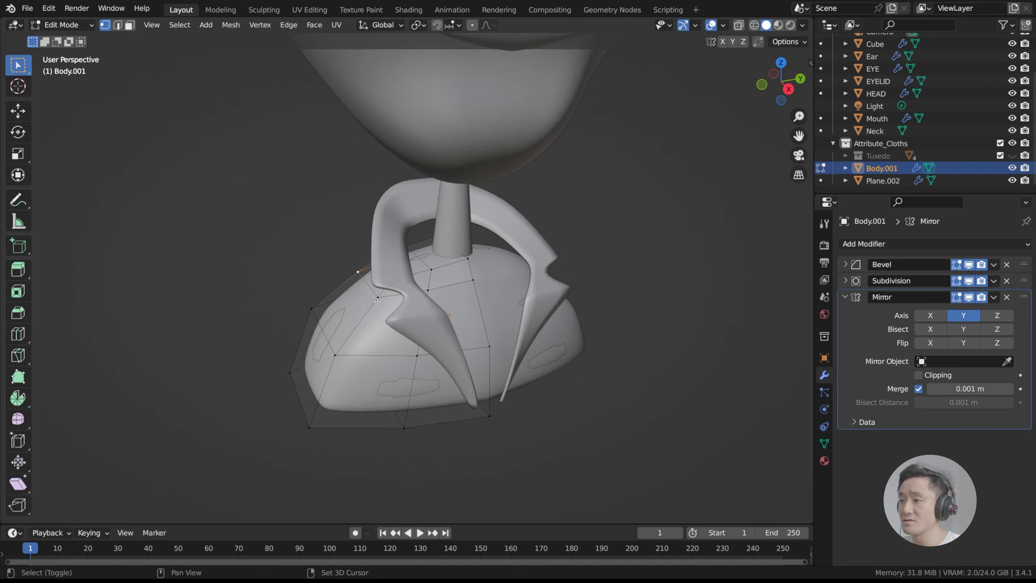
pyautogui.moveTo(395, 282); pyautogui.dragTo(481, 304, button='middle')
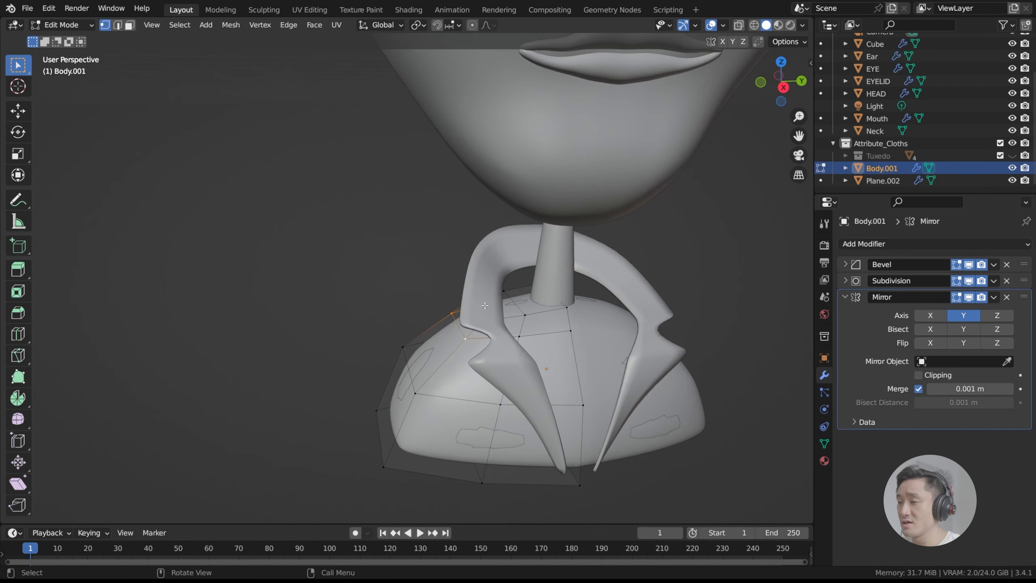
pyautogui.press('g')
pyautogui.press('x')
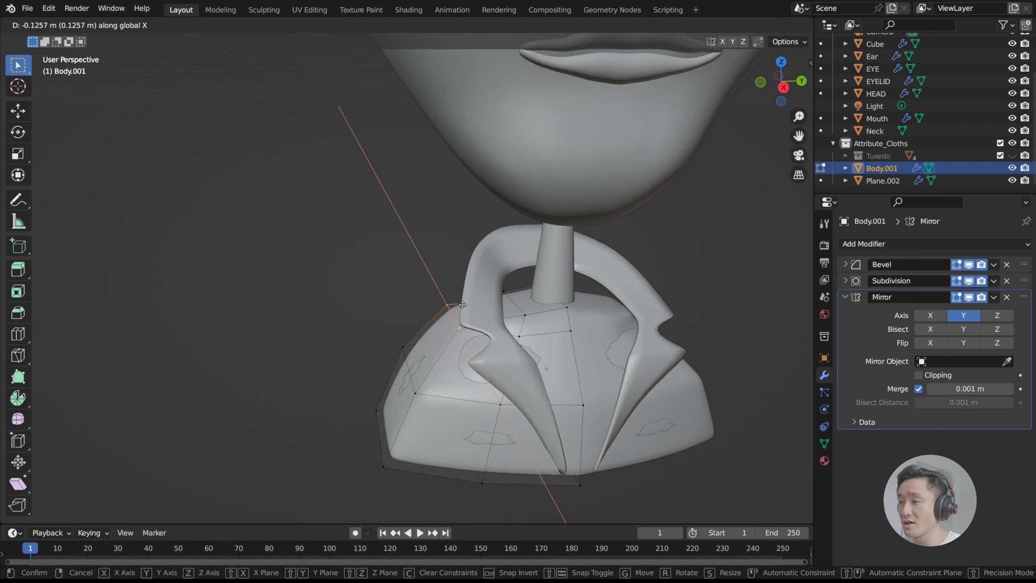
pyautogui.press('y')
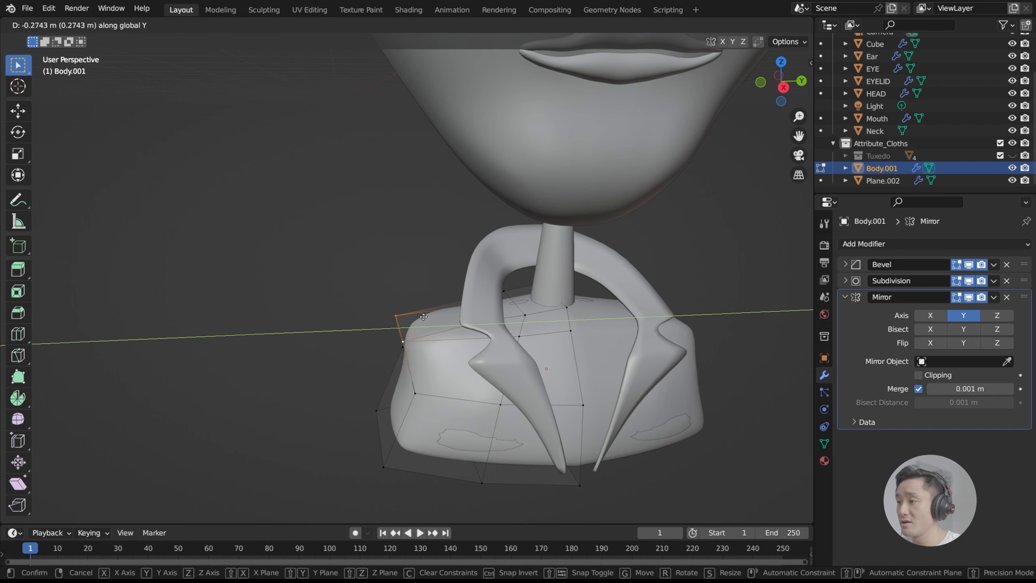
pyautogui.click(386, 325)
# Shift the selected shoulder vertices along the X axis.
pyautogui.moveTo(385, 324); pyautogui.dragTo(413, 299, button='middle')
pyautogui.press('g')
pyautogui.press('x')
pyautogui.click(369, 274)
# Raise the selected shoulder vertices about 0.14 m along the Z axis.
pyautogui.press('g')
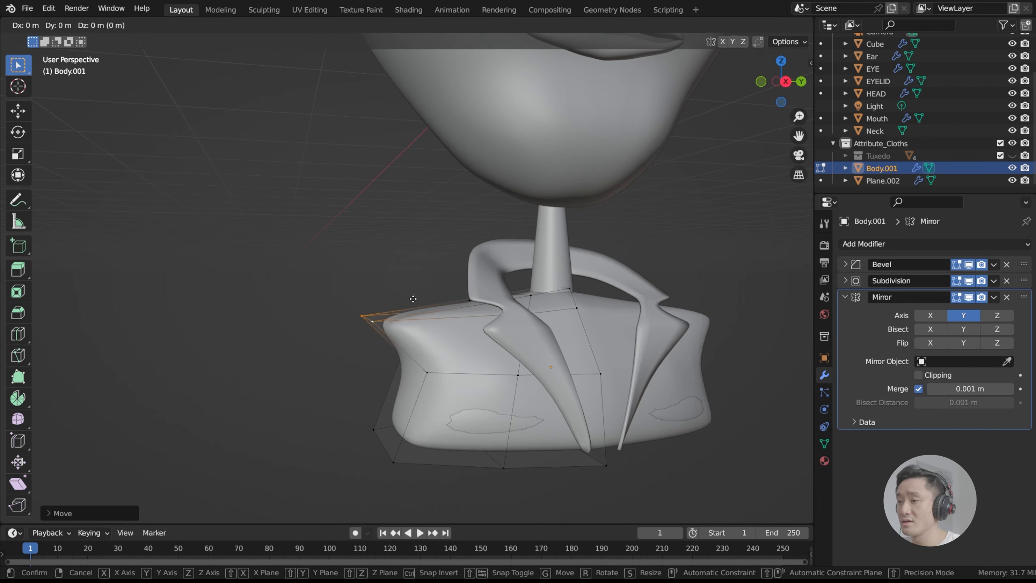
pyautogui.press('z')
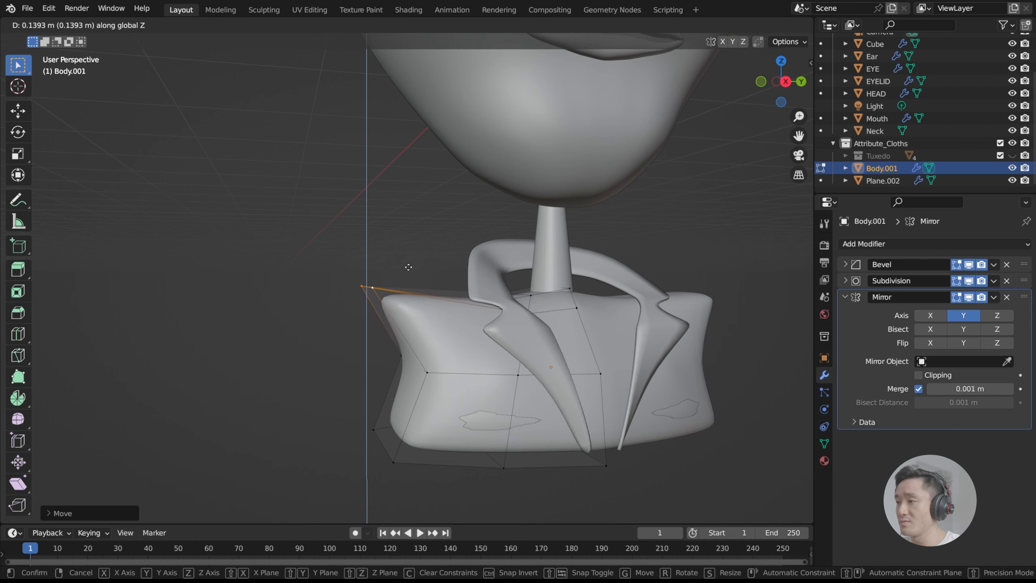
pyautogui.click(408, 268)
pyautogui.moveTo(409, 268); pyautogui.dragTo(449, 319, button='middle')
pyautogui.scroll(-5, 443, 300)
pyautogui.scroll(1, 450, 320)
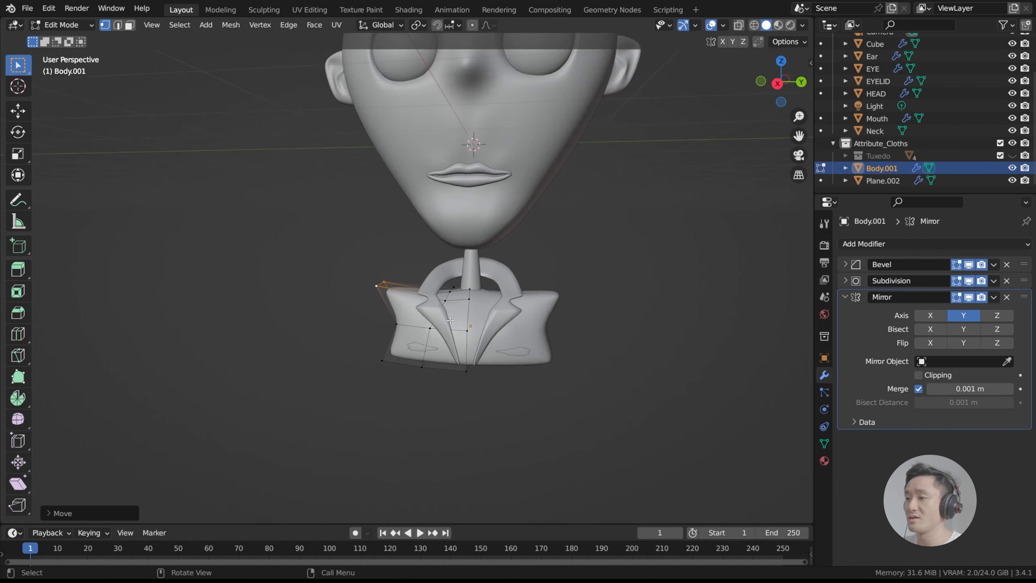
# Move the jacket's lower front outer corner vertex outward, away from the body.
pyautogui.scroll(1, 450, 320)
pyautogui.moveTo(398, 377); pyautogui.dragTo(407, 369, button='middle')
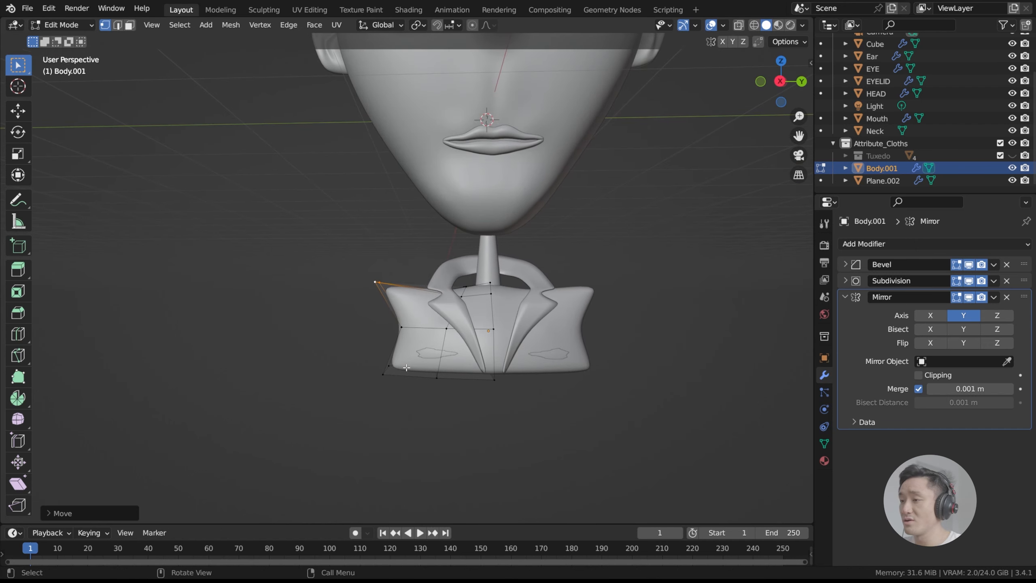
pyautogui.moveTo(356, 355); pyautogui.dragTo(412, 397)
pyautogui.scroll(2, 471, 387)
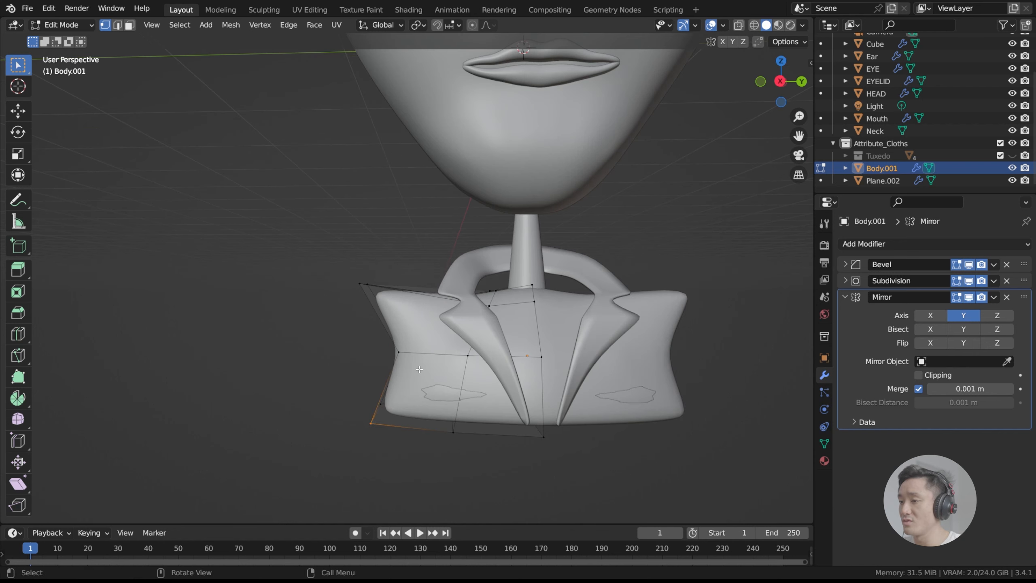
pyautogui.press('g')
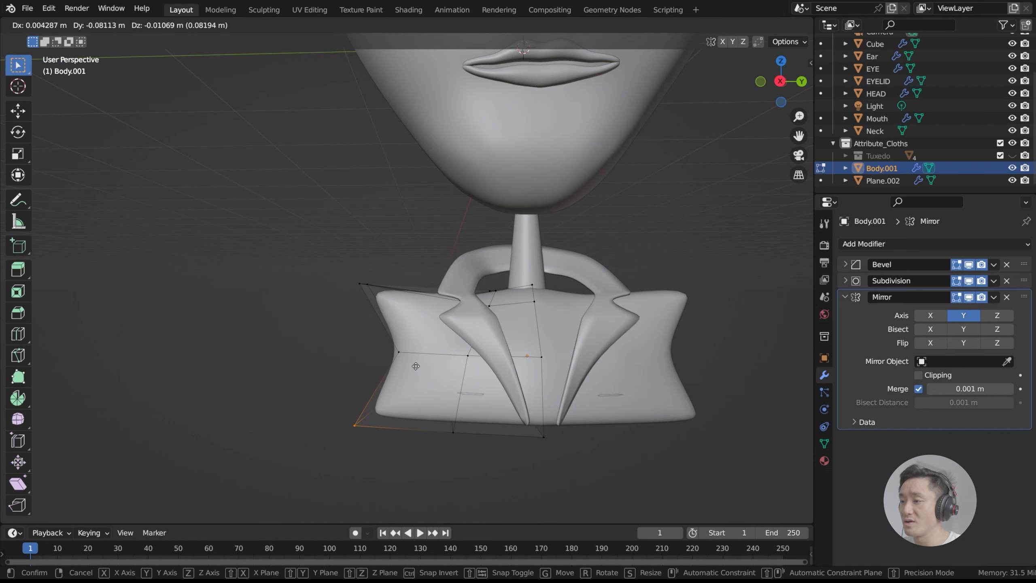
pyautogui.click(404, 366)
# Shift the lower front outer corner vertex along the X axis.
pyautogui.moveTo(403, 366); pyautogui.dragTo(490, 350, button='middle')
pyautogui.press('g')
pyautogui.press('x')
pyautogui.click(462, 382)
# Add the other lower outer corner vertex to the selection, scale both along the X axis, and save the file.
pyautogui.keyDown('shift'); pyautogui.click(398, 404); pyautogui.keyUp('shift')
pyautogui.press('s')
pyautogui.press('x')
pyautogui.click(592, 375)
pyautogui.scroll(-4, 418, 358)
pyautogui.scroll(-2, 490, 349)
pyautogui.hotkey('ctrl', 's')
# Add a vertical loop cut through the outer side of the jacket, between the shoulder tip and the collar.
pyautogui.scroll(7, 406, 325)
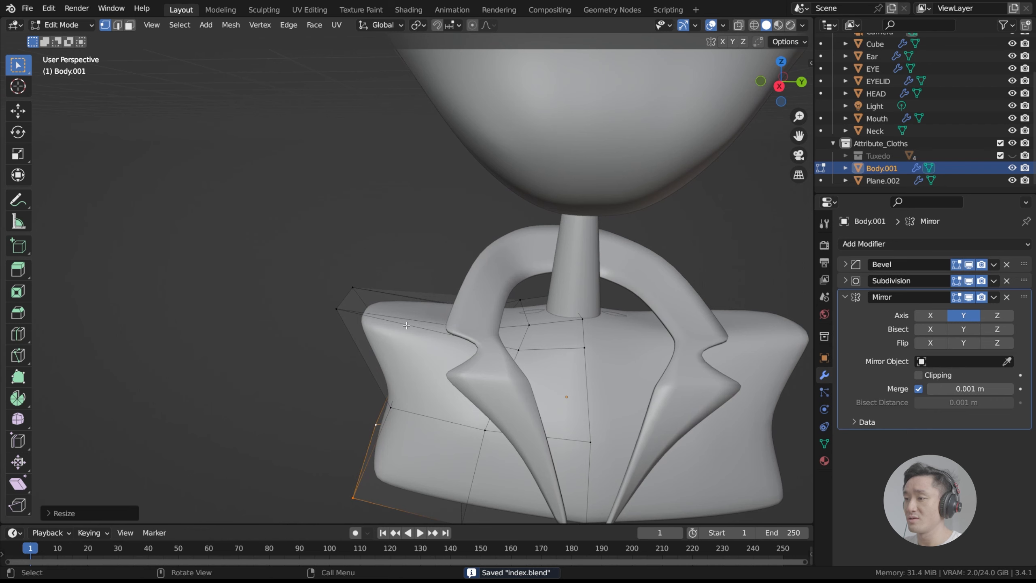
pyautogui.scroll(-3, 406, 326)
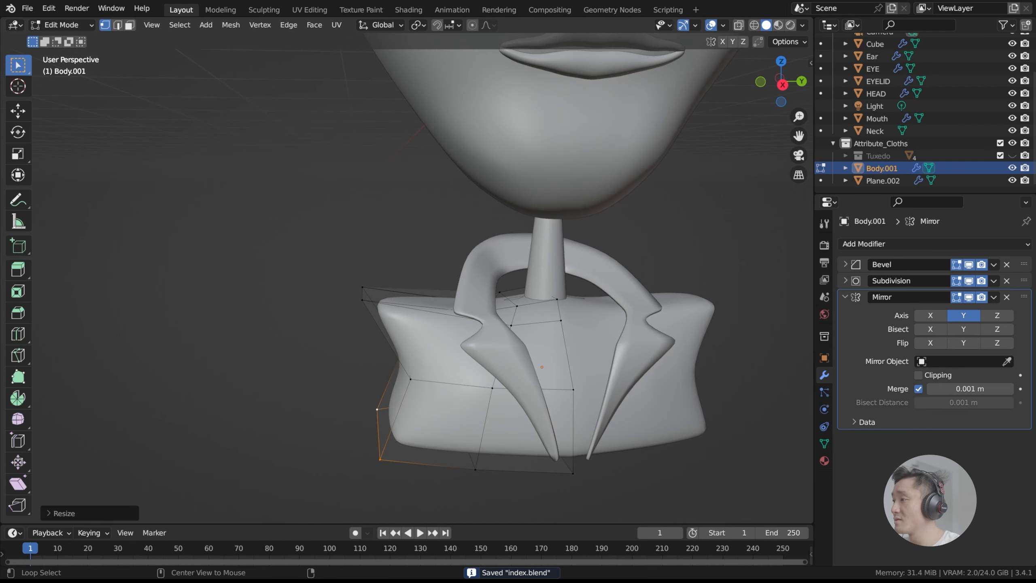
pyautogui.scroll(2, 424, 343)
pyautogui.hotkey('ctrl', 'r')
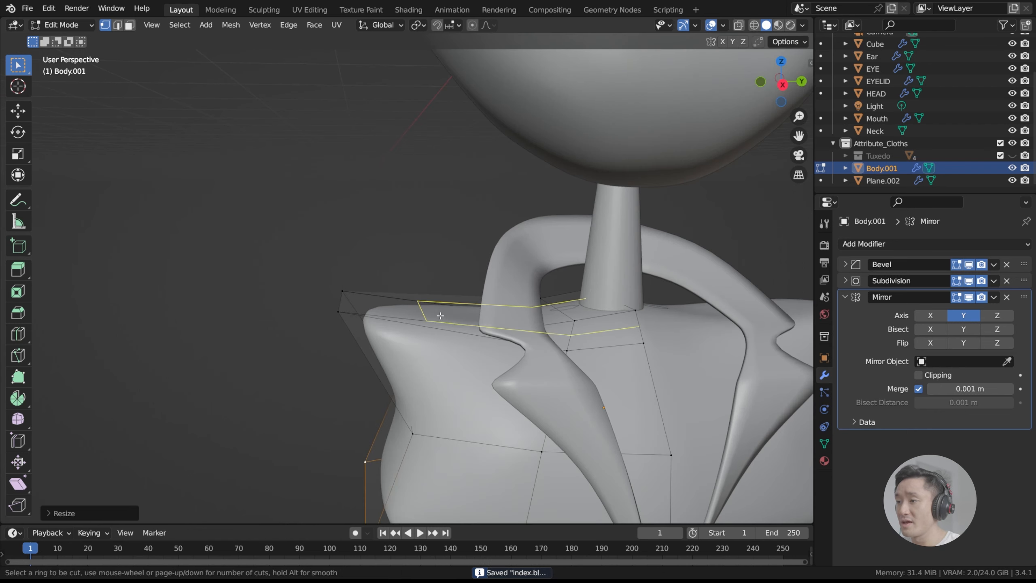
pyautogui.click(454, 339)
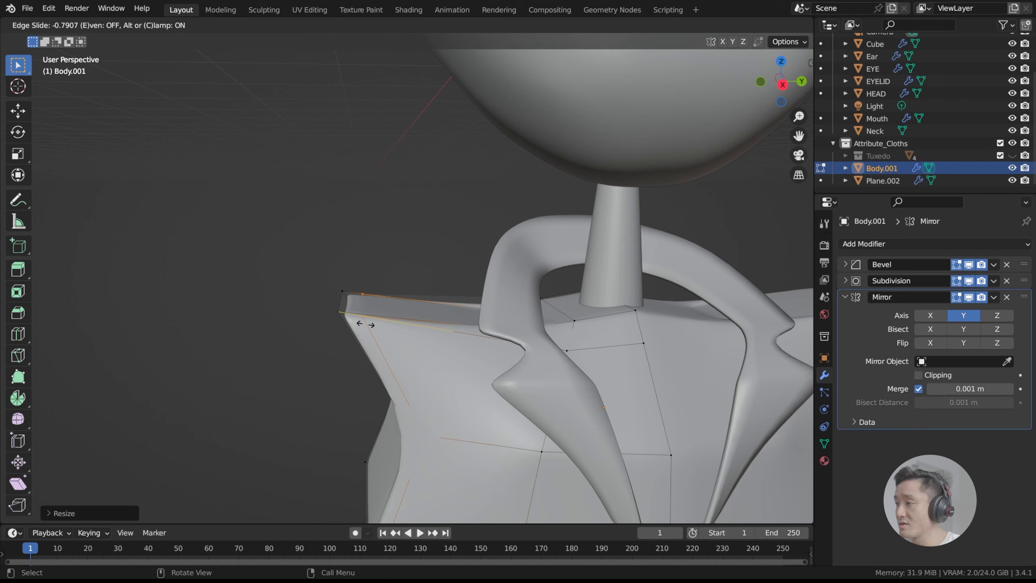
pyautogui.click(416, 328)
pyautogui.scroll(-5, 550, 317)
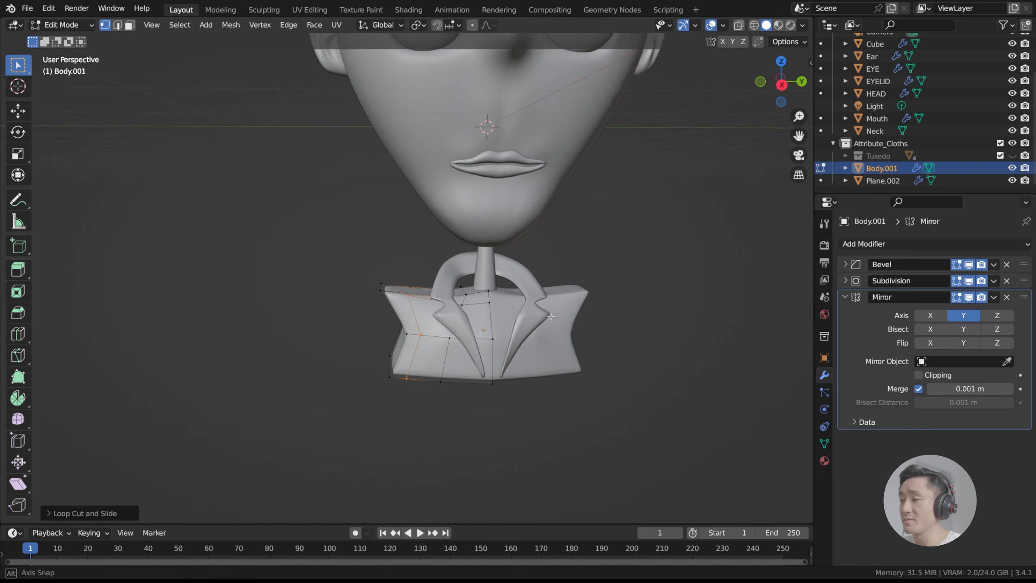
pyautogui.moveTo(551, 316)
pyautogui.mouseDown(button='middle')
pyautogui.moveTo(579, 304)
pyautogui.moveTo(548, 316)
pyautogui.mouseUp(button='middle')
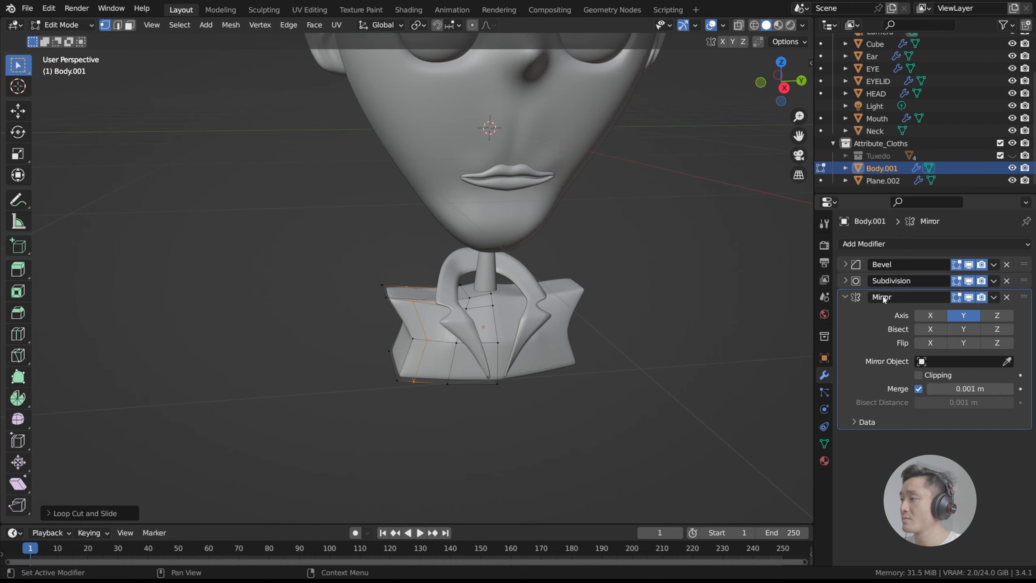
# Set the Bevel modifier's amount to 0.33 m on the jacket and return to mesh editing.
pyautogui.click(847, 297)
pyautogui.scroll(3, 670, 308)
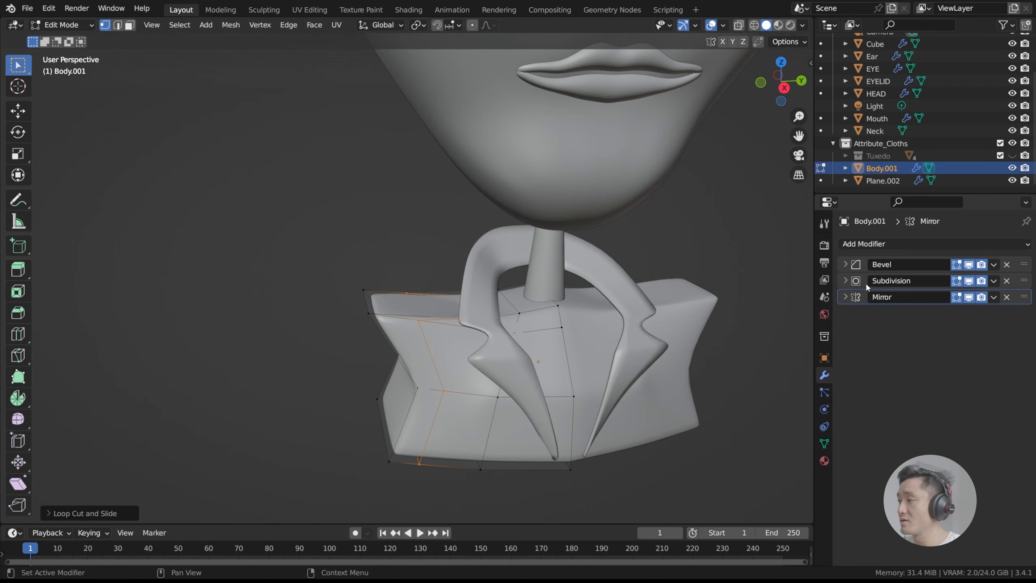
pyautogui.press('Tab')
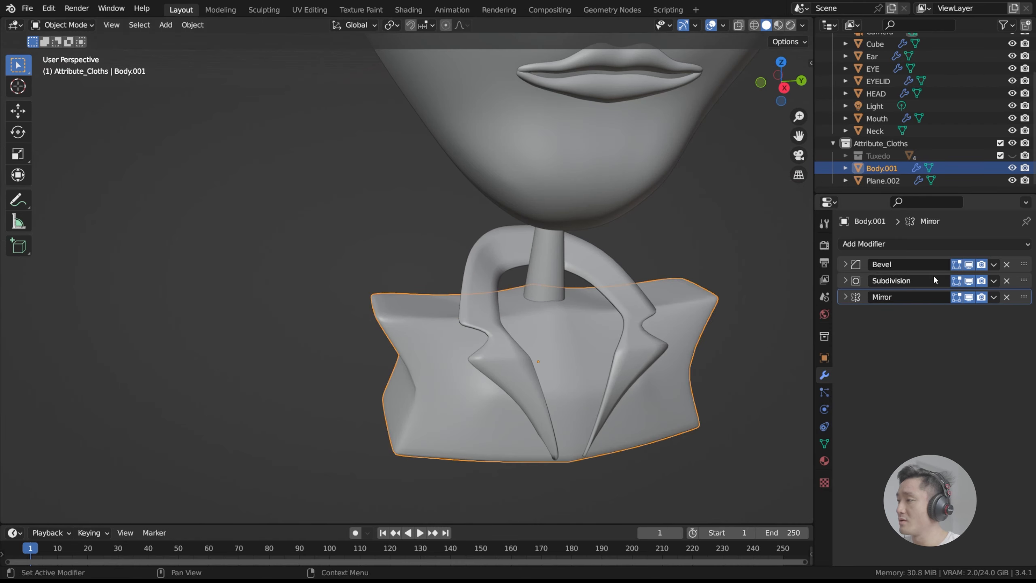
pyautogui.click(845, 264)
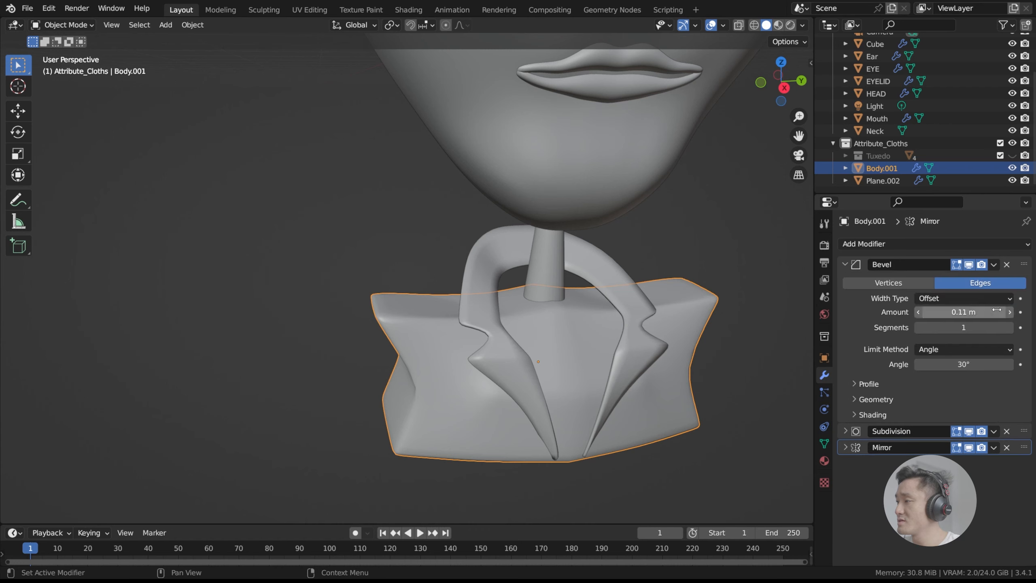
pyautogui.moveTo(980, 314)
pyautogui.mouseDown()
pyautogui.moveTo(992, 315)
pyautogui.moveTo(978, 315)
pyautogui.mouseUp()
pyautogui.click(969, 314)
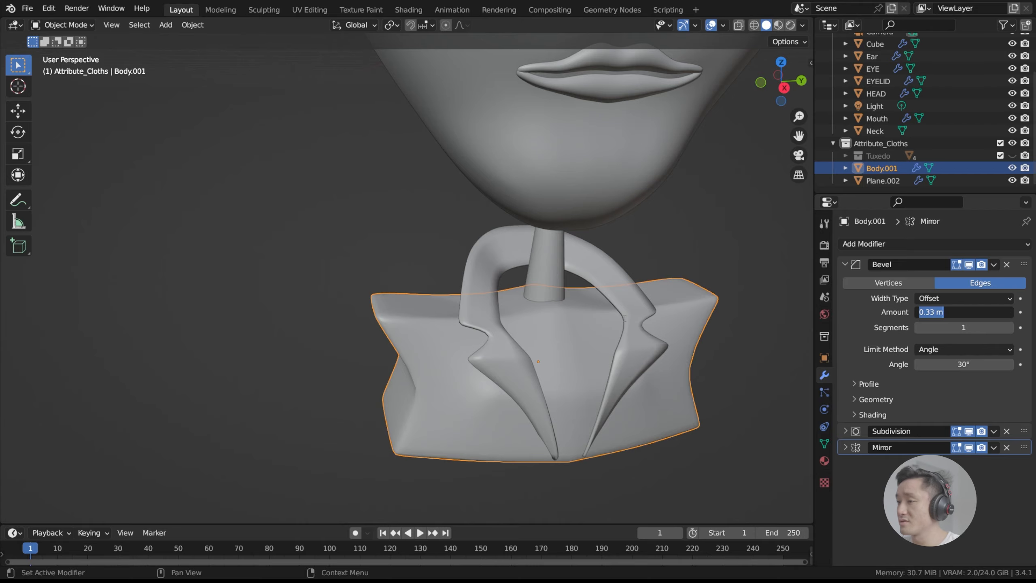
pyautogui.press('Escape')
pyautogui.press('Tab')
pyautogui.moveTo(489, 337); pyautogui.dragTo(583, 347, button='middle')
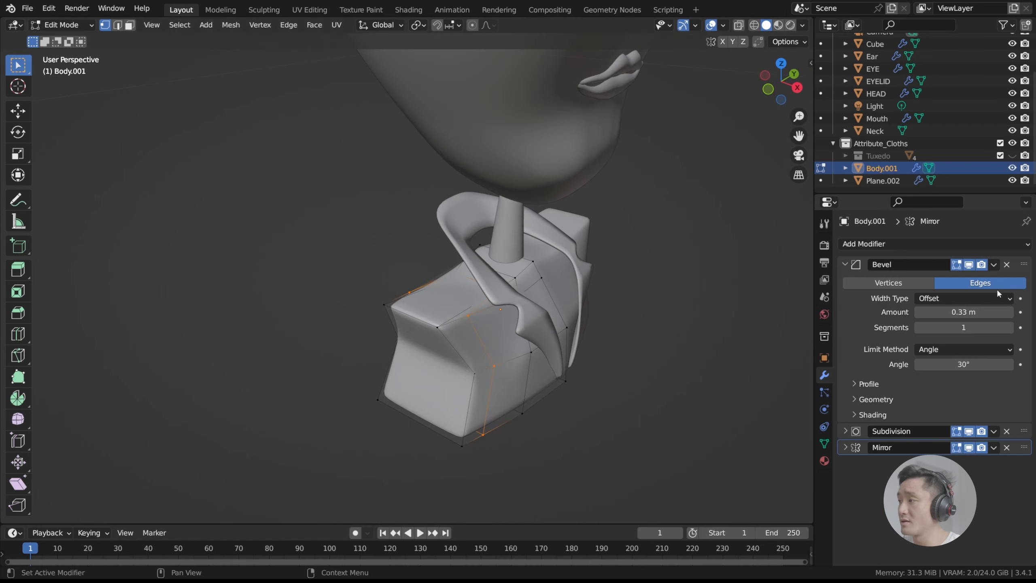
pyautogui.click(844, 262)
pyautogui.moveTo(681, 345); pyautogui.dragTo(528, 311, button='middle')
pyautogui.press('Tab')
pyautogui.press('Tab')
pyautogui.scroll(4, 528, 312)
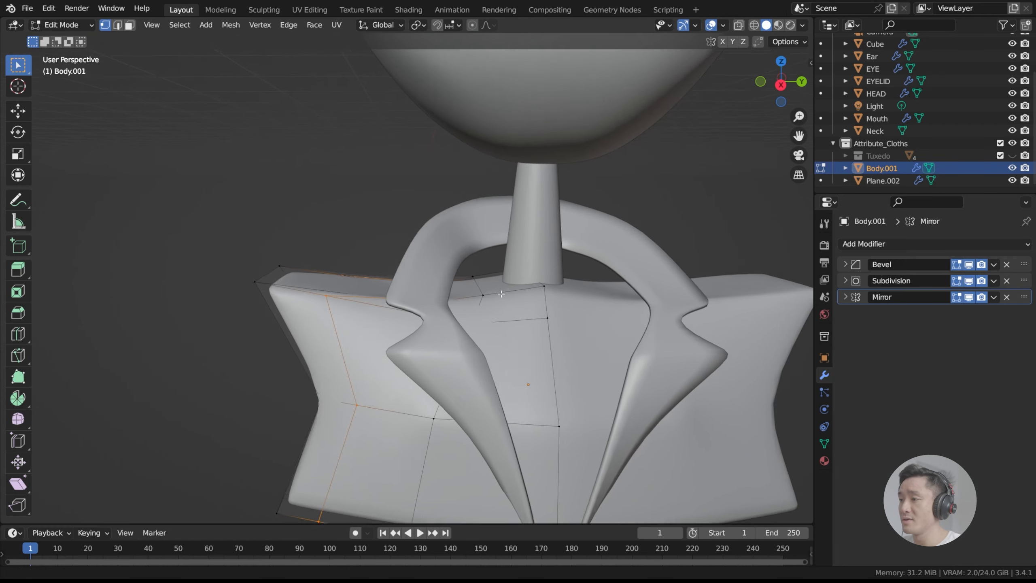
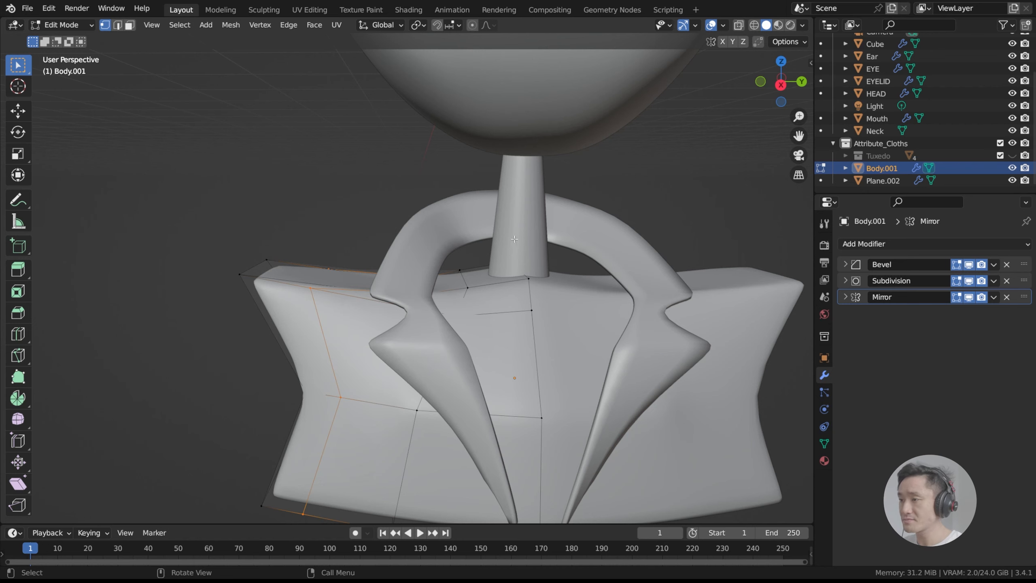
# Select all vertices along the jacket's center line through X-ray and move them outward along the Y axis to open the front.
pyautogui.click(739, 26)
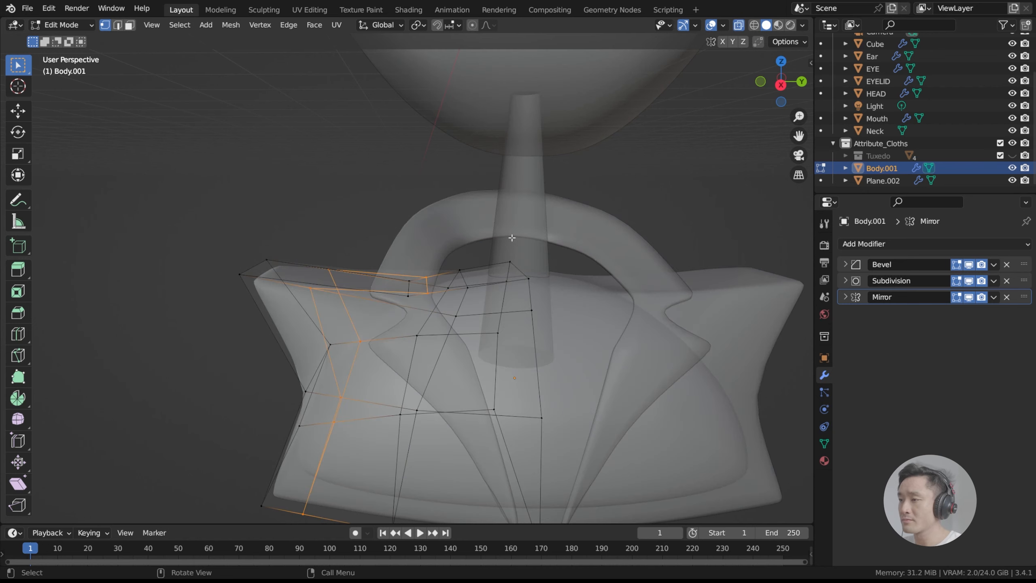
pyautogui.scroll(-4, 502, 248)
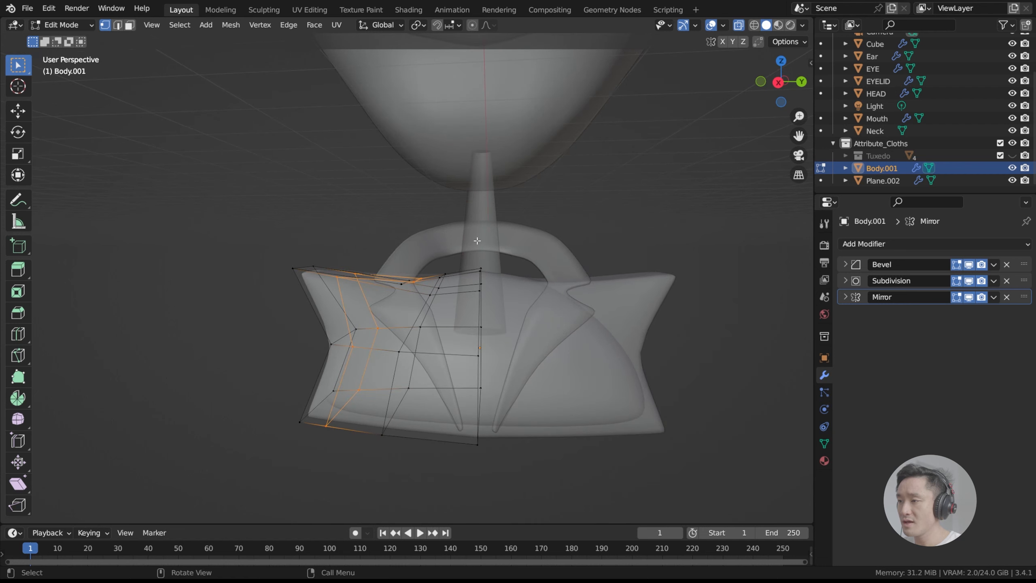
pyautogui.scroll(1, 465, 265)
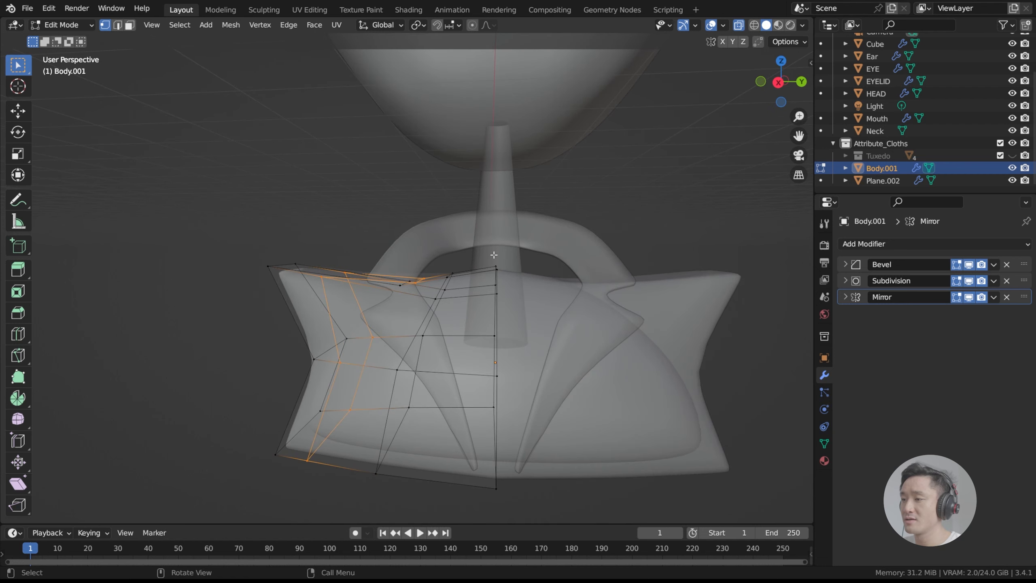
pyautogui.press('Tab')
pyautogui.press('Tab')
pyautogui.moveTo(489, 251); pyautogui.dragTo(552, 513)
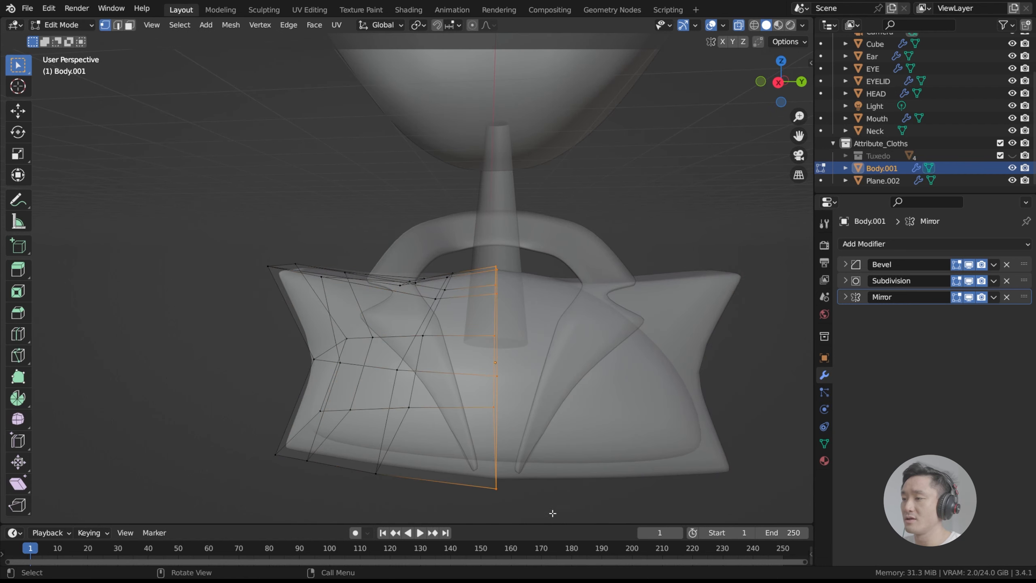
pyautogui.click(738, 26)
pyautogui.moveTo(580, 198); pyautogui.dragTo(588, 239, button='middle')
pyautogui.press('g')
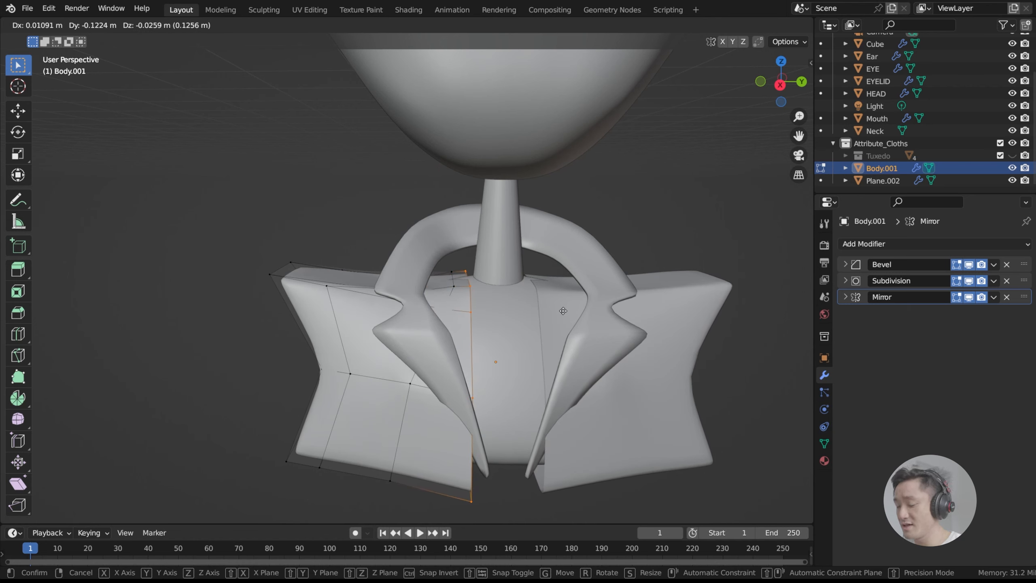
pyautogui.press('y')
pyautogui.click(556, 312)
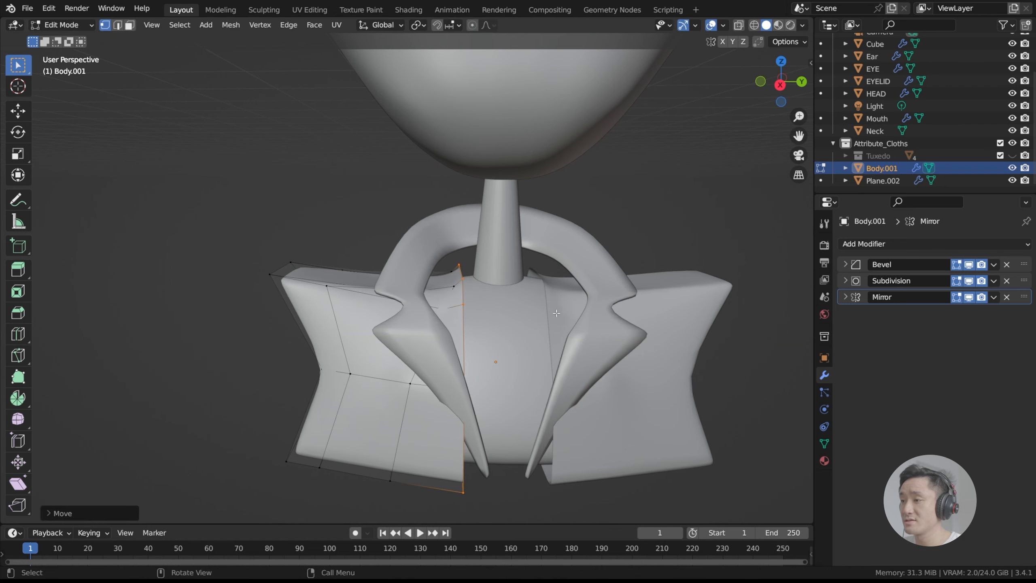
# Move the inner neckline vertices beside the opening outward along the Y axis.
pyautogui.click(455, 286)
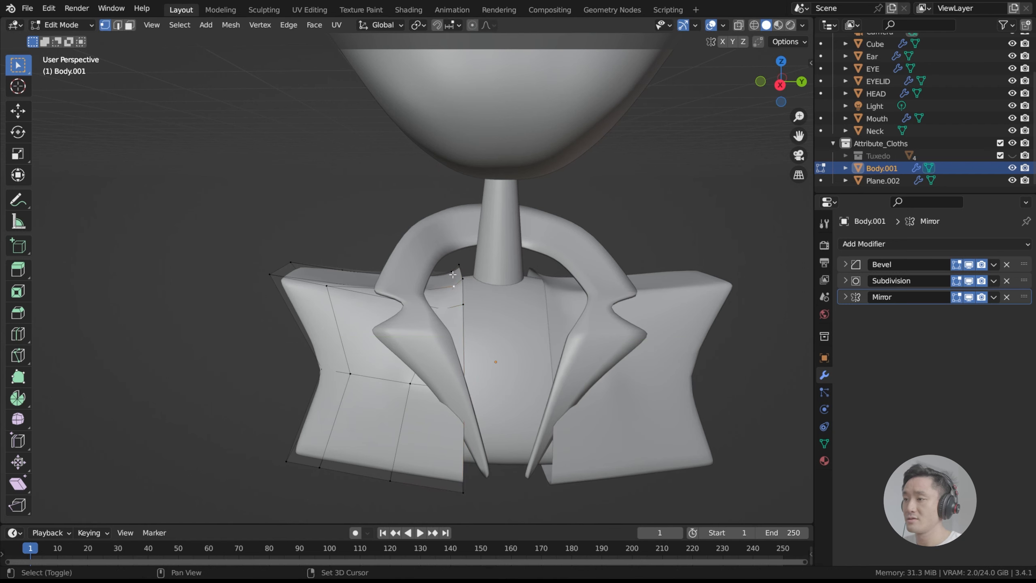
pyautogui.press('g')
pyautogui.press('y')
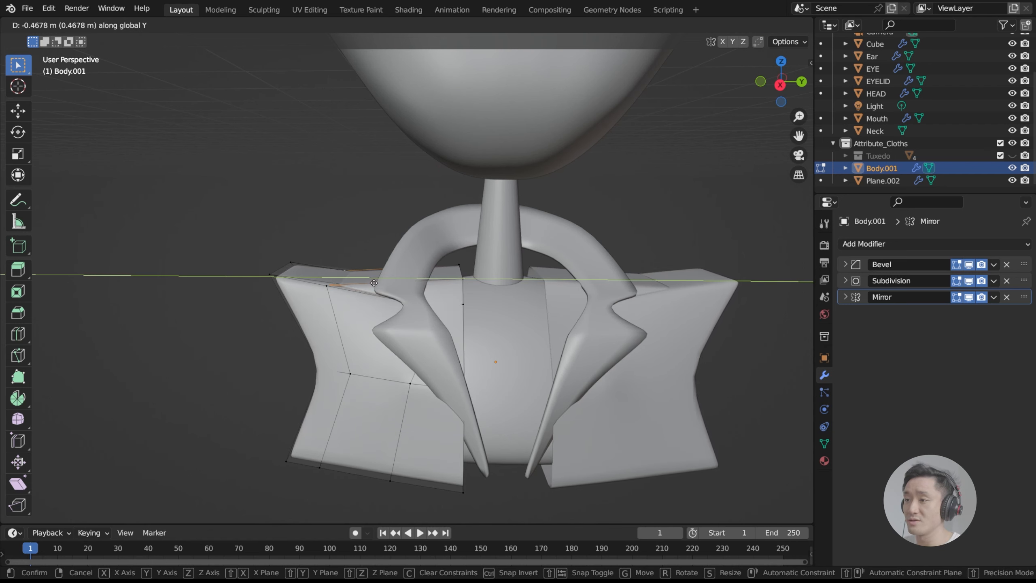
pyautogui.click(480, 285)
# Select the inner strip of jacket vertices through X-ray in the right orthographic view and try to move it outward along the Y axis.
pyautogui.click(738, 26)
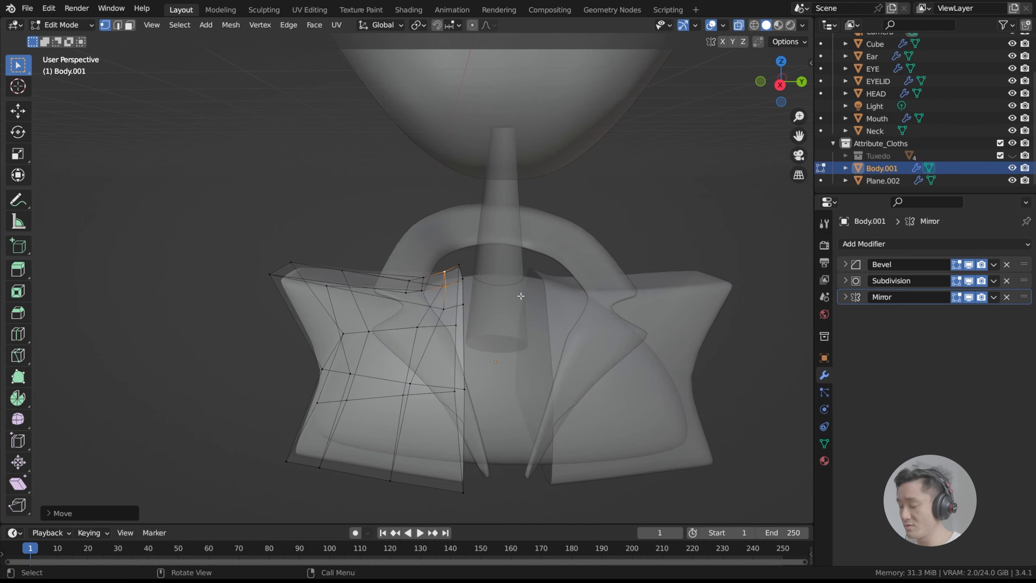
pyautogui.press('KP_1')
pyautogui.press('KP_3')
pyautogui.scroll(2, 507, 496)
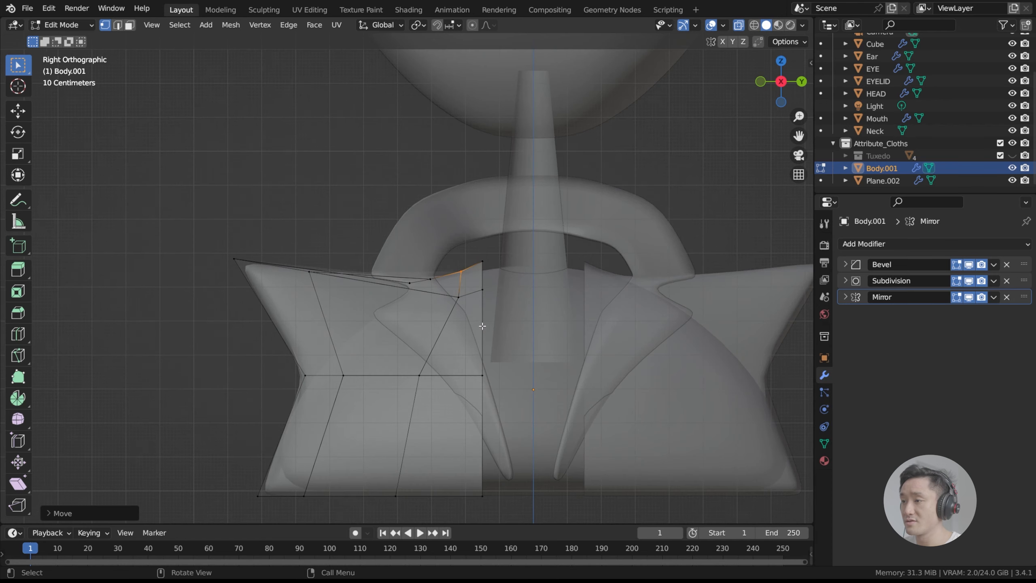
pyautogui.moveTo(542, 517); pyautogui.dragTo(447, 175)
pyautogui.keyDown('shift'); pyautogui.moveTo(379, 479); pyautogui.dragTo(461, 286); pyautogui.keyUp('shift')
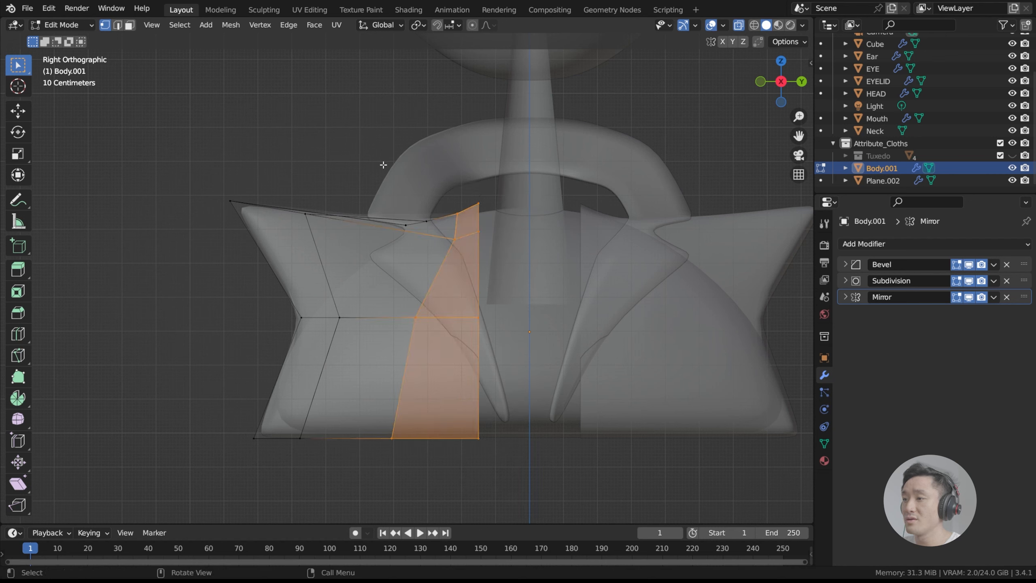
pyautogui.keyDown('shift'); pyautogui.moveTo(383, 164); pyautogui.dragTo(550, 511); pyautogui.keyUp('shift')
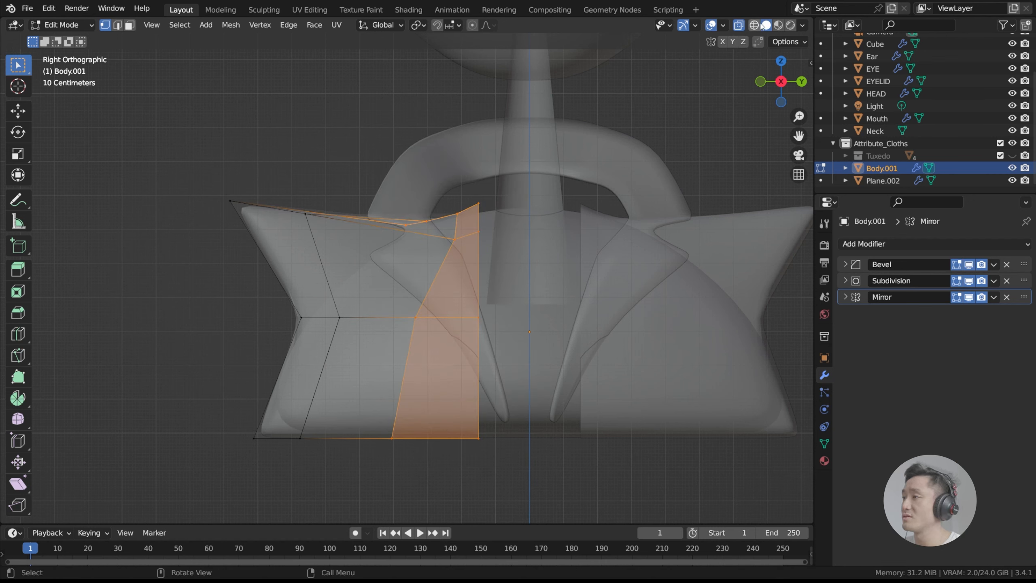
pyautogui.click(741, 26)
pyautogui.moveTo(473, 268); pyautogui.dragTo(470, 300, button='middle')
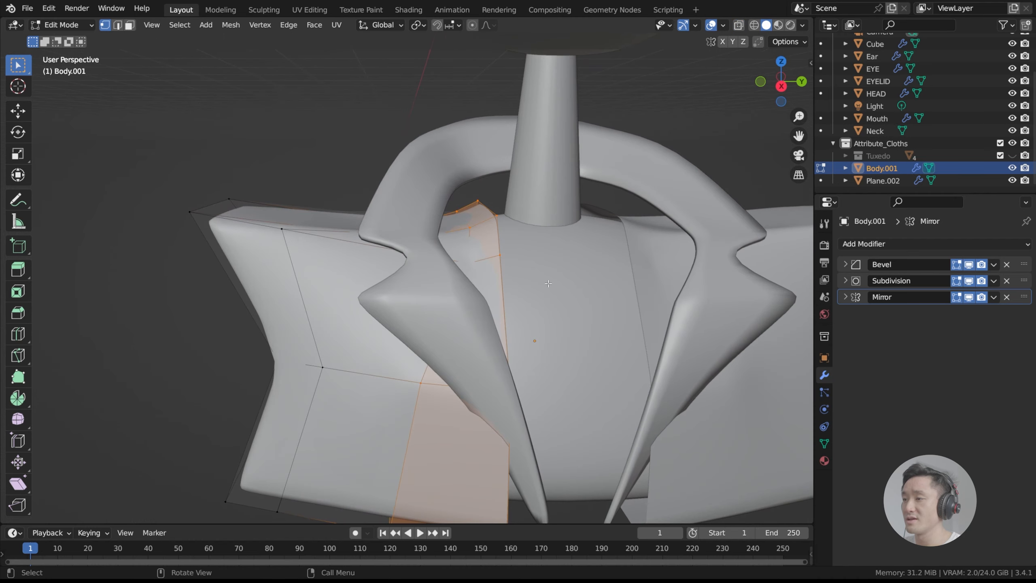
pyautogui.scroll(-2, 471, 300)
pyautogui.press('g')
pyautogui.press('y')
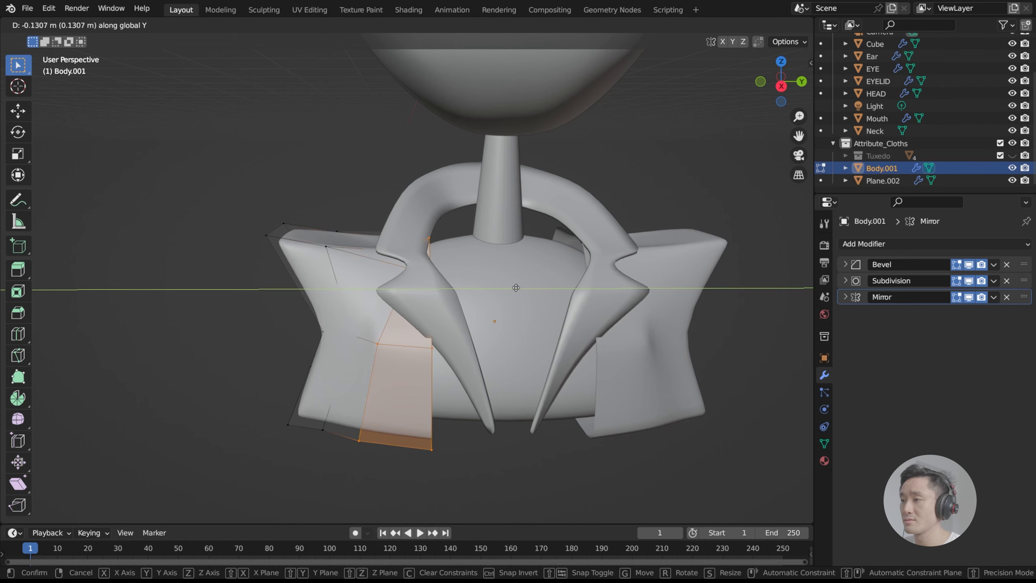
pyautogui.rightClick(515, 287)
# Undo the Y-axis moves that opened the jacket along its center line.
pyautogui.moveTo(464, 264); pyautogui.dragTo(438, 279, button='middle')
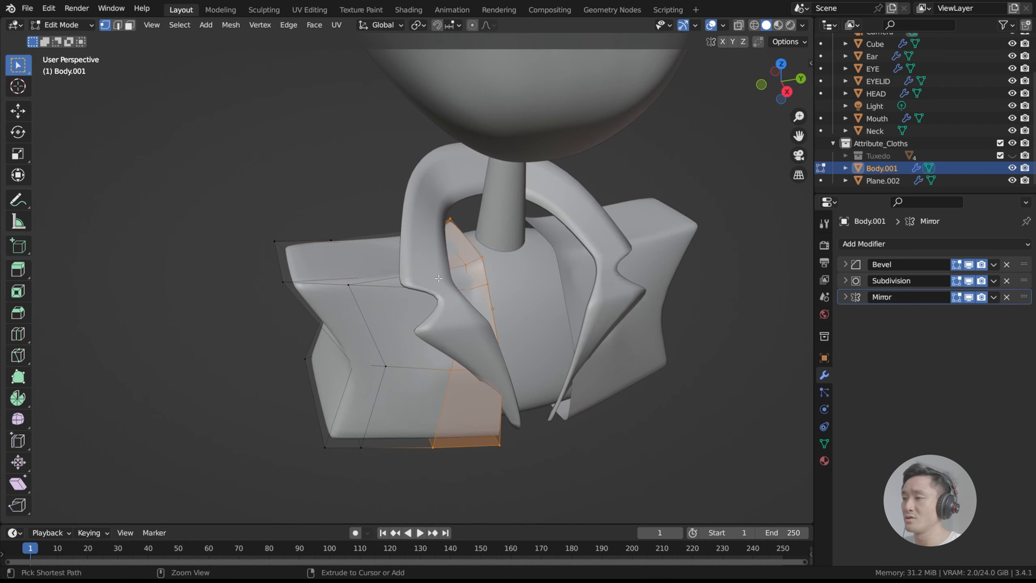
pyautogui.hotkey('ctrl', 'z')
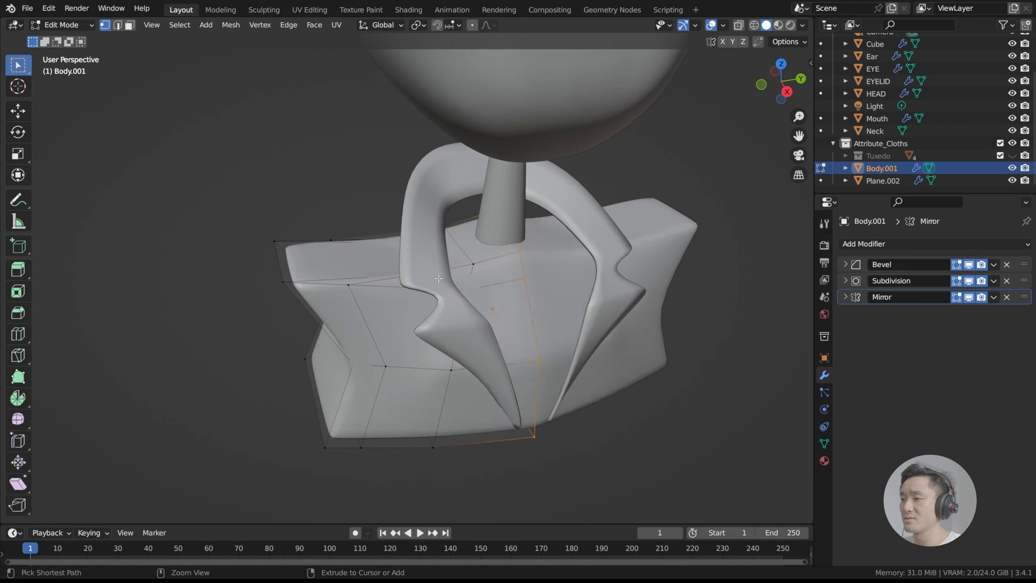
# Raise the two back neckline vertices under the collar about 0.11 m along the Z axis.
pyautogui.moveTo(438, 278); pyautogui.dragTo(410, 293, button='middle')
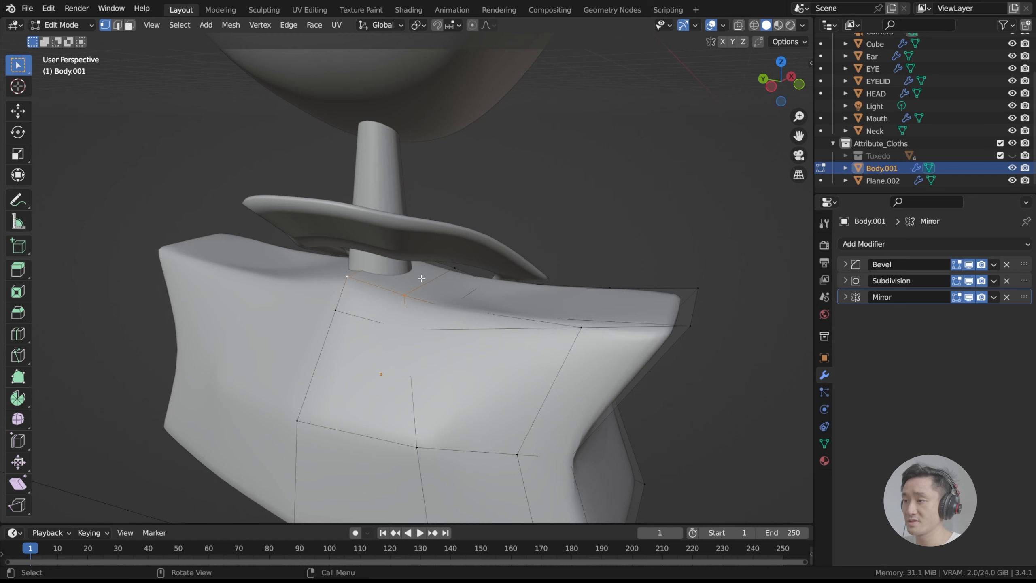
pyautogui.press('g')
pyautogui.press('z')
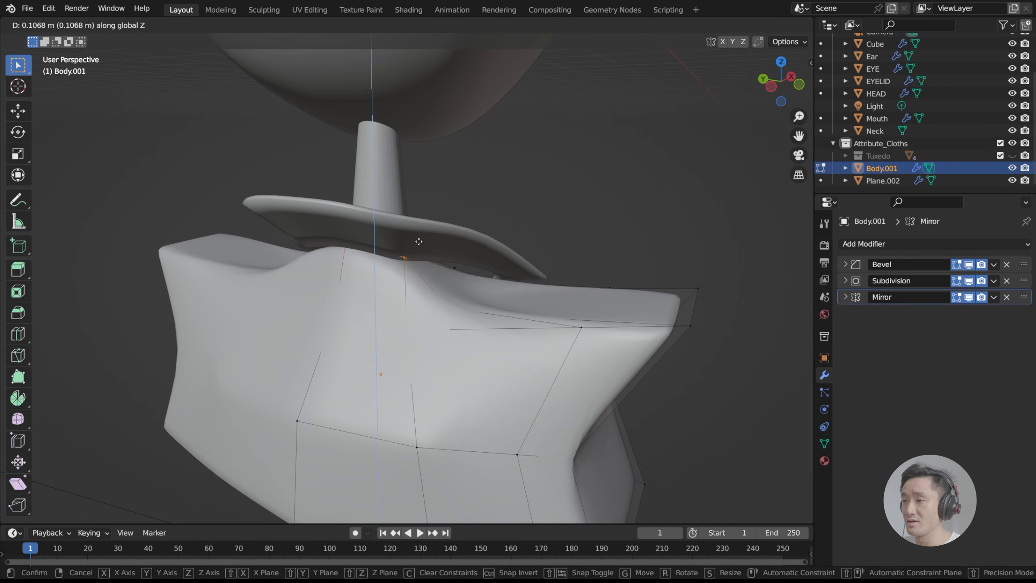
pyautogui.click(419, 242)
pyautogui.moveTo(419, 242); pyautogui.dragTo(343, 248, button='middle')
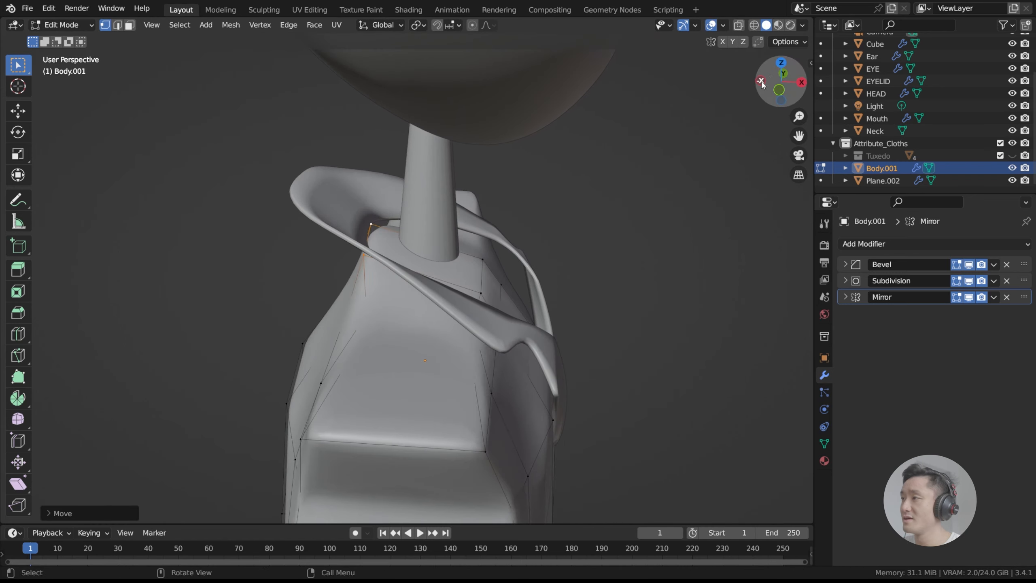
# Turn off the subdivision's viewport display and move the center neckline vertex just in front of the neck about 0.09 m outward along Y.
pyautogui.click(968, 281)
pyautogui.moveTo(525, 265); pyautogui.dragTo(372, 282, button='middle')
pyautogui.scroll(-3, 441, 298)
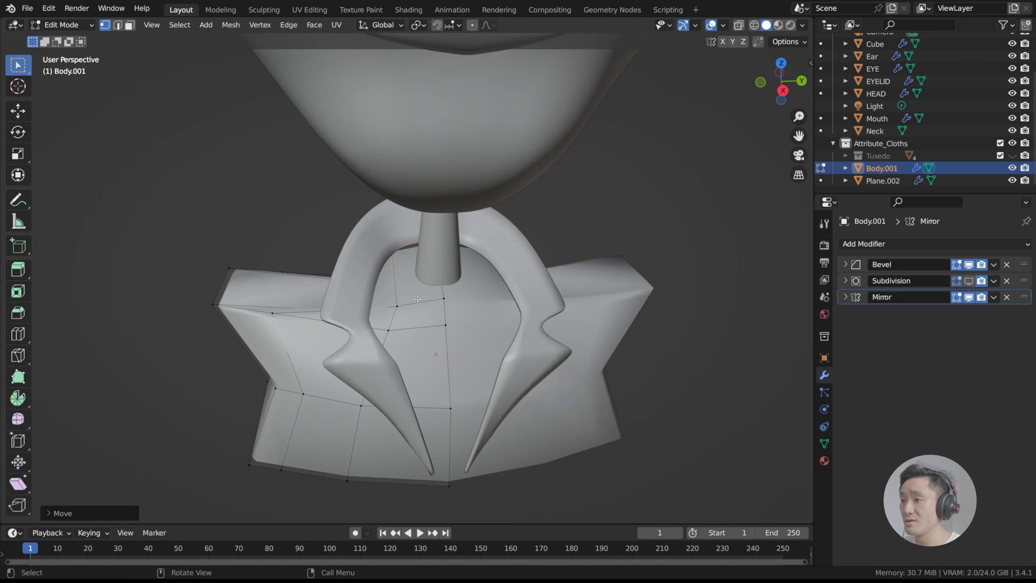
pyautogui.press('g')
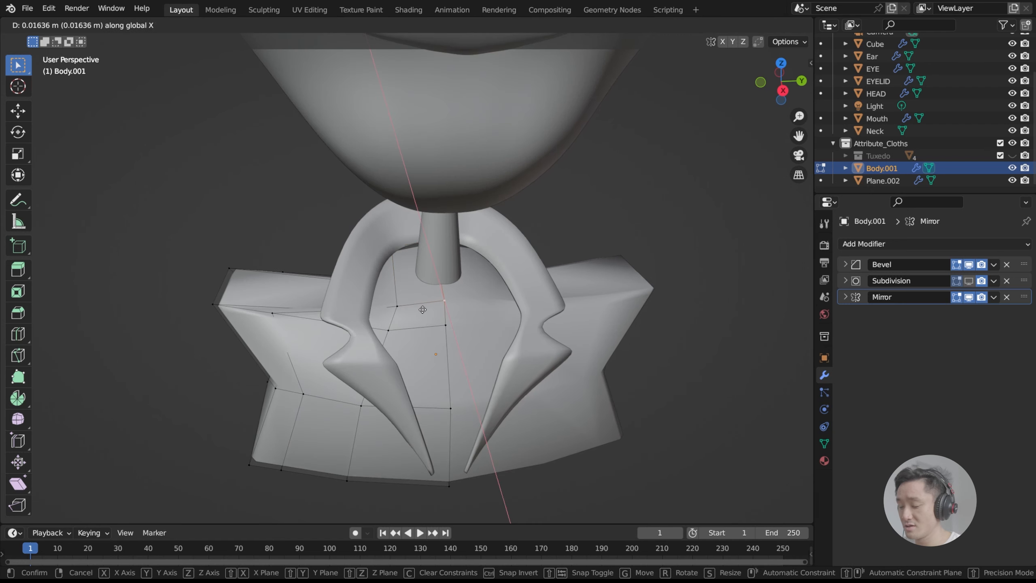
pyautogui.press('y')
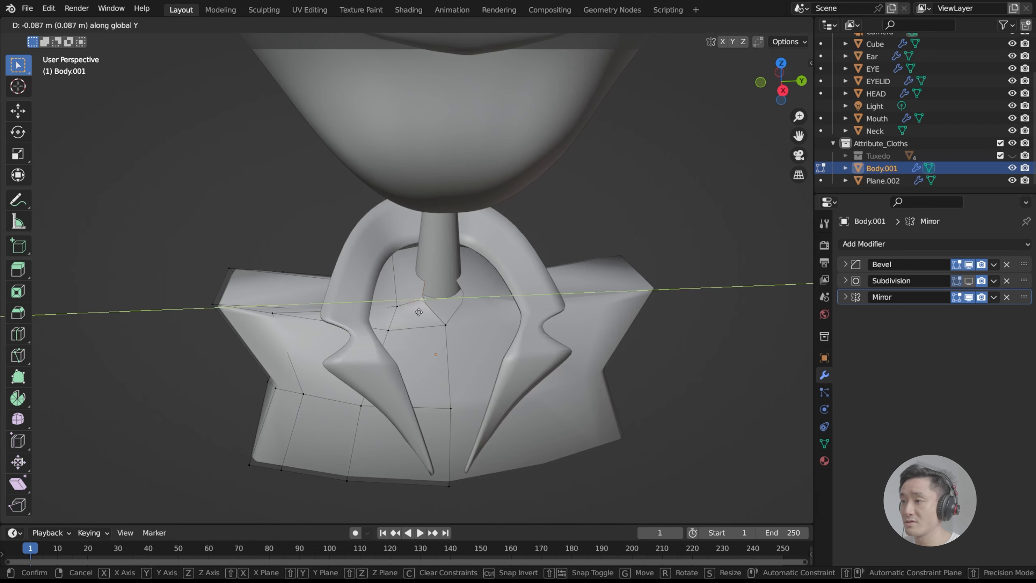
pyautogui.click(400, 265)
# Add a centered loop cut along the jacket's shoulder between its front and back edges.
pyautogui.moveTo(399, 264); pyautogui.dragTo(495, 263, button='middle')
pyautogui.hotkey('ctrl', 'e')
pyautogui.press('Escape')
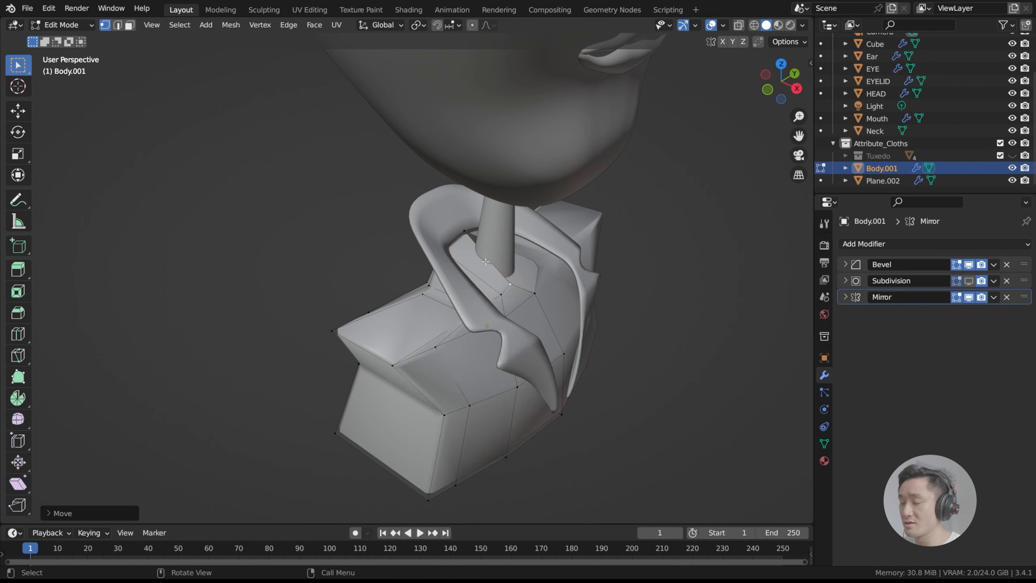
pyautogui.hotkey('ctrl', 'r')
pyautogui.click(485, 265)
pyautogui.click(486, 265)
pyautogui.moveTo(486, 265); pyautogui.dragTo(448, 275, button='middle')
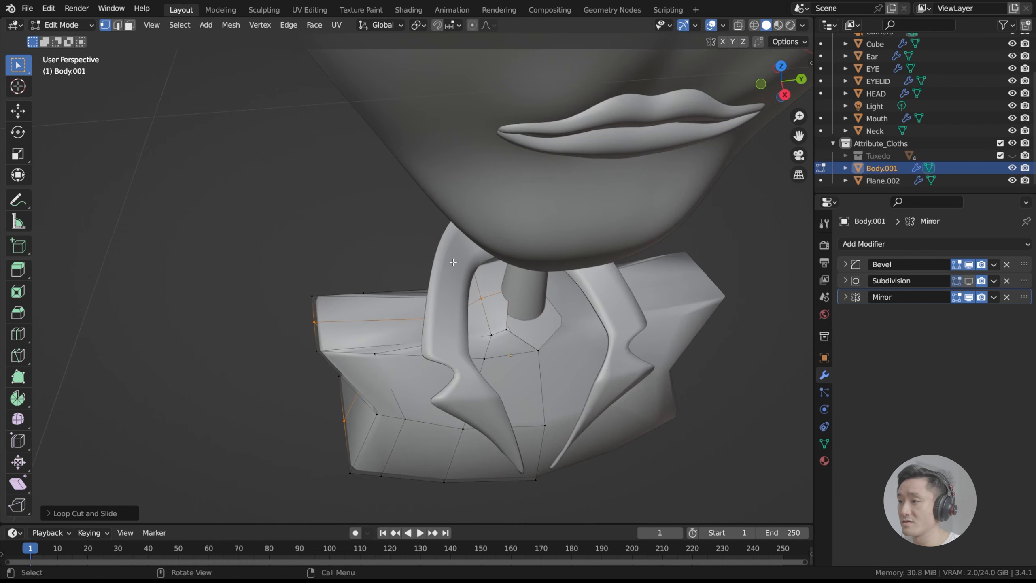
pyautogui.scroll(2, 499, 301)
pyautogui.moveTo(447, 282); pyautogui.dragTo(604, 342)
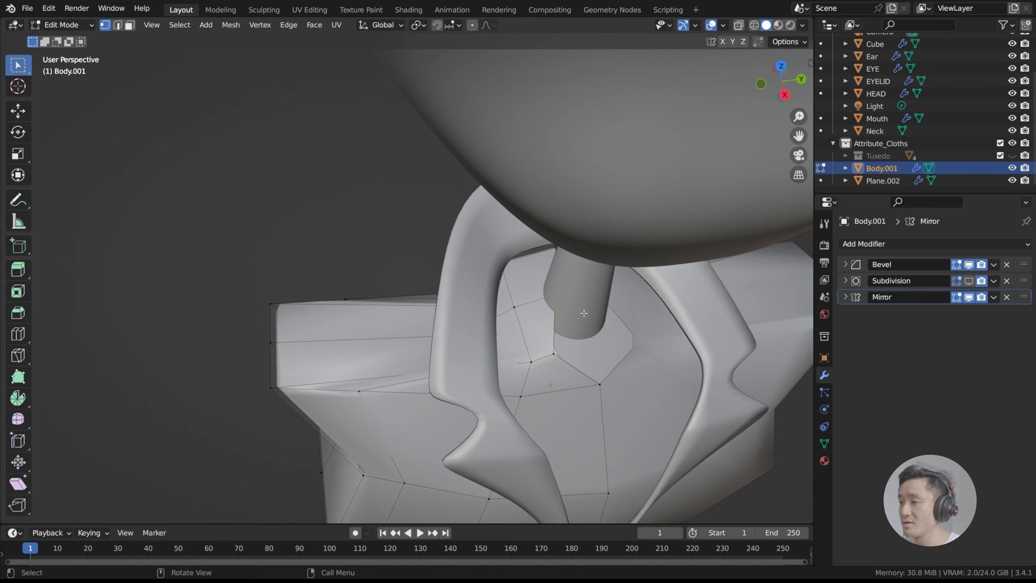
pyautogui.press('g')
pyautogui.press('y')
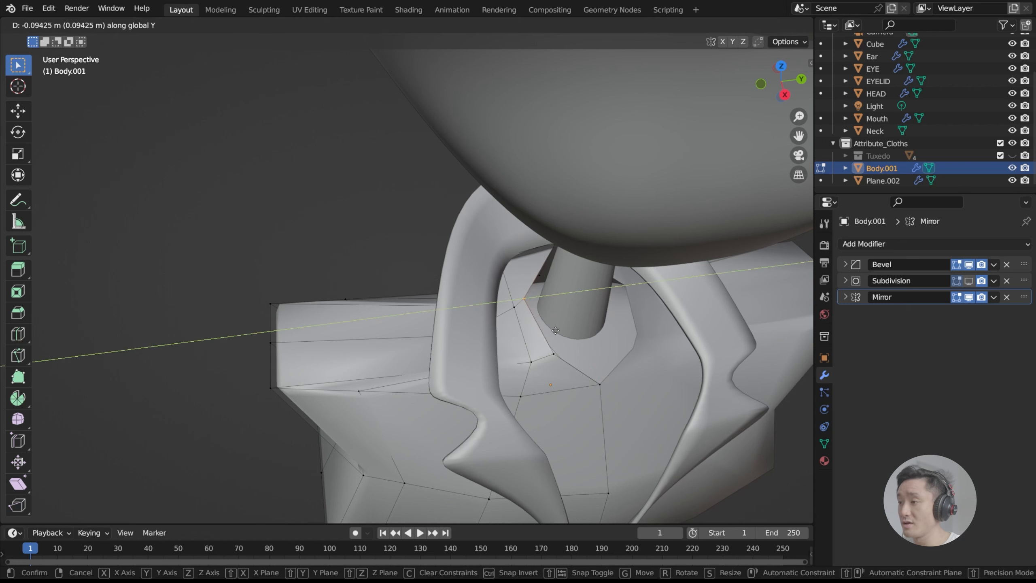
pyautogui.rightClick(554, 330)
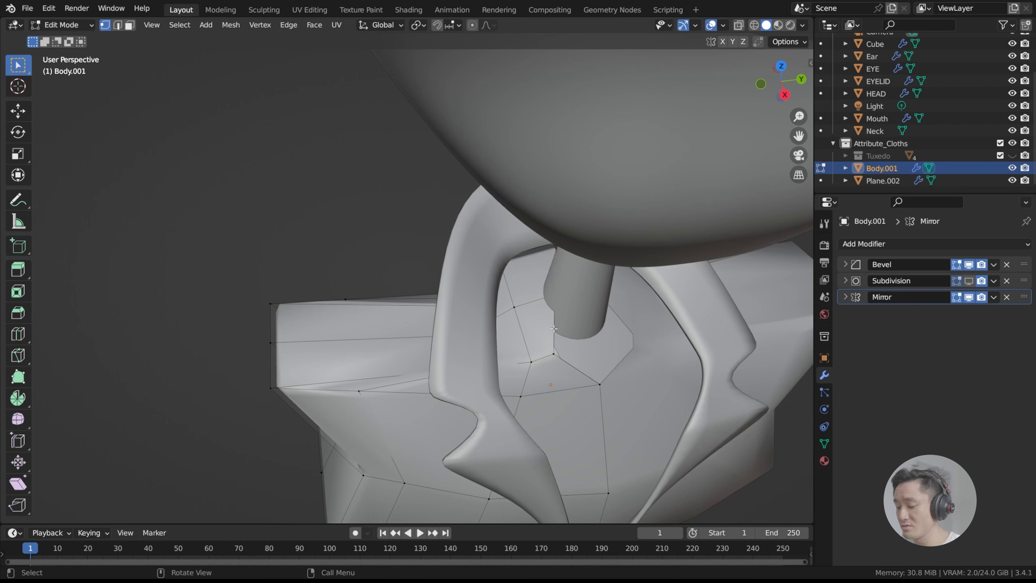
pyautogui.press('g')
pyautogui.press('y')
pyautogui.rightClick(542, 324)
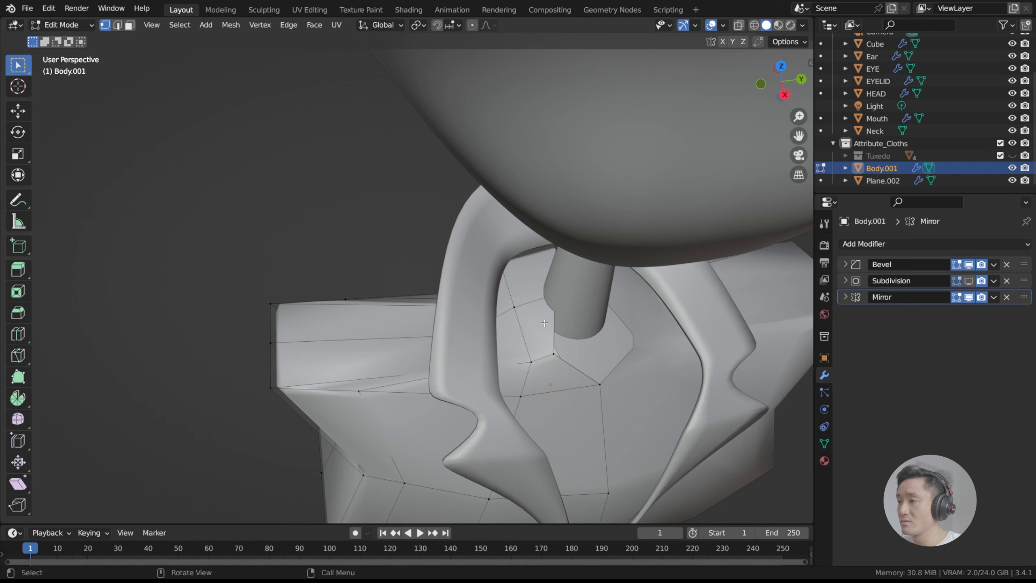
pyautogui.hotkey('ctrl', 'x')
pyautogui.hotkey('ctrl', 'z')
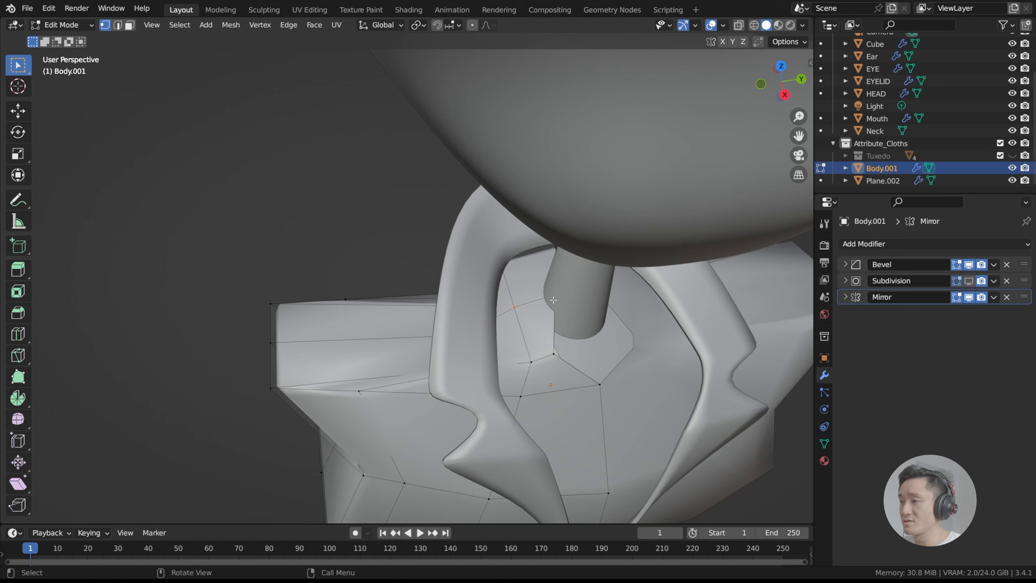
# Move the new loop's inner neckline vertex beside the neck about 0.076 m outward along the Y axis.
pyautogui.press('g')
pyautogui.press('y')
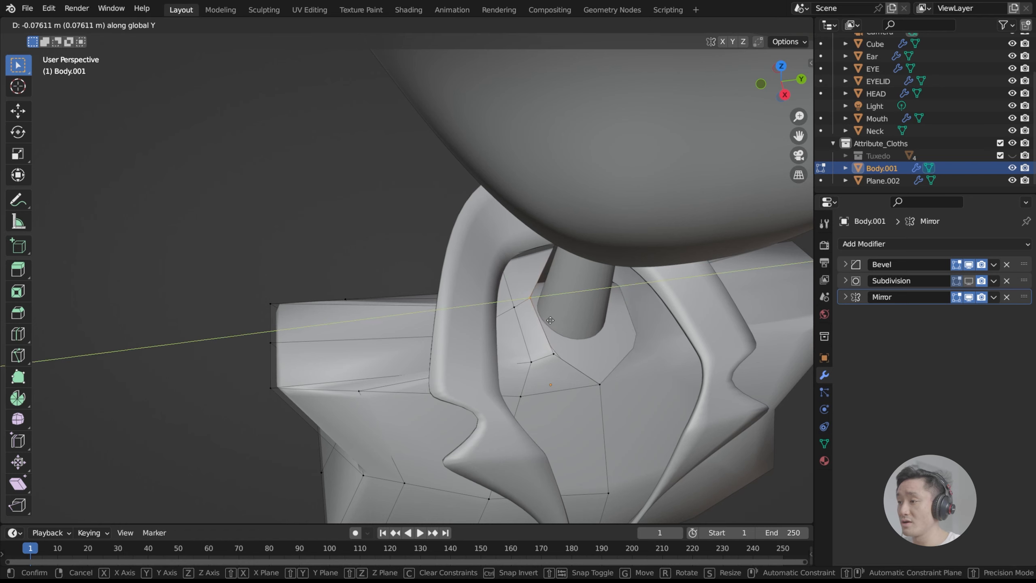
pyautogui.click(550, 321)
pyautogui.keyDown('shift'); pyautogui.moveTo(550, 320); pyautogui.dragTo(507, 252, button='middle'); pyautogui.keyUp('shift')
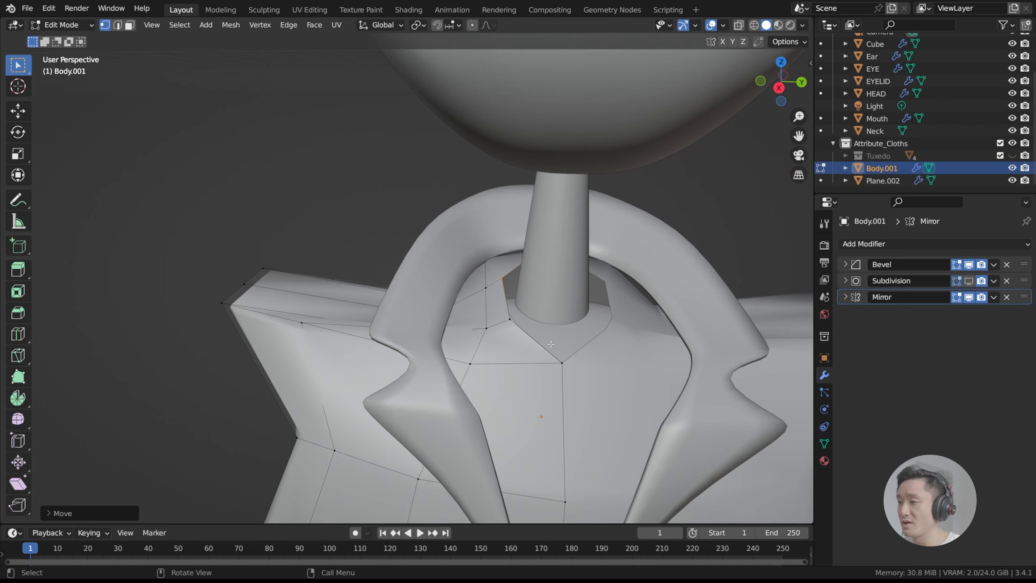
# Move the upper front center vertex of the jacket about 0.12 m outward along the Y axis.
pyautogui.click(562, 357)
pyautogui.keyDown('shift'); pyautogui.moveTo(586, 374); pyautogui.dragTo(571, 318, button='middle'); pyautogui.keyUp('shift')
pyautogui.press('g')
pyautogui.press('x')
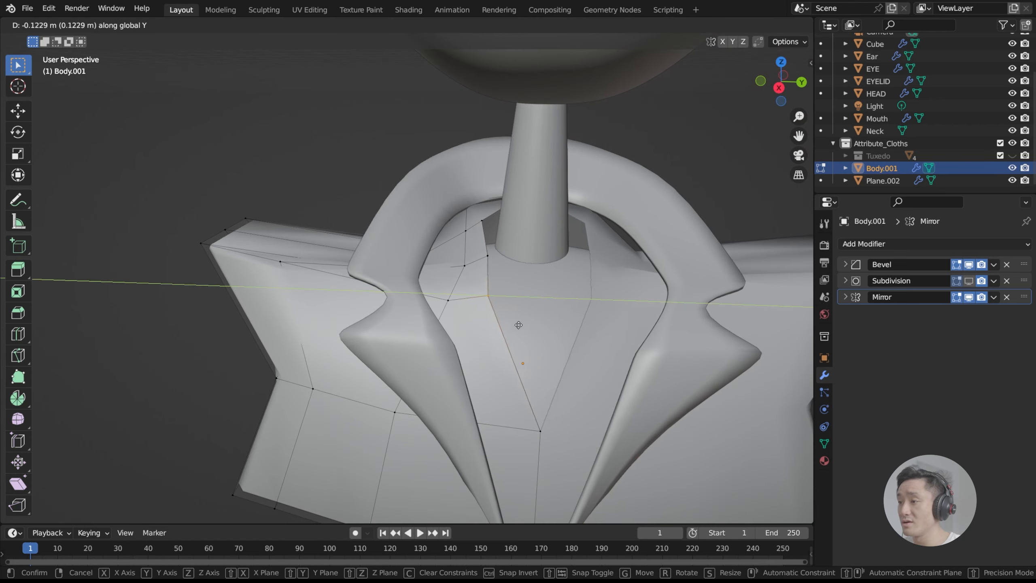
pyautogui.click(513, 331)
# Open the jacket front by moving the chest center vertex outward along Y and the bottom center vertex about 0.05 m outward.
pyautogui.keyDown('shift'); pyautogui.moveTo(512, 330); pyautogui.dragTo(531, 291, button='middle'); pyautogui.keyUp('shift')
pyautogui.press('g')
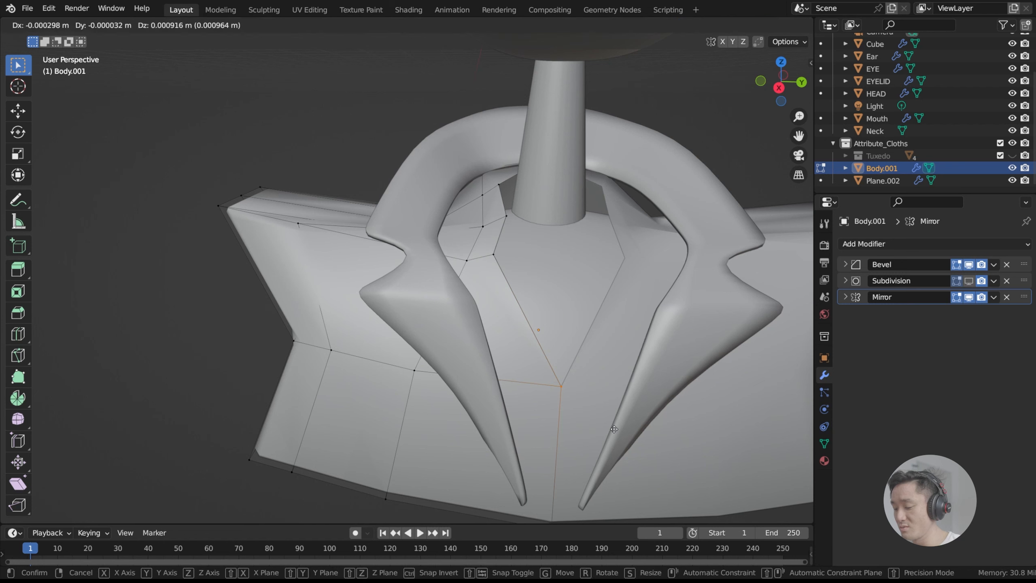
pyautogui.press('y')
pyautogui.click(549, 431)
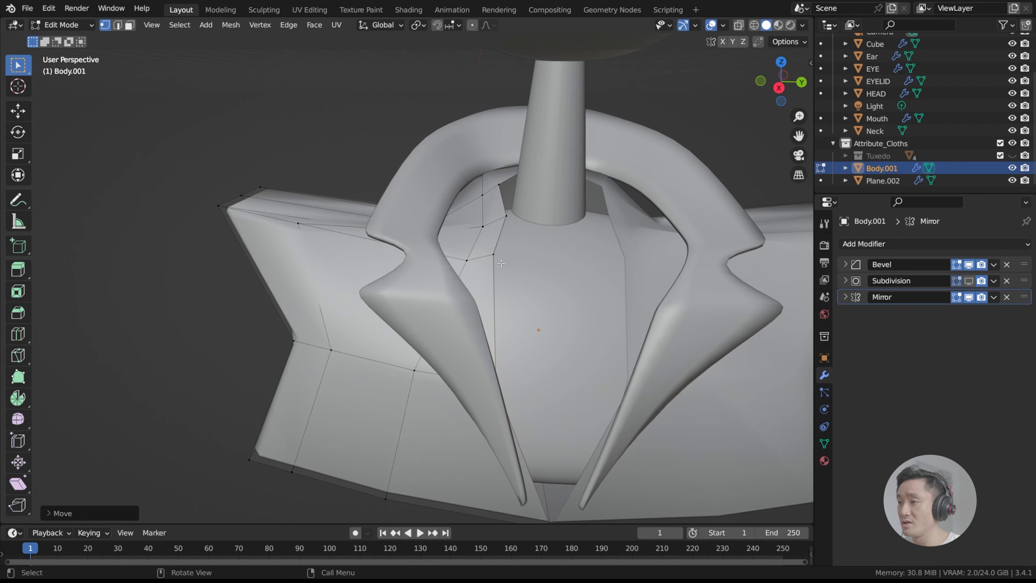
pyautogui.moveTo(490, 268); pyautogui.dragTo(547, 418, button='middle')
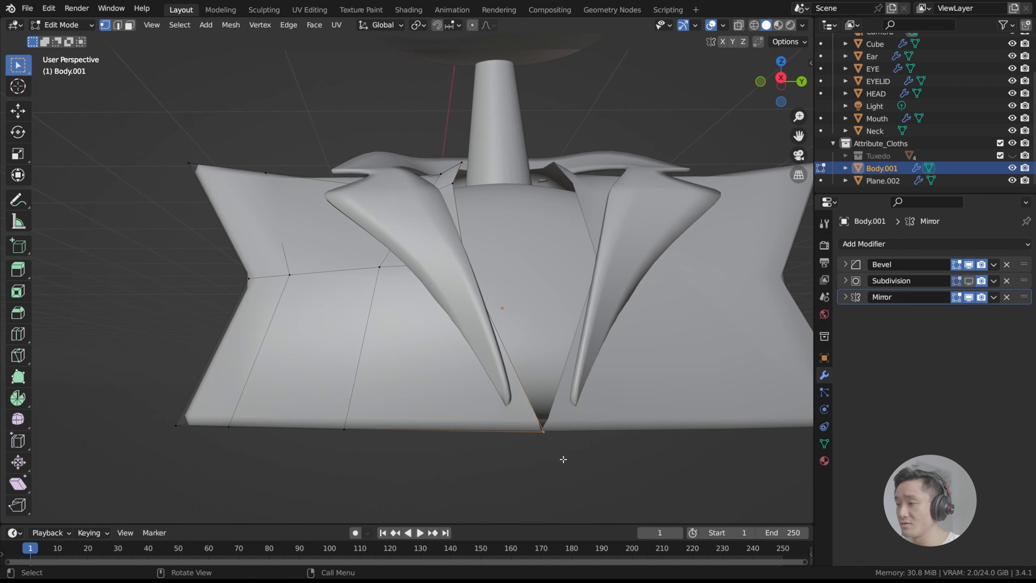
pyautogui.press('g')
pyautogui.press('y')
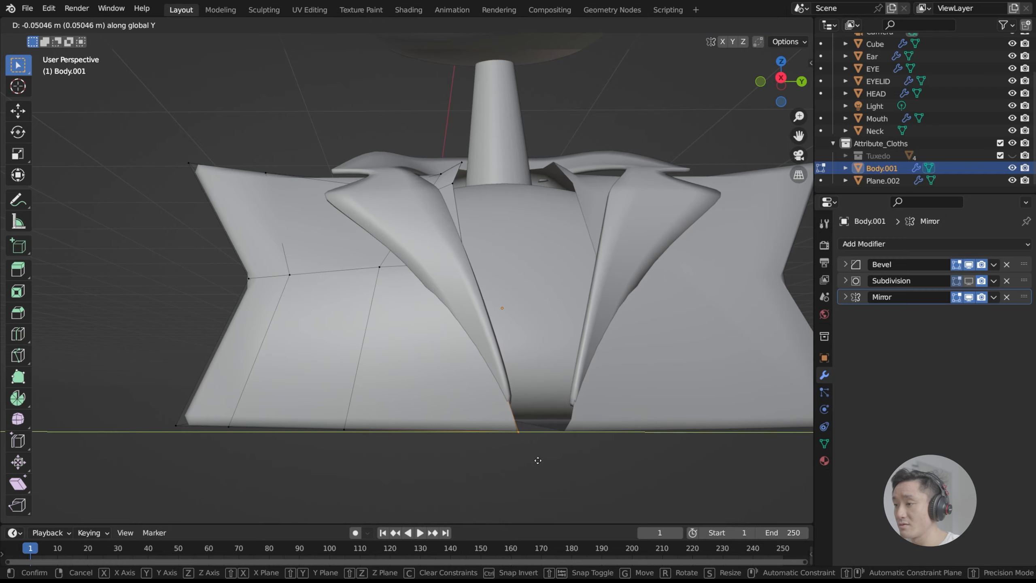
pyautogui.click(537, 460)
# Adjust the height of the back neckline vertex under the collar along the Z axis.
pyautogui.scroll(-3, 585, 344)
pyautogui.moveTo(585, 344)
pyautogui.mouseDown(button='middle')
pyautogui.moveTo(652, 366)
pyautogui.moveTo(532, 349)
pyautogui.moveTo(604, 351)
pyautogui.mouseUp(button='middle')
pyautogui.scroll(4, 587, 318)
pyautogui.moveTo(546, 175); pyautogui.dragTo(475, 270, button='middle')
pyautogui.press('g')
pyautogui.press('z')
pyautogui.click(386, 184)
pyautogui.scroll(3, 369, 220)
pyautogui.scroll(5, 261, 260)
pyautogui.press('g')
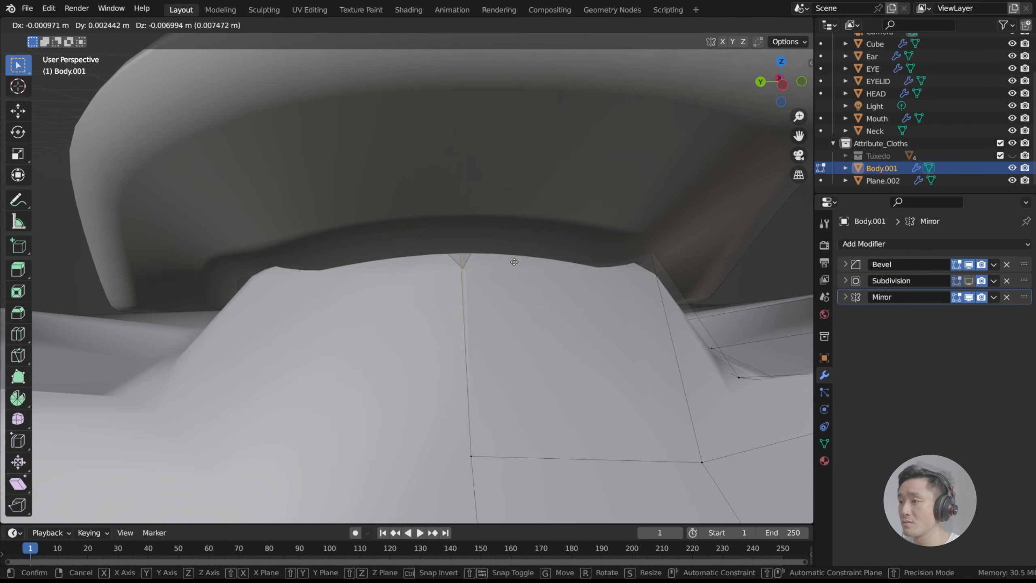
pyautogui.rightClick(515, 264)
pyautogui.press('g')
pyautogui.rightClick(529, 311)
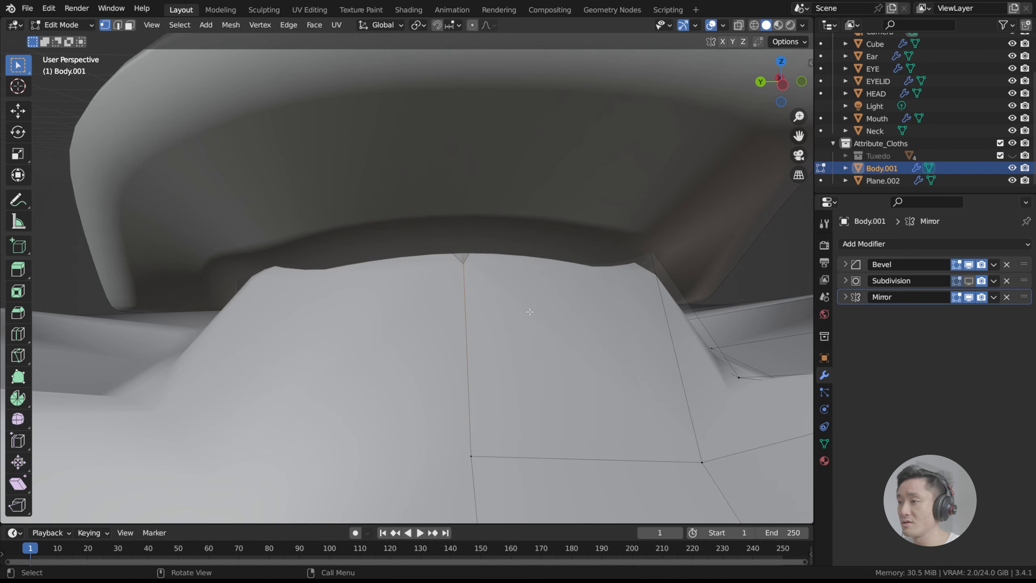
pyautogui.press('g')
pyautogui.press('z')
pyautogui.rightClick(578, 259)
# Turn the Subdivision modifier's viewport display back on for the jacket.
pyautogui.moveTo(578, 259); pyautogui.dragTo(541, 251, button='middle')
pyautogui.click(968, 281)
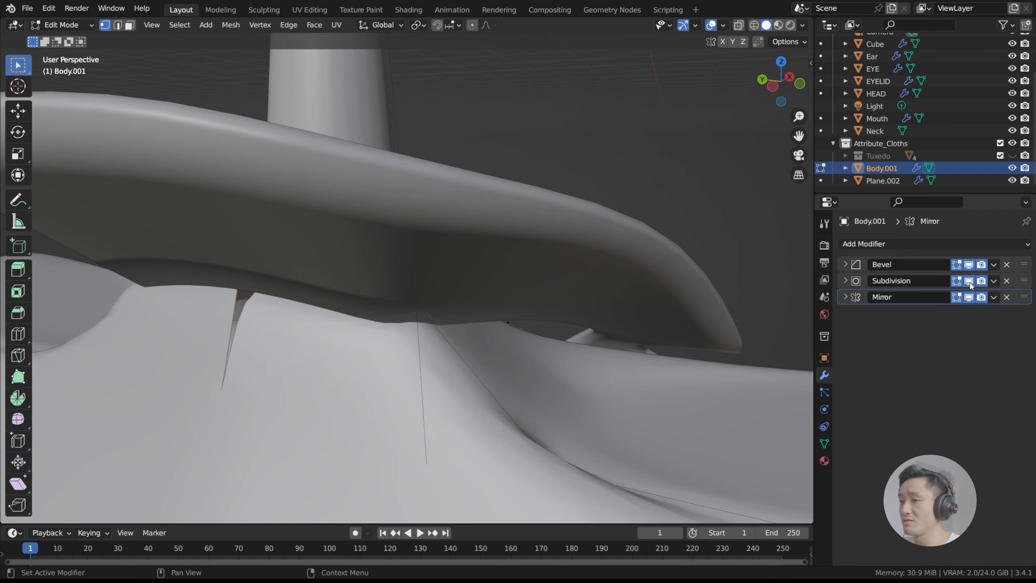
pyautogui.moveTo(438, 298); pyautogui.dragTo(426, 276, button='middle')
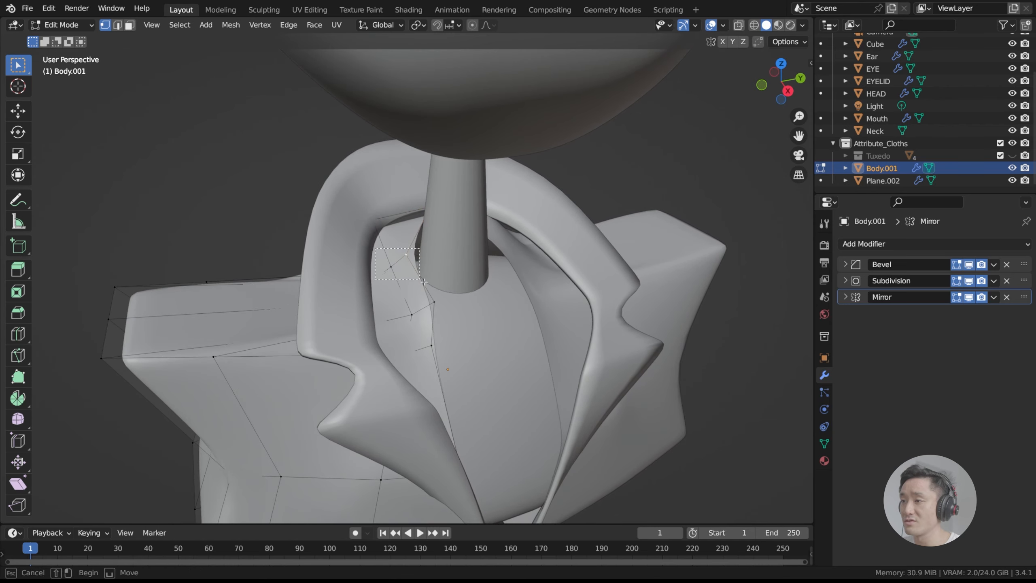
# Try to move the two inner neckline vertices beside the neck outward along the Y axis.
pyautogui.press('g')
pyautogui.press('y')
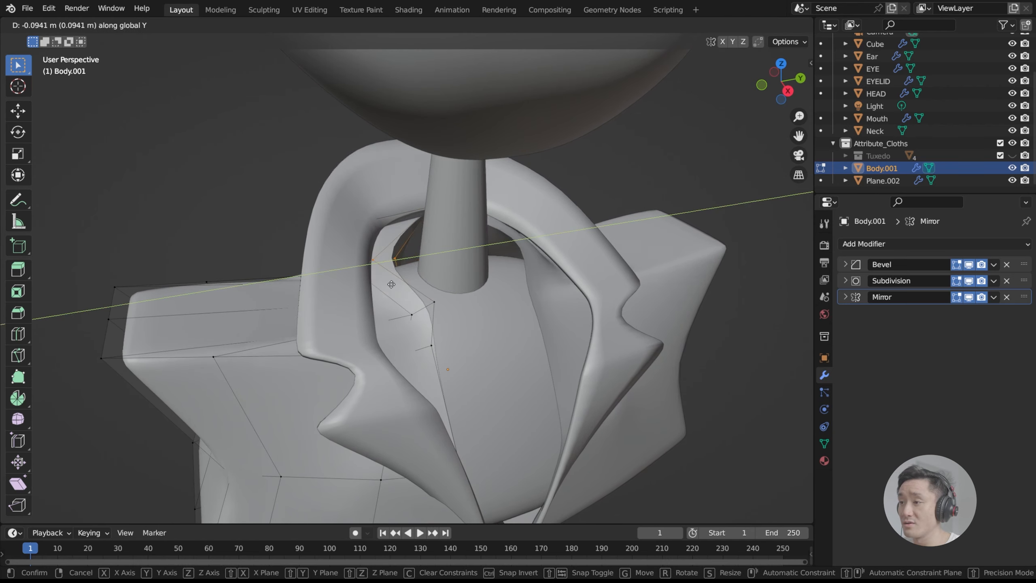
pyautogui.click(370, 288)
pyautogui.moveTo(393, 249); pyautogui.dragTo(322, 351, button='middle')
pyautogui.hotkey('ctrl', 'z')
# Move the inner neckline vertices beside the neck outward until they sit under the collar's inner edge.
pyautogui.moveTo(441, 237); pyautogui.dragTo(397, 255, button='middle')
pyautogui.click(402, 245)
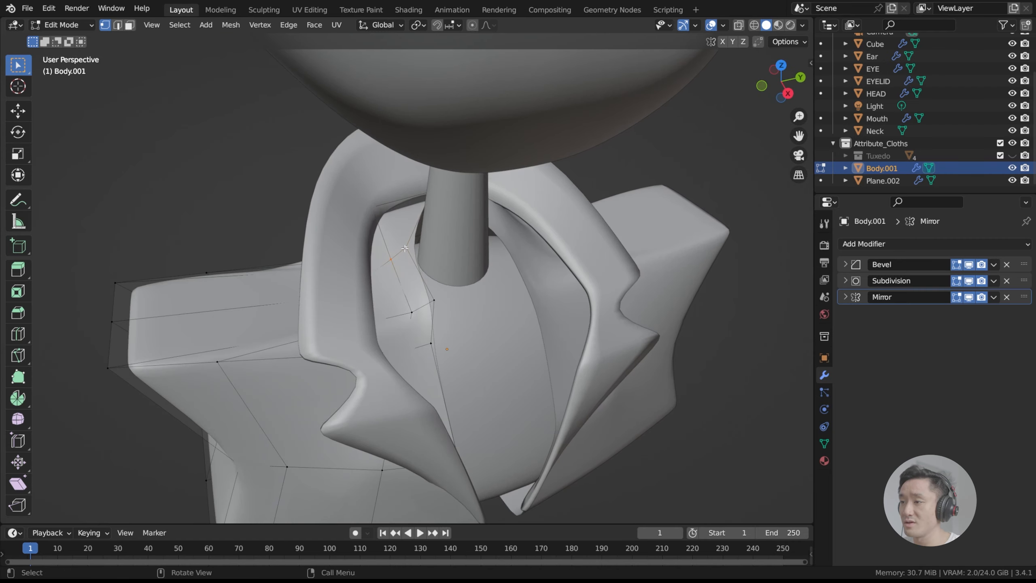
pyautogui.press('g')
pyautogui.click(354, 265)
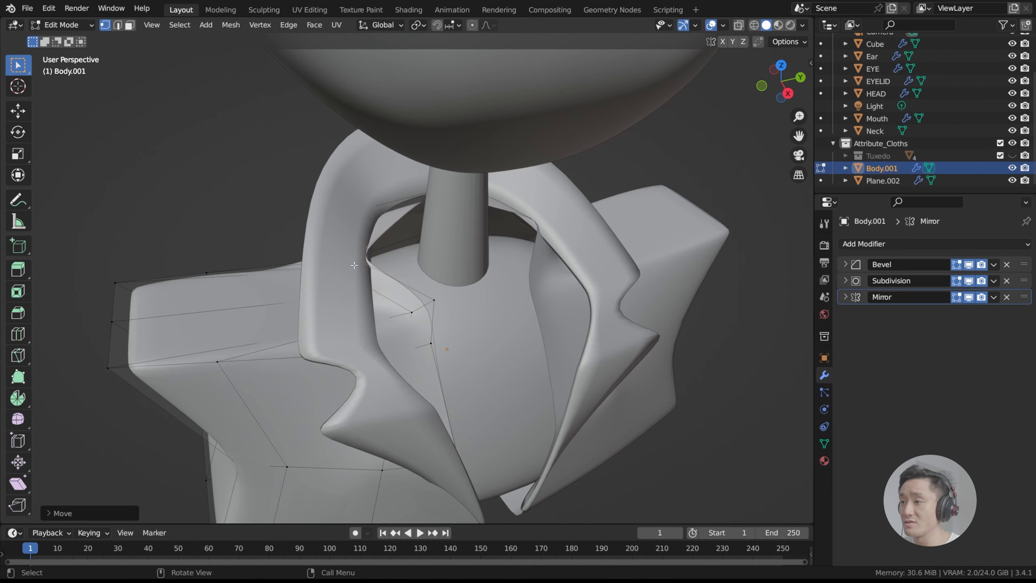
# Move the next neckline vertices toward the front about 0.17 m outward along Y and lower them slightly along Z under the collar.
pyautogui.press('g')
pyautogui.press('y')
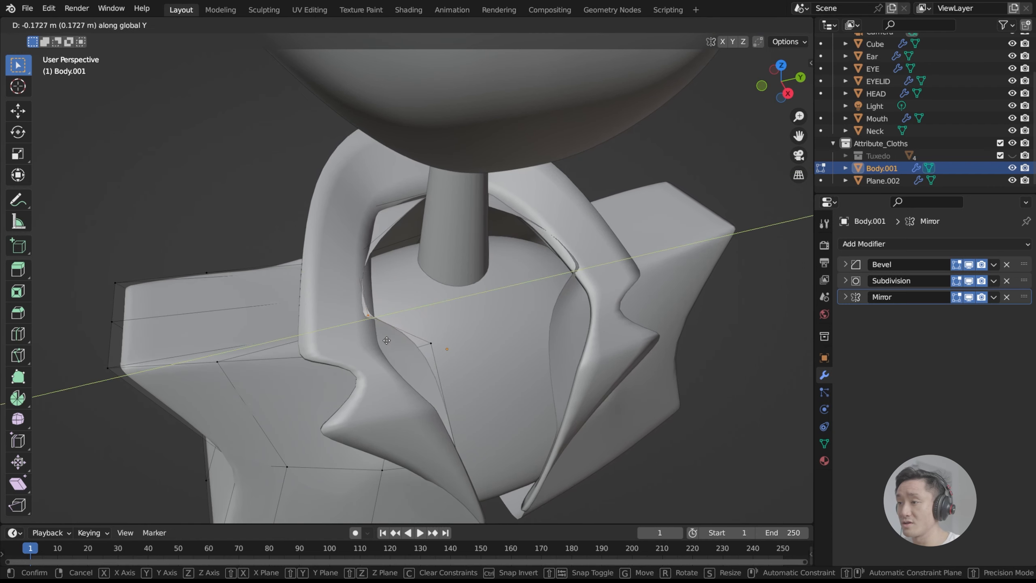
pyautogui.click(385, 340)
pyautogui.press('g')
pyautogui.press('z')
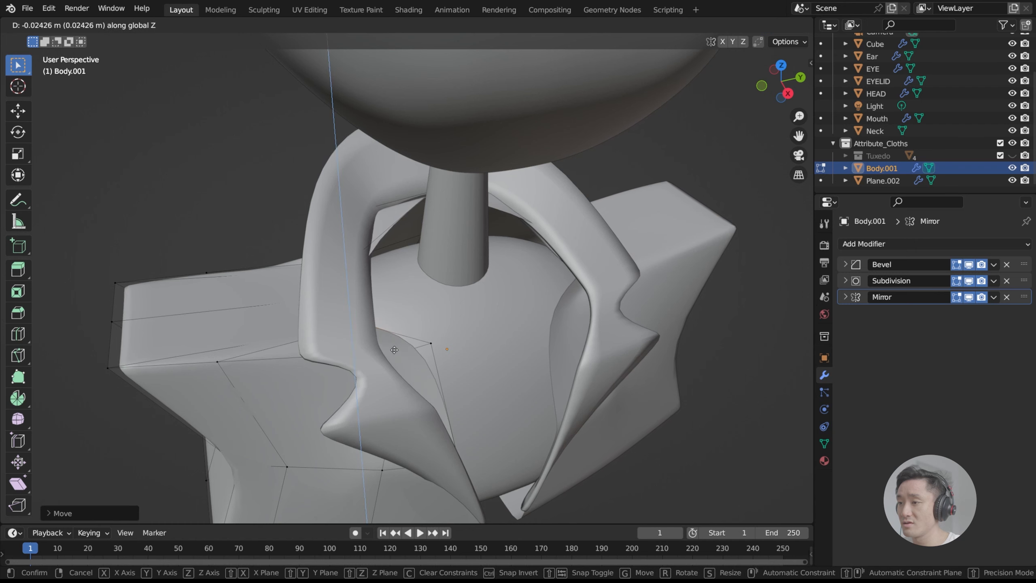
pyautogui.click(401, 343)
pyautogui.press('g')
pyautogui.press('y')
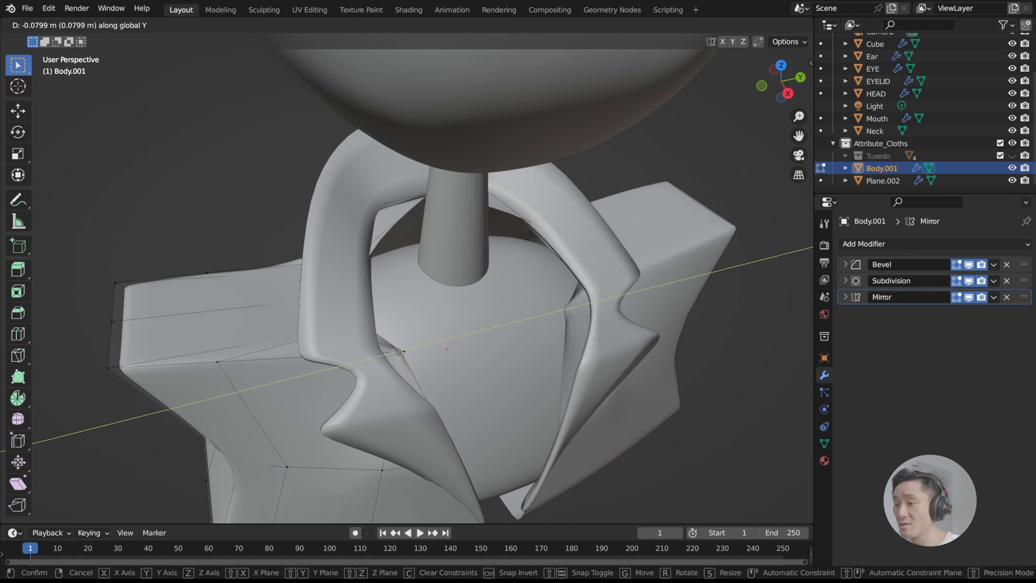
pyautogui.rightClick(424, 354)
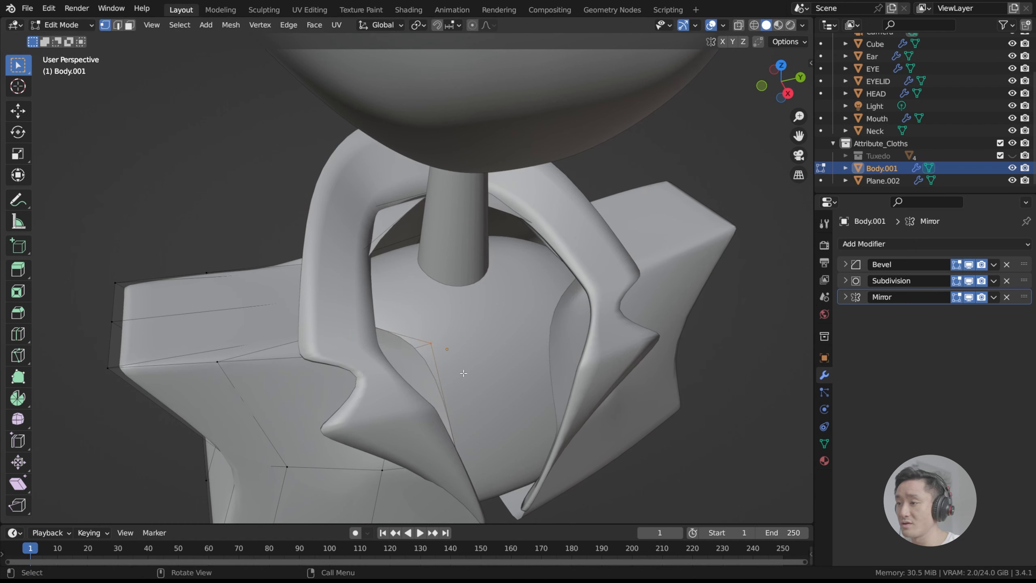
# Move the remaining front neckline vertex outward along the Y axis so it is hidden beneath the lapel.
pyautogui.press('g')
pyautogui.press('y')
pyautogui.click(408, 386)
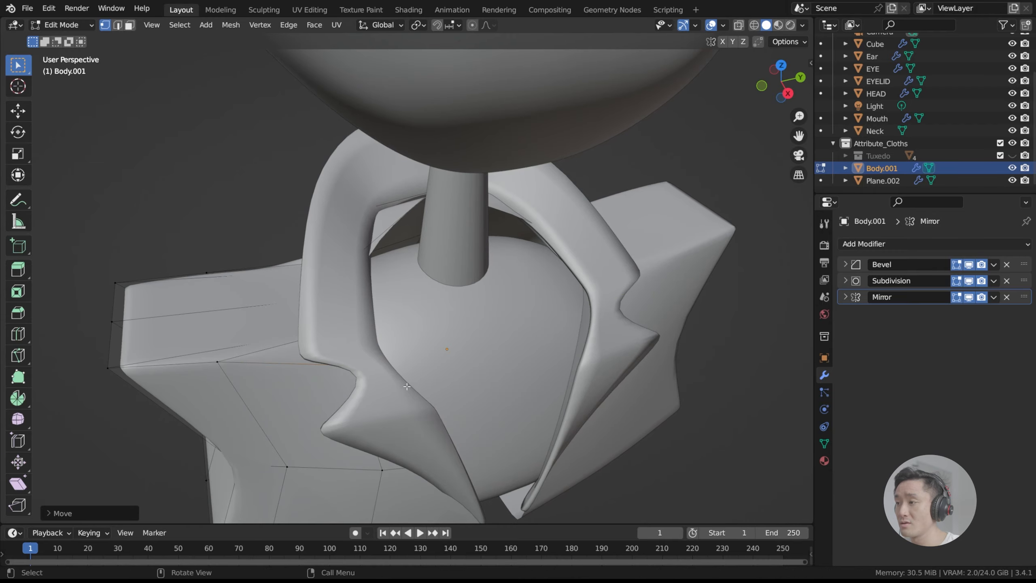
# Add a centered vertical loop cut through the jacket's back, between the center line and the side of the neckline.
pyautogui.moveTo(408, 386); pyautogui.dragTo(489, 395, button='middle')
pyautogui.scroll(-3, 494, 325)
pyautogui.scroll(2, 499, 339)
pyautogui.scroll(4, 473, 304)
pyautogui.scroll(-2, 462, 361)
pyautogui.scroll(2, 364, 325)
pyautogui.keyDown('shift'); pyautogui.moveTo(364, 325); pyautogui.dragTo(467, 273, button='middle'); pyautogui.keyUp('shift')
pyautogui.hotkey('ctrl', 'r')
pyautogui.press('Escape')
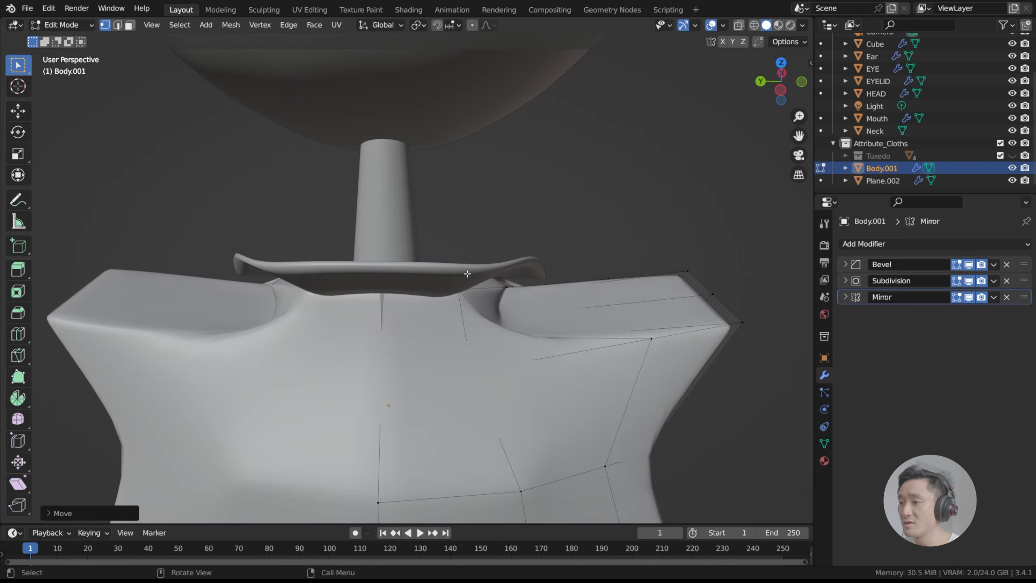
pyautogui.click(410, 295)
pyautogui.rightClick(410, 295)
# Move the back neckline vertex behind the neck outward to fit beneath the collar.
pyautogui.moveTo(410, 295); pyautogui.dragTo(354, 296, button='middle')
pyautogui.scroll(4, 356, 290)
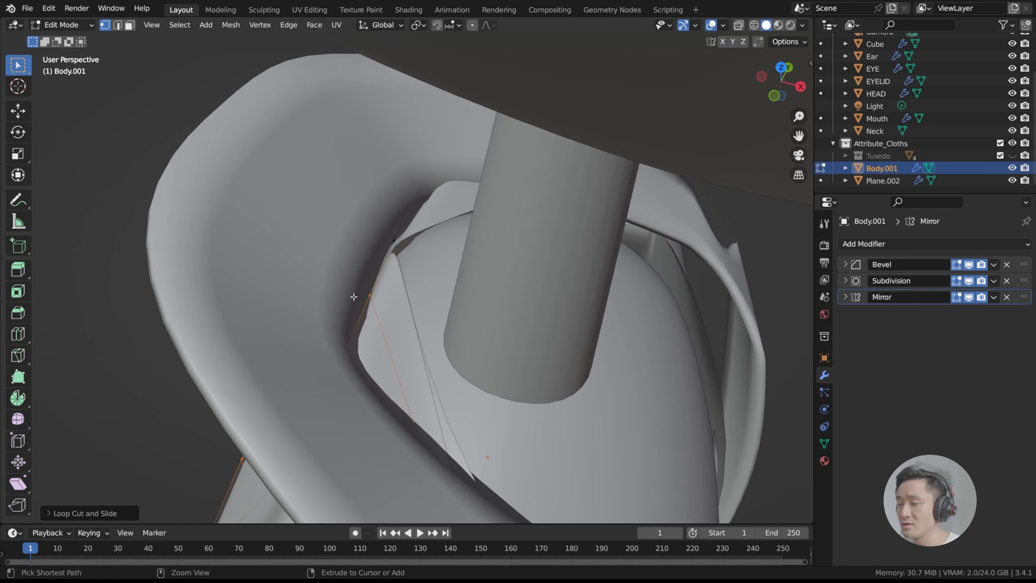
pyautogui.moveTo(431, 308); pyautogui.dragTo(378, 299, button='middle')
pyautogui.scroll(-4, 435, 256)
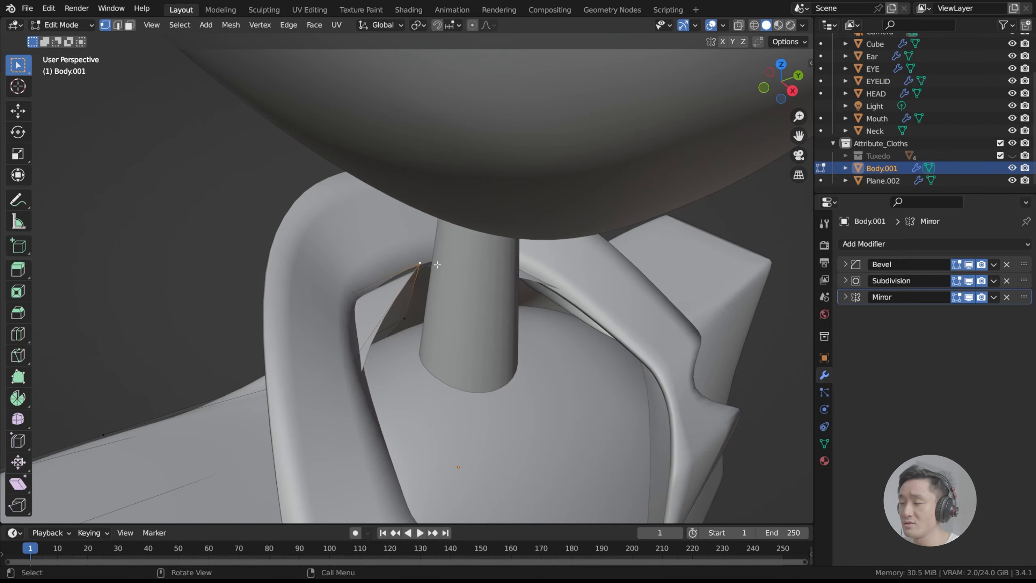
pyautogui.moveTo(435, 257); pyautogui.dragTo(414, 348, button='middle')
pyautogui.press('g')
pyautogui.click(324, 300)
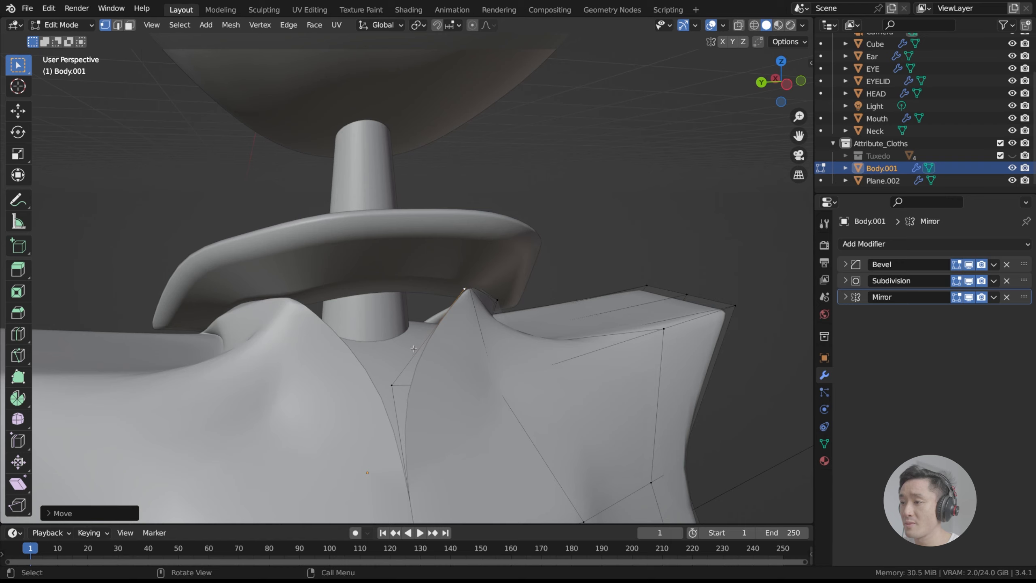
# Try to slide the back neckline vertex along the Y axis to the jacket's center line.
pyautogui.scroll(-2, 413, 348)
pyautogui.moveTo(438, 308); pyautogui.dragTo(437, 295, button='middle')
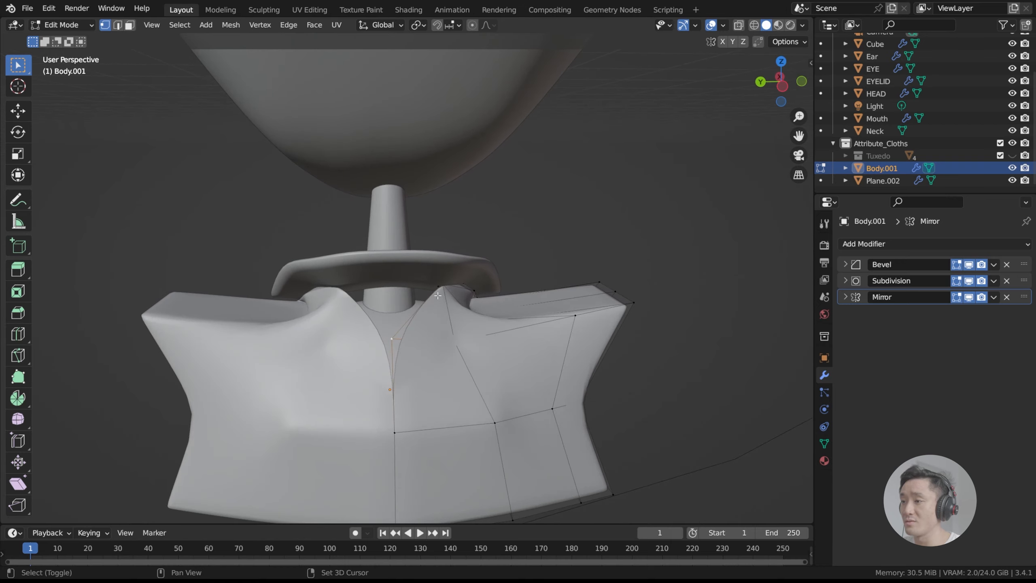
pyautogui.scroll(2, 448, 311)
pyautogui.scroll(-4, 408, 348)
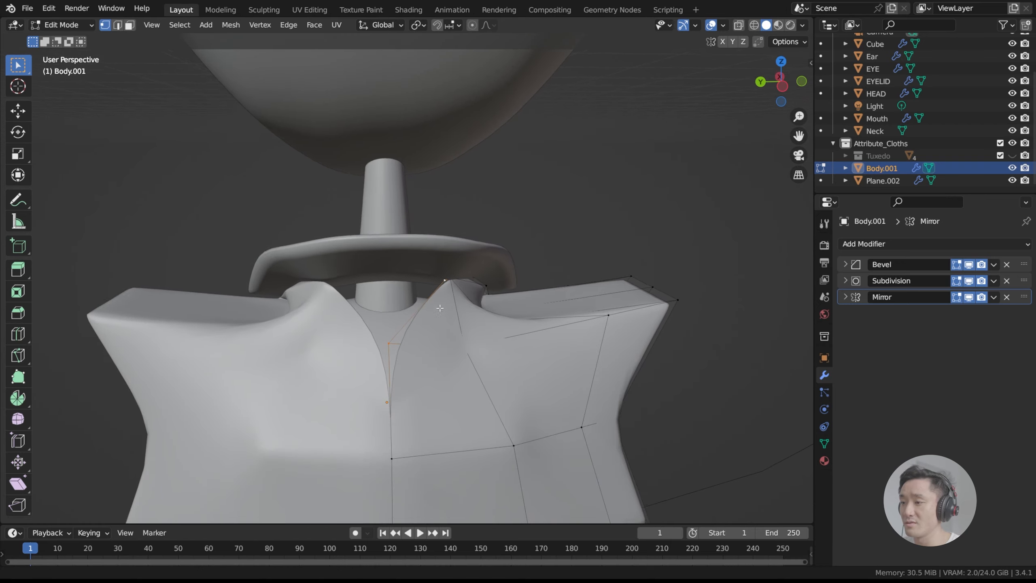
pyautogui.scroll(4, 408, 349)
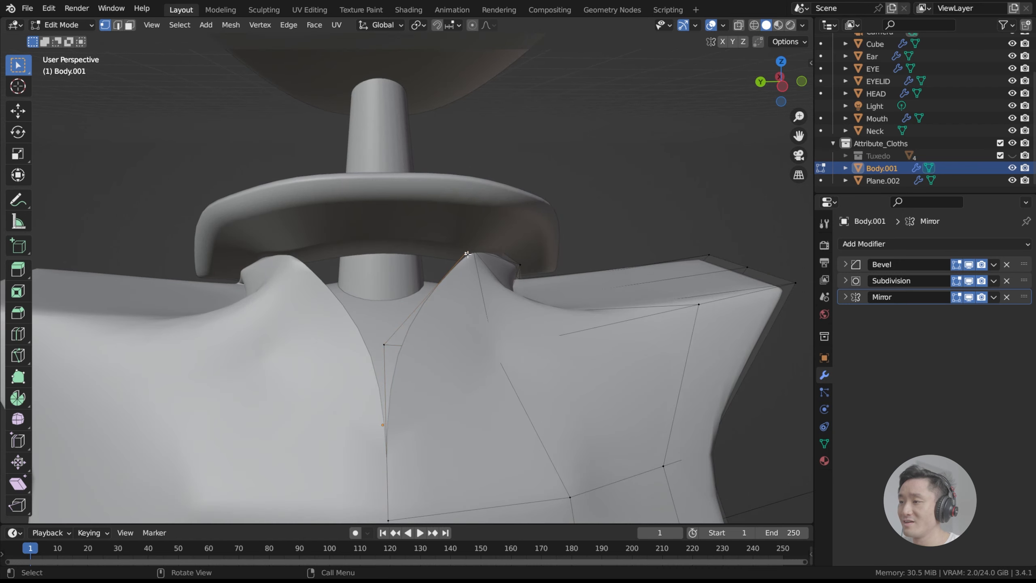
pyautogui.press('g')
pyautogui.press('y')
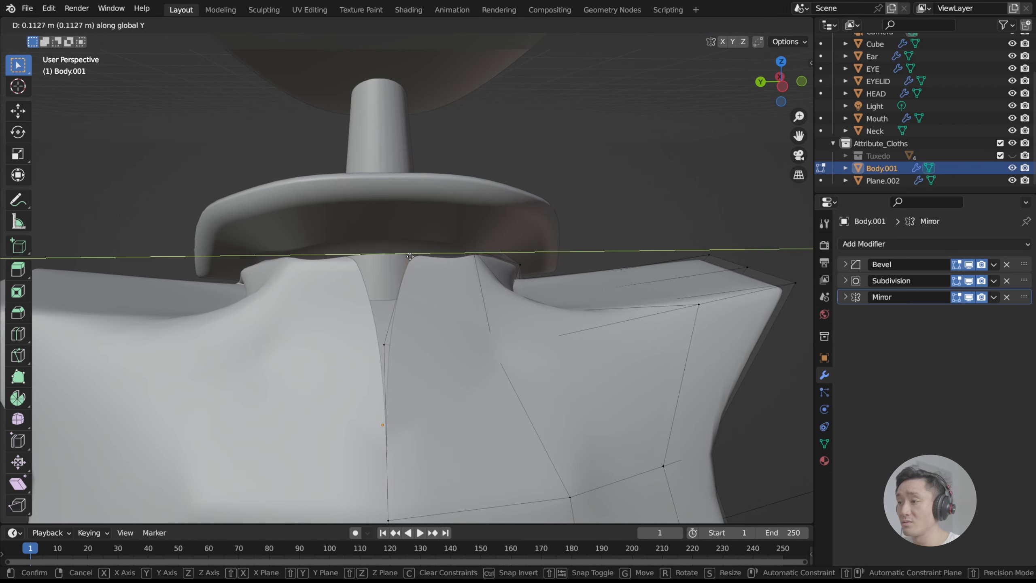
pyautogui.click(383, 250)
pyautogui.moveTo(382, 249); pyautogui.dragTo(431, 278, button='middle')
pyautogui.scroll(-3, 432, 282)
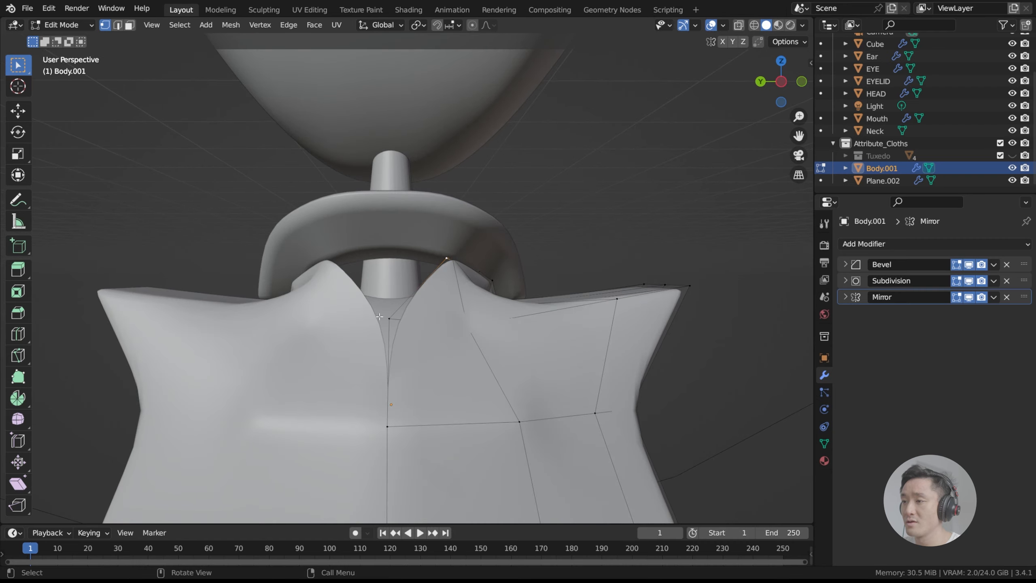
# Try to move the back neckline vertex freely toward the center line behind the neck, and undo that move.
pyautogui.scroll(-3, 401, 397)
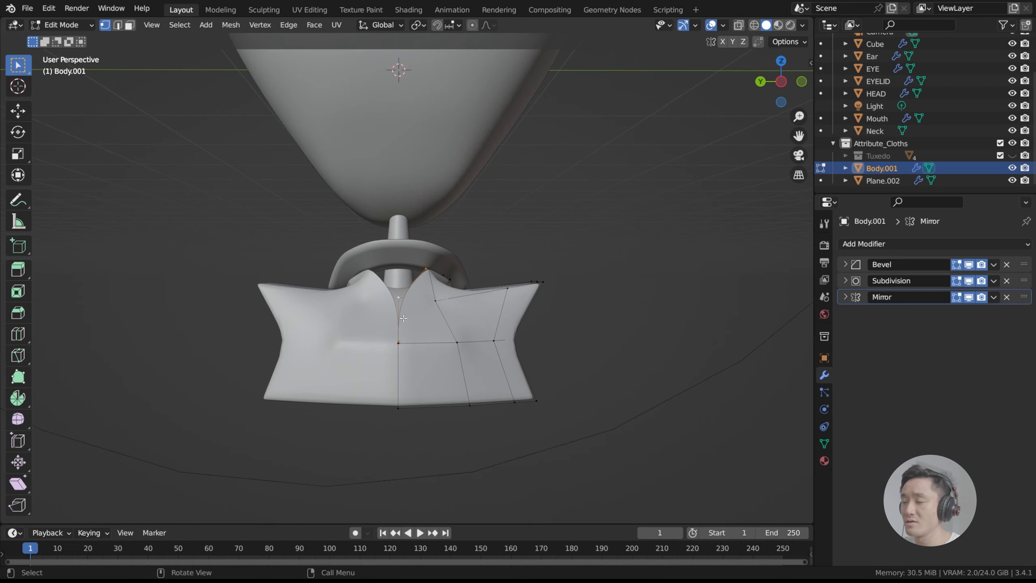
pyautogui.scroll(3, 403, 318)
pyautogui.press('g')
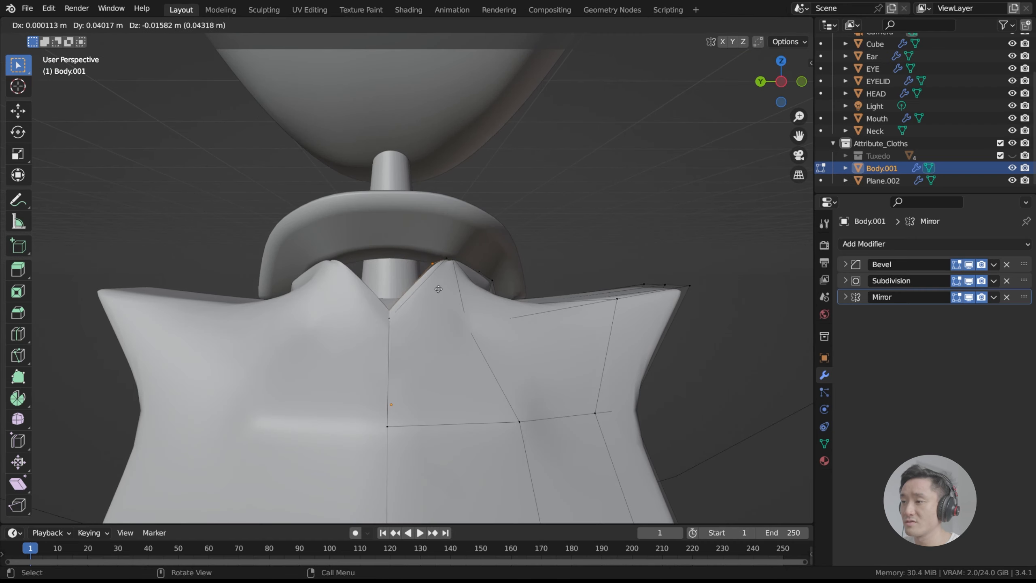
pyautogui.click(395, 268)
pyautogui.moveTo(395, 270); pyautogui.dragTo(579, 285, button='middle')
pyautogui.scroll(-2, 570, 285)
pyautogui.hotkey('ctrl', 'z')
pyautogui.scroll(5, 442, 293)
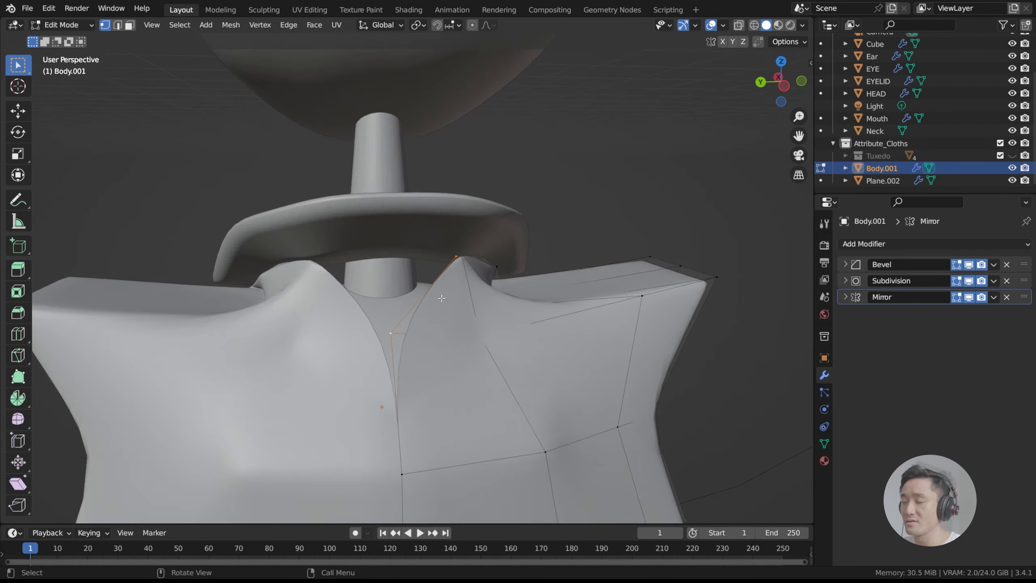
# Leave mesh editing of the jacket and save the file.
pyautogui.scroll(-2, 408, 288)
pyautogui.moveTo(523, 273); pyautogui.dragTo(340, 289, button='middle')
pyautogui.scroll(-6, 342, 294)
pyautogui.moveTo(371, 351); pyautogui.dragTo(374, 333, button='middle')
pyautogui.press('Tab')
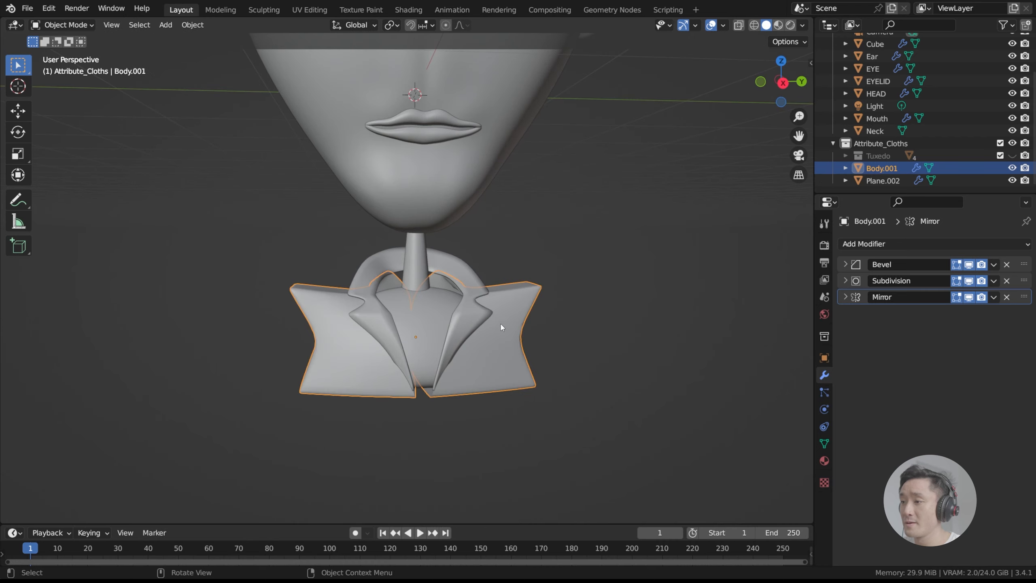
pyautogui.scroll(4, 472, 363)
pyautogui.scroll(-3, 471, 363)
pyautogui.moveTo(472, 363); pyautogui.dragTo(441, 299, button='middle')
pyautogui.hotkey('ctrl', 's')
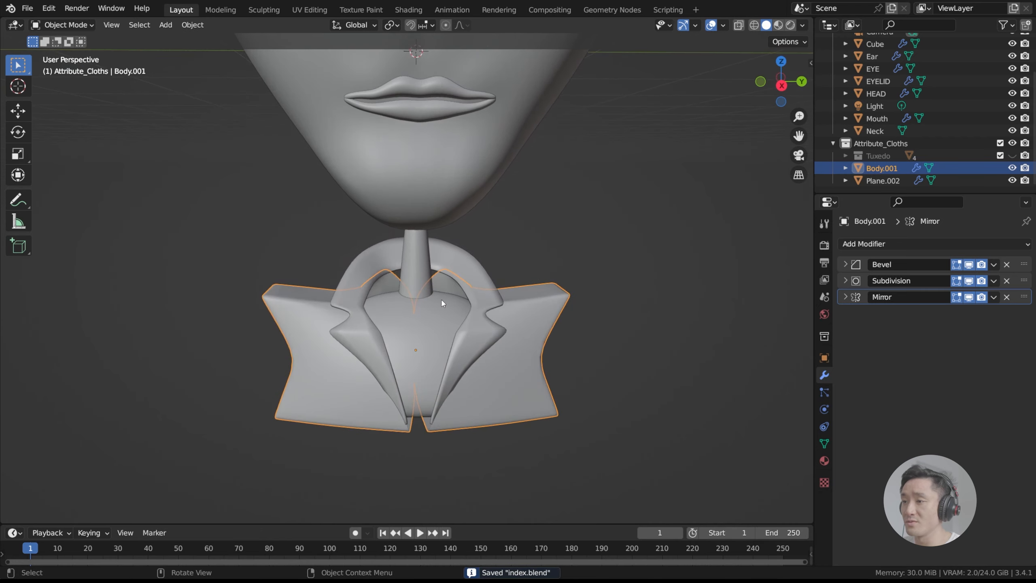
# Examine the fit of the jacket under the collar and lapels from the front, side and back.
pyautogui.press('Tab')
pyautogui.press('Tab')
pyautogui.click(543, 236)
pyautogui.moveTo(543, 237); pyautogui.dragTo(506, 280, button='middle')
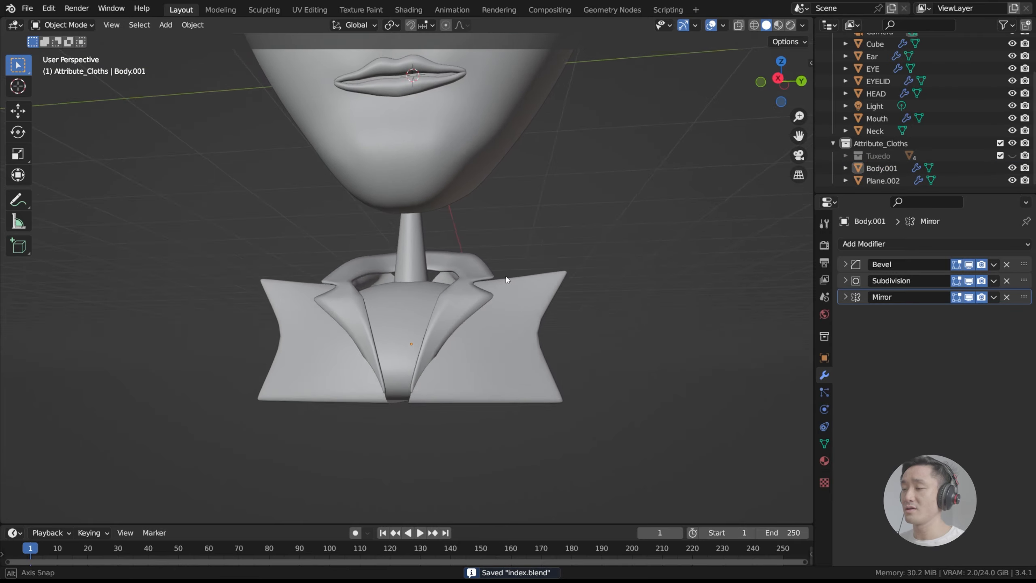
pyautogui.scroll(-3, 503, 290)
pyautogui.moveTo(491, 337); pyautogui.dragTo(441, 280, button='middle')
pyautogui.scroll(8, 411, 297)
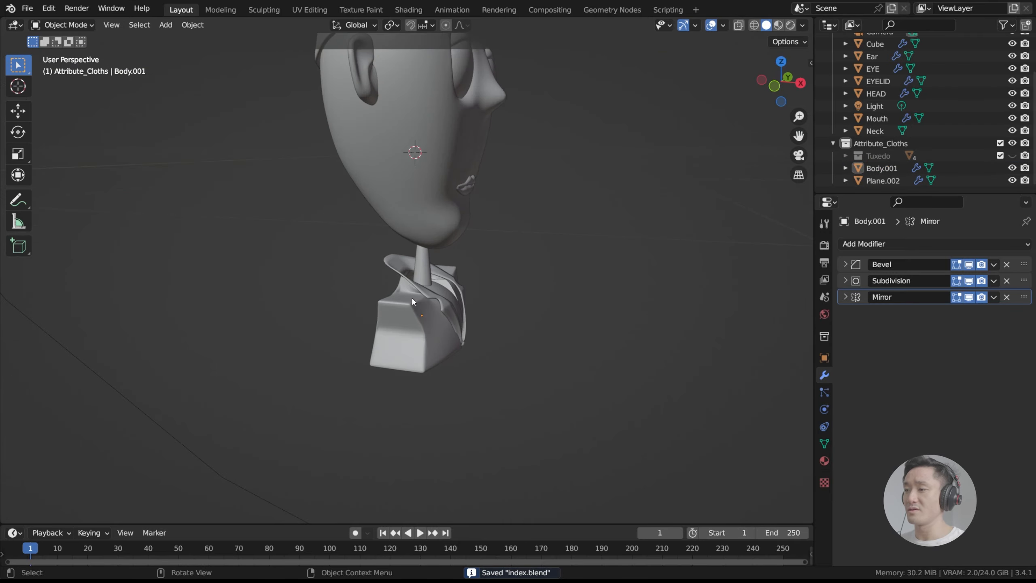
pyautogui.moveTo(370, 302); pyautogui.dragTo(498, 289, button='middle')
# Reopen the jacket mesh for editing, with the back neckline in view.
pyautogui.click(459, 281)
pyautogui.press('Tab')
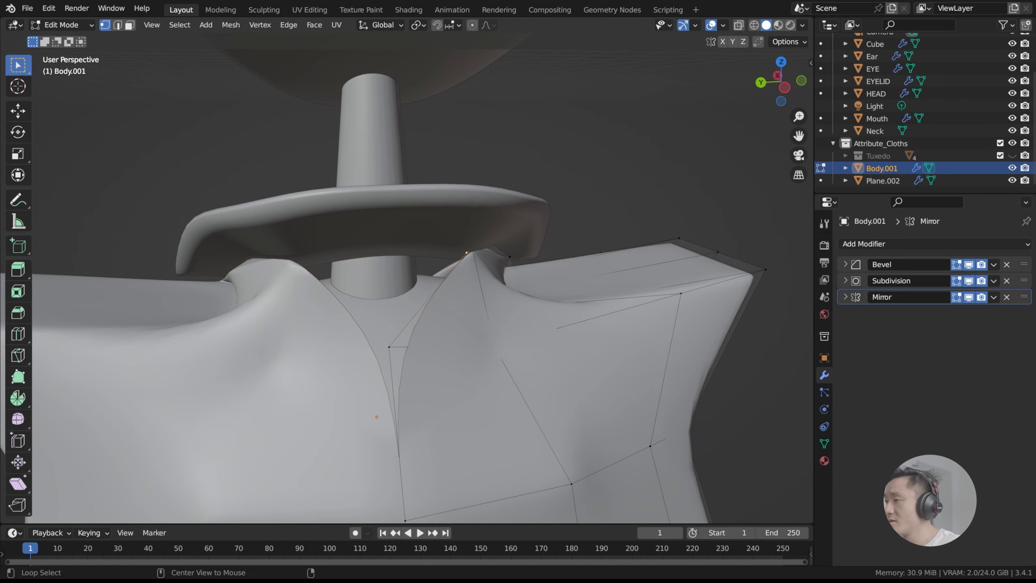
pyautogui.keyDown('shift'); pyautogui.moveTo(455, 273); pyautogui.dragTo(481, 249, button='middle'); pyautogui.keyUp('shift')
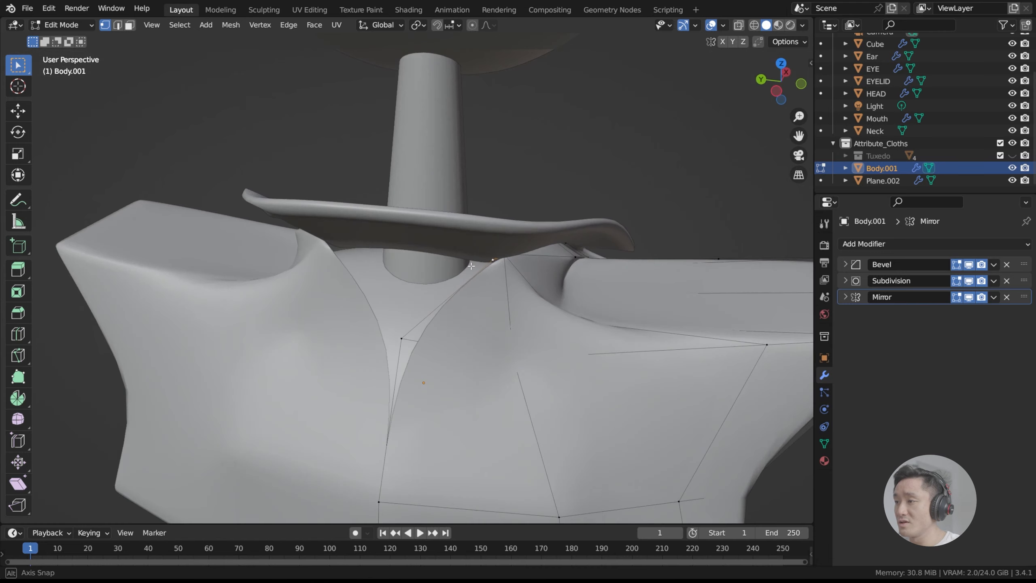
pyautogui.press('g')
pyautogui.press('x')
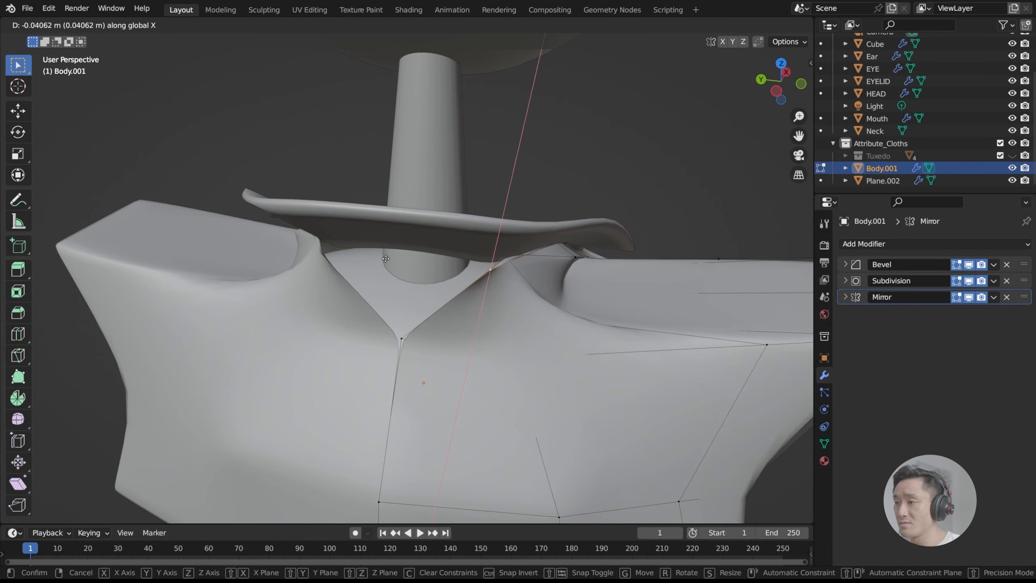
pyautogui.rightClick(420, 262)
pyautogui.press('KP_1')
pyautogui.press('KP_3')
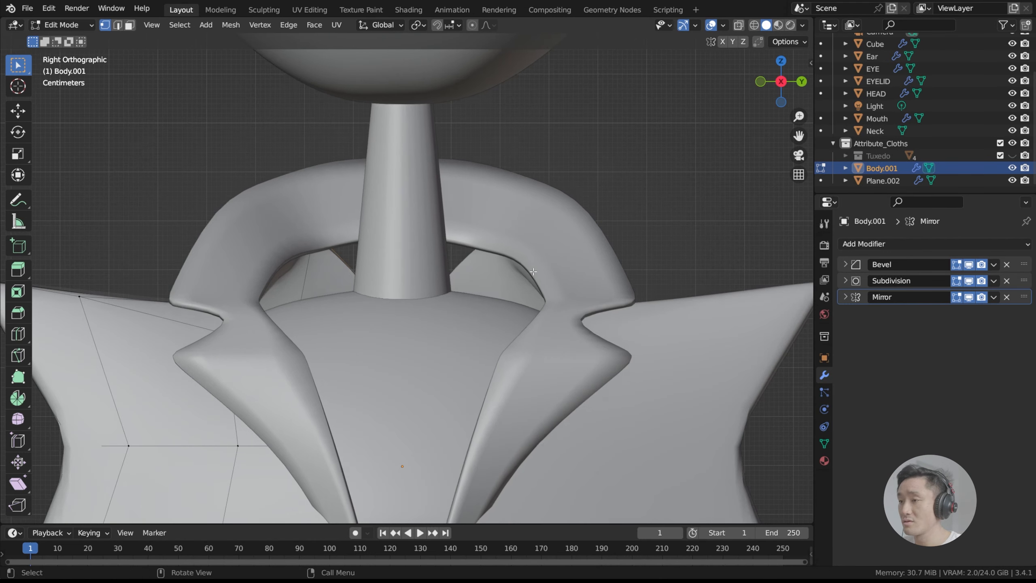
# Move the back neckline vertex about 0.18 m along the Y axis to the jacket's center behind the neck.
pyautogui.moveTo(532, 271); pyautogui.dragTo(469, 263, button='middle')
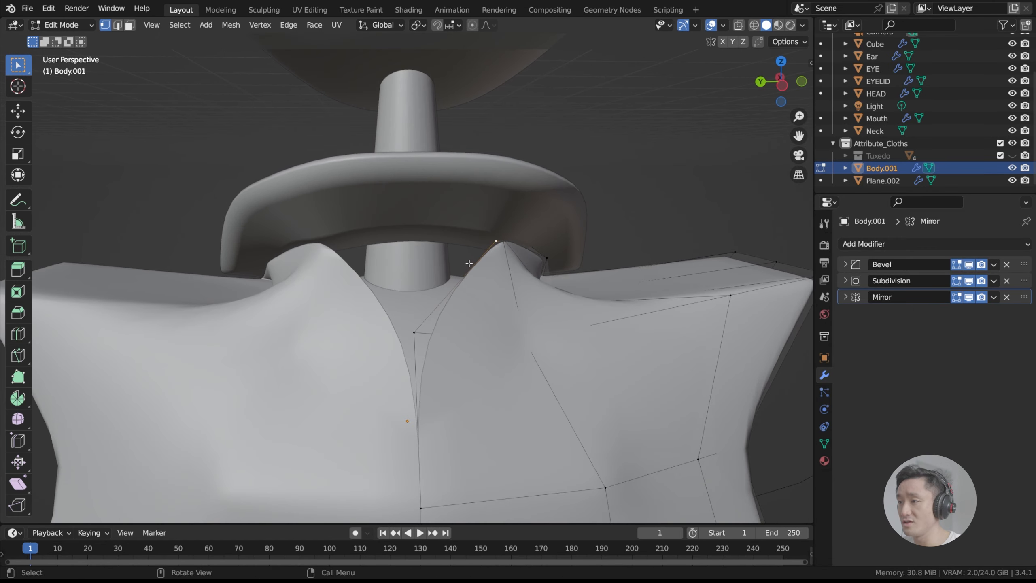
pyautogui.press('g')
pyautogui.press('y')
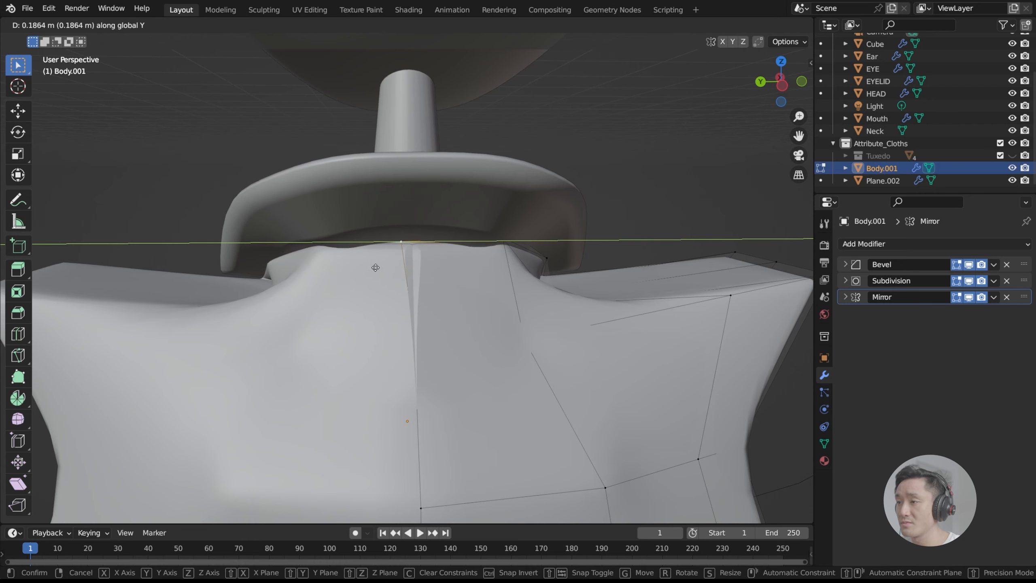
pyautogui.click(378, 267)
# Nudge the same vertex slightly along X and back about 0.01 m along Y to line it up with the center line.
pyautogui.press('g')
pyautogui.press('x')
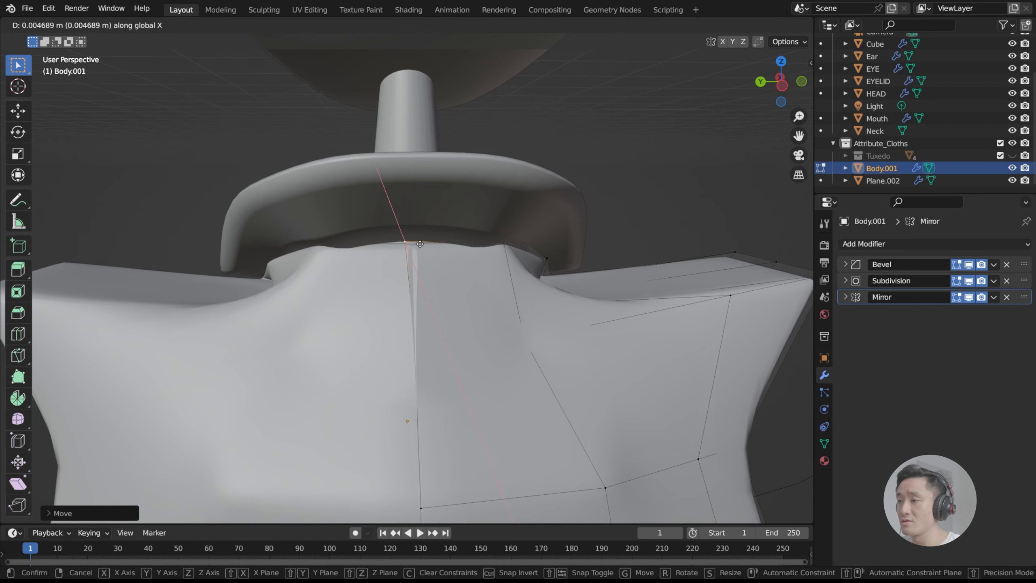
pyautogui.click(423, 240)
pyautogui.press('g')
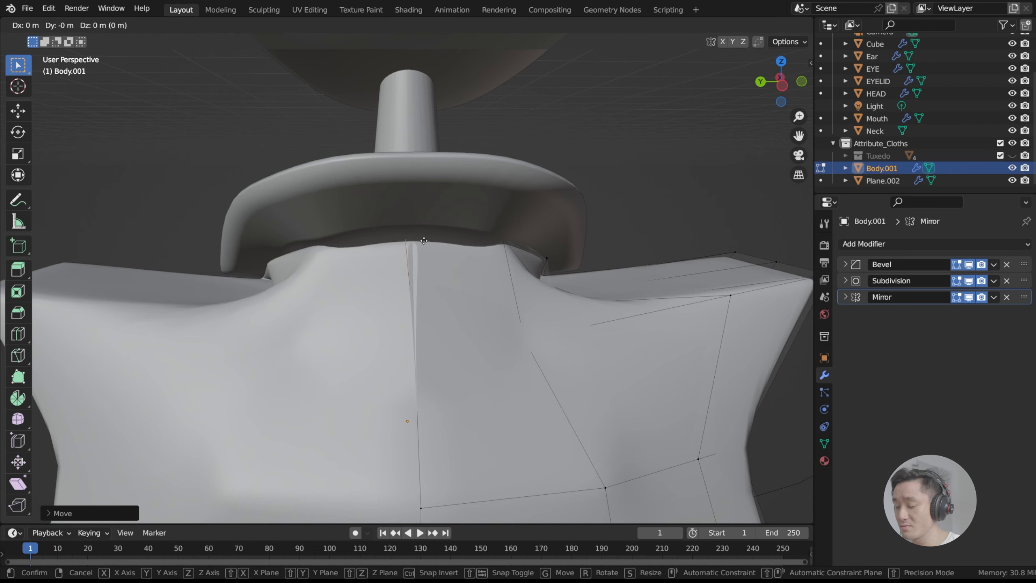
pyautogui.press('y')
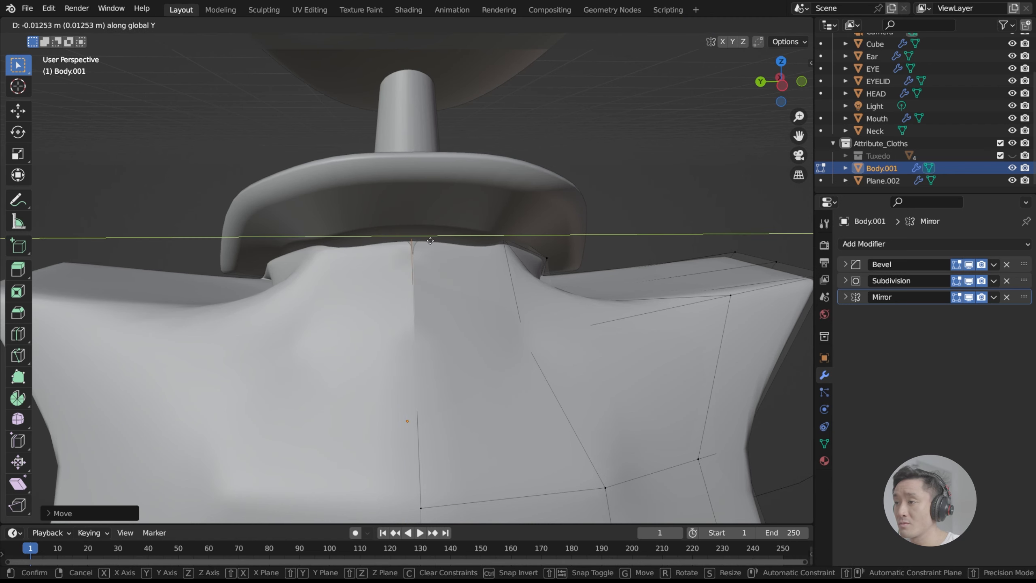
pyautogui.click(431, 240)
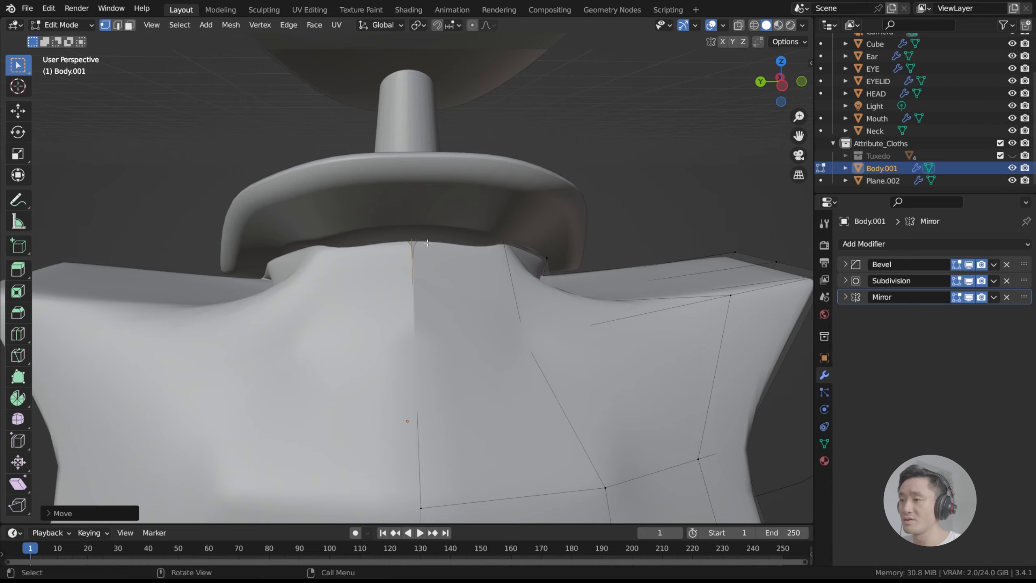
# Add a centered loop cut along the top of the shoulder, between its middle edge line and its back edge.
pyautogui.moveTo(427, 243); pyautogui.dragTo(424, 312, button='middle')
pyautogui.scroll(-5, 377, 240)
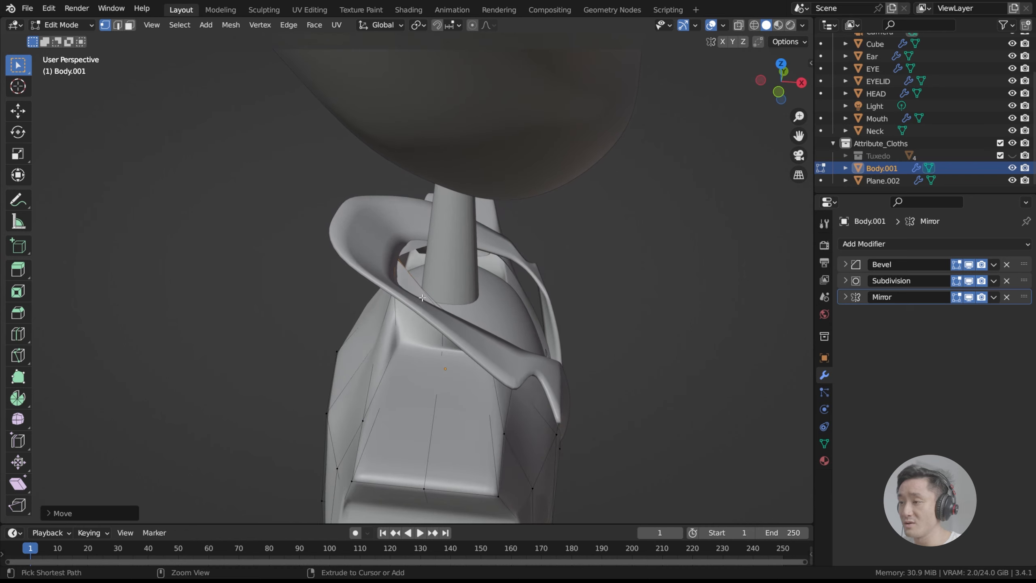
pyautogui.scroll(-2, 395, 405)
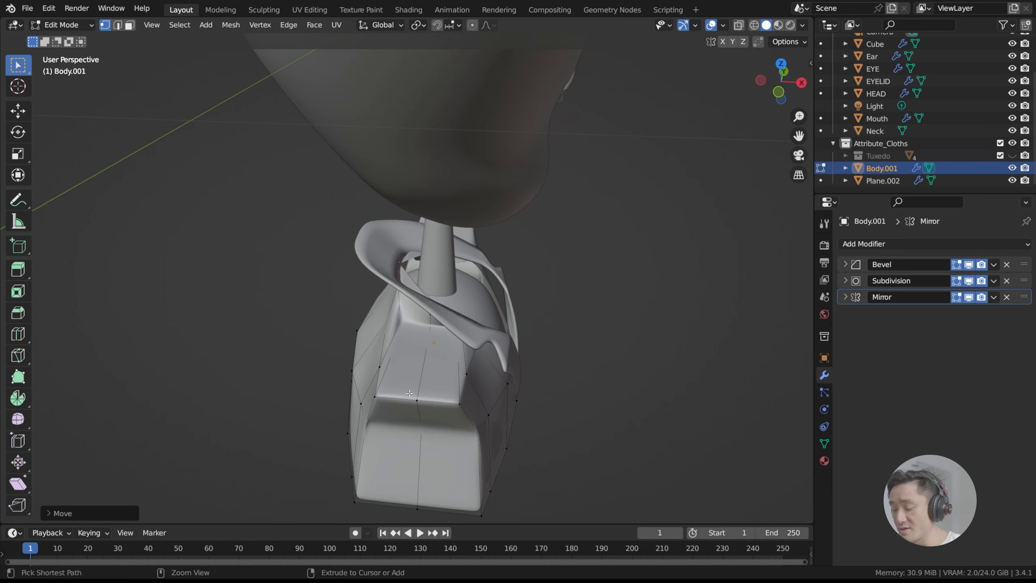
pyautogui.click(414, 315)
pyautogui.rightClick(414, 315)
pyautogui.scroll(3, 414, 314)
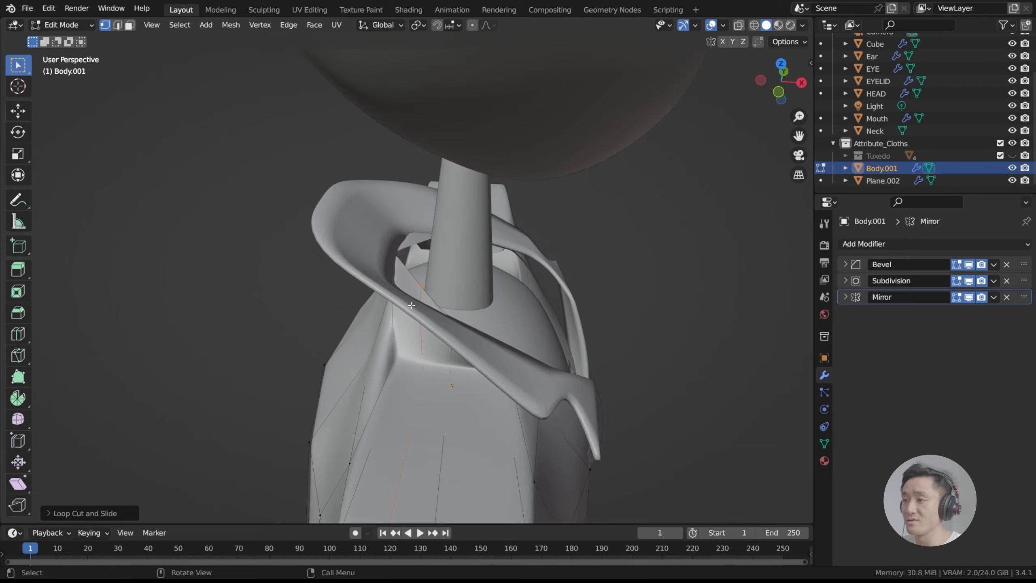
# Move the new cut's neckline vertex beneath the collar and lower it slightly along the Z axis.
pyautogui.moveTo(412, 313); pyautogui.dragTo(381, 283, button='middle')
pyautogui.scroll(2, 393, 307)
pyautogui.press('g')
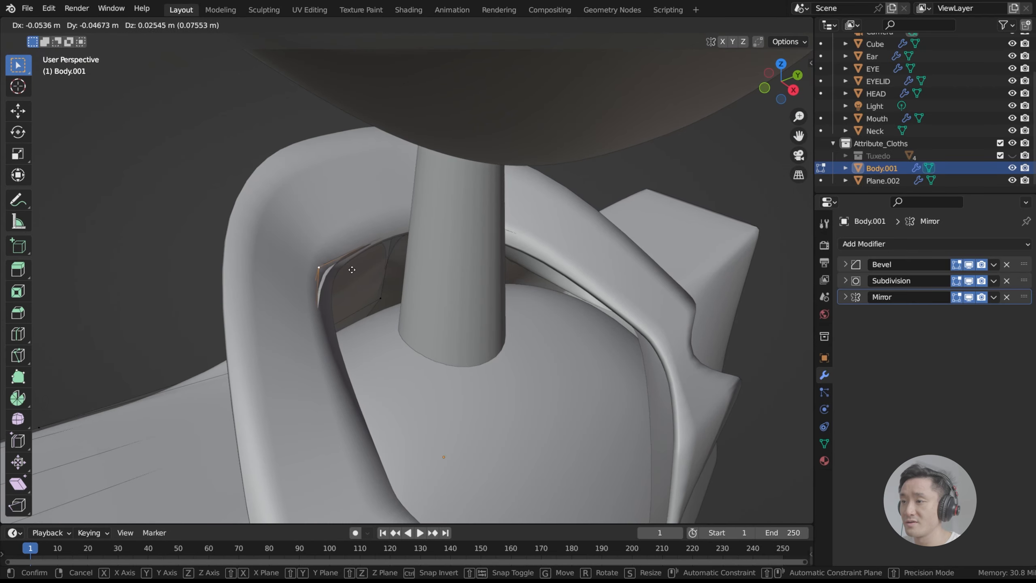
pyautogui.click(341, 270)
pyautogui.moveTo(341, 270)
pyautogui.mouseDown(button='middle')
pyautogui.moveTo(343, 229)
pyautogui.moveTo(334, 284)
pyautogui.mouseUp(button='middle')
pyautogui.press('g')
pyautogui.click(349, 278)
pyautogui.press('g')
pyautogui.press('z')
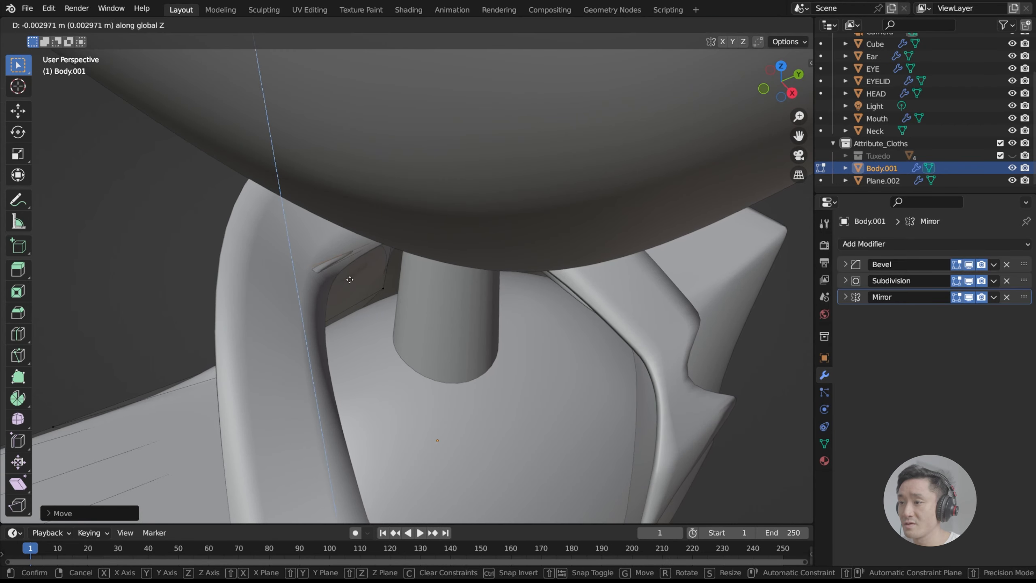
pyautogui.click(351, 289)
# Try to add a vertical loop cut through the jacket's back beside the center line.
pyautogui.moveTo(359, 277); pyautogui.dragTo(420, 245, button='middle')
pyautogui.scroll(-6, 316, 253)
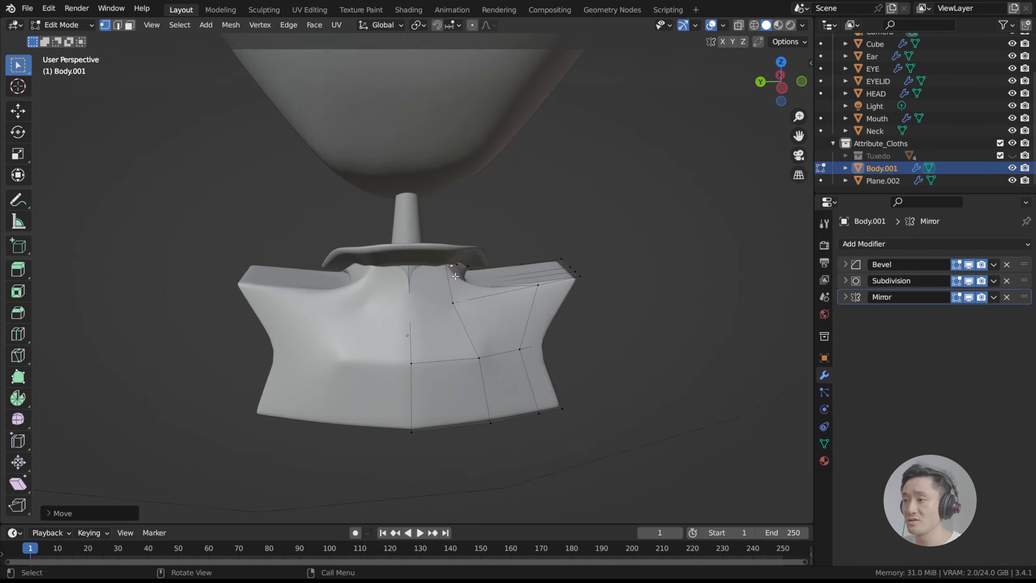
pyautogui.scroll(5, 420, 241)
pyautogui.scroll(-4, 416, 240)
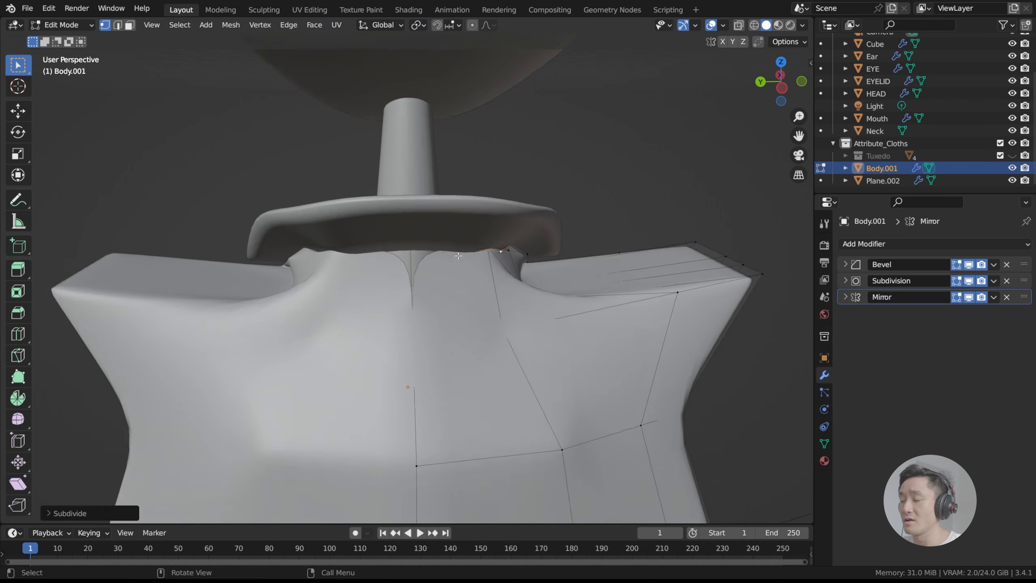
pyautogui.hotkey('ctrl', 'r')
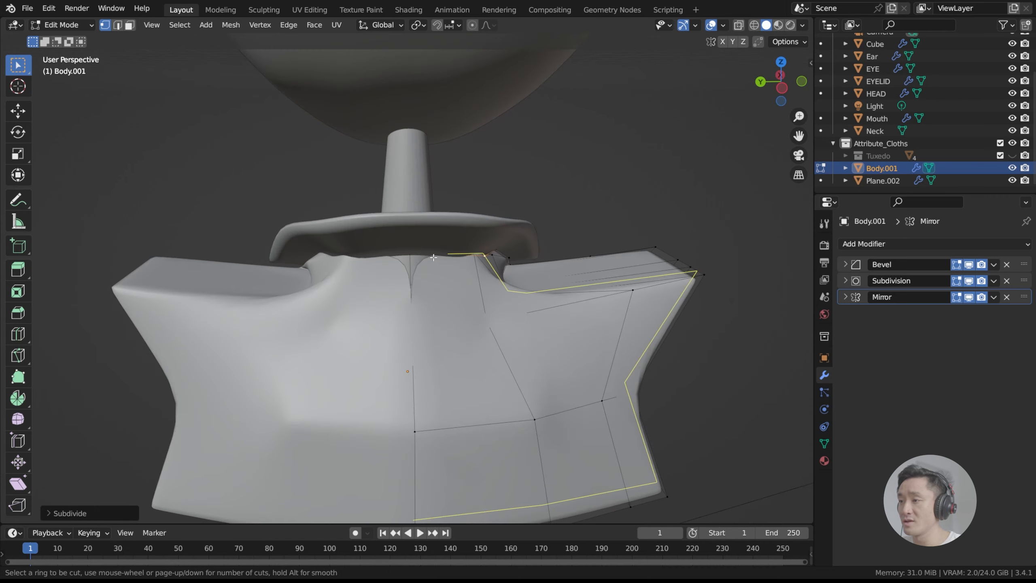
pyautogui.click(458, 328)
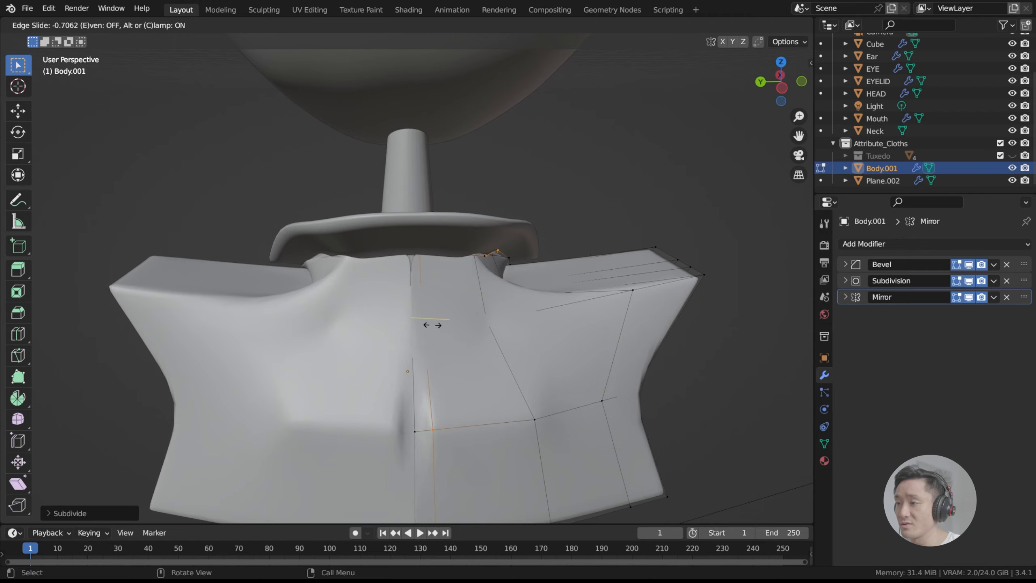
pyautogui.rightClick(432, 325)
# Add a vertical loop cut through the jacket's back, midway between the center line and the next vertical edge line.
pyautogui.moveTo(465, 317); pyautogui.dragTo(485, 284, button='middle')
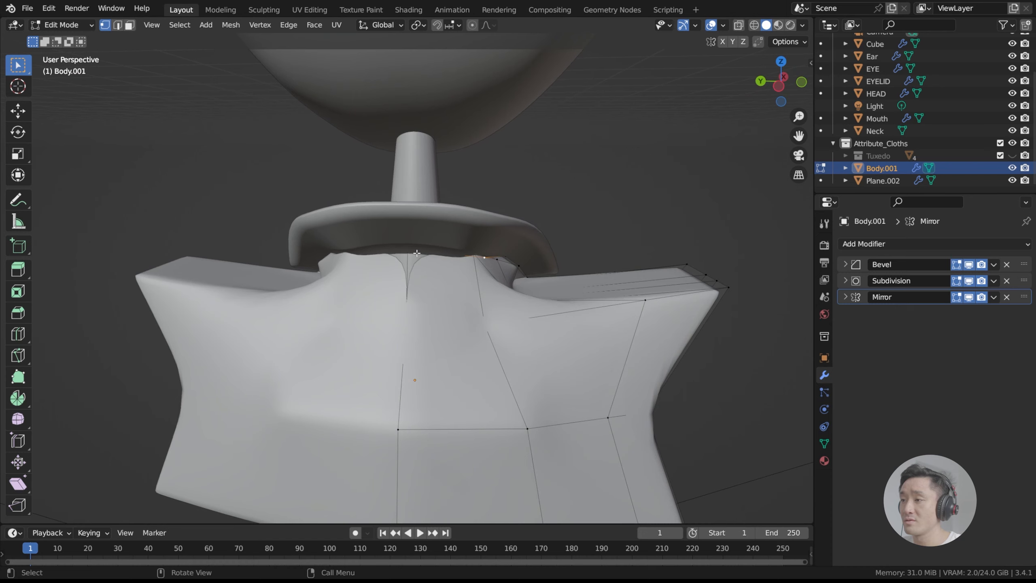
pyautogui.moveTo(436, 259)
pyautogui.mouseDown(button='middle')
pyautogui.moveTo(443, 249)
pyautogui.moveTo(446, 263)
pyautogui.mouseUp(button='middle')
pyautogui.hotkey('ctrl', 'r')
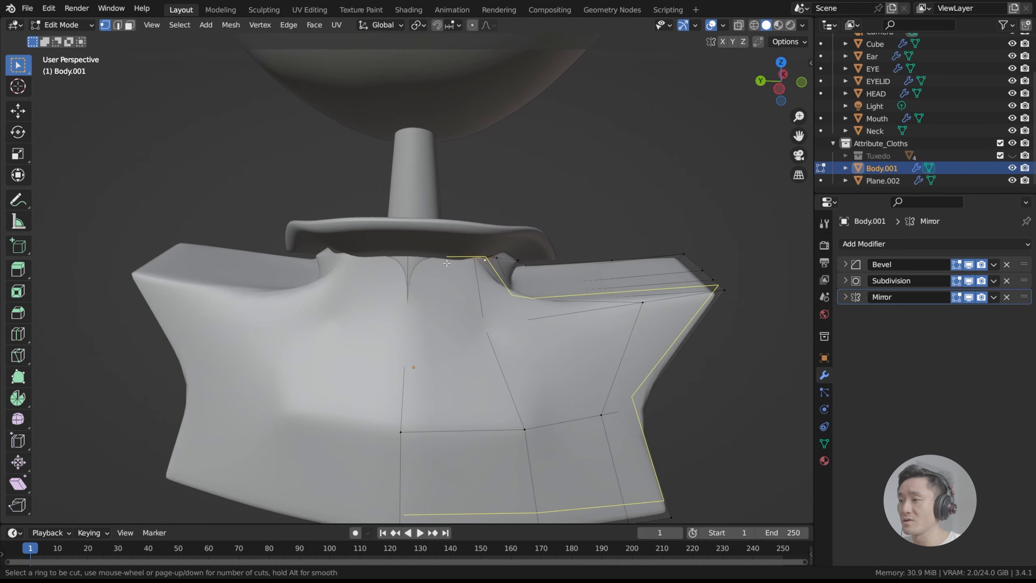
pyautogui.click(447, 437)
pyautogui.click(447, 436)
# Try to reposition the new cut's neckline vertex at the jacket's back beneath the collar, and undo the moves.
pyautogui.moveTo(463, 290); pyautogui.dragTo(458, 265, button='middle')
pyautogui.scroll(-3, 470, 240)
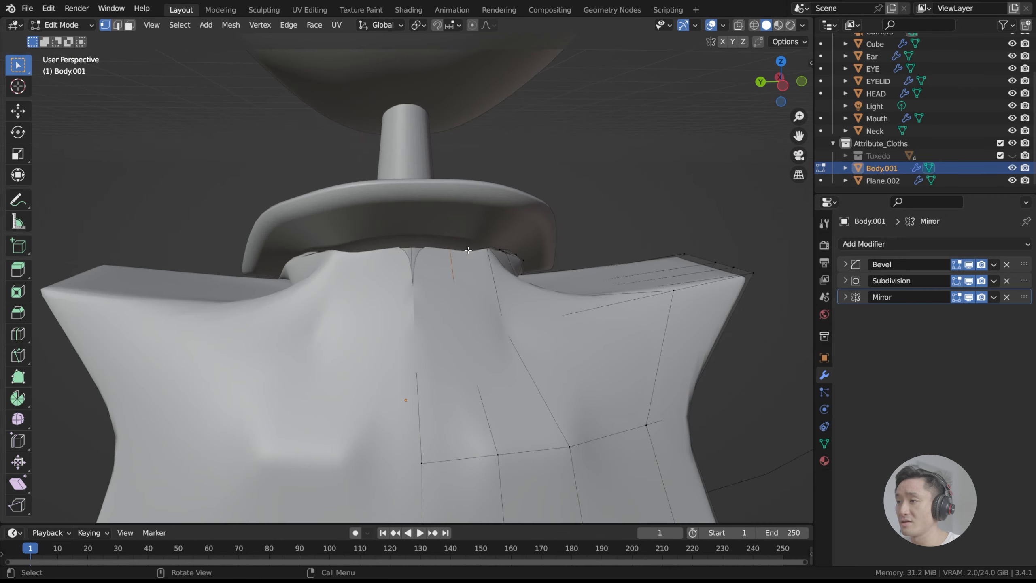
pyautogui.press('g')
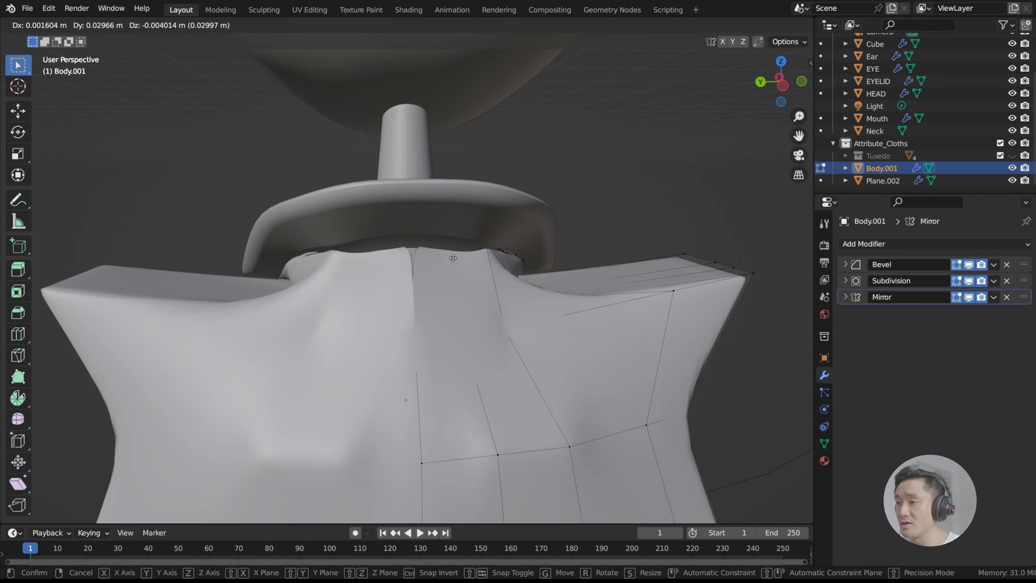
pyautogui.click(425, 258)
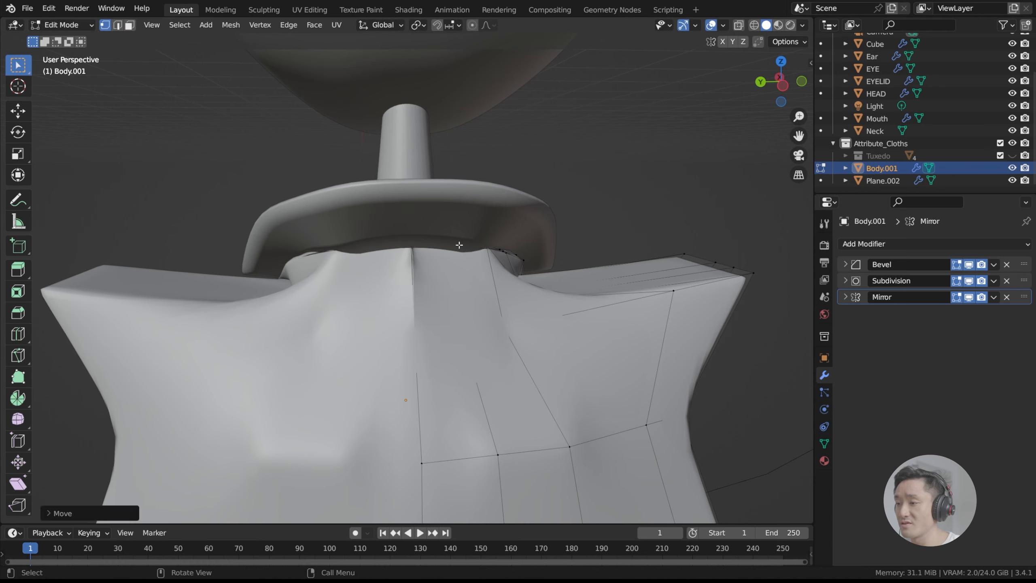
pyautogui.moveTo(425, 257); pyautogui.dragTo(391, 335, button='middle')
pyautogui.scroll(4, 410, 294)
pyautogui.press('g')
pyautogui.click(420, 296)
pyautogui.press('g')
pyautogui.click(422, 321)
pyautogui.hotkey('ctrl', 'z')
pyautogui.hotkey('ctrl', 'z')
pyautogui.hotkey('ctrl', 'z')
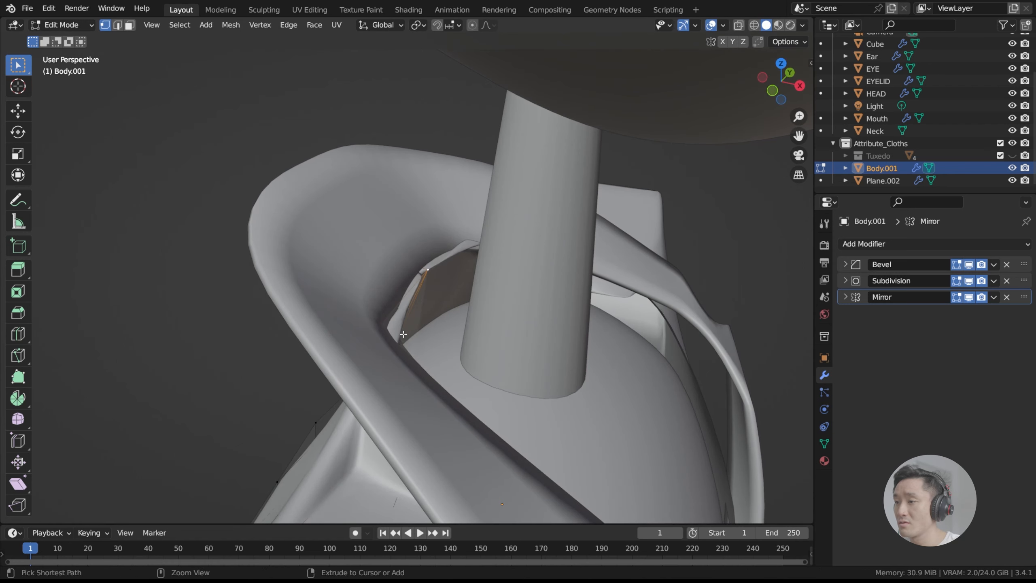
# Move the new cut's neckline vertex outward beneath the collar's inner edge, and save the file.
pyautogui.press('g')
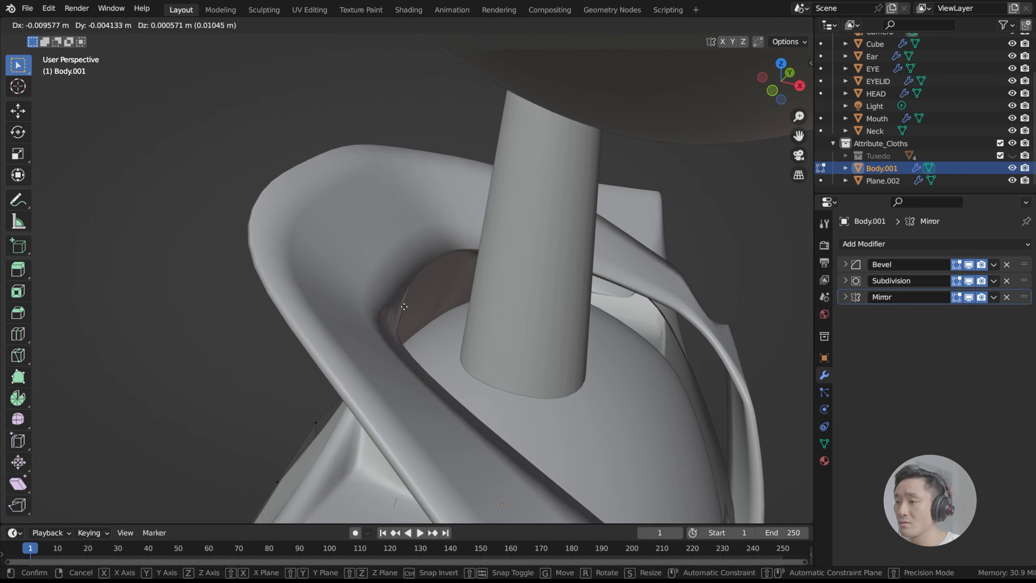
pyautogui.click(397, 306)
pyautogui.moveTo(398, 305)
pyautogui.mouseDown(button='middle')
pyautogui.moveTo(562, 249)
pyautogui.moveTo(489, 261)
pyautogui.moveTo(402, 301)
pyautogui.moveTo(428, 316)
pyautogui.moveTo(413, 304)
pyautogui.mouseUp(button='middle')
pyautogui.click(557, 236)
pyautogui.scroll(-3, 546, 240)
pyautogui.hotkey('ctrl', 's')
pyautogui.hotkey('ctrl', 's')
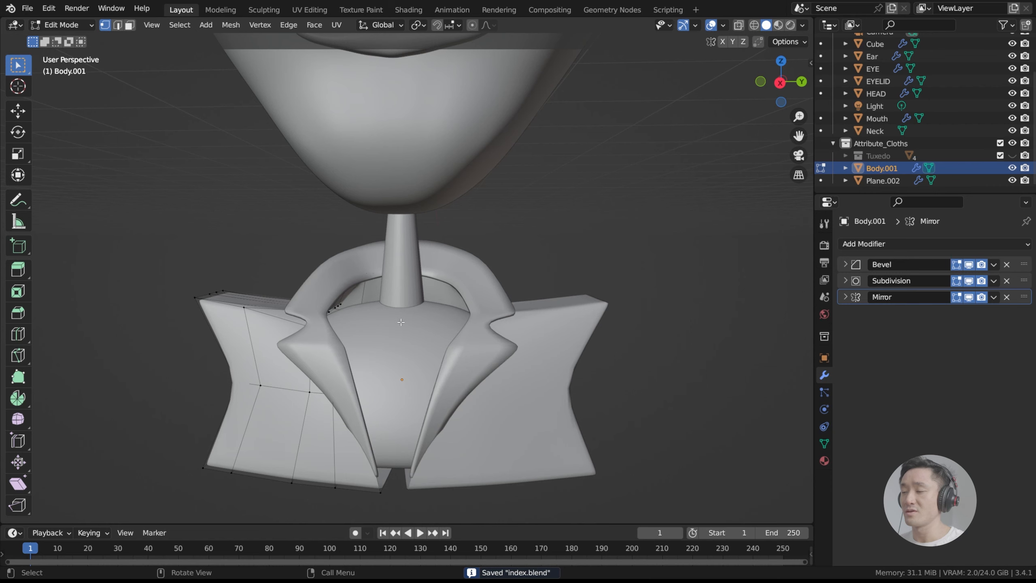
pyautogui.hotkey('ctrl', 's')
# Edit the collar mesh Plane.002 and move its lower front tip outward along the X axis by about 0.016 m.
pyautogui.keyDown('shift'); pyautogui.moveTo(537, 252); pyautogui.dragTo(563, 231, button='middle'); pyautogui.keyUp('shift')
pyautogui.press('Tab')
pyautogui.press('Tab')
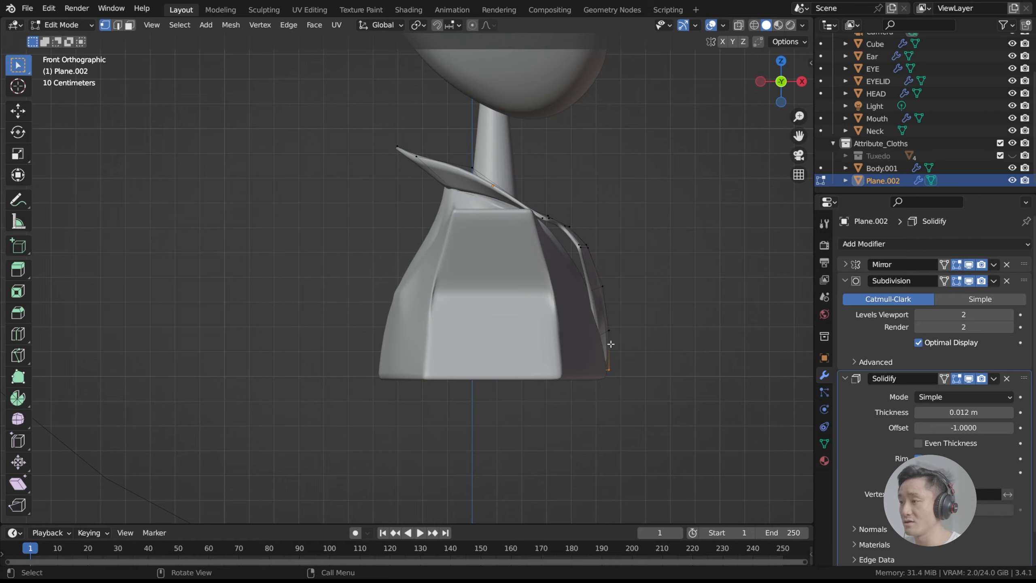
pyautogui.keyDown('shift'); pyautogui.moveTo(611, 345); pyautogui.dragTo(472, 334, button='middle'); pyautogui.keyUp('shift')
pyautogui.press('g')
pyautogui.press('z')
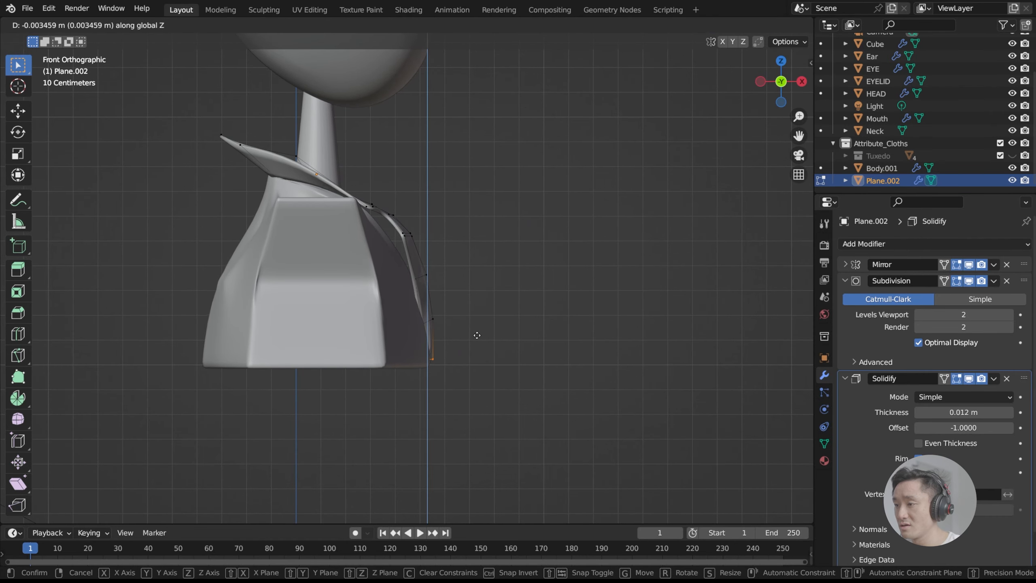
pyautogui.press('x')
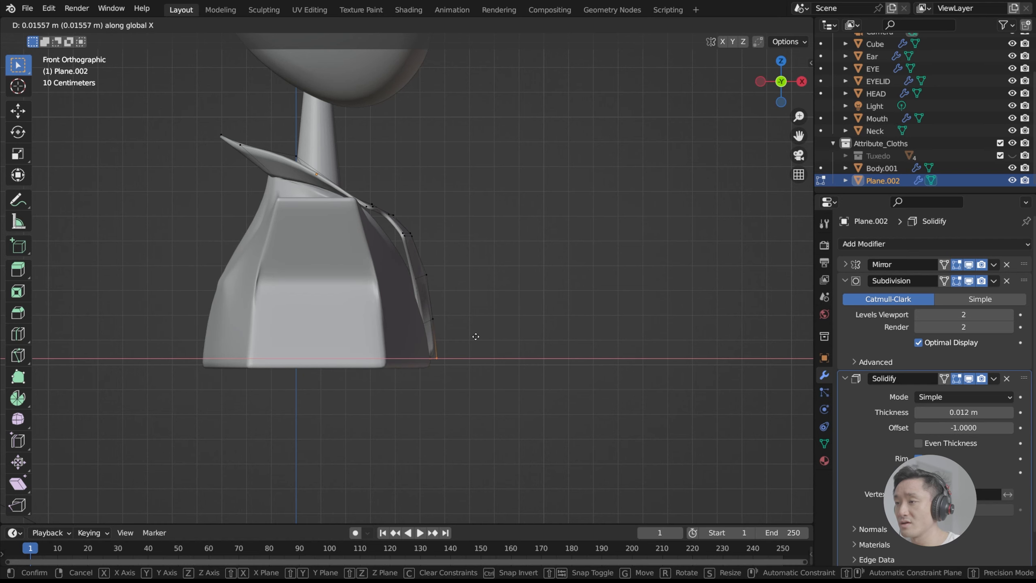
pyautogui.click(475, 336)
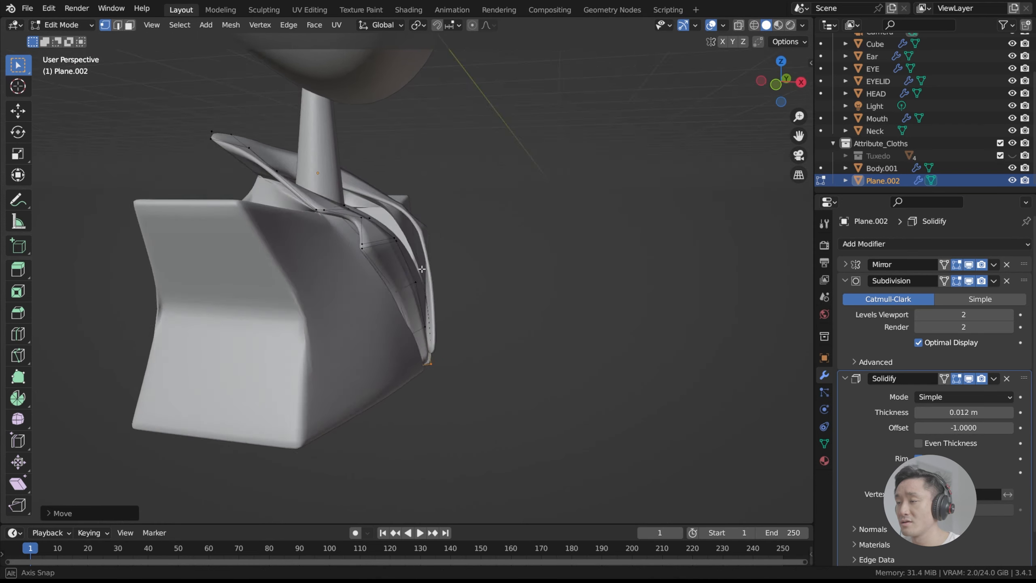
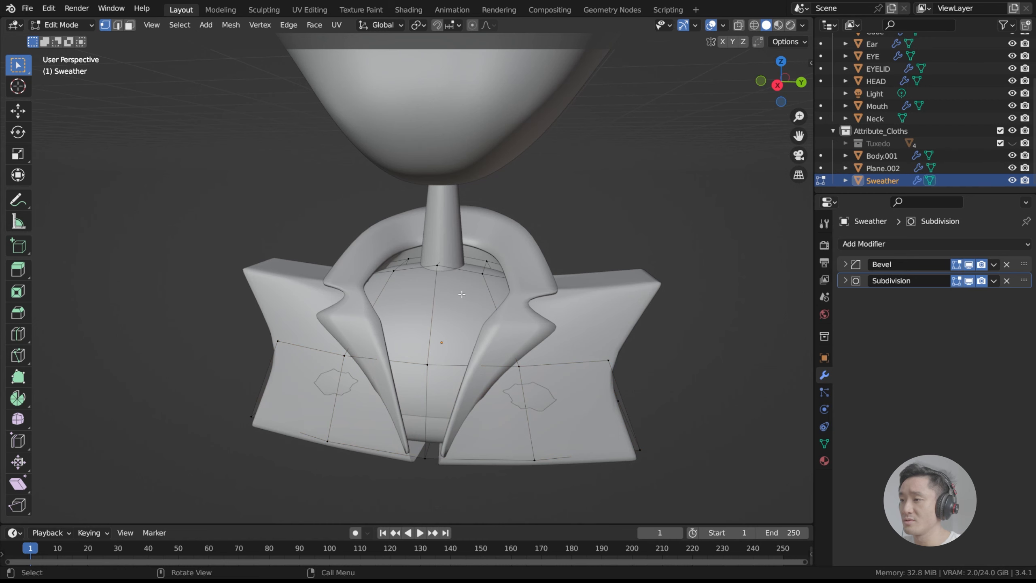
# Delete the vertices on the +Y half of the Sweather mesh, selecting through it in the right orthographic view.
pyautogui.moveTo(479, 316); pyautogui.dragTo(439, 269, button='middle')
pyautogui.scroll(2, 448, 258)
pyautogui.click(447, 258)
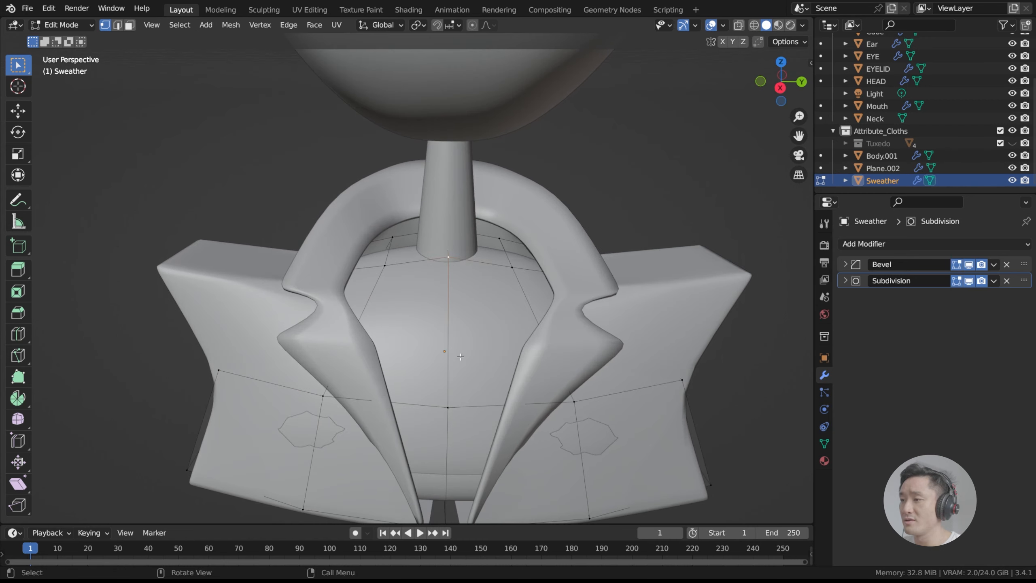
pyautogui.scroll(-3, 448, 258)
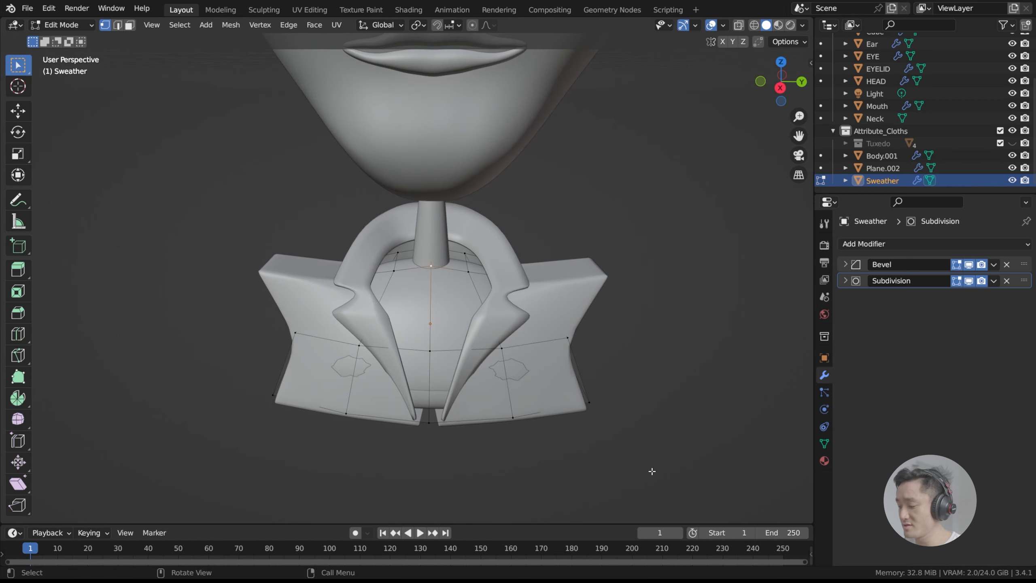
pyautogui.press('KP_3')
pyautogui.scroll(3, 454, 399)
pyautogui.hotkey('alt', 'z')
pyautogui.moveTo(766, 151); pyautogui.dragTo(451, 457)
pyautogui.press('x')
pyautogui.click(451, 456)
# Add a Mirror modifier on the Y axis to the Sweather object, and turn off the see-through display.
pyautogui.click(881, 244)
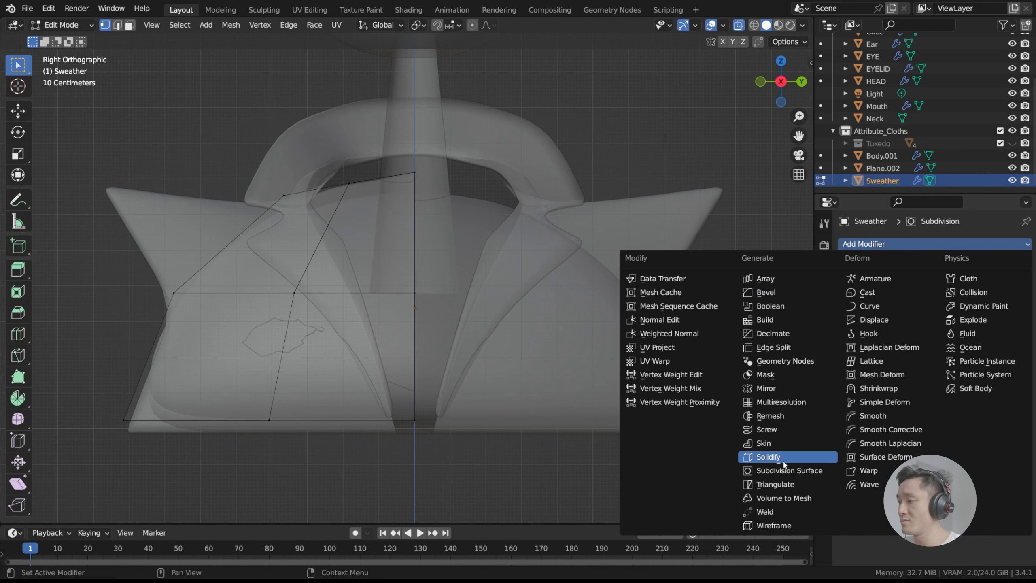
pyautogui.click(775, 388)
pyautogui.click(951, 316)
pyautogui.moveTo(474, 220); pyautogui.dragTo(471, 240, button='middle')
pyautogui.press('Tab')
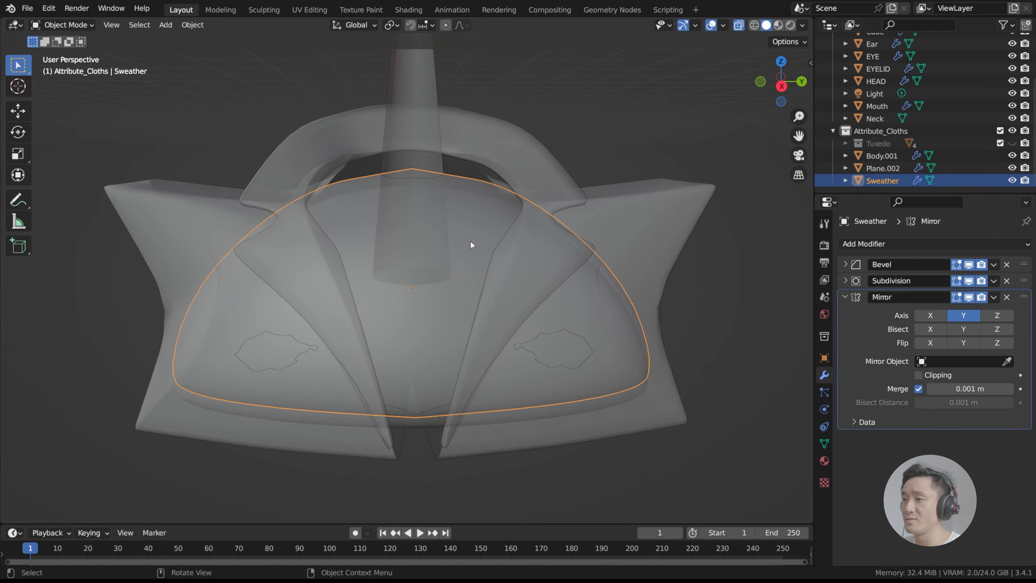
pyautogui.press('Tab')
pyautogui.press('Tab')
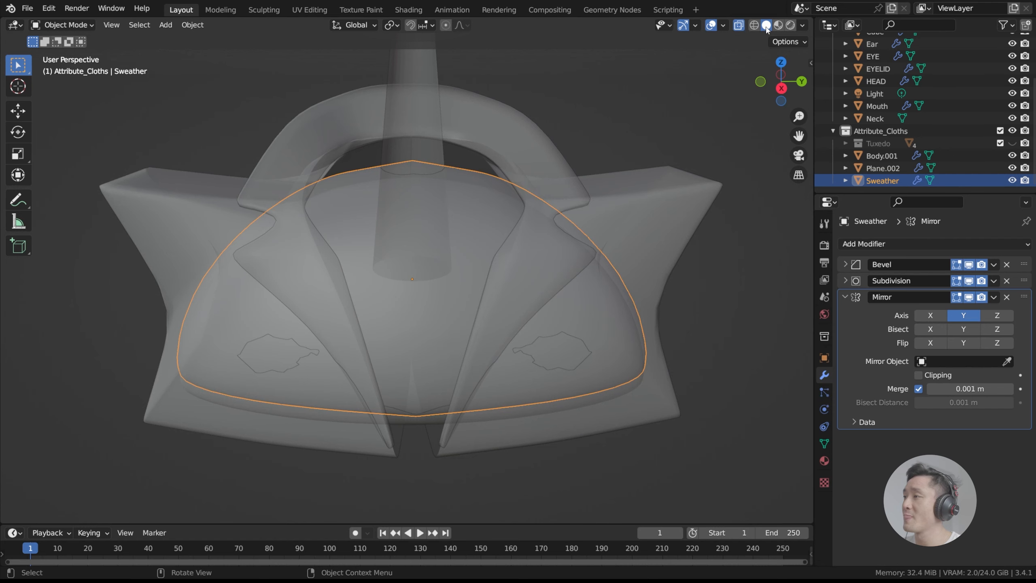
pyautogui.click(738, 26)
# Add two horizontal loop cuts around the sweater, one across the upper chest and one across the lower body.
pyautogui.scroll(-1, 453, 181)
pyautogui.press('Tab')
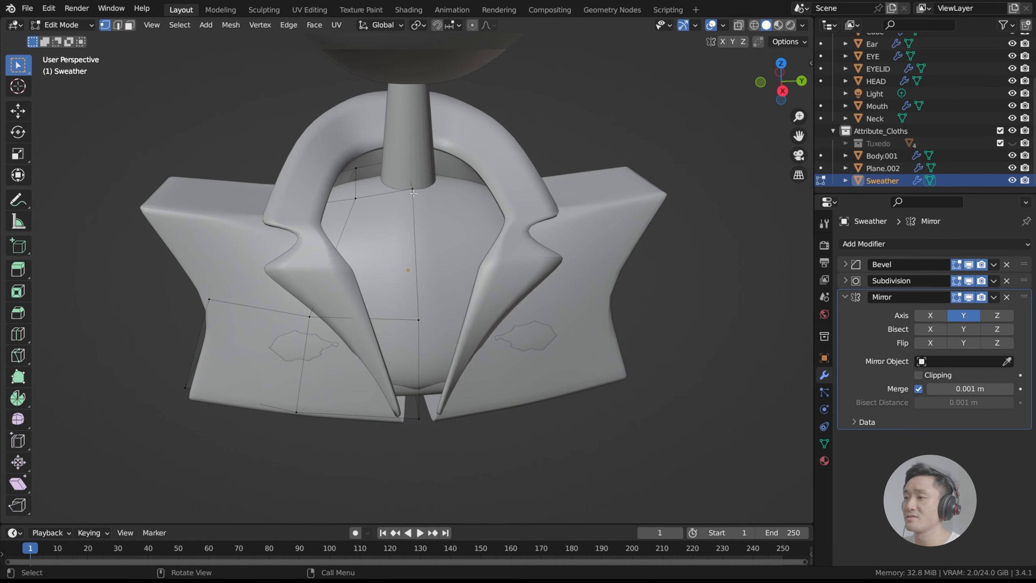
pyautogui.hotkey('ctrl', 'r')
pyautogui.click(403, 252)
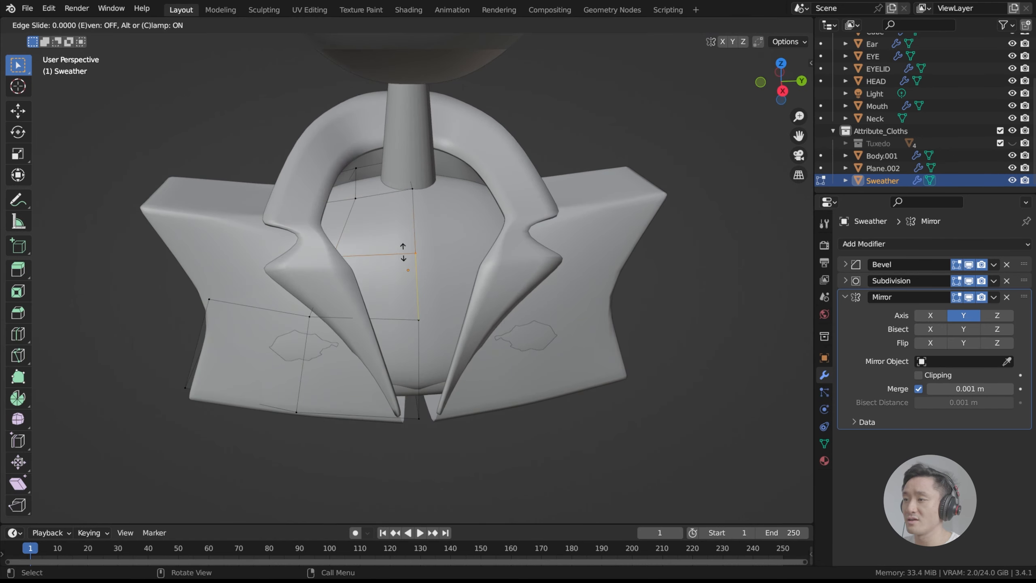
pyautogui.click(402, 252)
pyautogui.hotkey('ctrl', 'r')
pyautogui.click(397, 360)
pyautogui.click(398, 361)
pyautogui.moveTo(398, 360); pyautogui.dragTo(411, 272, button='middle')
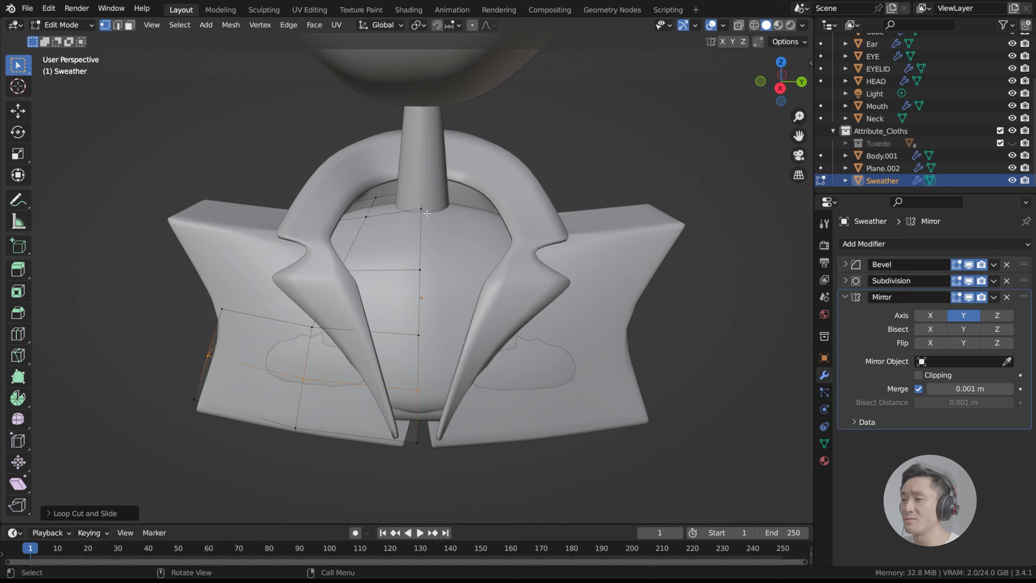
# Add two loop cuts across the top of the sweater's shoulder, beside the neck.
pyautogui.click(425, 212)
pyautogui.moveTo(427, 212); pyautogui.dragTo(510, 244, button='middle')
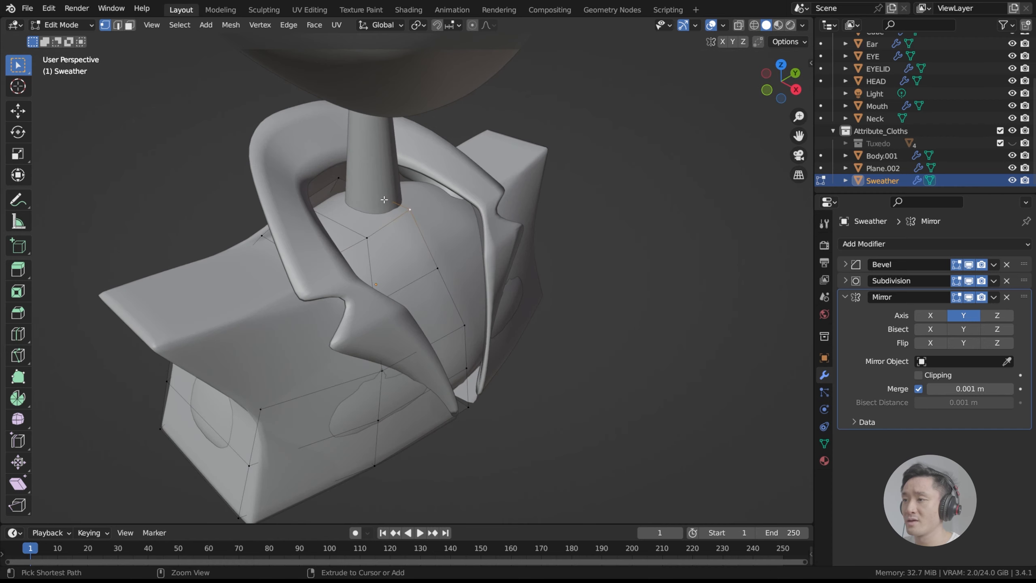
pyautogui.moveTo(382, 197); pyautogui.dragTo(380, 210, button='middle')
pyautogui.hotkey('ctrl', 'r')
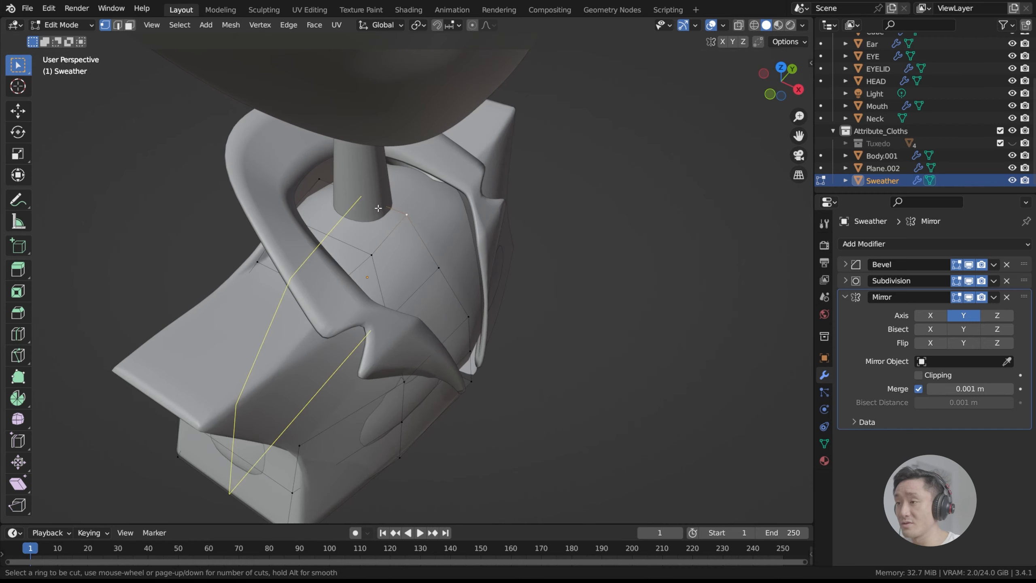
pyautogui.click(378, 209)
pyautogui.click(378, 210)
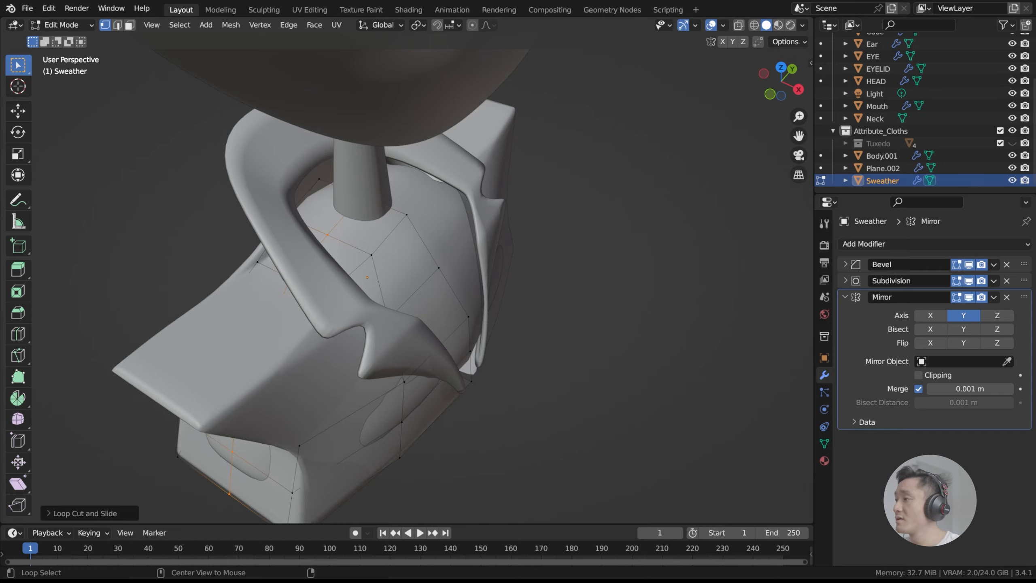
pyautogui.moveTo(379, 209); pyautogui.dragTo(438, 236, button='middle')
pyautogui.scroll(1, 407, 237)
pyautogui.hotkey('ctrl', 'r')
pyautogui.click(311, 241)
pyautogui.click(299, 240)
pyautogui.moveTo(326, 240); pyautogui.dragTo(380, 196, button='middle')
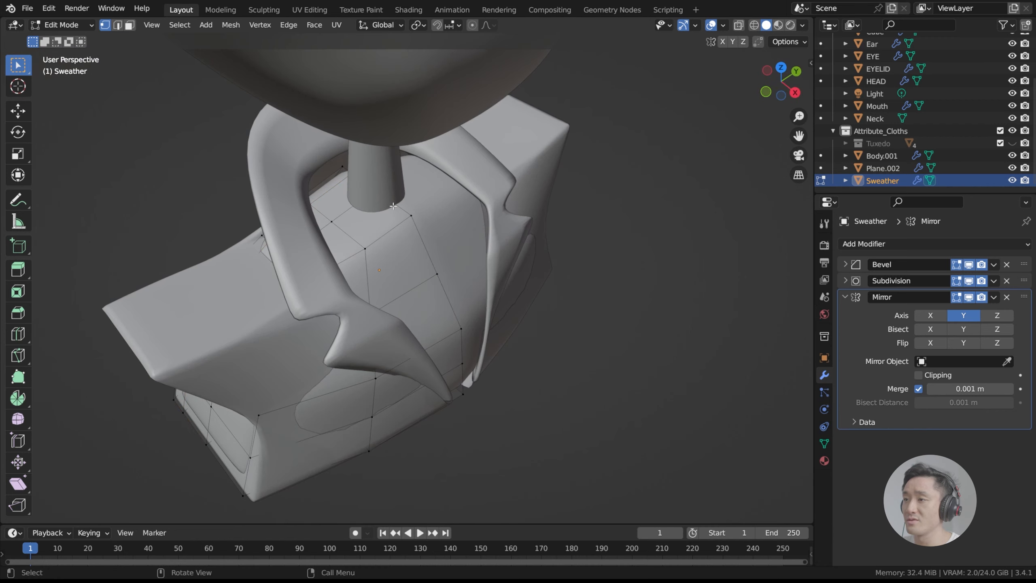
# Move the sweater's top front center vertex sideways away from the center line to open the neckline into a V.
pyautogui.press('b')
pyautogui.moveTo(375, 196); pyautogui.dragTo(423, 222)
pyautogui.press('g')
pyautogui.click(408, 245)
# Add a loop cut over the shoulder next to the neck and move its neckline vertex about 0.08 m outward along the Y axis.
pyautogui.moveTo(367, 241)
pyautogui.mouseDown(button='middle')
pyautogui.moveTo(398, 225)
pyautogui.moveTo(381, 251)
pyautogui.mouseUp(button='middle')
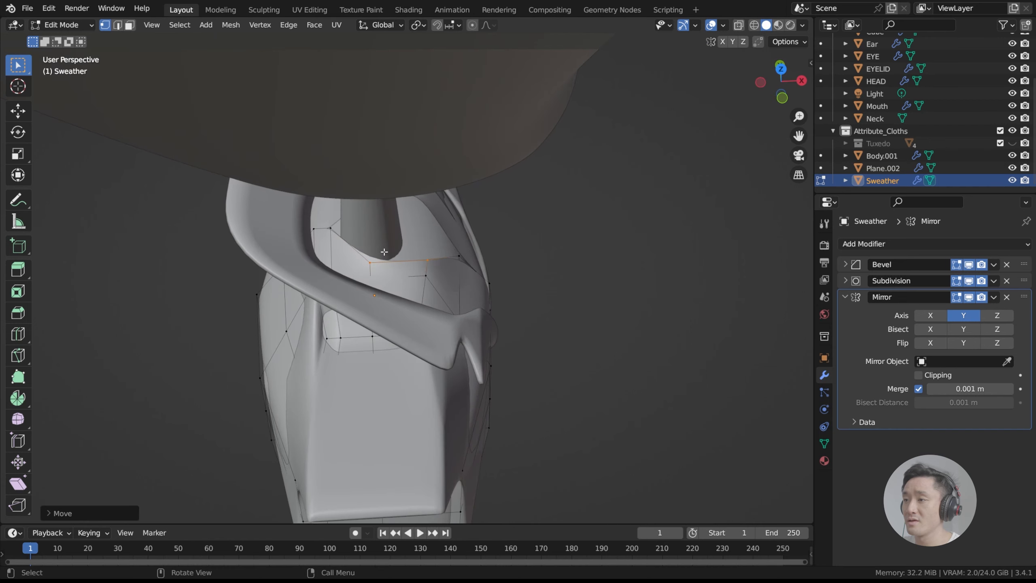
pyautogui.hotkey('ctrl', 'r')
pyautogui.click(352, 250)
pyautogui.click(353, 250)
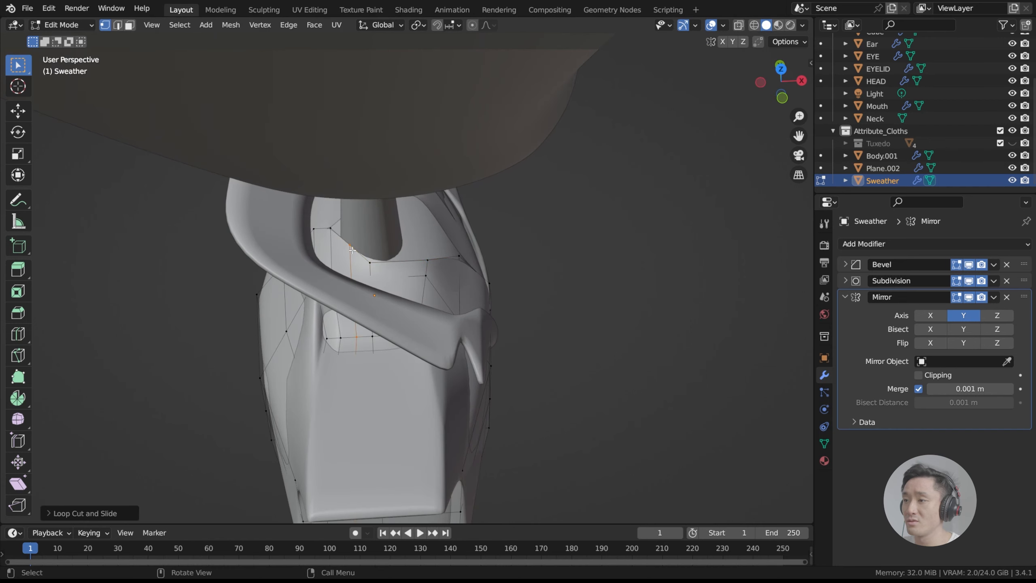
pyautogui.press('g')
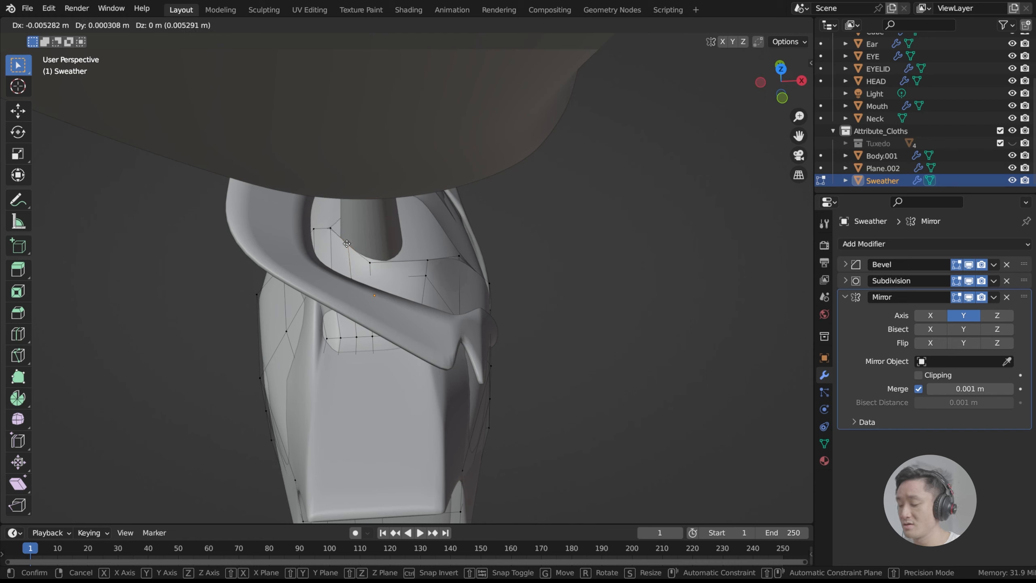
pyautogui.press('y')
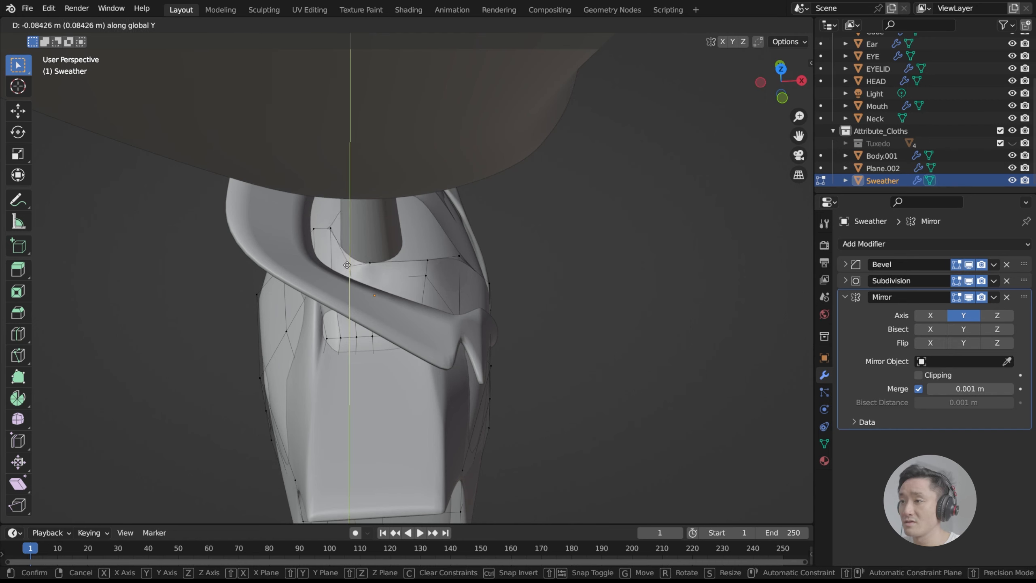
pyautogui.click(347, 263)
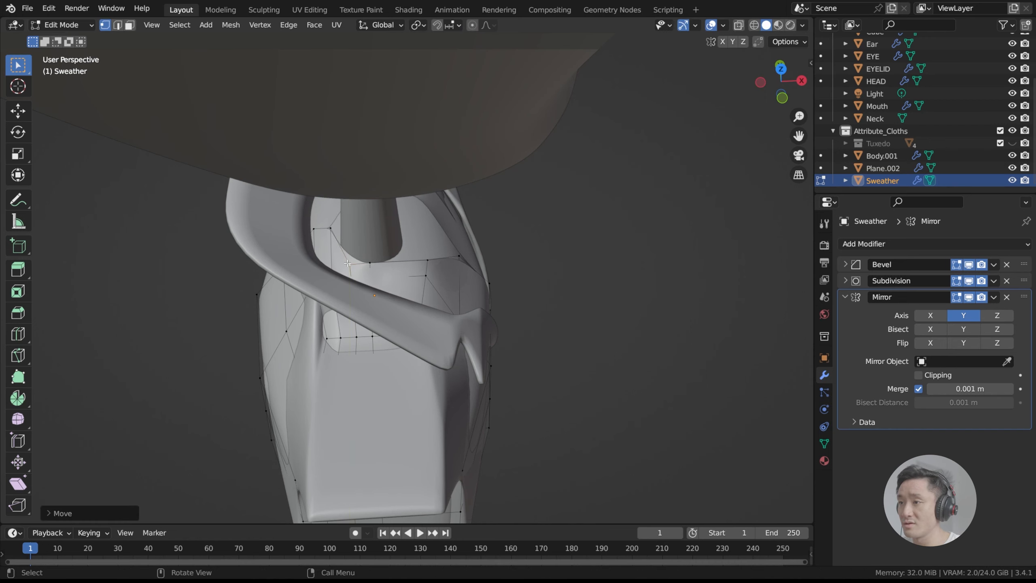
# Examine the sweater's opened neckline from the front in Object Mode and look through its Bevel modifier settings.
pyautogui.keyDown('alt'); pyautogui.moveTo(347, 263); pyautogui.dragTo(416, 254, button='middle'); pyautogui.keyUp('alt')
pyautogui.scroll(3, 416, 254)
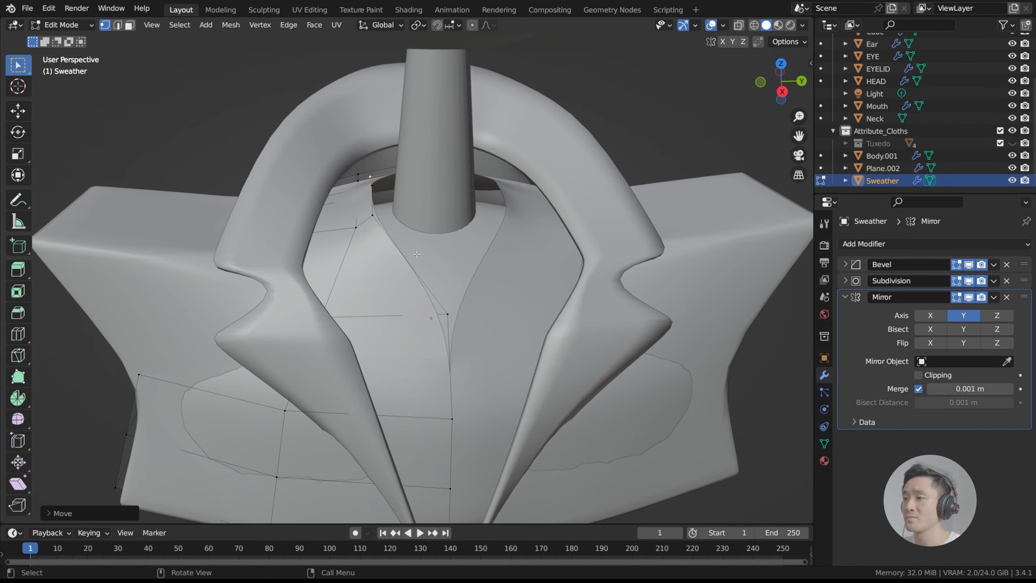
pyautogui.moveTo(464, 313); pyautogui.dragTo(459, 299, button='middle')
pyautogui.scroll(-2, 459, 299)
pyautogui.press('Tab')
pyautogui.scroll(1, 459, 299)
pyautogui.keyDown('ctrl'); pyautogui.click(845, 264); pyautogui.keyUp('ctrl')
pyautogui.doubleClick(963, 311)
pyautogui.click(845, 265)
pyautogui.click(845, 265)
# Add a Solidify modifier with a thickness of 0.02 m to the sweater and place it above the Subdivision modifier.
pyautogui.click(864, 246)
pyautogui.click(795, 455)
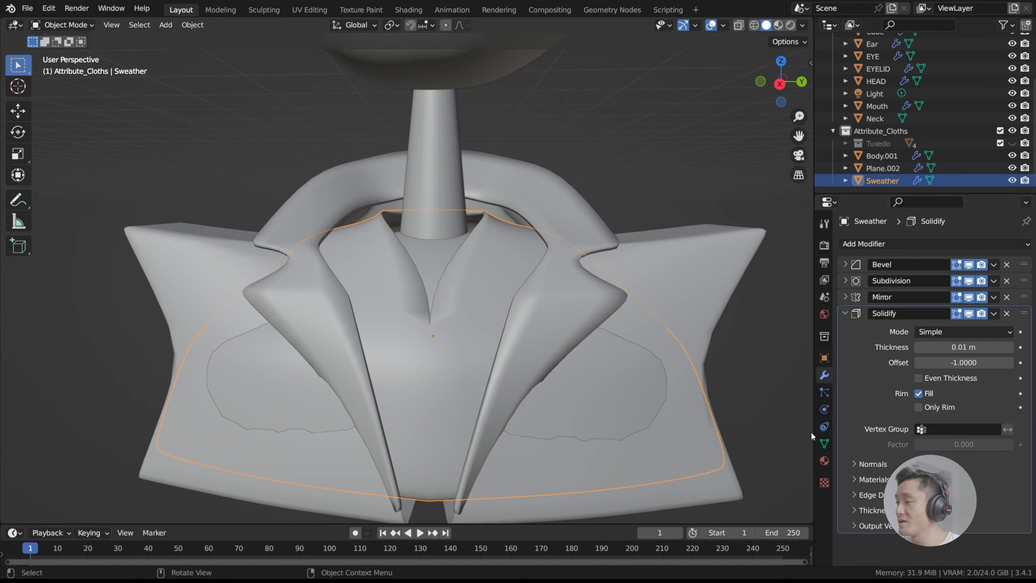
pyautogui.click(1010, 347)
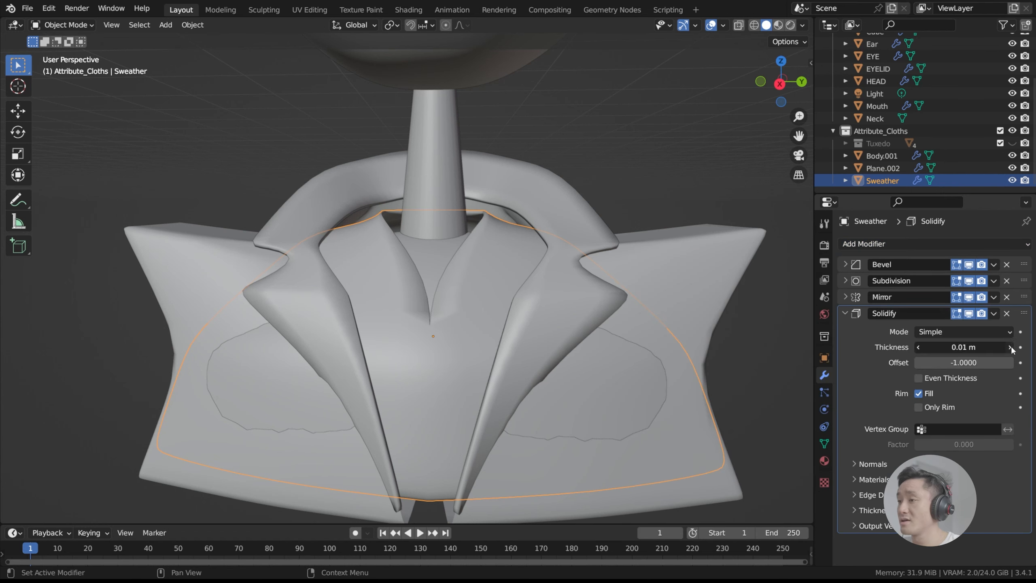
pyautogui.moveTo(1023, 312); pyautogui.dragTo(1023, 278)
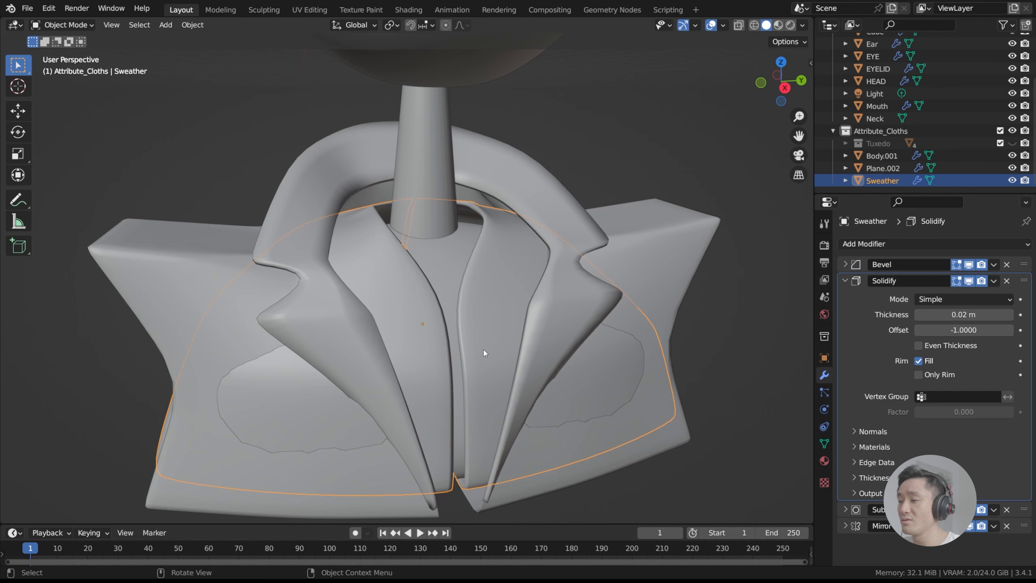
# Move the vertices along the lower front center edge of the sweater along the Y axis to close the front gap.
pyautogui.press('Tab')
pyautogui.moveTo(483, 348); pyautogui.dragTo(453, 303, button='middle')
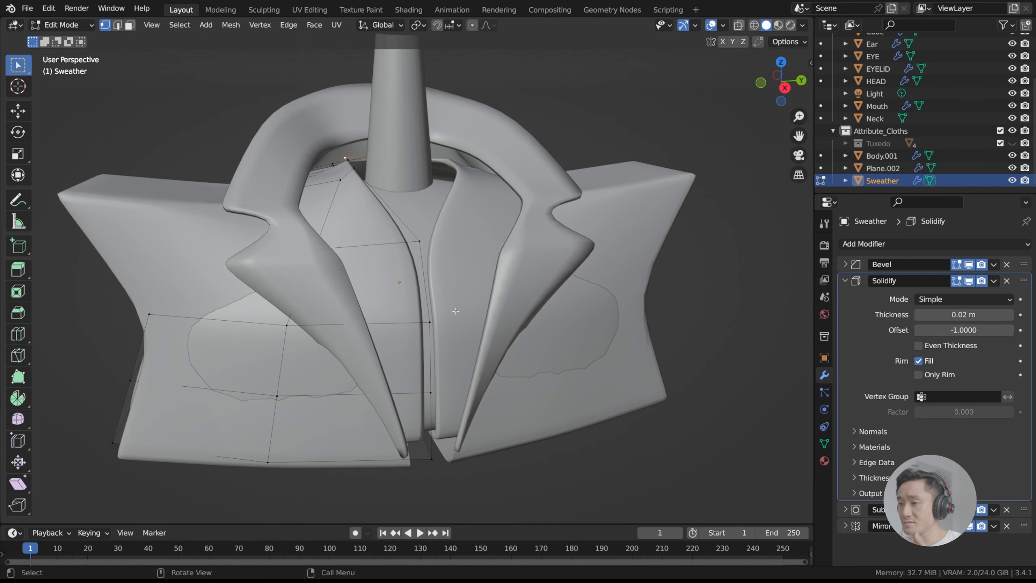
pyautogui.moveTo(450, 324); pyautogui.dragTo(408, 282, button='middle')
pyautogui.moveTo(398, 279); pyautogui.dragTo(446, 428)
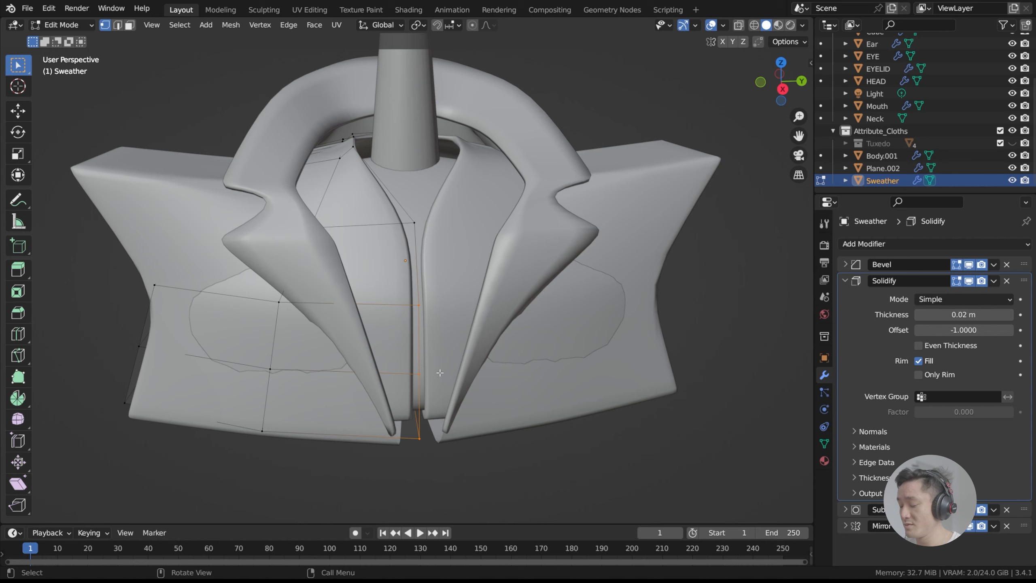
pyautogui.press('KP_3')
pyautogui.scroll(3, 438, 306)
pyautogui.scroll(1, 438, 306)
pyautogui.press('g')
pyautogui.press('x')
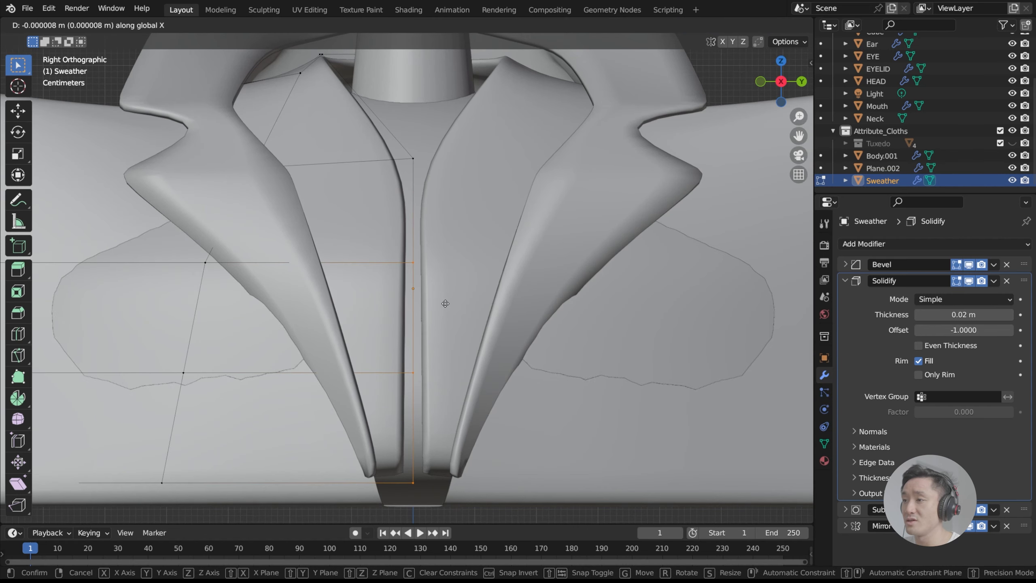
pyautogui.rightClick(460, 303)
pyautogui.press('g')
pyautogui.press('y')
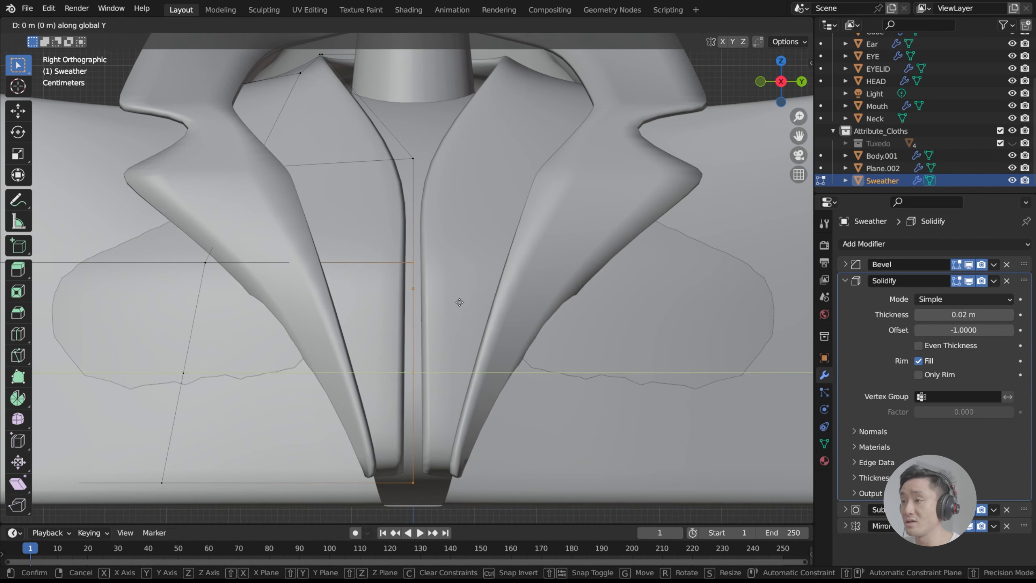
pyautogui.click(478, 302)
# In X-ray front view, select the sweater's three lower rows of vertices and scale them up slightly.
pyautogui.press('KP_1')
pyautogui.scroll(-2, 478, 302)
pyautogui.click(739, 26)
pyautogui.moveTo(657, 464); pyautogui.dragTo(127, 257)
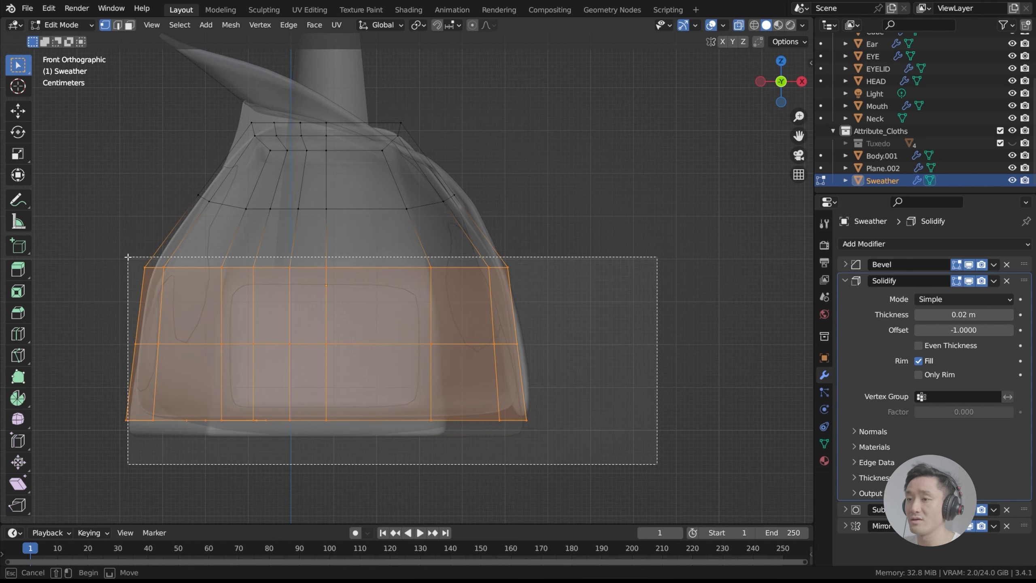
pyautogui.press('s')
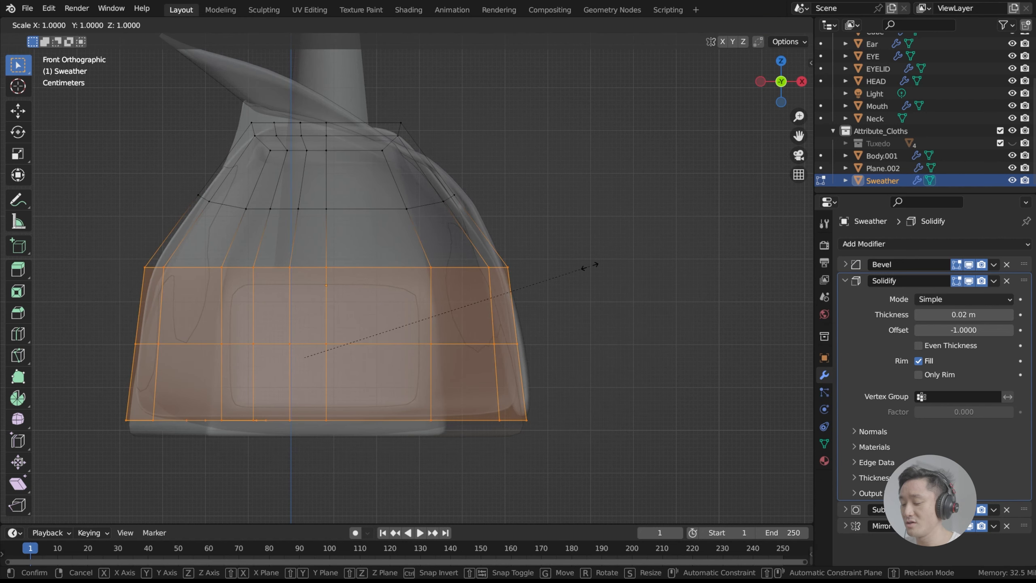
pyautogui.click(600, 263)
# Examine the sweater's fit with the jacket body hidden and shown, then from the front and side in Object Mode.
pyautogui.click(738, 26)
pyautogui.moveTo(591, 278); pyautogui.dragTo(457, 297, button='middle')
pyautogui.click(1012, 155)
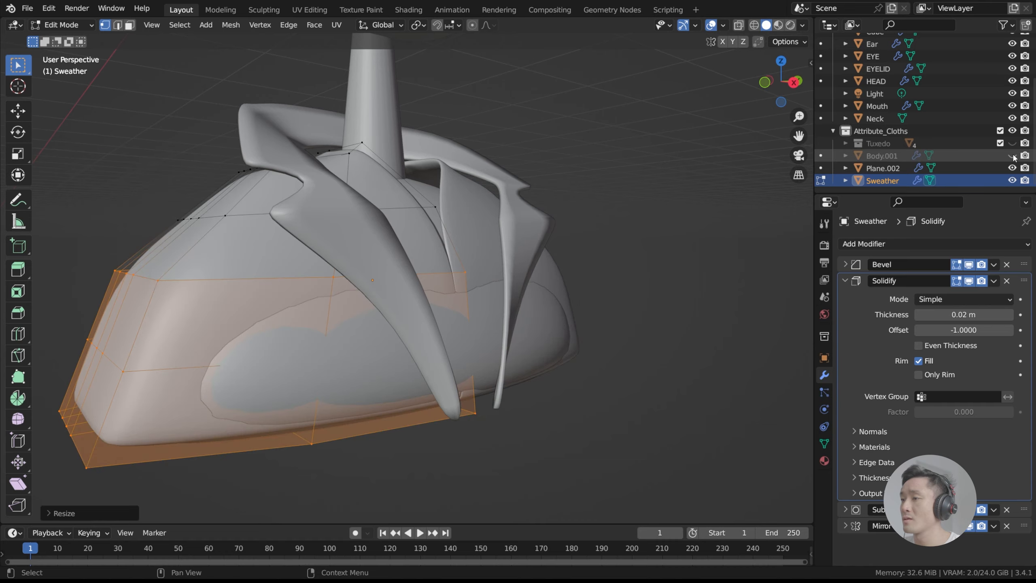
pyautogui.click(1012, 155)
pyautogui.moveTo(540, 232); pyautogui.dragTo(460, 280, button='middle')
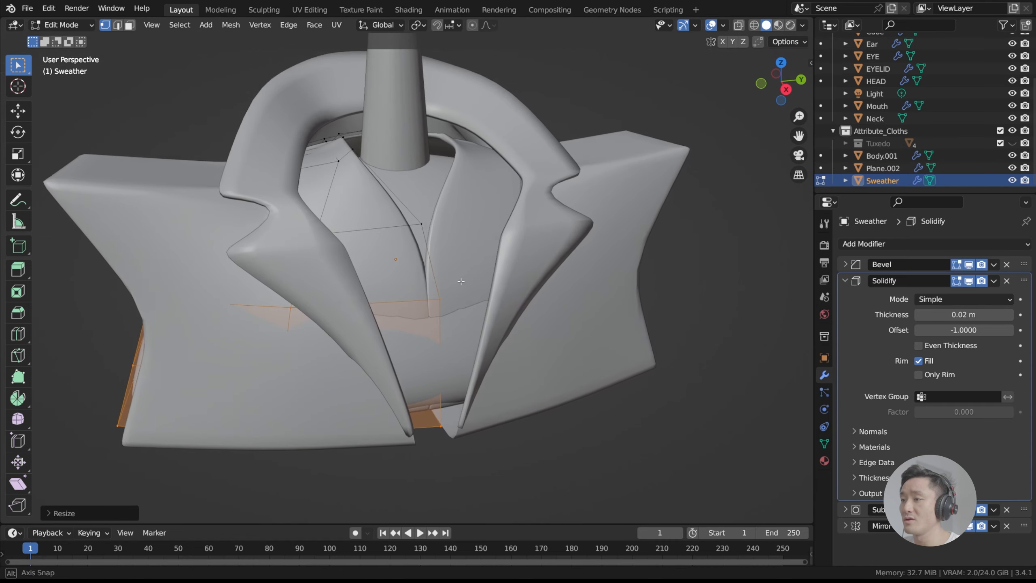
pyautogui.press('Tab')
pyautogui.moveTo(672, 269); pyautogui.dragTo(571, 335, button='middle')
pyautogui.scroll(-3, 489, 319)
pyautogui.click(363, 314)
pyautogui.click(443, 293)
pyautogui.scroll(3, 443, 293)
pyautogui.moveTo(443, 293); pyautogui.dragTo(492, 295, button='middle')
# Select the middle row of the sweater's lower vertices in X-ray front view and scale it.
pyautogui.press('Tab')
pyautogui.scroll(-3, 492, 295)
pyautogui.press('KP_1')
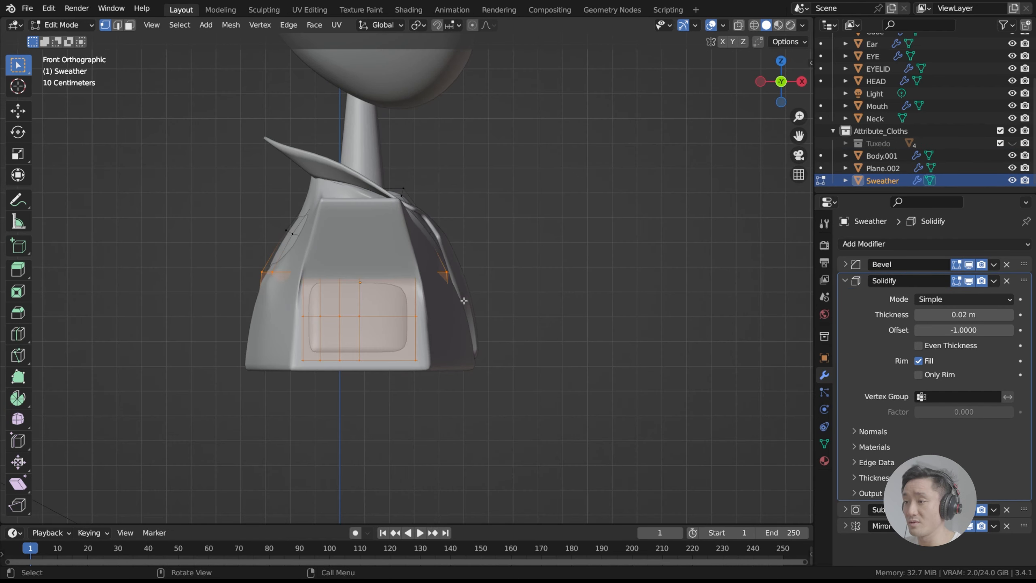
pyautogui.hotkey('alt', 'z')
pyautogui.moveTo(551, 306); pyautogui.dragTo(228, 335)
pyautogui.press('s')
pyautogui.click(510, 301)
pyautogui.hotkey('alt', 'z')
# Scale the sweater's selected middle row along the X axis and deselect it.
pyautogui.moveTo(509, 302); pyautogui.dragTo(549, 279, button='middle')
pyautogui.press('s')
pyautogui.press('x')
pyautogui.click(549, 285)
pyautogui.press('s')
pyautogui.rightClick(509, 295)
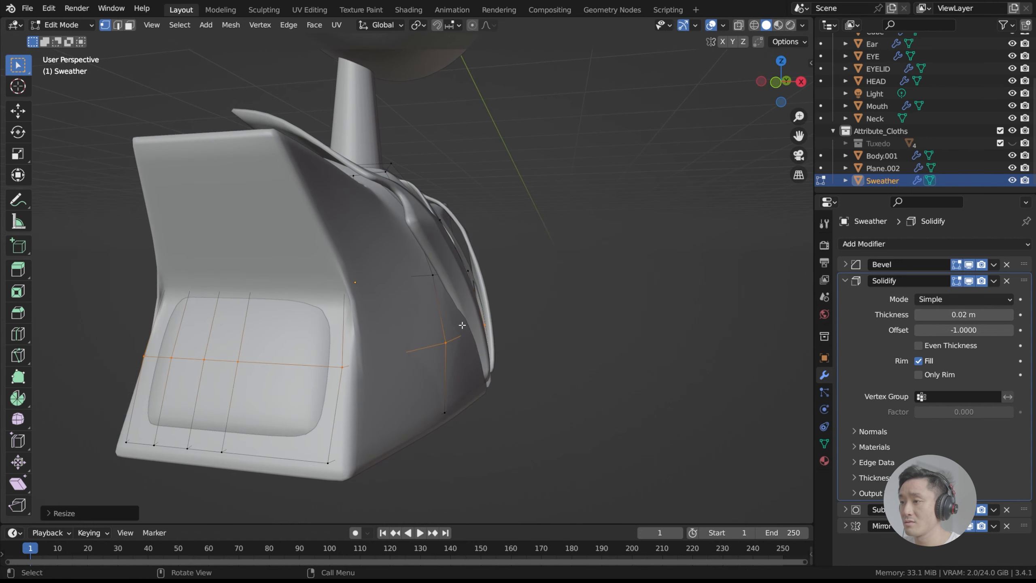
pyautogui.click(439, 327)
# Add a centered horizontal loop cut around the lower half of the jacket body.
pyautogui.press('Tab')
pyautogui.click(395, 271)
pyautogui.scroll(-3, 418, 299)
pyautogui.press('Tab')
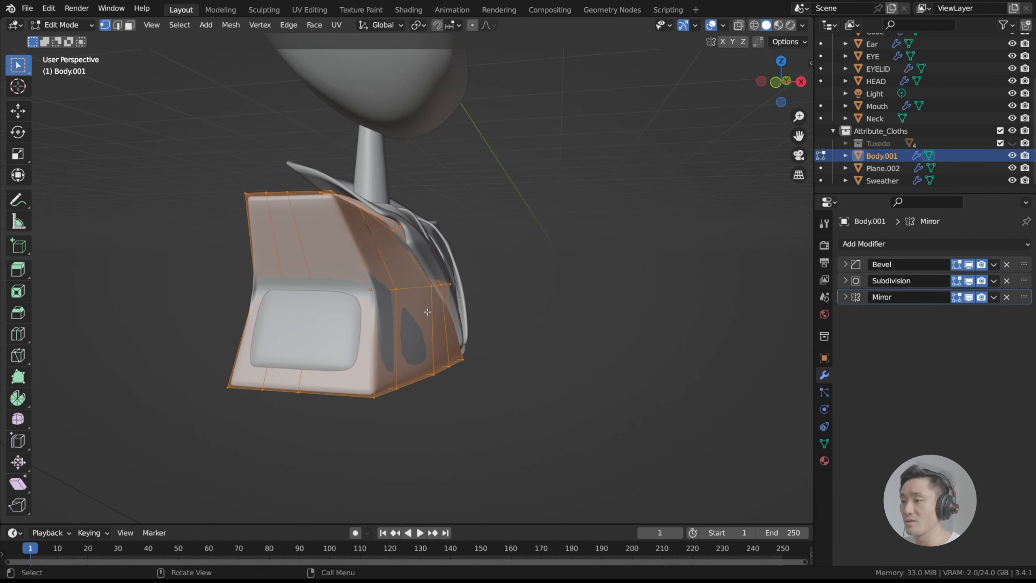
pyautogui.moveTo(379, 322); pyautogui.dragTo(408, 323, button='middle')
pyautogui.hotkey('ctrl', 'r')
pyautogui.click(408, 323)
pyautogui.rightClick(408, 322)
# Select the jacket body's bottom row of vertices in X-ray front view and scale it.
pyautogui.moveTo(236, 351); pyautogui.dragTo(495, 397)
pyautogui.click(506, 371)
pyautogui.moveTo(359, 373); pyautogui.dragTo(390, 360, button='middle')
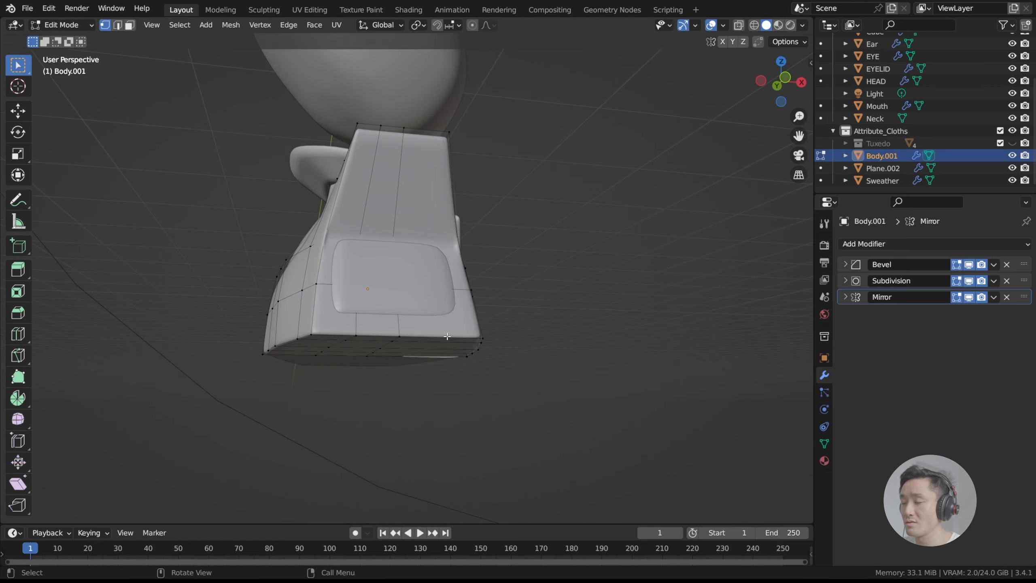
pyautogui.moveTo(448, 336); pyautogui.dragTo(460, 334, button='middle')
pyautogui.click(738, 25)
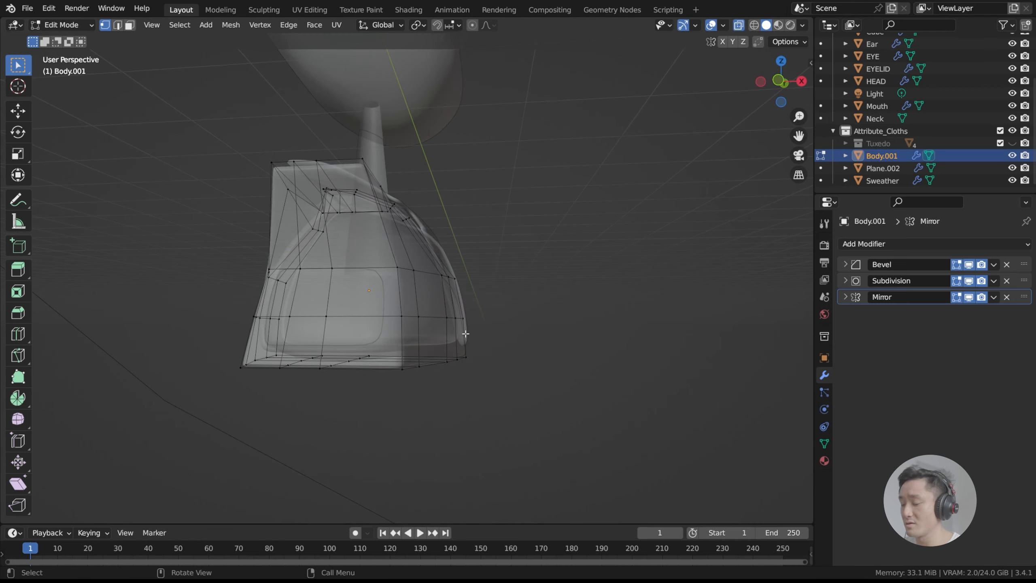
pyautogui.press('KP_1')
pyautogui.moveTo(571, 411); pyautogui.dragTo(228, 349)
pyautogui.press('s')
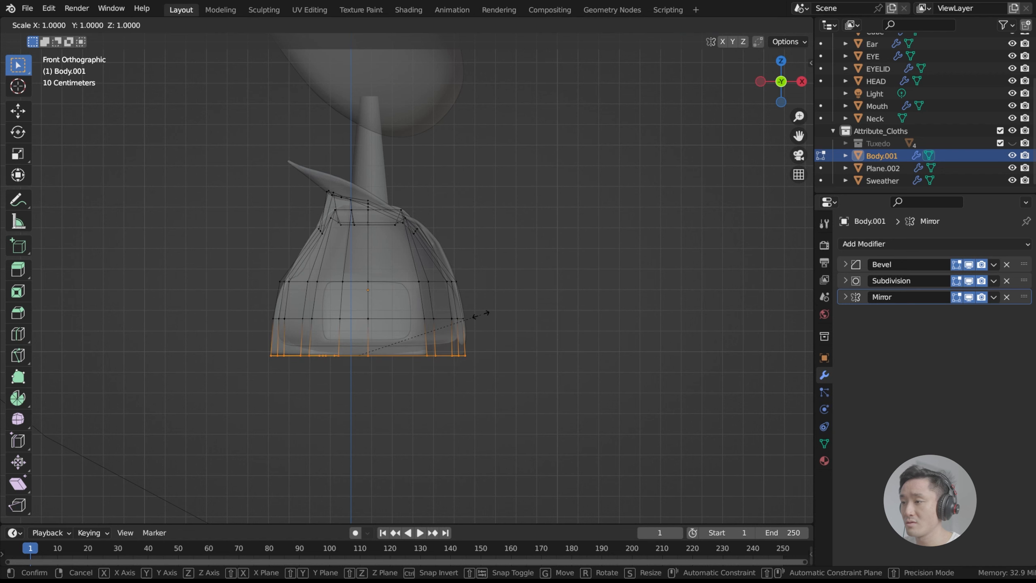
pyautogui.click(484, 316)
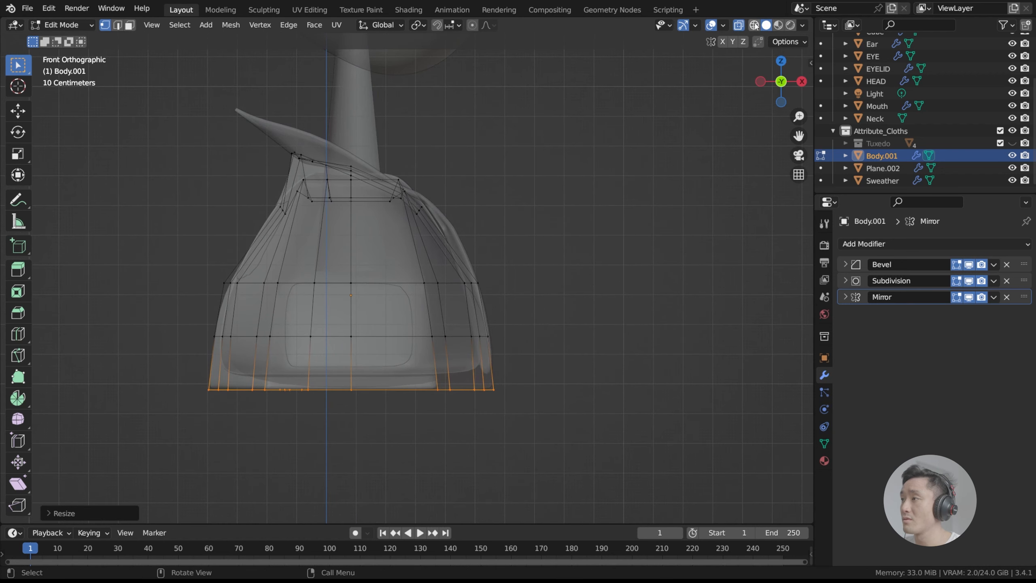
pyautogui.click(739, 25)
# Edit the collar and move the lower tip vertices of its lapel about 0.01 m forward along the X axis.
pyautogui.moveTo(469, 229)
pyautogui.mouseDown(button='middle')
pyautogui.moveTo(535, 210)
pyautogui.moveTo(495, 227)
pyautogui.moveTo(551, 225)
pyautogui.mouseUp(button='middle')
pyautogui.press('Tab')
pyautogui.click(511, 242)
pyautogui.press('Tab')
pyautogui.press('g')
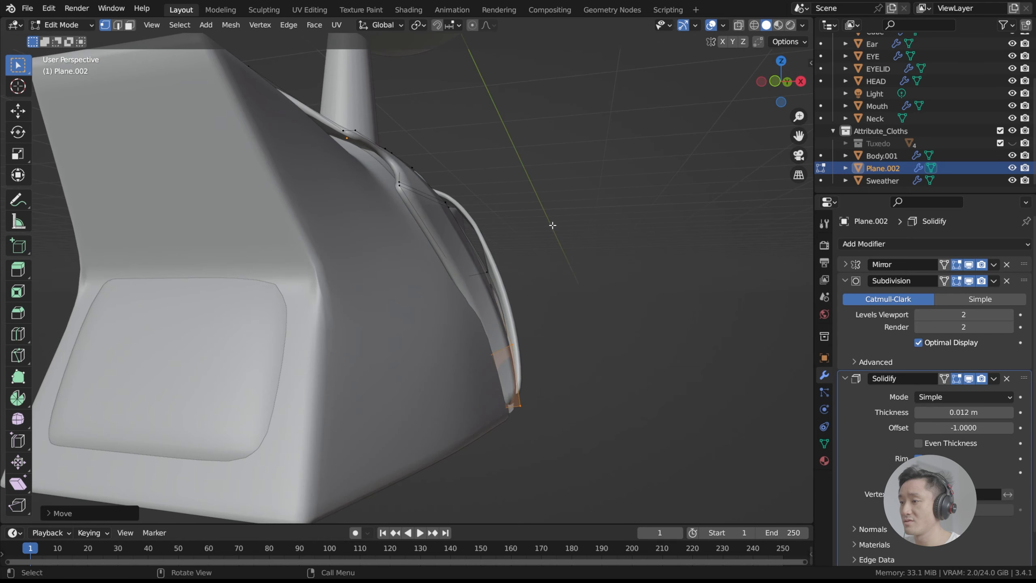
pyautogui.press('g')
pyautogui.press('x')
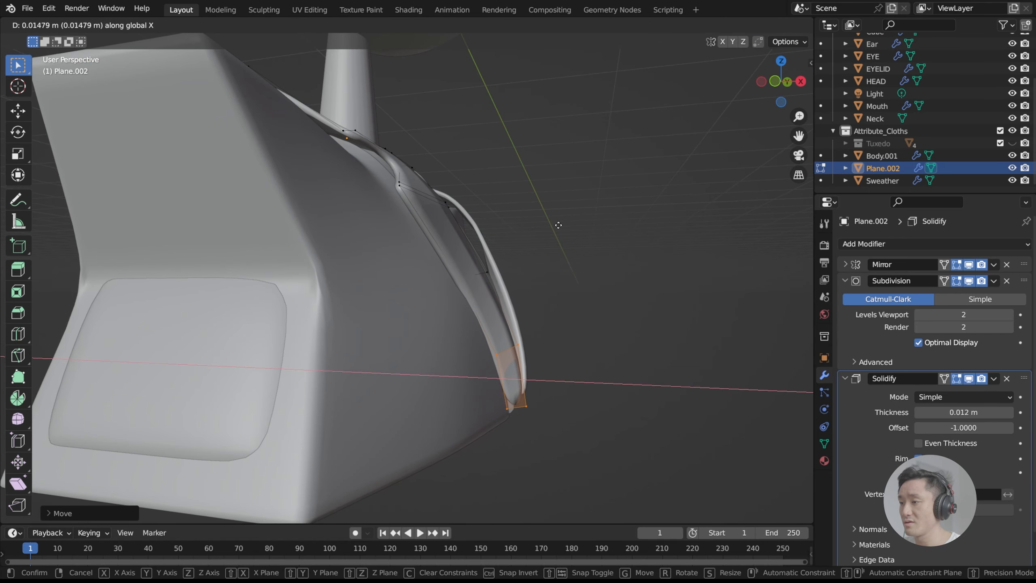
pyautogui.click(555, 227)
# Examine the whole suit through the camera and from the front in Object Mode.
pyautogui.moveTo(555, 226); pyautogui.dragTo(482, 266, button='middle')
pyautogui.press('Tab')
pyautogui.scroll(-3, 501, 277)
pyautogui.press('KP_0')
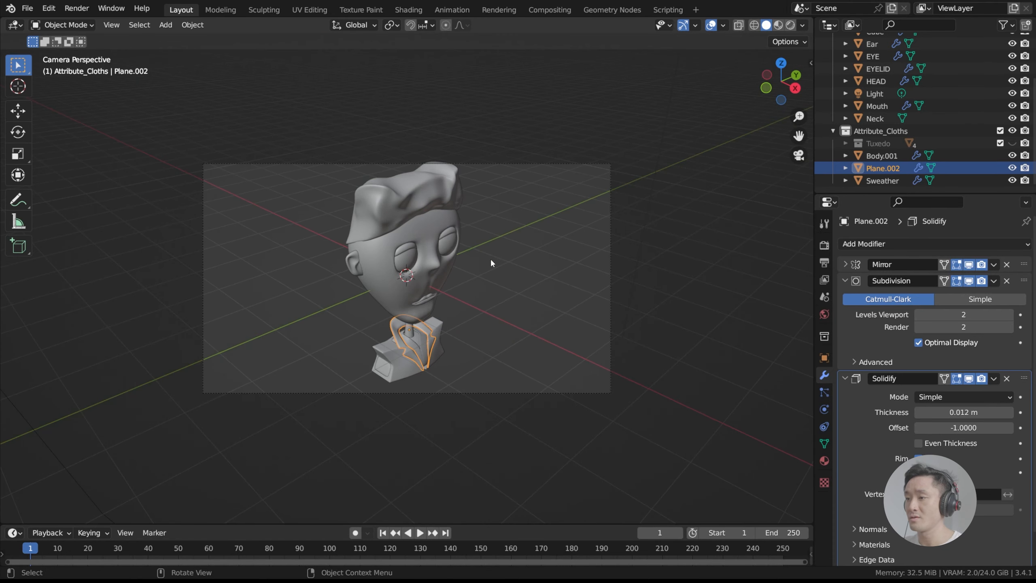
pyautogui.press('KP_3')
pyautogui.press('Tab')
pyautogui.moveTo(583, 238); pyautogui.dragTo(560, 257, button='middle')
pyautogui.press('Tab')
pyautogui.scroll(4, 563, 277)
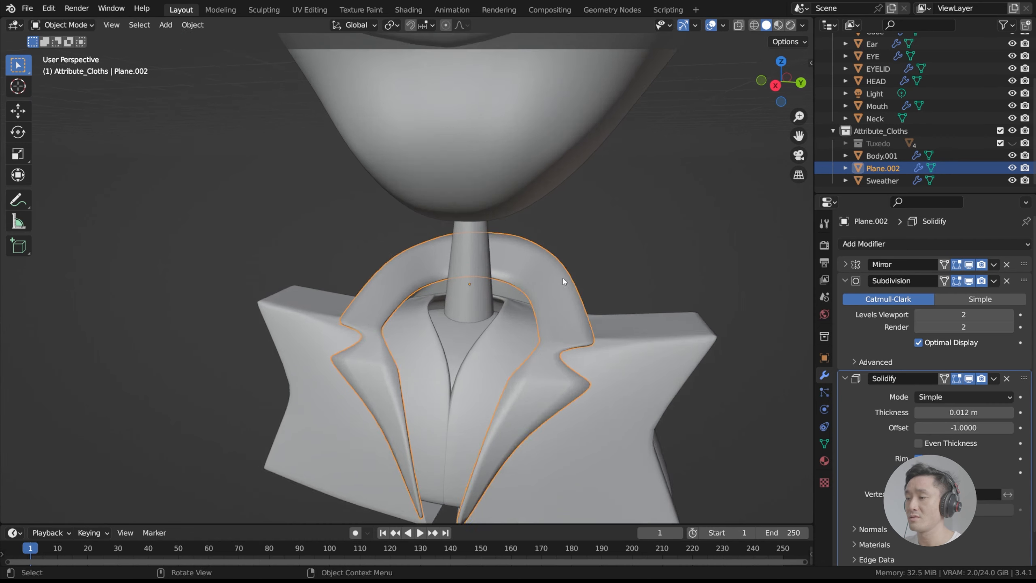
# Select the sweater and inspect its V-neck and front edge up close in Edit Mode.
pyautogui.press('Tab')
pyautogui.keyDown('shift'); pyautogui.moveTo(547, 357); pyautogui.dragTo(506, 297, button='middle'); pyautogui.keyUp('shift')
pyautogui.press('Tab')
pyautogui.click(510, 286)
pyautogui.press('Tab')
pyautogui.keyDown('shift'); pyautogui.moveTo(506, 298); pyautogui.dragTo(519, 200, button='middle'); pyautogui.keyUp('shift')
pyautogui.scroll(4, 519, 245)
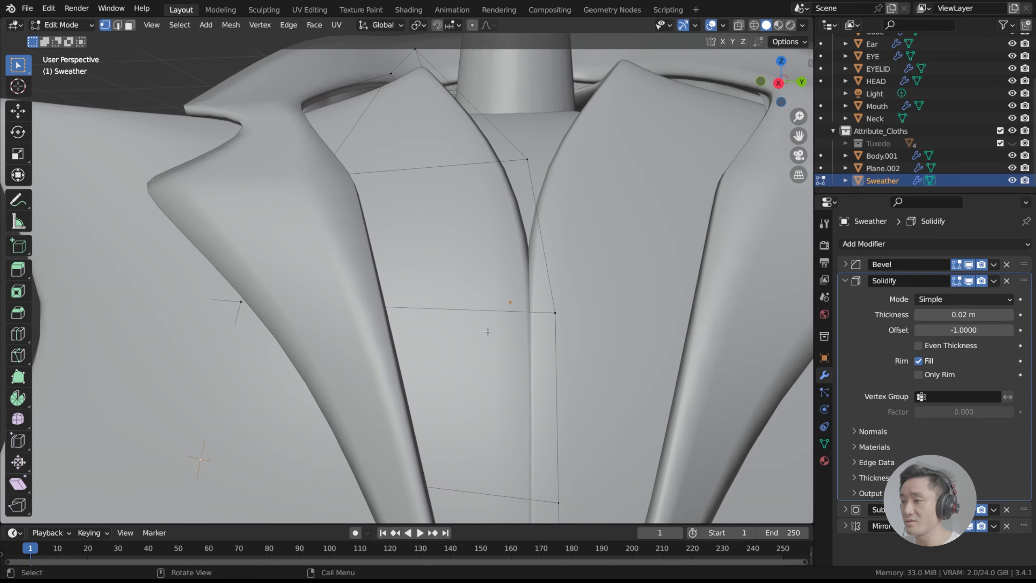
pyautogui.keyDown('shift'); pyautogui.moveTo(518, 362); pyautogui.dragTo(497, 232, button='middle'); pyautogui.keyUp('shift')
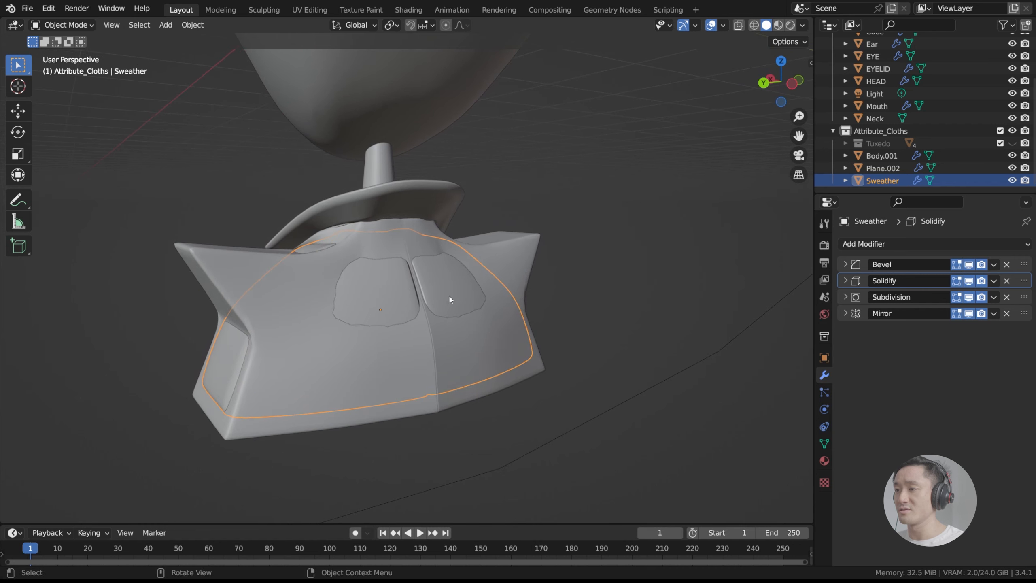
# Select the sweater's upper back vertices that poke through the jacket and move them along the X axis.
pyautogui.moveTo(427, 280); pyautogui.dragTo(471, 282, button='middle')
pyautogui.press('Tab')
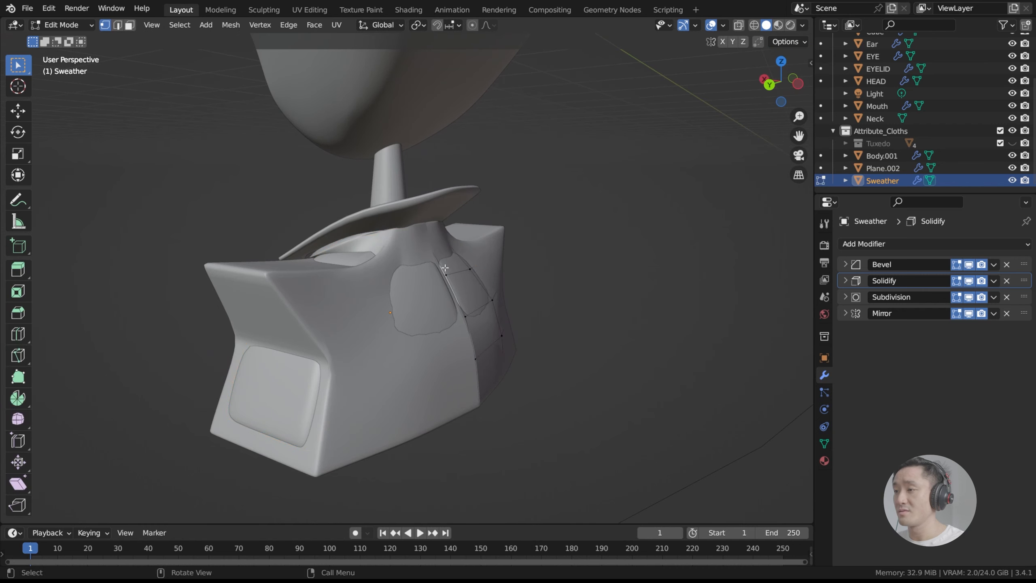
pyautogui.moveTo(445, 266); pyautogui.dragTo(513, 322)
pyautogui.press('g')
pyautogui.press('x')
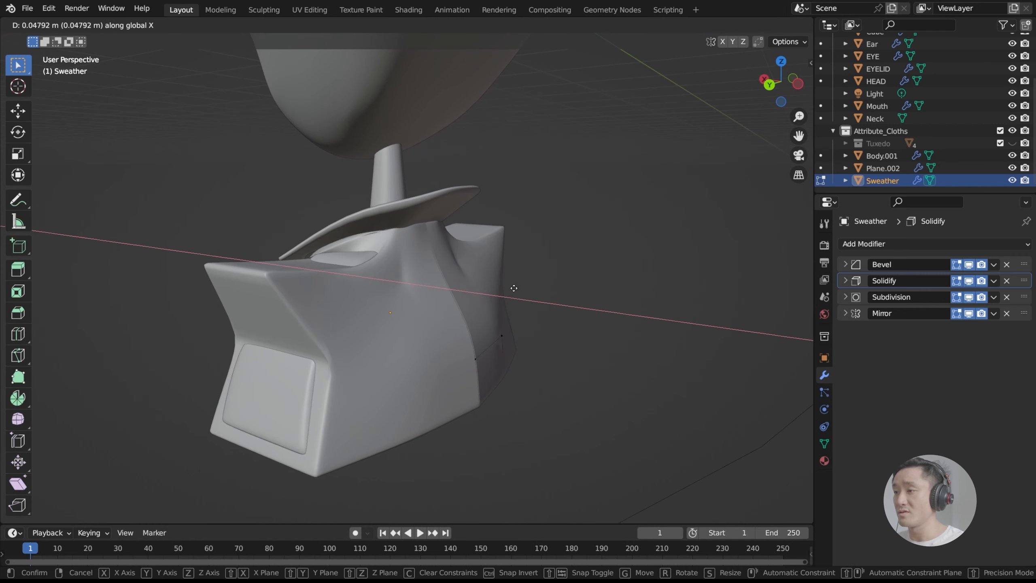
pyautogui.rightClick(515, 289)
pyautogui.moveTo(563, 291); pyautogui.dragTo(593, 296, button='middle')
pyautogui.press('g')
pyautogui.press('x')
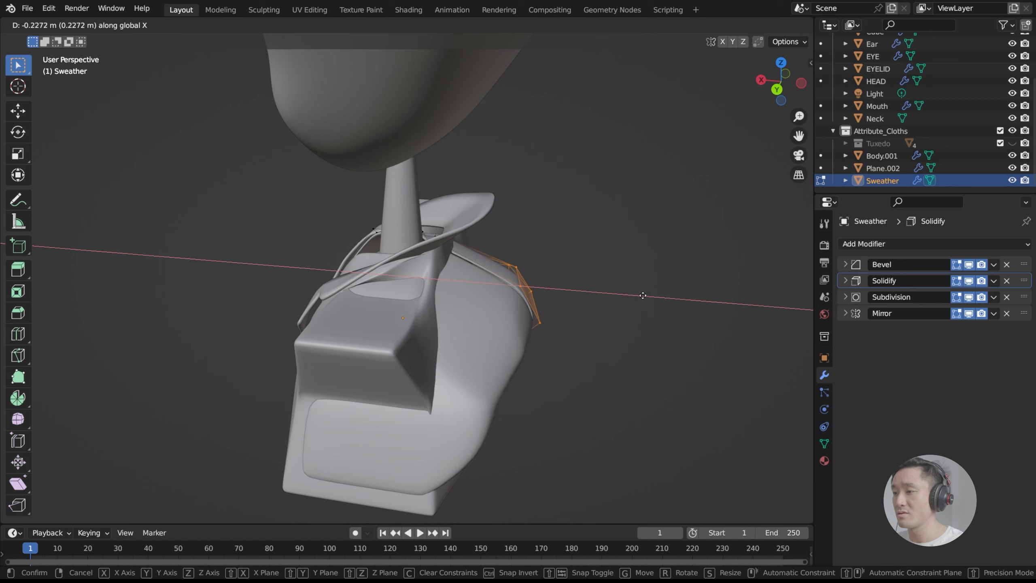
pyautogui.click(585, 294)
pyautogui.moveTo(585, 294); pyautogui.dragTo(522, 291, button='middle')
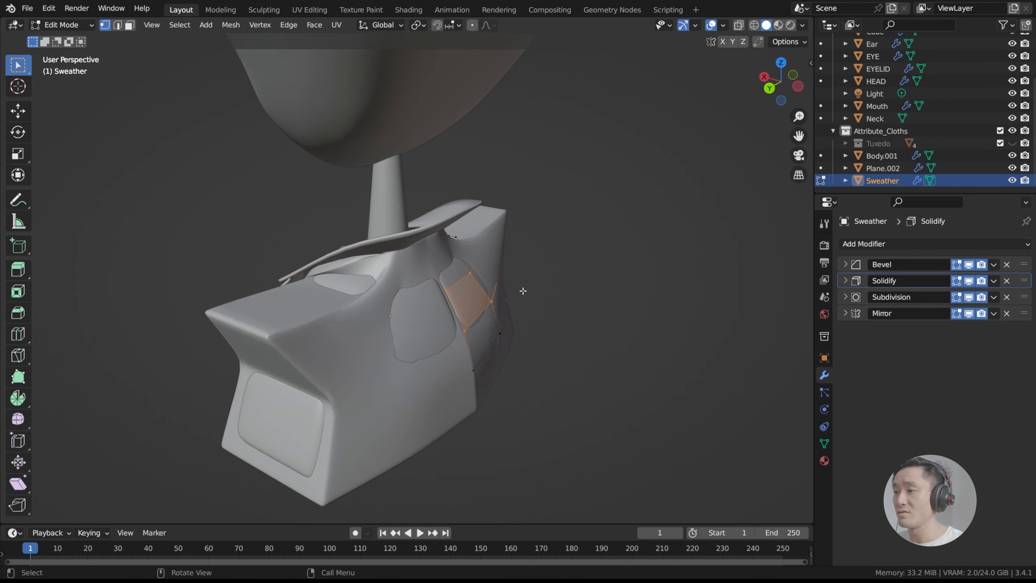
# Move the sweater's selected back vertices about 0.036 m forward along the X axis to tuck them inside the jacket.
pyautogui.press('g')
pyautogui.press('x')
pyautogui.rightClick(522, 291)
pyautogui.press('g')
pyautogui.press('x')
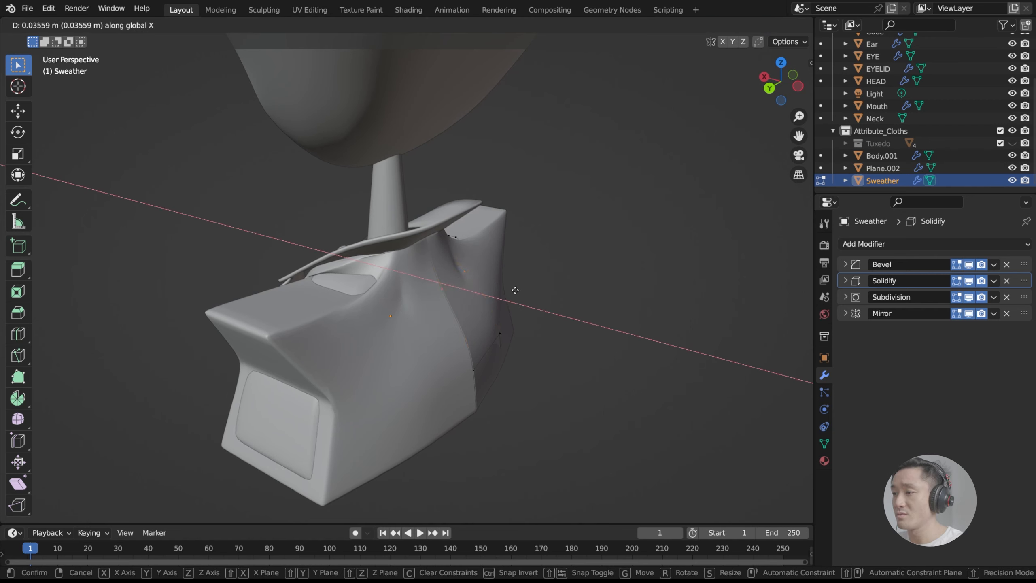
pyautogui.click(515, 290)
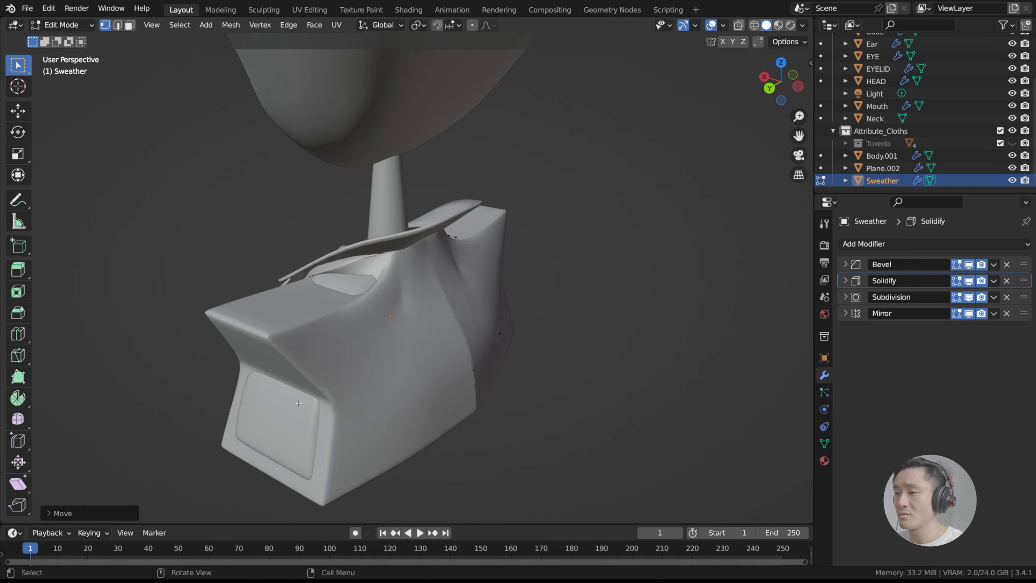
# Move the sweater vertex beneath the lapel about 0.01 m backward along the X axis.
pyautogui.moveTo(299, 403); pyautogui.dragTo(477, 347, button='middle')
pyautogui.click(455, 330)
pyautogui.press('g')
pyautogui.press('x')
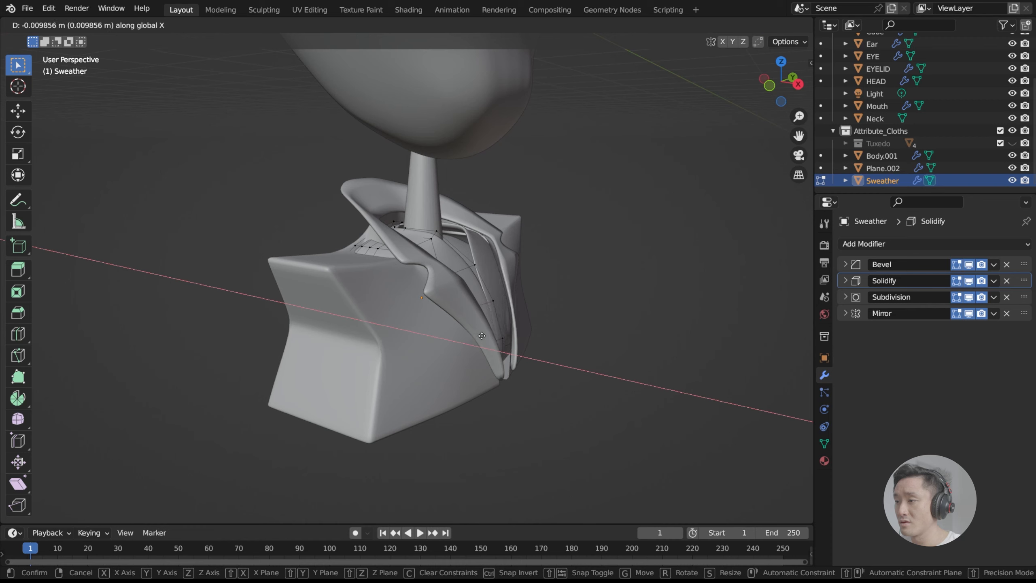
pyautogui.click(481, 335)
pyautogui.moveTo(482, 335); pyautogui.dragTo(404, 268, button='middle')
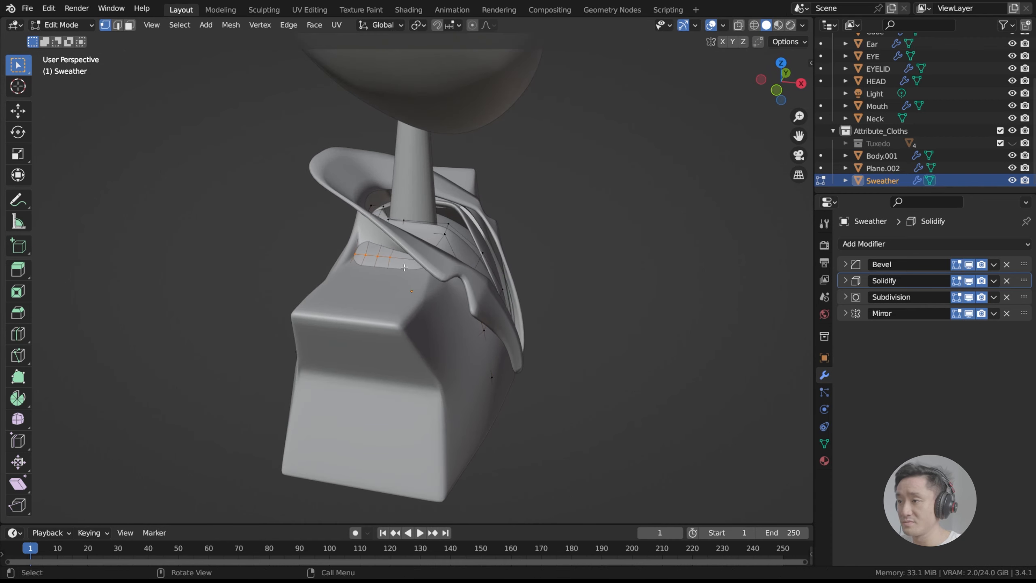
# Lower the sweater's shoulder vertices that poke through the jacket along the Z axis.
pyautogui.press('g')
pyautogui.press('x')
pyautogui.press('z')
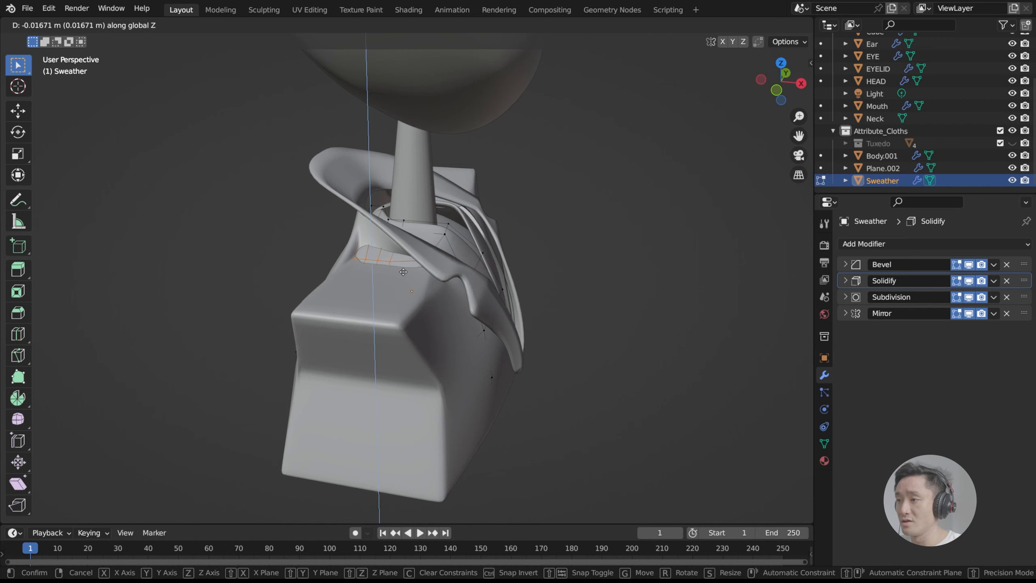
pyautogui.click(407, 302)
pyautogui.moveTo(407, 302); pyautogui.dragTo(485, 284, button='middle')
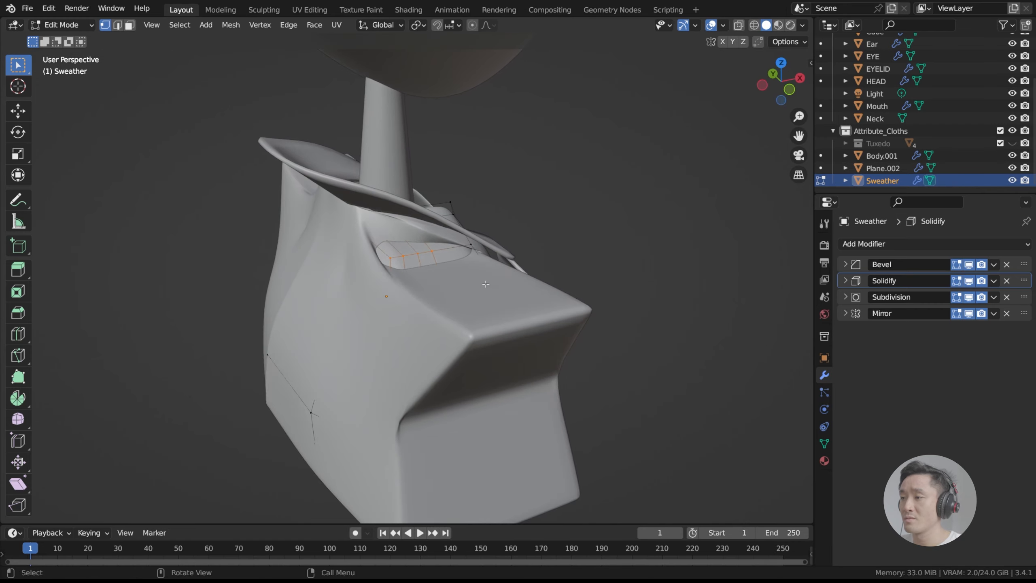
# Select the jacket body's shoulder vertices next to the neck in X-ray view and raise them along the Z axis.
pyautogui.press('Tab')
pyautogui.click(485, 284)
pyautogui.press('Tab')
pyautogui.hotkey('alt', 'z')
pyautogui.moveTo(392, 254); pyautogui.dragTo(458, 297)
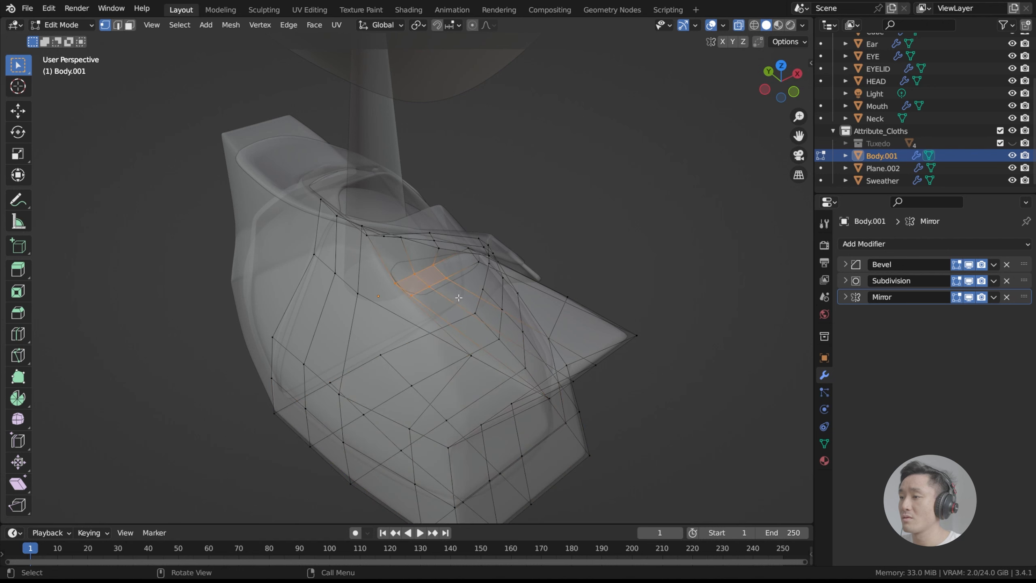
pyautogui.moveTo(457, 298); pyautogui.dragTo(511, 246, button='middle')
pyautogui.press('g')
pyautogui.press('x')
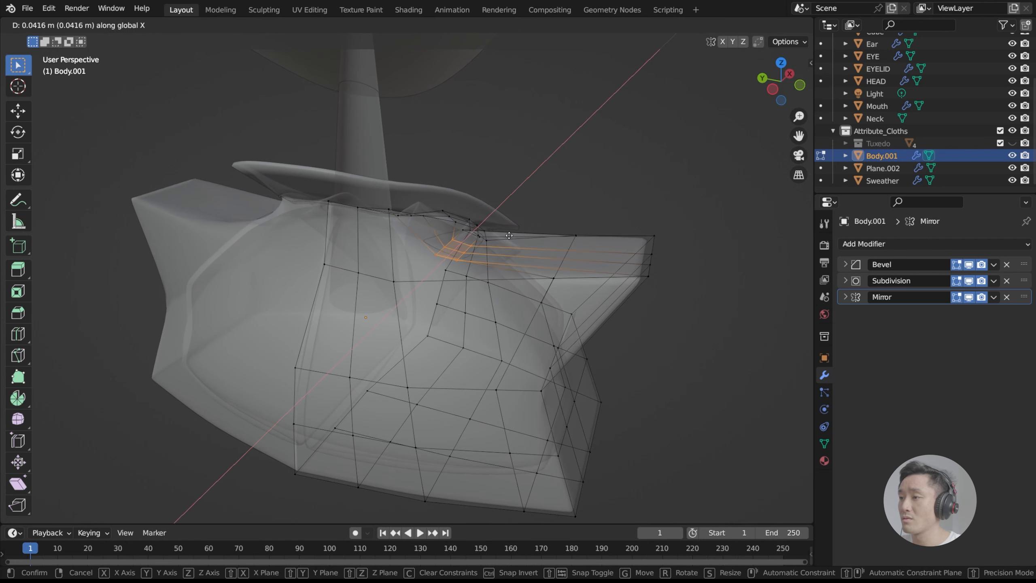
pyautogui.press('z')
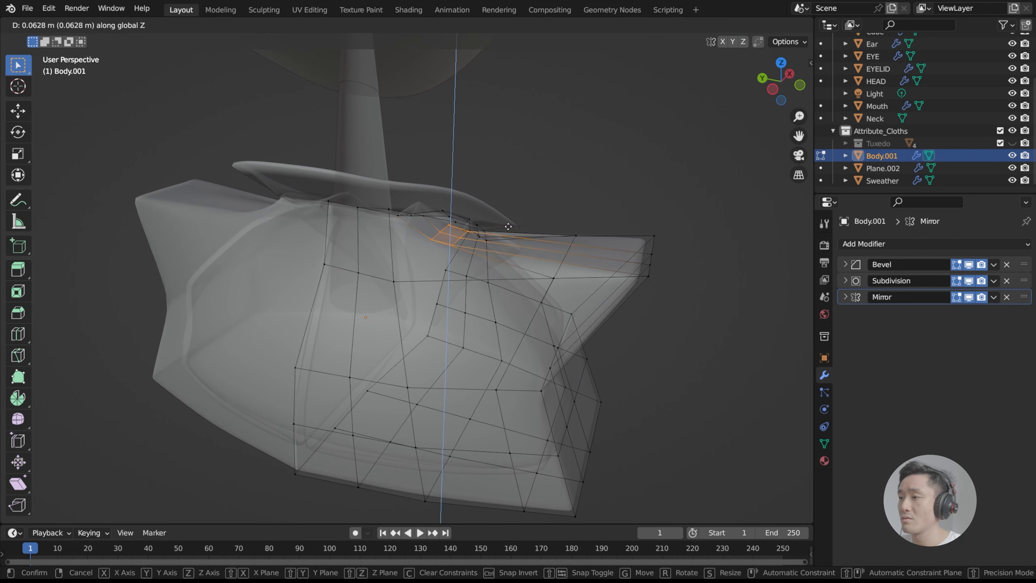
pyautogui.click(514, 217)
# Return to Object Mode with X-ray off, save the file, and switch the viewport to rendered shading.
pyautogui.press('Tab')
pyautogui.hotkey('alt', 'z')
pyautogui.hotkey('ctrl', 's')
pyautogui.moveTo(625, 106); pyautogui.dragTo(517, 176, button='middle')
pyautogui.scroll(3, 546, 212)
pyautogui.click(609, 240)
pyautogui.moveTo(609, 241)
pyautogui.mouseDown(button='middle')
pyautogui.moveTo(563, 242)
pyautogui.moveTo(541, 296)
pyautogui.mouseUp(button='middle')
pyautogui.scroll(-4, 563, 243)
pyautogui.click(790, 25)
pyautogui.hotkey('ctrl', 's')
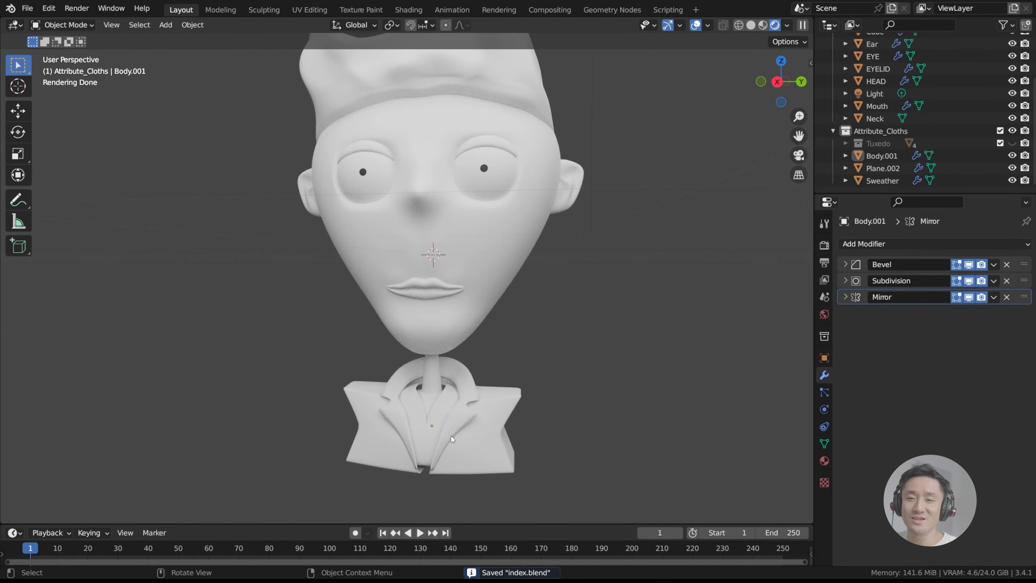
# Inspect the rendered character and suit from the front and save the file.
pyautogui.scroll(1, 474, 433)
pyautogui.keyDown('shift'); pyautogui.moveTo(473, 432); pyautogui.dragTo(441, 302, button='middle'); pyautogui.keyUp('shift')
pyautogui.moveTo(453, 302); pyautogui.dragTo(471, 339, button='middle')
pyautogui.scroll(-2, 453, 292)
pyautogui.hotkey('ctrl', 's')
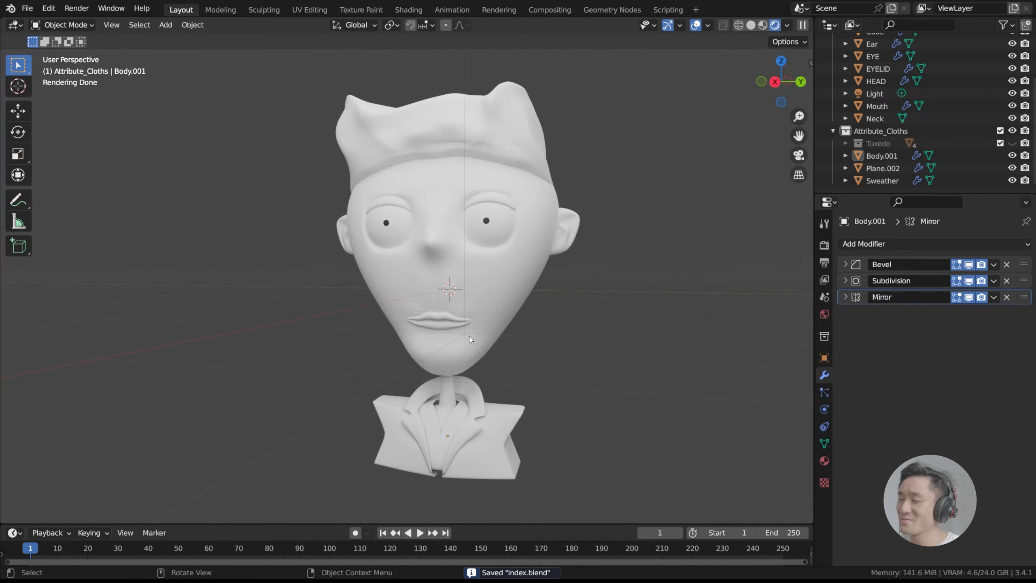